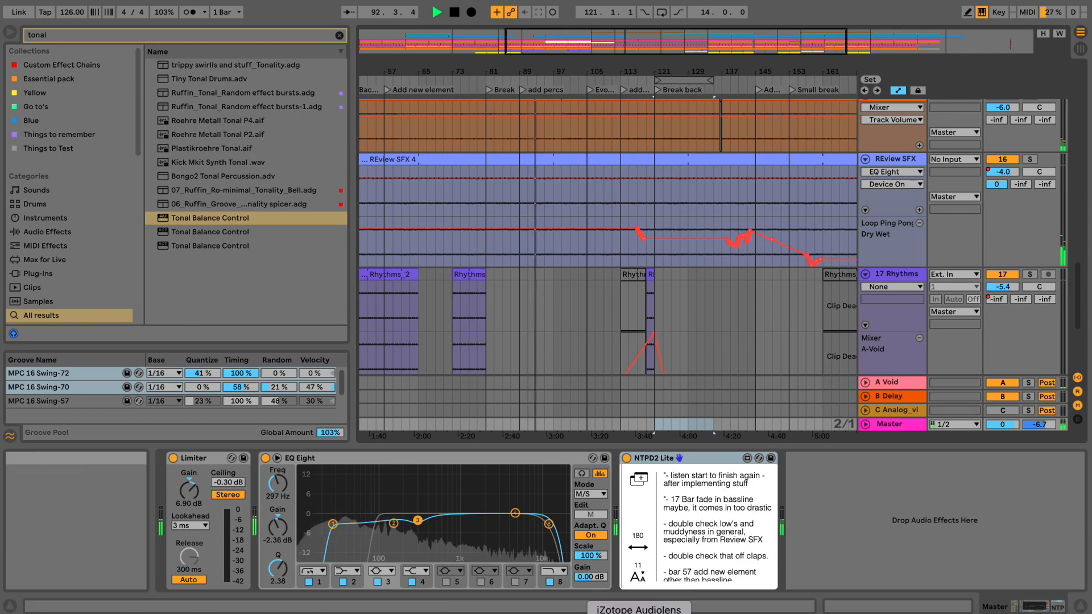
# Switch to iZotope Audiolens and position its window to view the playing mix's curve against the Vid - Lagoon target
pyautogui.click(639, 613)
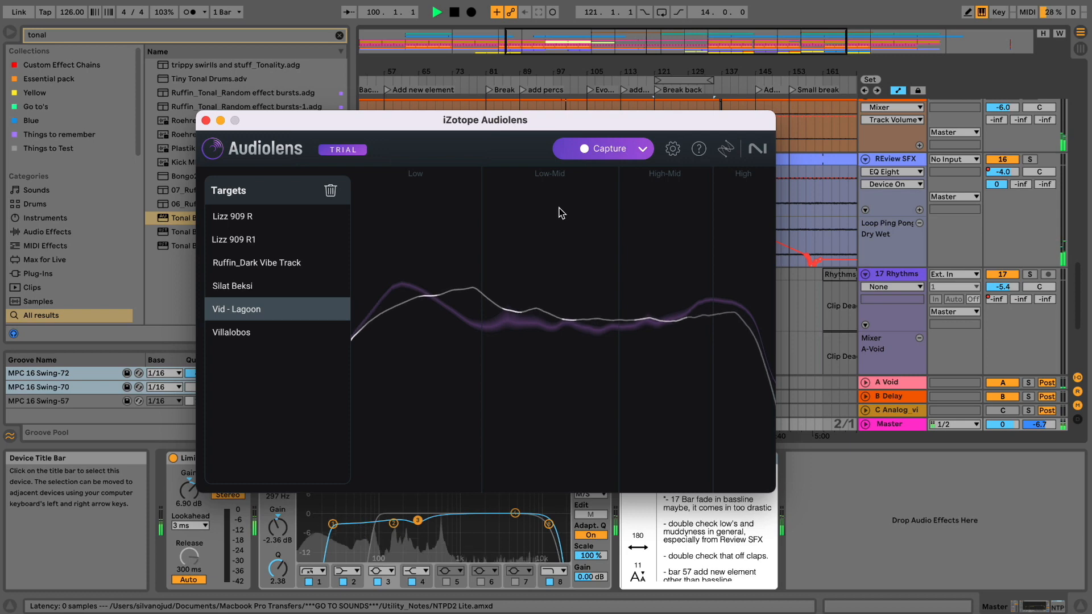
pyautogui.moveTo(489, 130); pyautogui.dragTo(465, 97)
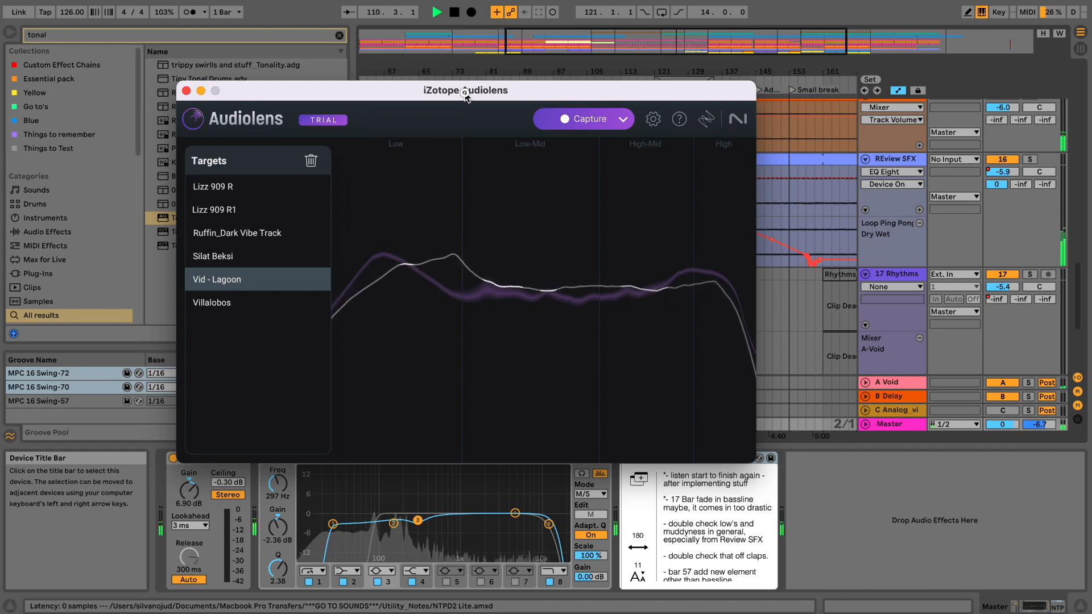
pyautogui.moveTo(465, 98); pyautogui.dragTo(474, 126)
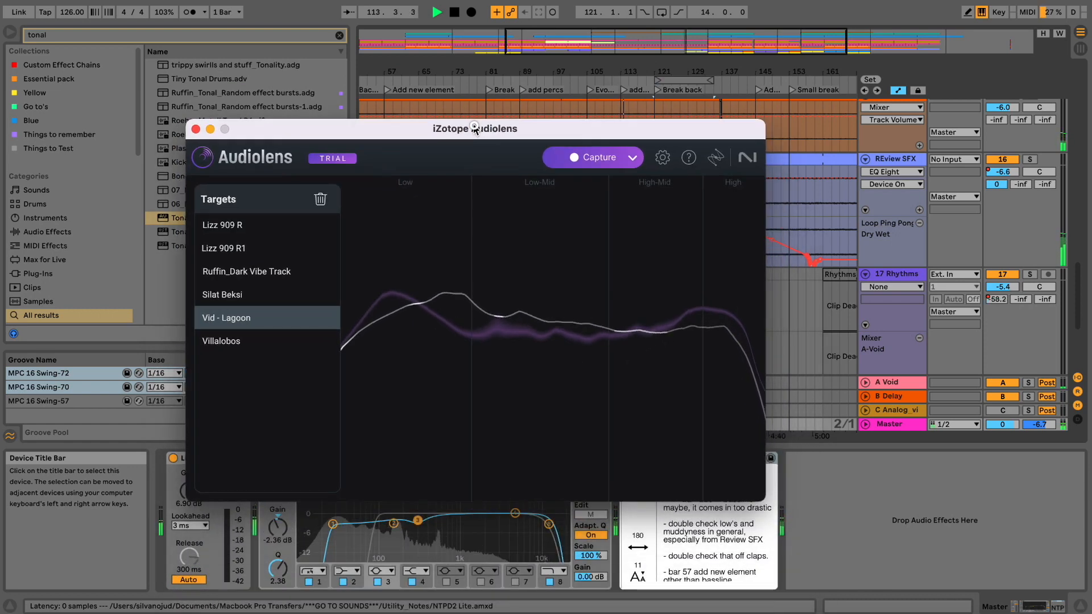
pyautogui.moveTo(475, 129); pyautogui.dragTo(522, 117)
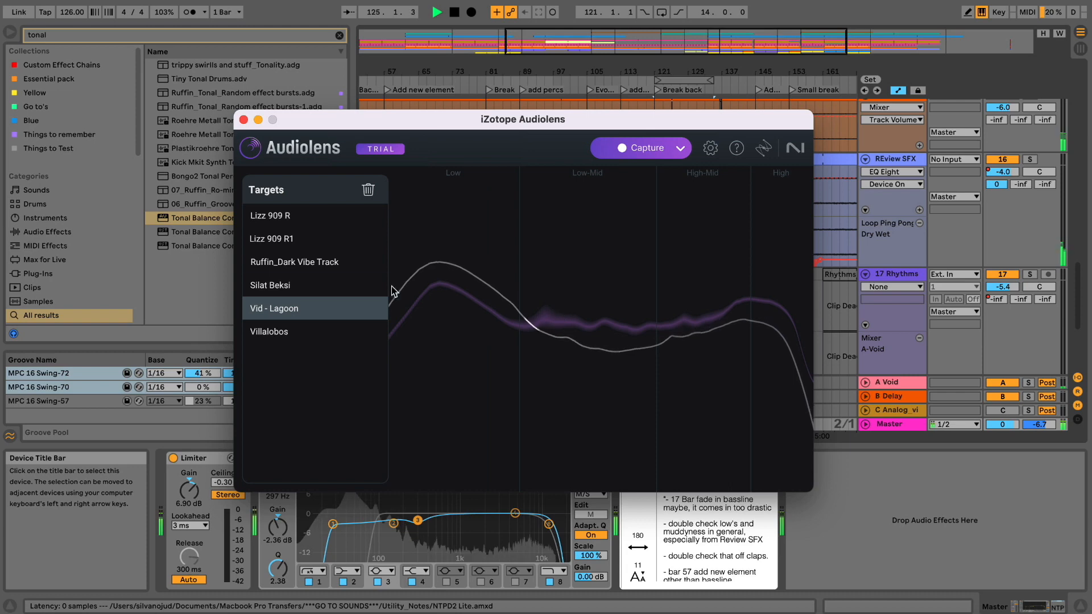
# Compare the mix's tonal curve with the Silat Beksi, Villalobos and Lizz 909 R targets, ending on Vid - Lagoon
pyautogui.click(325, 287)
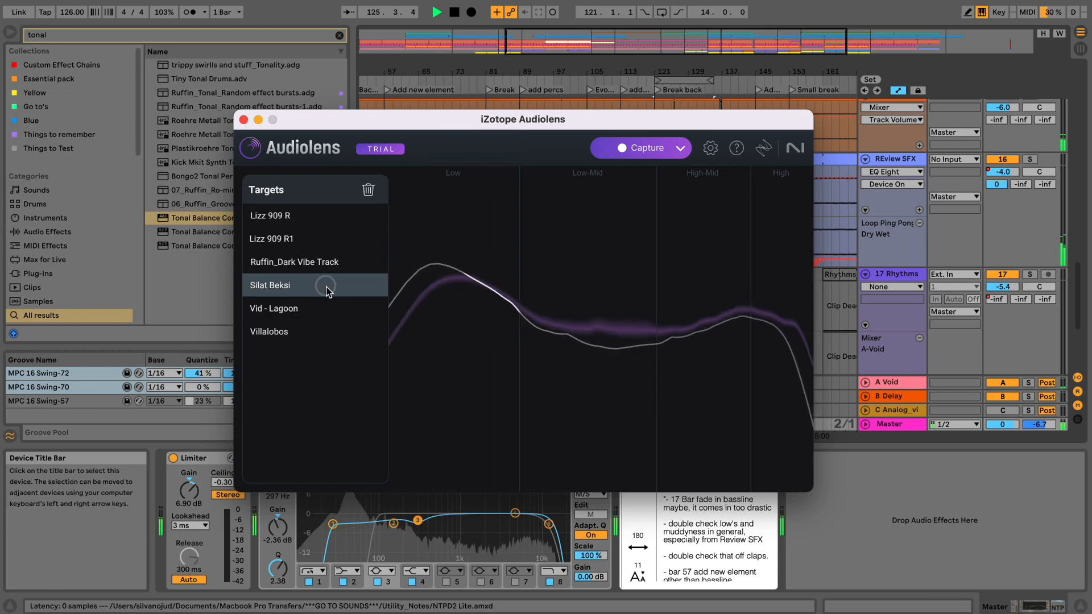
pyautogui.click(310, 331)
pyautogui.click(310, 313)
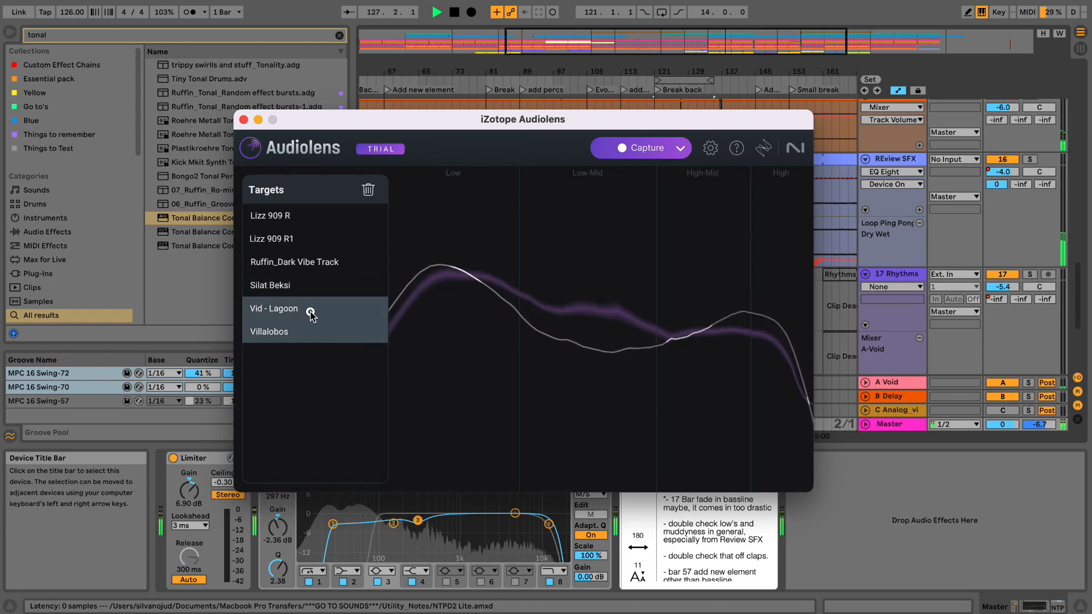
pyautogui.click(297, 237)
pyautogui.click(315, 288)
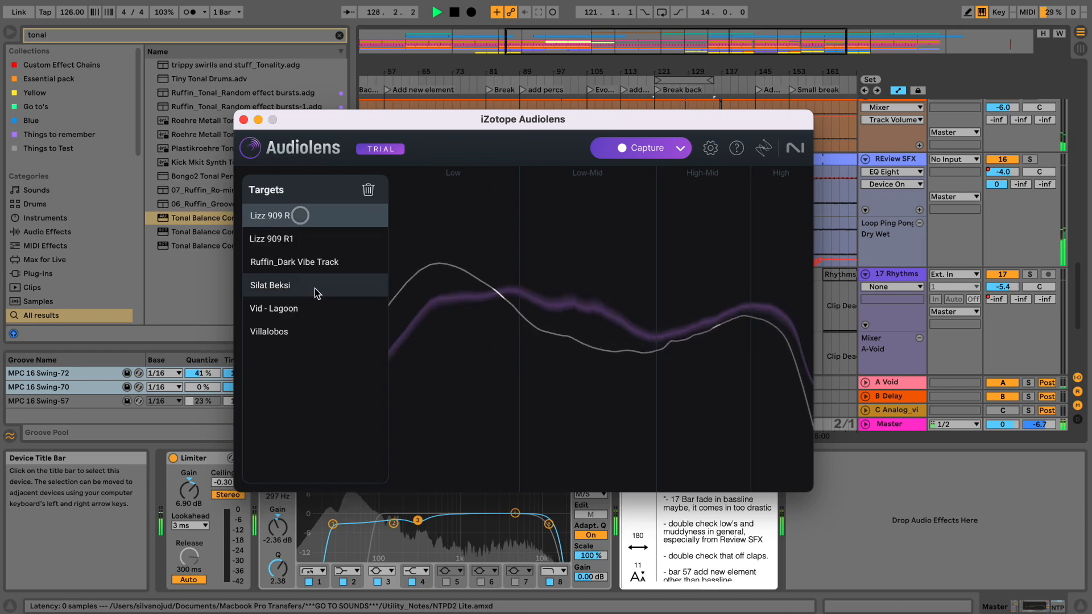
pyautogui.click(307, 306)
pyautogui.click(305, 327)
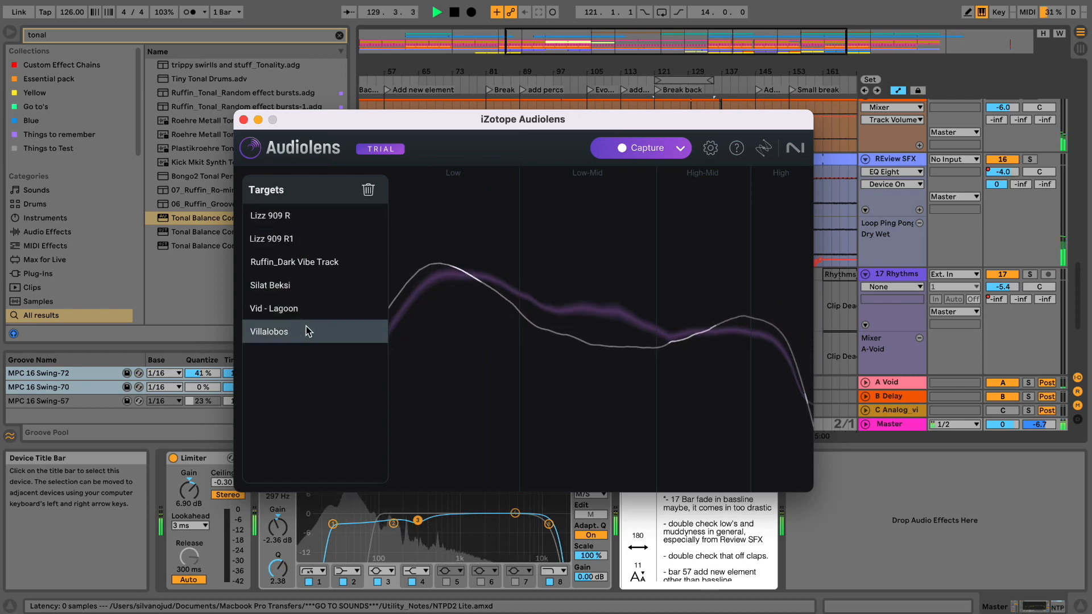
pyautogui.click(353, 310)
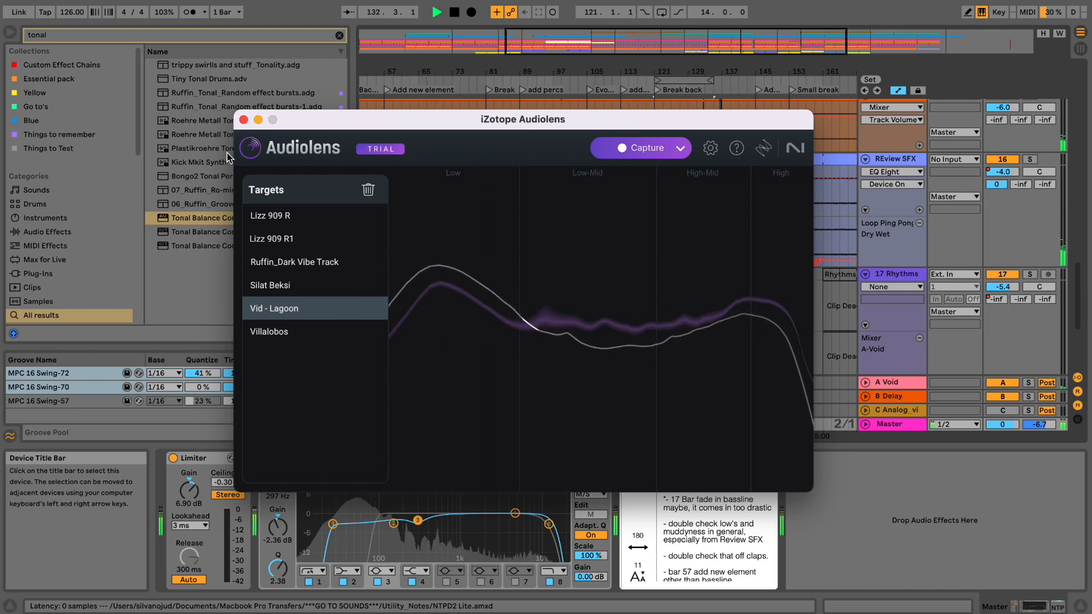
# Close Audiolens and loop the Break back section, extending the loop length to 16 bars
pyautogui.click(244, 120)
pyautogui.click(688, 83)
pyautogui.hotkey('ctrl', 'l')
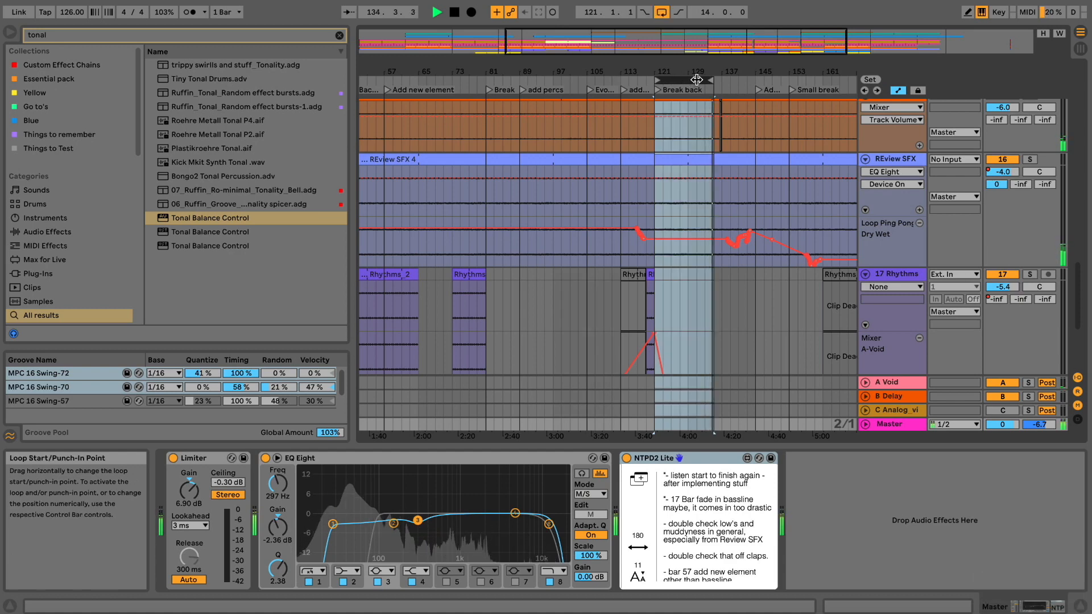
pyautogui.moveTo(713, 80); pyautogui.dragTo(717, 80)
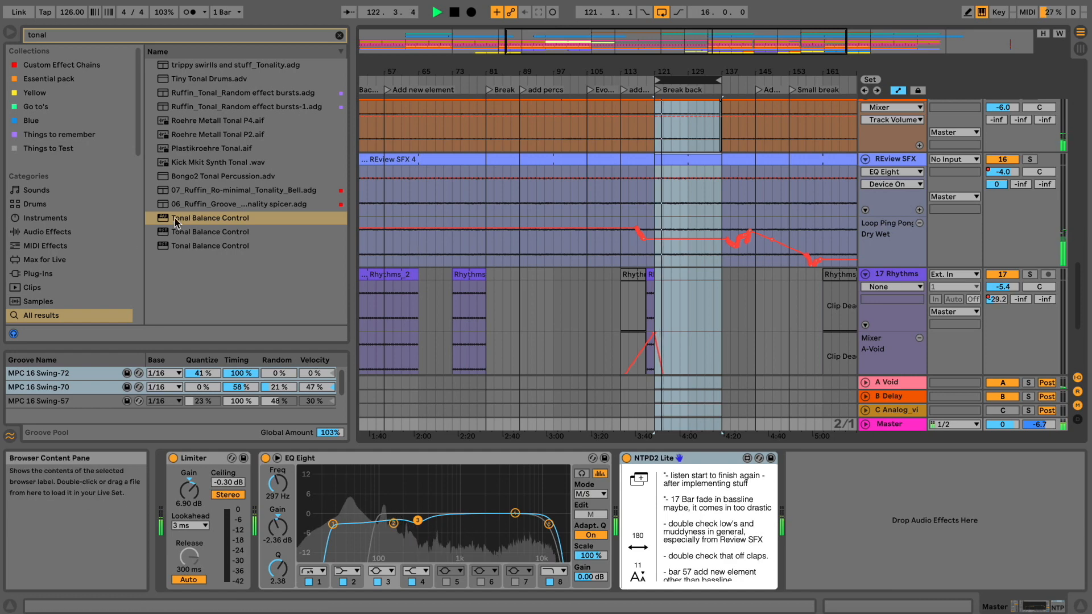
# Find "low end" in the browser and add Ozone 11 Low End Focus to the master chain between EQ Eight and NTPD2 Lite
pyautogui.press('BackSpace')
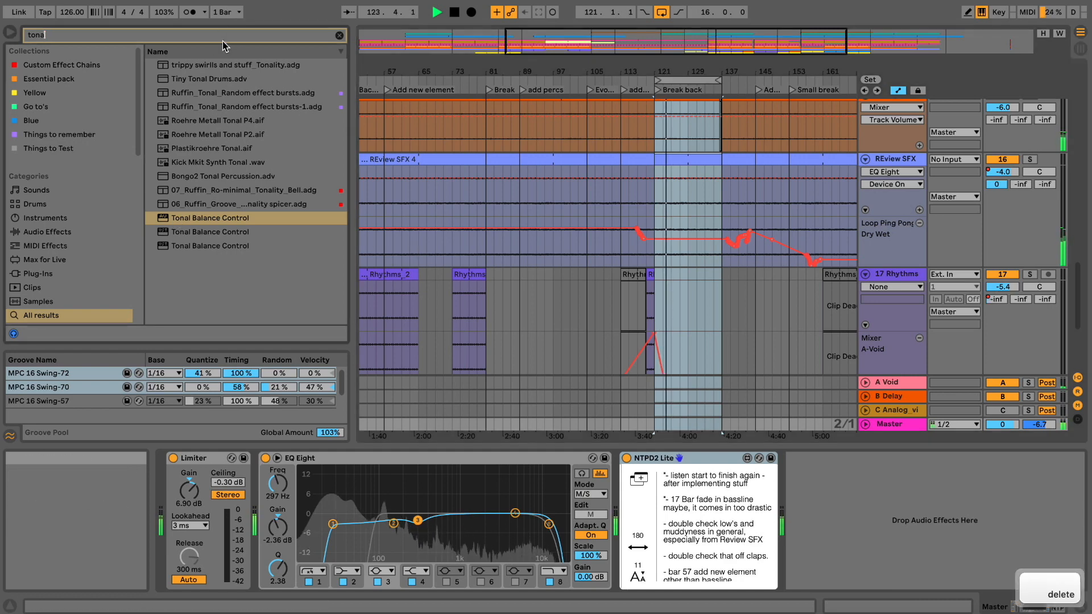
pyautogui.write('low')
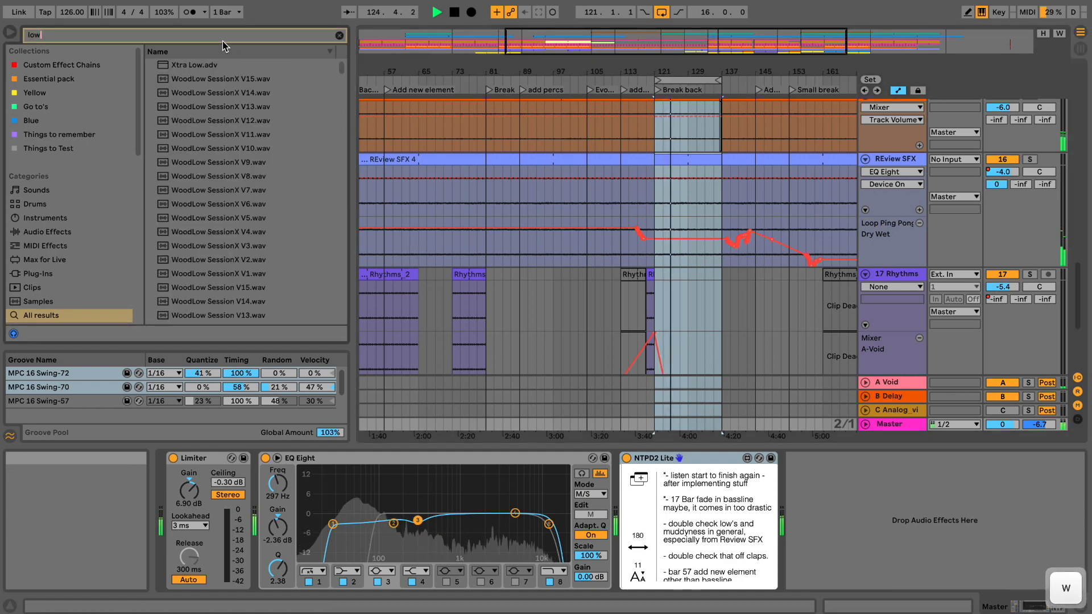
pyautogui.write(' end')
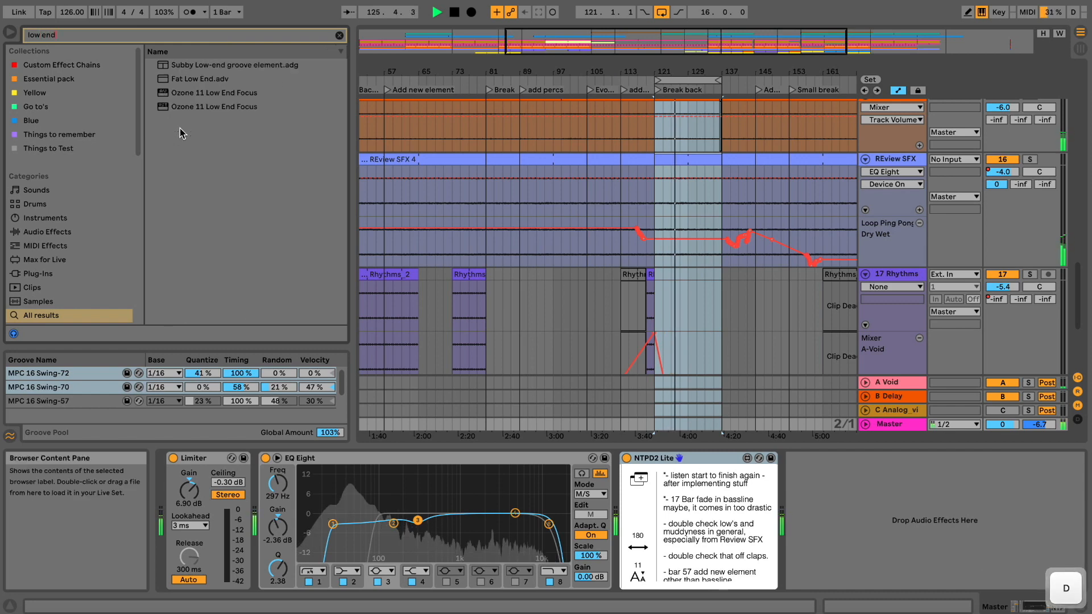
pyautogui.moveTo(217, 93); pyautogui.dragTo(807, 552)
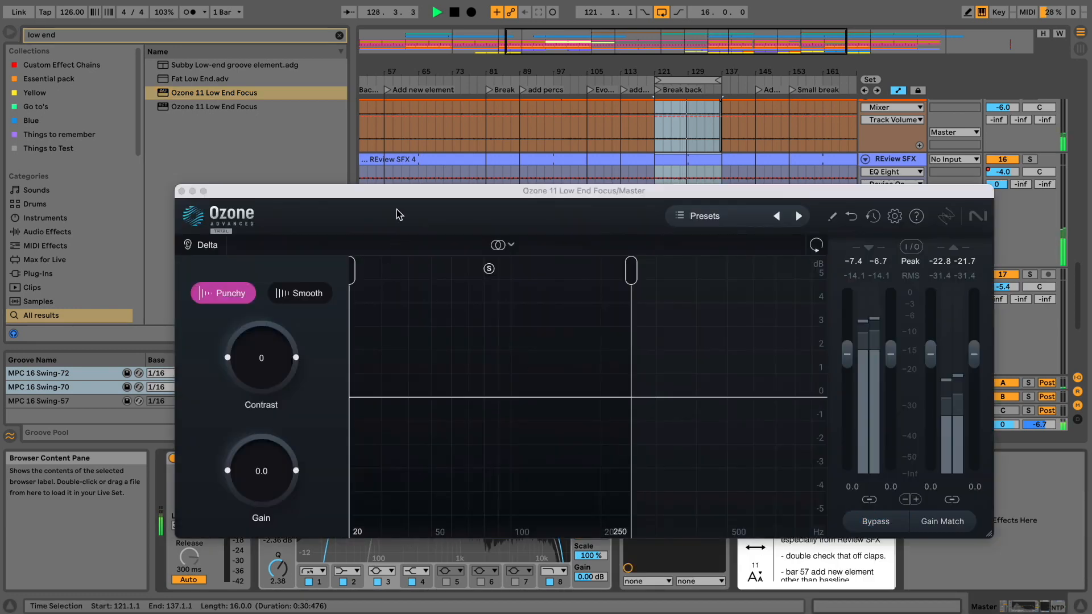
pyautogui.moveTo(398, 190); pyautogui.dragTo(377, 119)
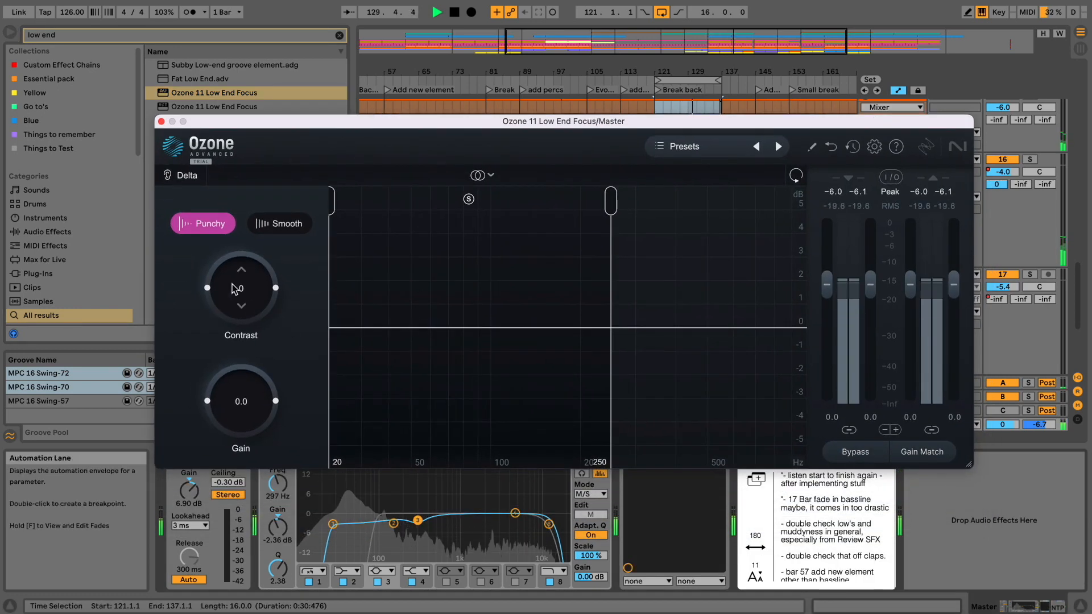
# Set Low End Focus's Contrast to 38 and Gain to 0.3 in Punchy mode, with Gain Match enabled
pyautogui.moveTo(238, 288); pyautogui.dragTo(239, 272)
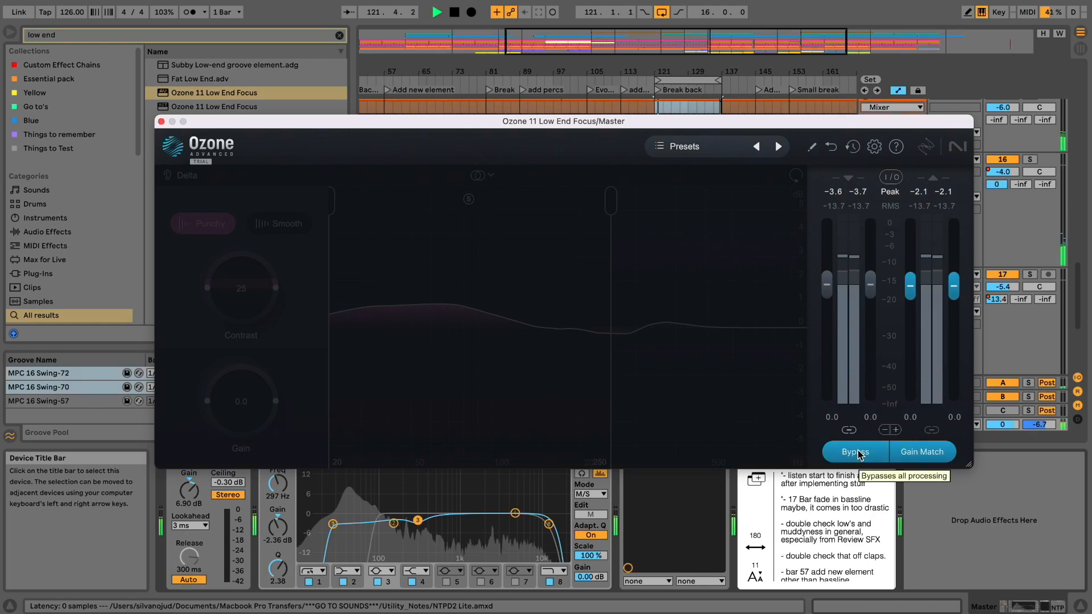
pyautogui.click(857, 452)
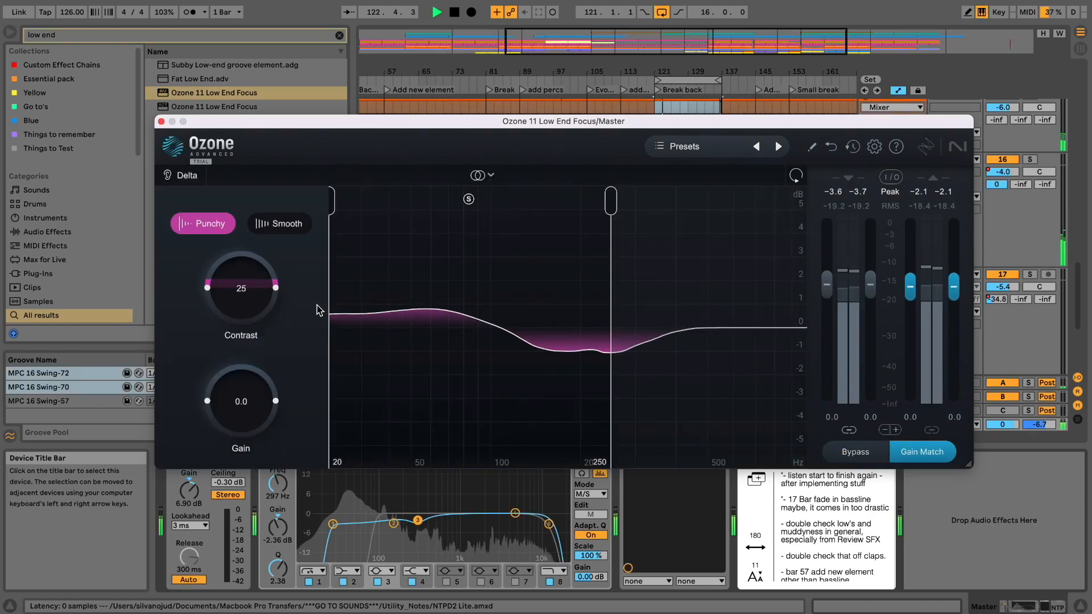
pyautogui.moveTo(259, 289); pyautogui.dragTo(256, 281)
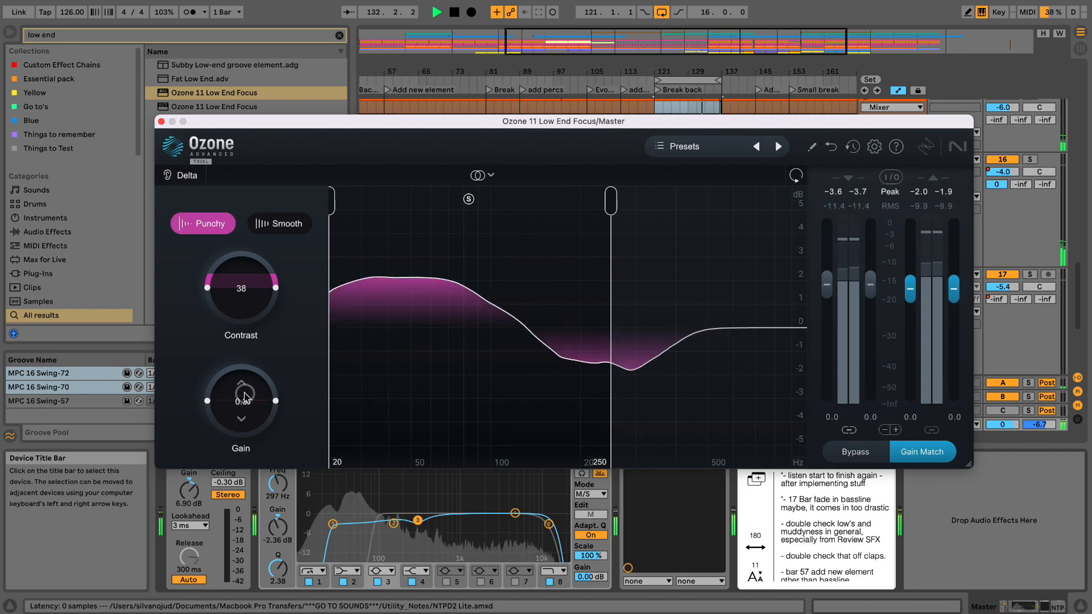
# Compare the Low End Focus processing with bypass and check the mix against the Vid - Lagoon target in Audiolens
pyautogui.click(870, 453)
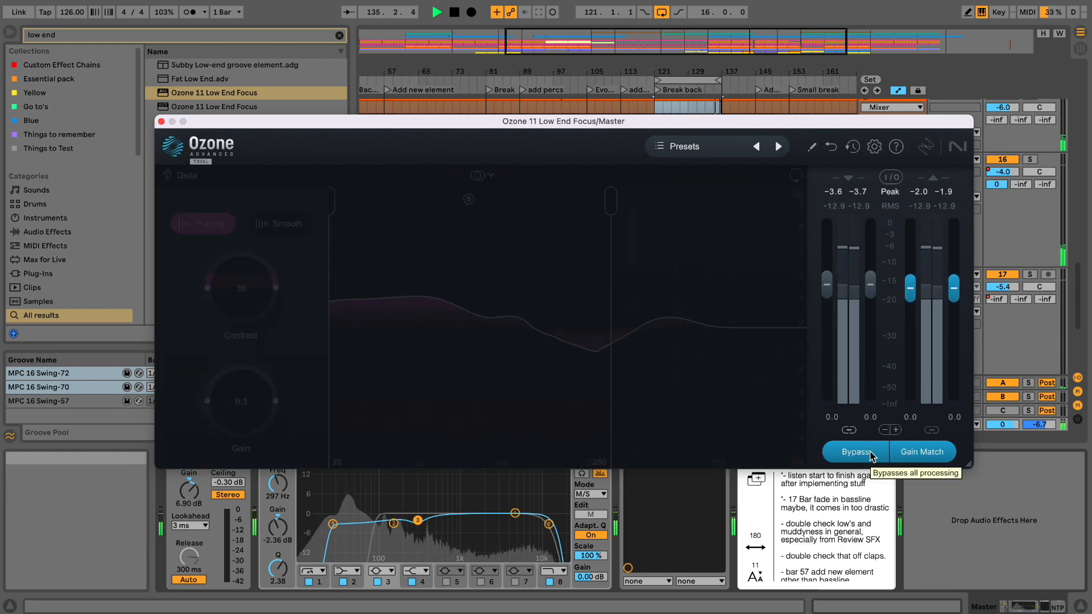
pyautogui.click(871, 453)
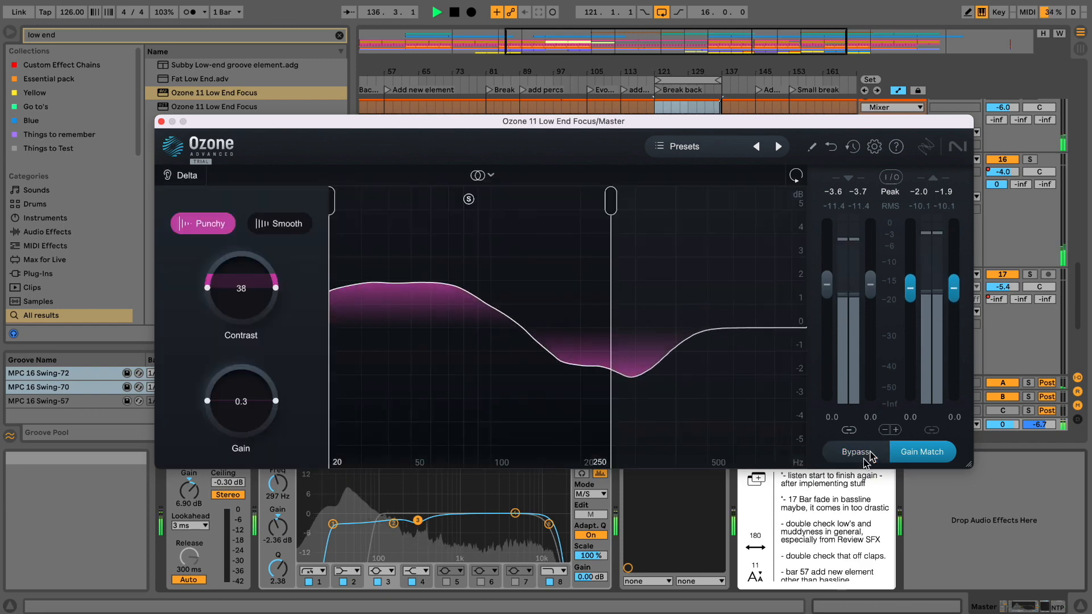
pyautogui.click(630, 613)
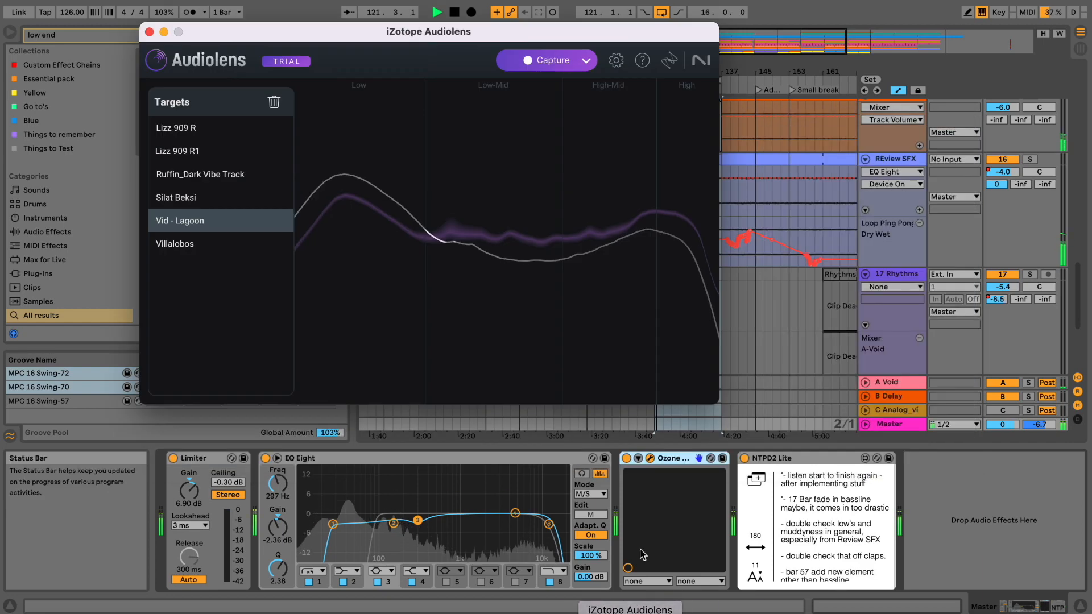
pyautogui.click(149, 32)
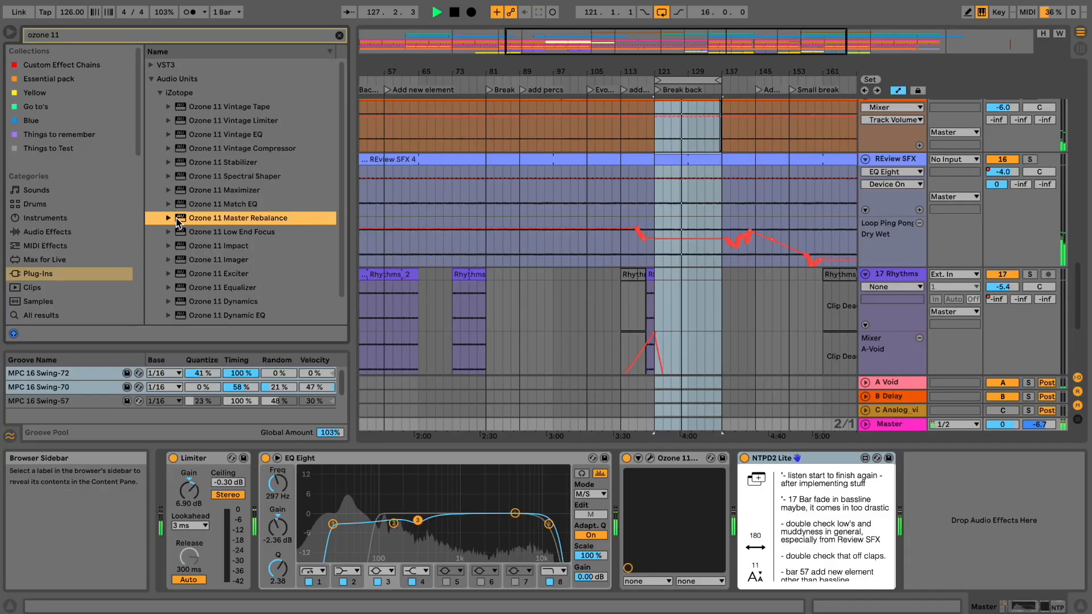
# Add Ozone 11 Master Rebalance to the master chain after Low End Focus and audition its Bass and Drums focus
pyautogui.moveTo(238, 218); pyautogui.dragTo(725, 486)
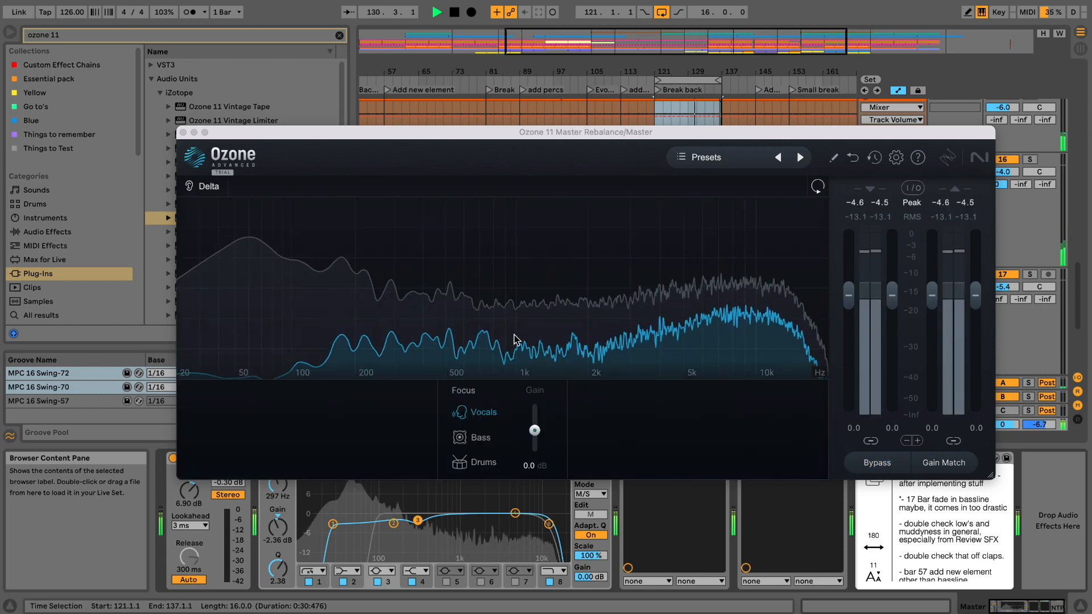
pyautogui.click(485, 437)
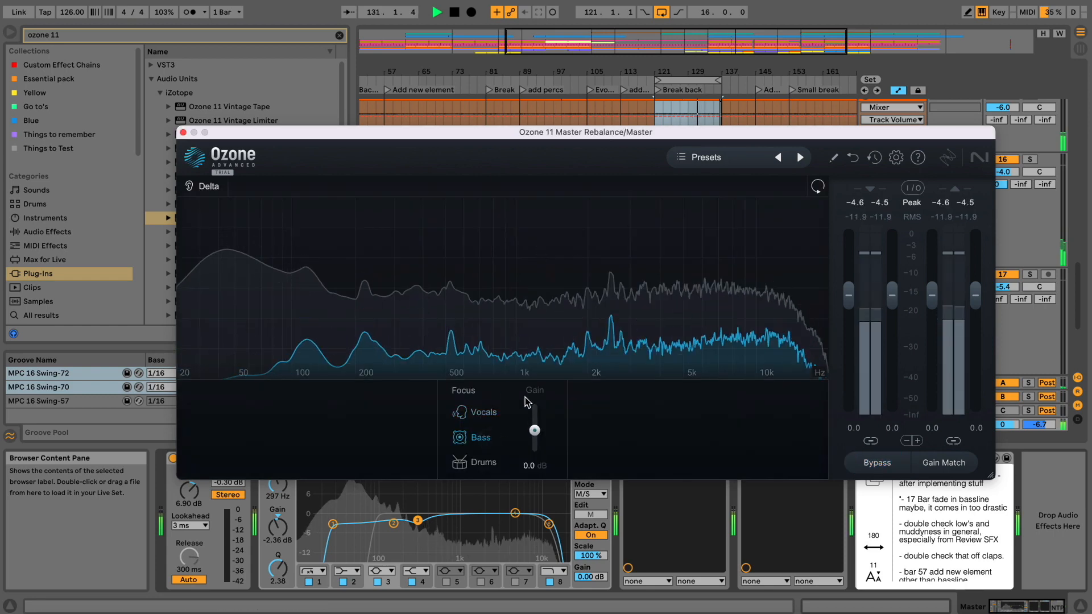
pyautogui.click(495, 462)
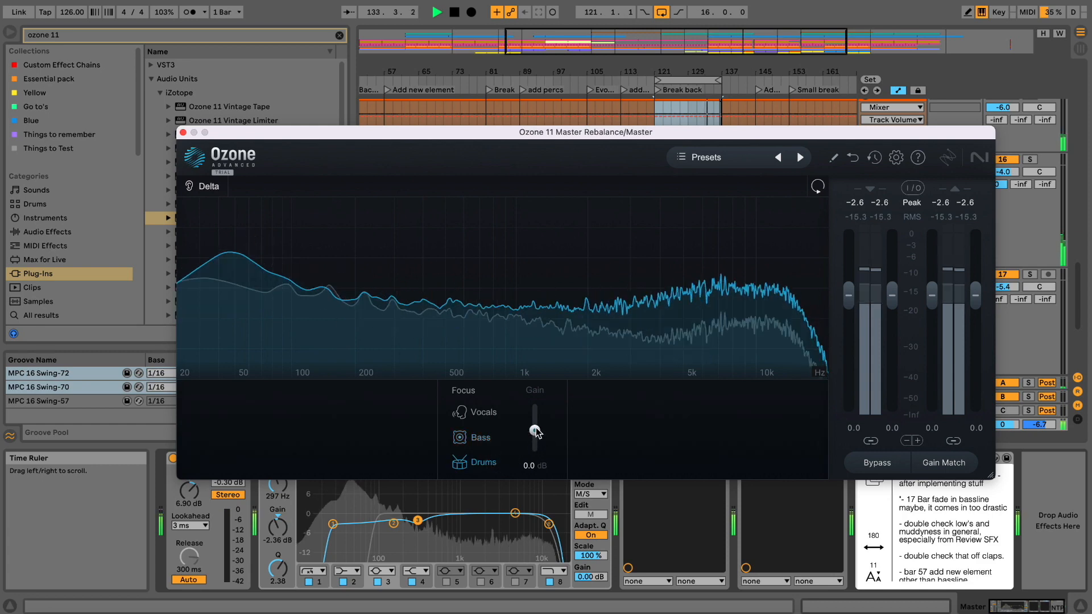
# Try a 3.0 dB gain on the drums, and settle on the Bass focus with a gain of -0.7 dB
pyautogui.moveTo(535, 431); pyautogui.dragTo(536, 420)
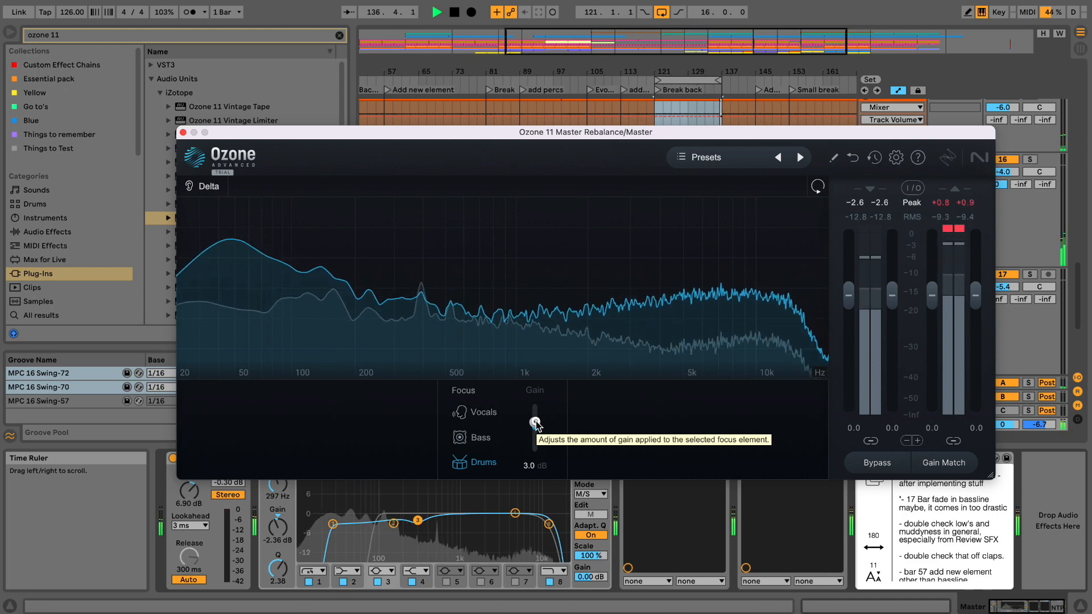
pyautogui.moveTo(536, 445); pyautogui.dragTo(541, 468)
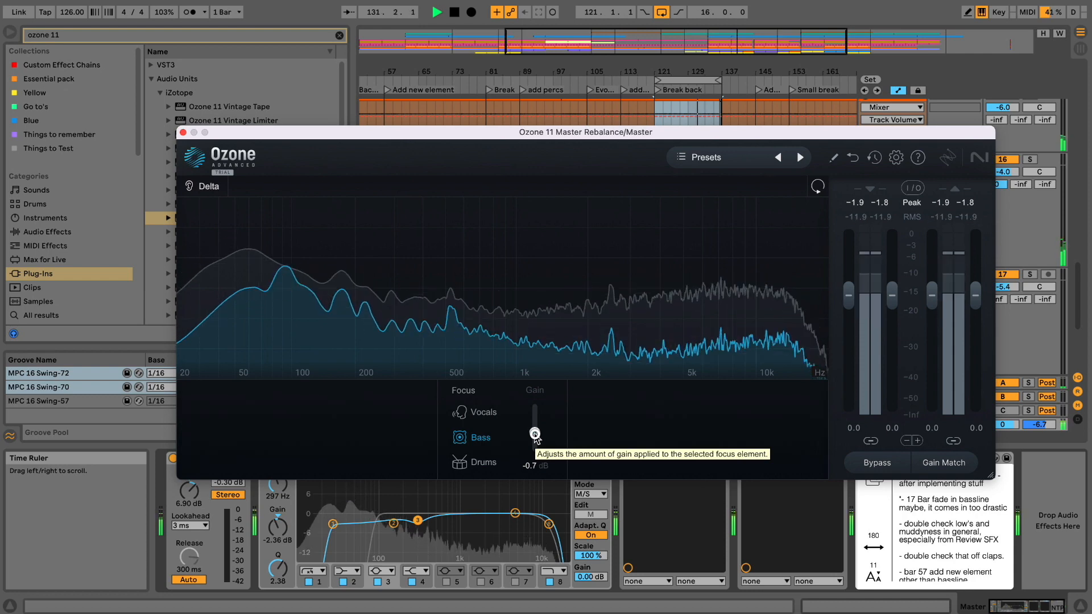
# Compare the Master Rebalance result with its bypassed signal at matched gain, and switch gain matching back off
pyautogui.click(930, 454)
pyautogui.click(891, 463)
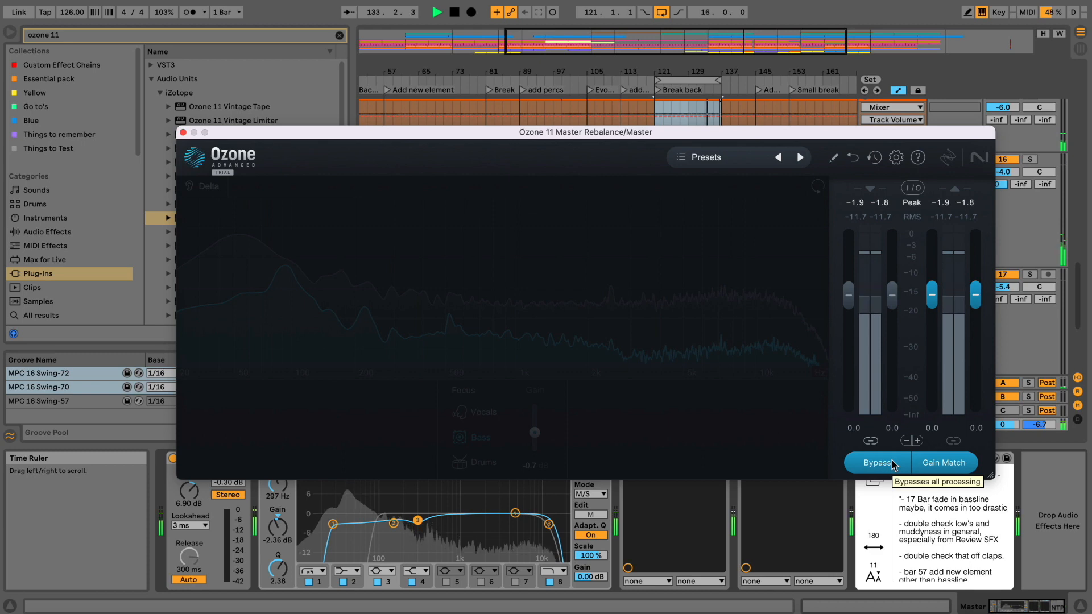
pyautogui.click(891, 463)
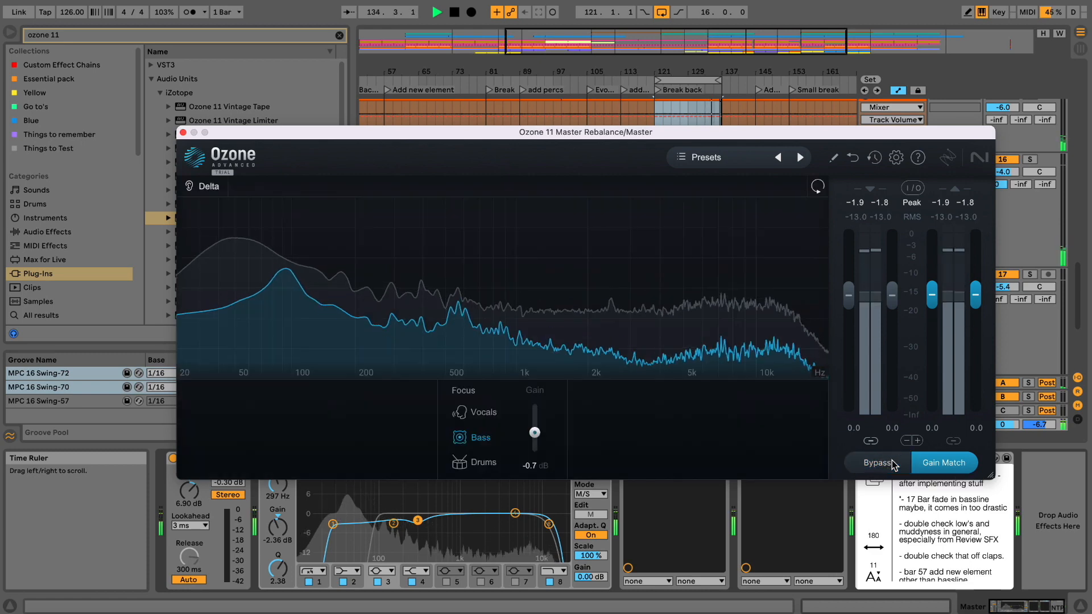
pyautogui.click(923, 464)
# Check the rebalanced mix against the Vid - Lagoon target in Audiolens, and close the Audiolens and Master Rebalance windows
pyautogui.click(630, 612)
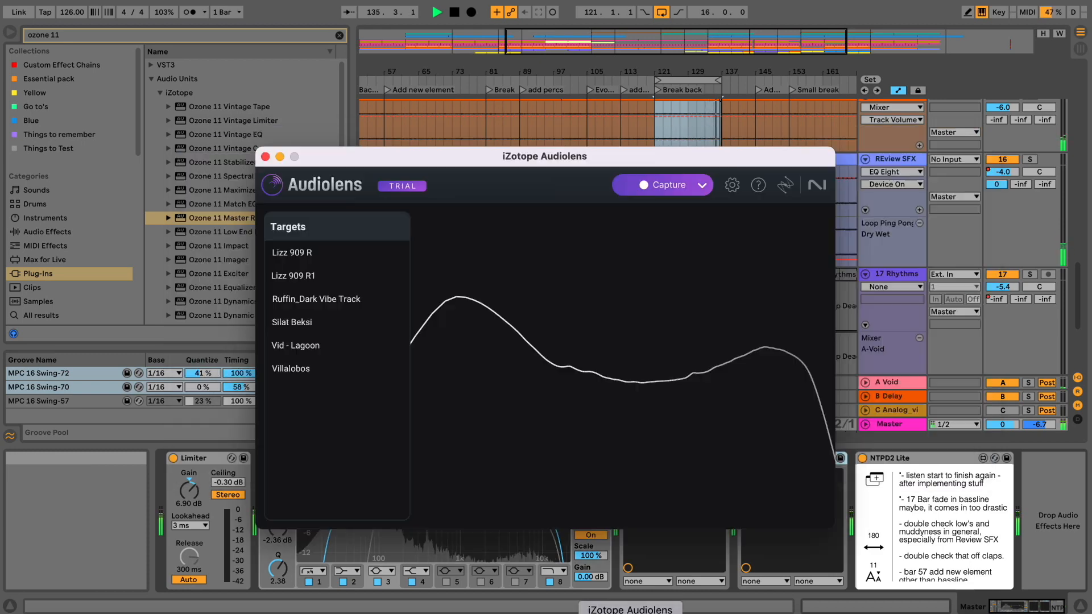
pyautogui.click(335, 344)
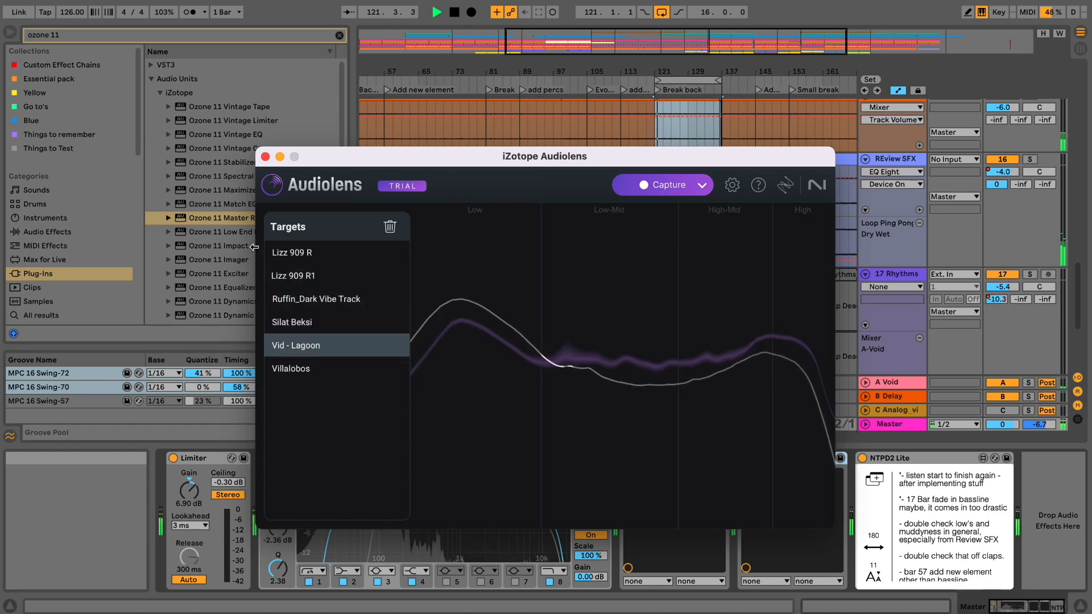
pyautogui.click(265, 158)
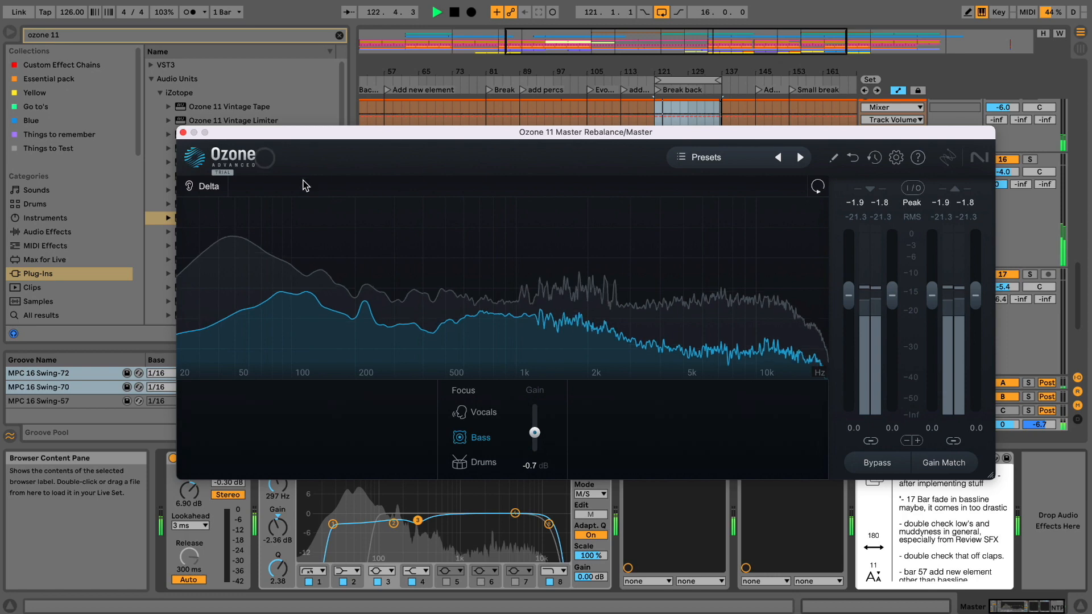
pyautogui.click(183, 133)
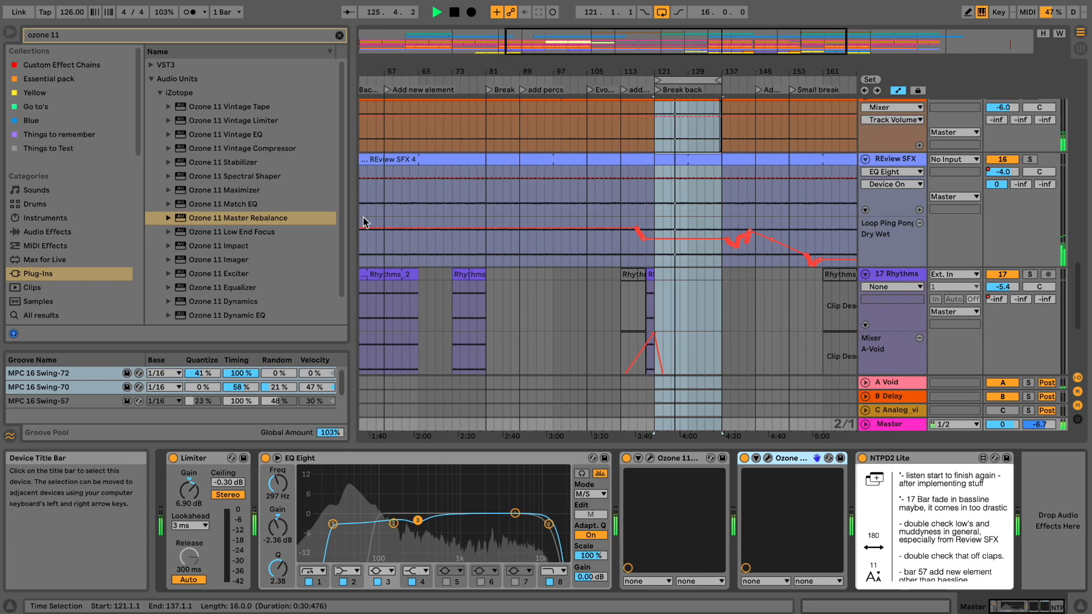
# Add the full Ozone 11 plug-in to the master chain
pyautogui.click(693, 459)
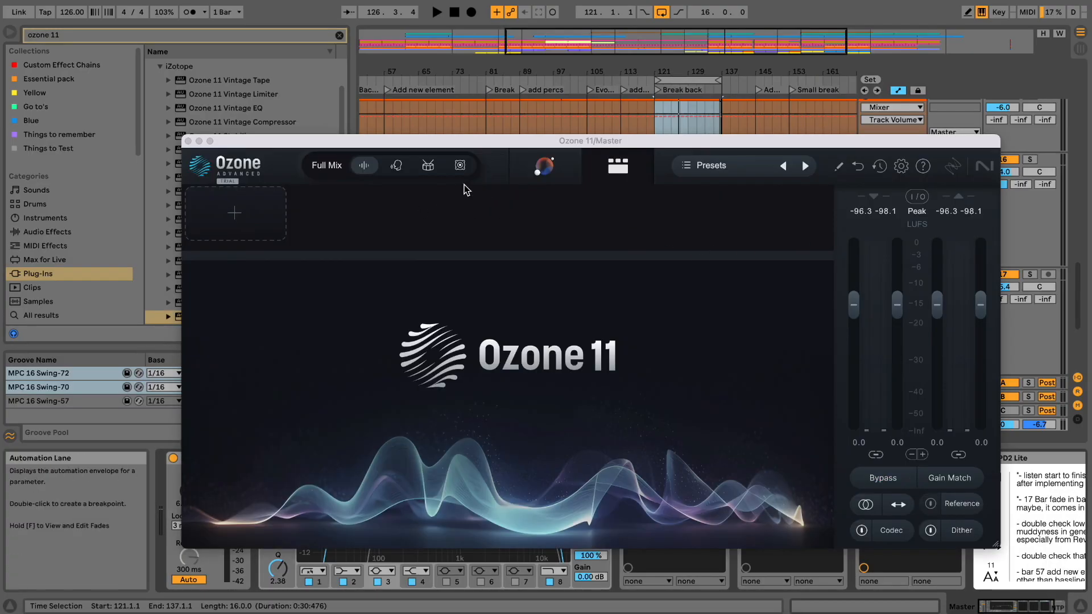
# Run the Ozone Master Assistant while playing the looped Break back section so it can analyse the mix
pyautogui.click(537, 170)
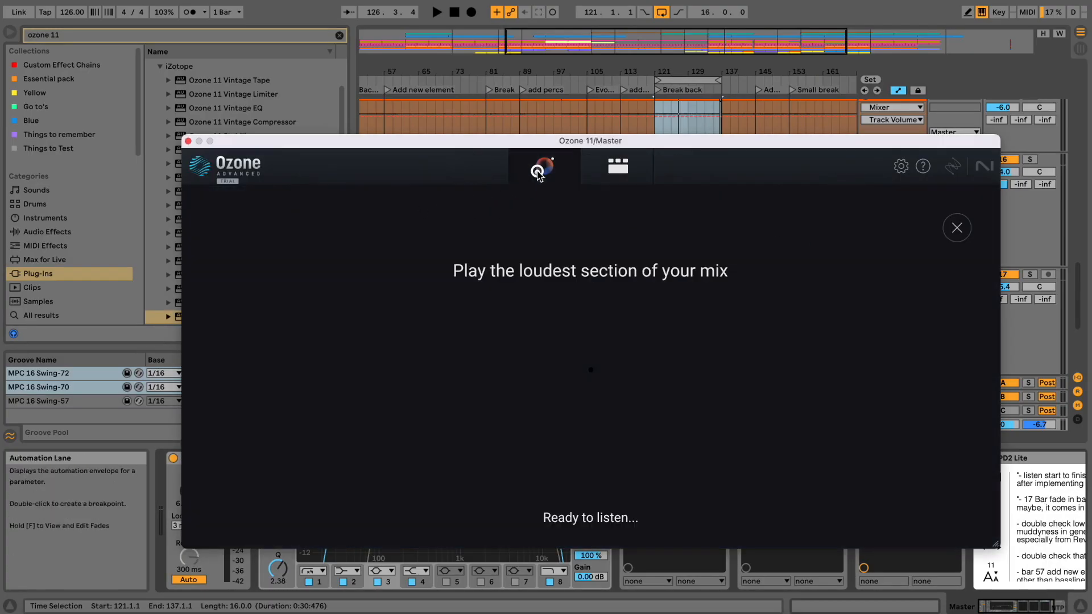
pyautogui.moveTo(512, 146); pyautogui.dragTo(496, 193)
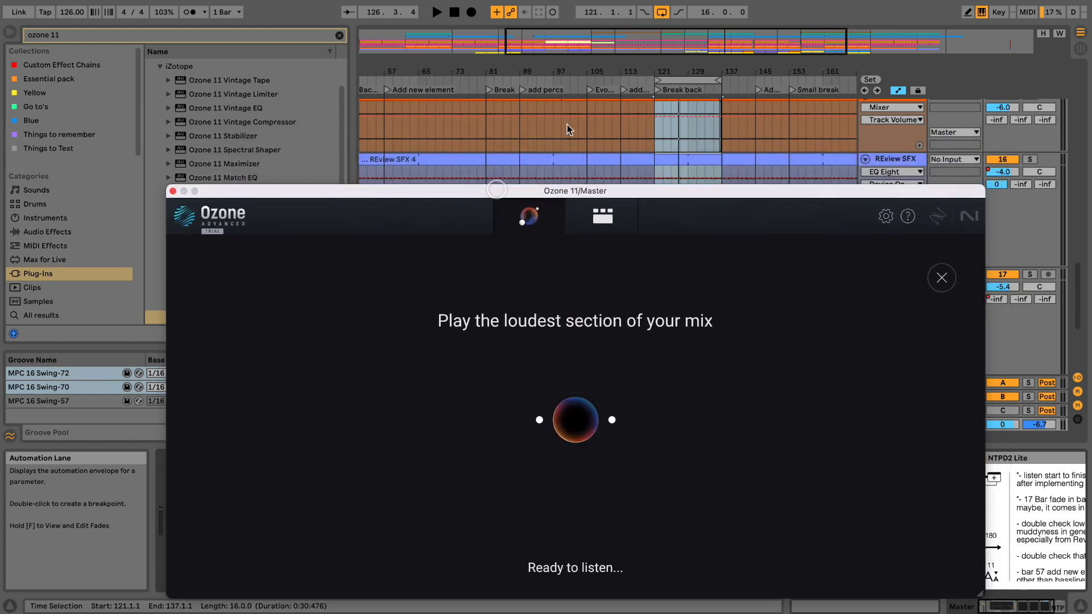
pyautogui.click(570, 220)
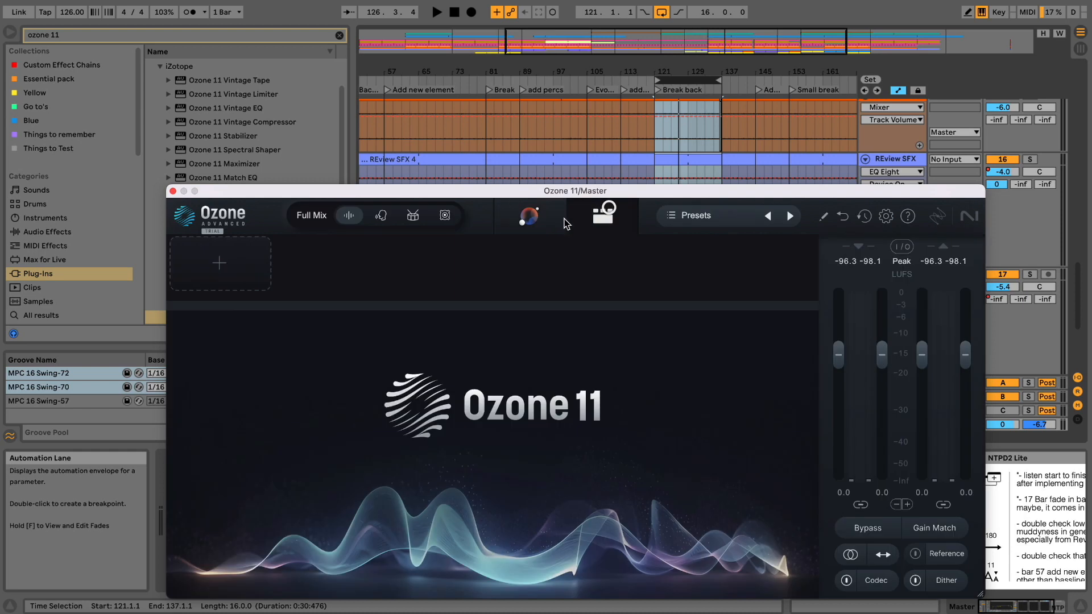
pyautogui.click(531, 217)
pyautogui.click(690, 80)
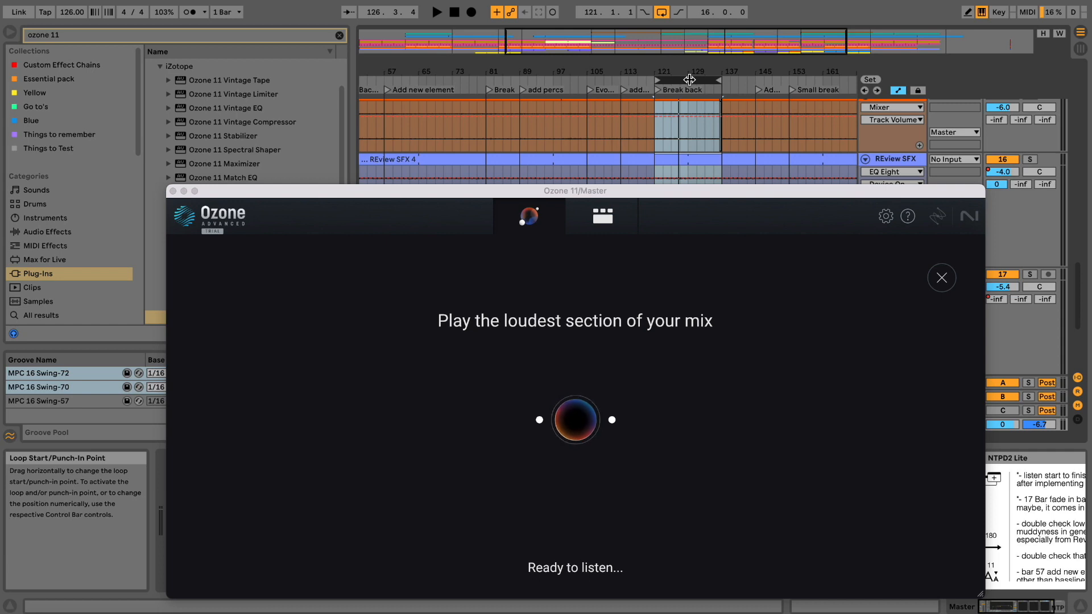
pyautogui.press('space')
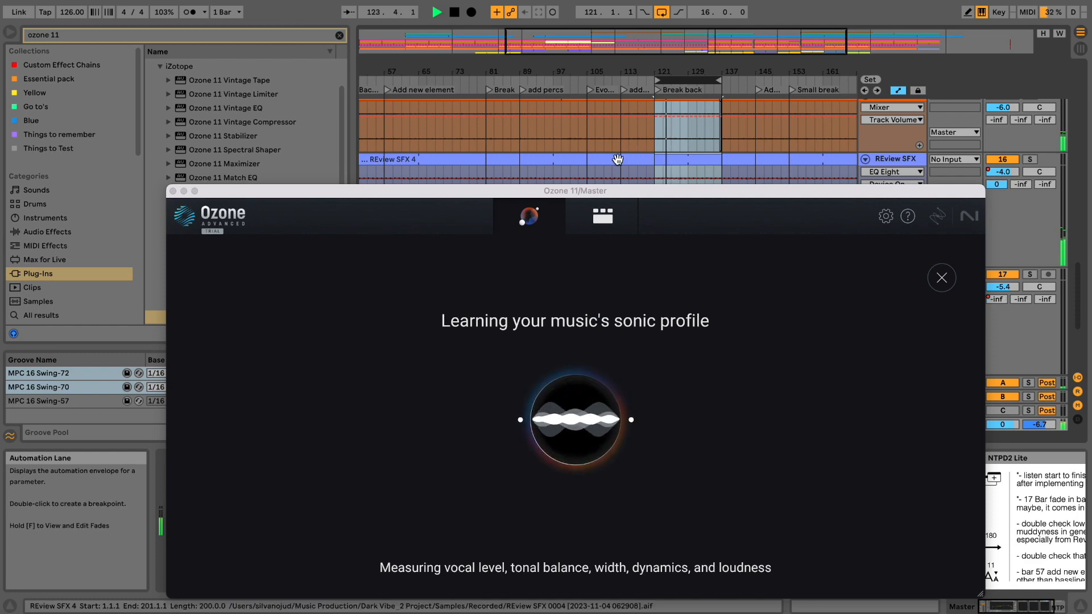
# Take the Master Assistant result out of bypass and select a custom target instead of the Pop genre
pyautogui.moveTo(614, 191); pyautogui.dragTo(604, 115)
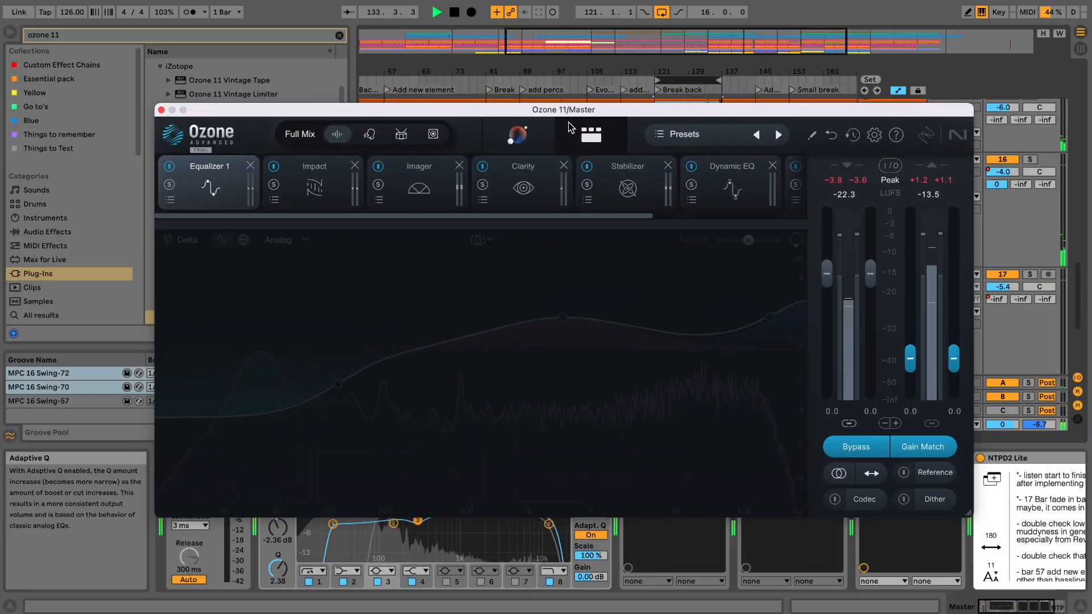
pyautogui.click(528, 148)
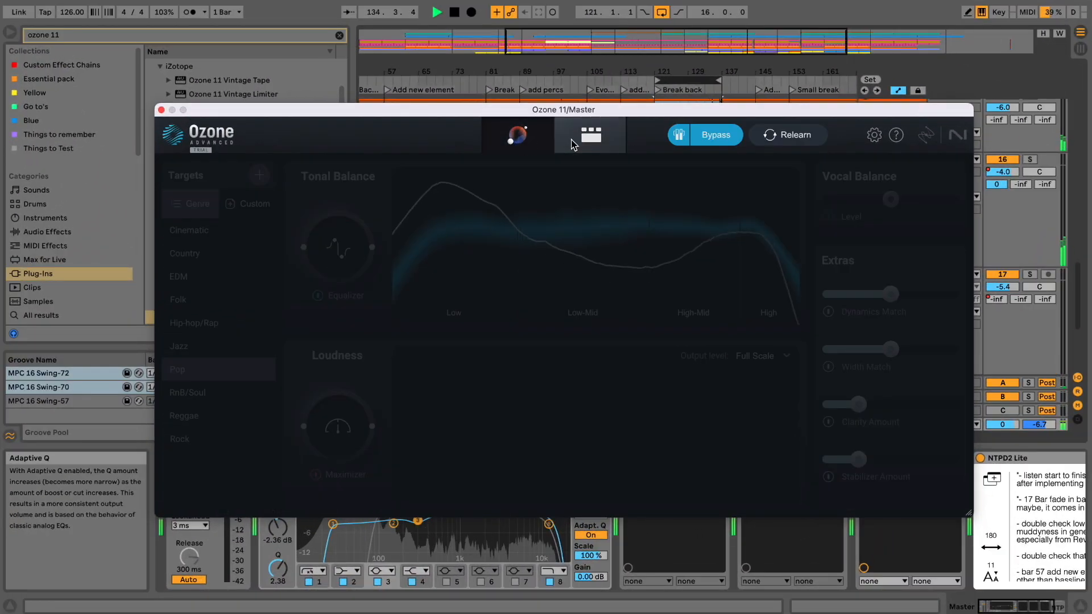
pyautogui.click(580, 142)
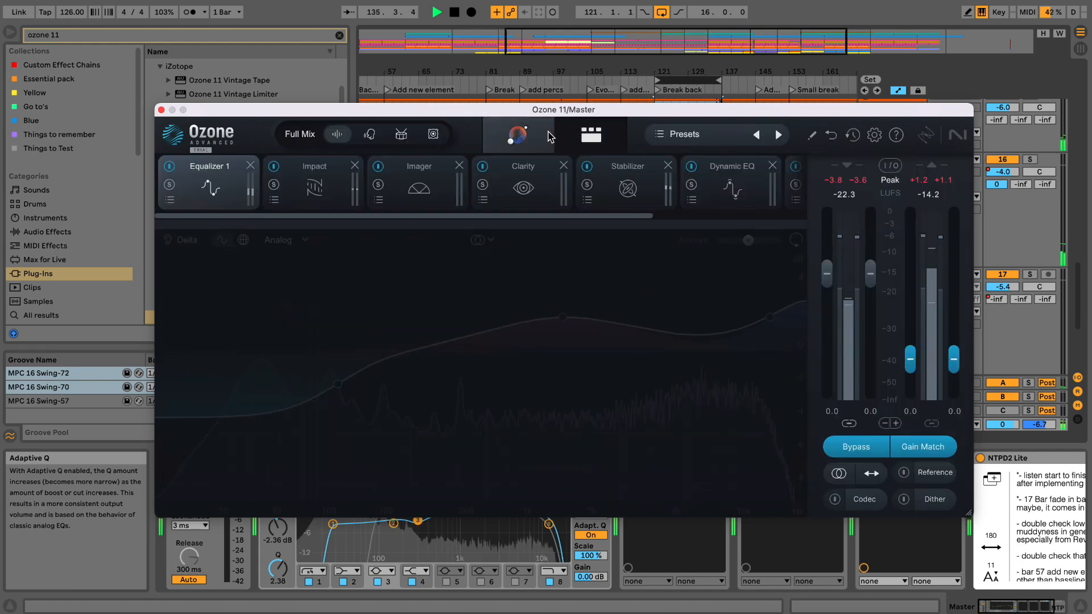
pyautogui.click(505, 143)
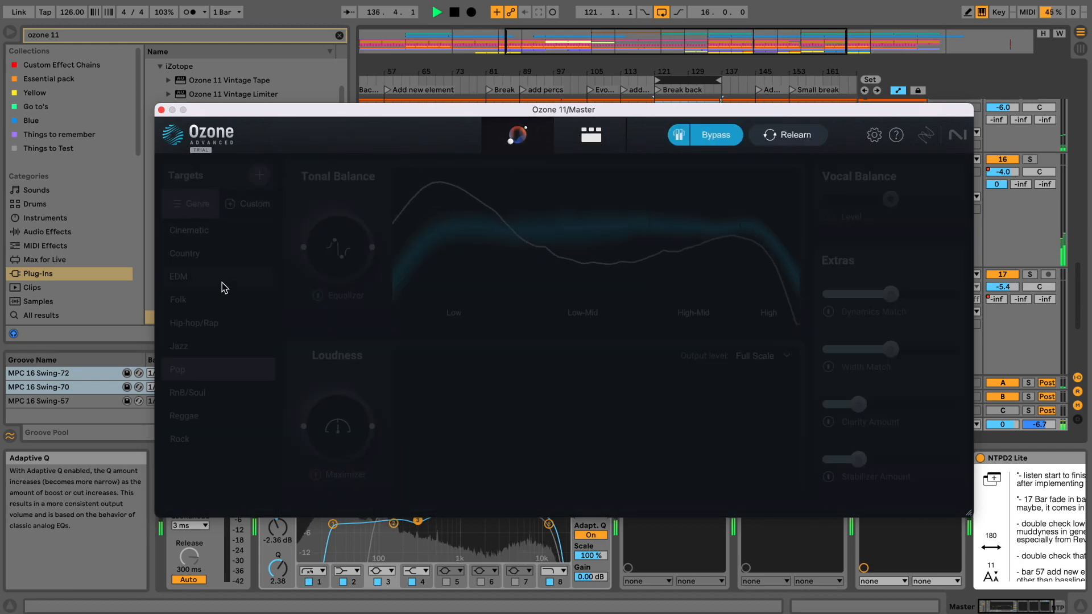
pyautogui.click(717, 137)
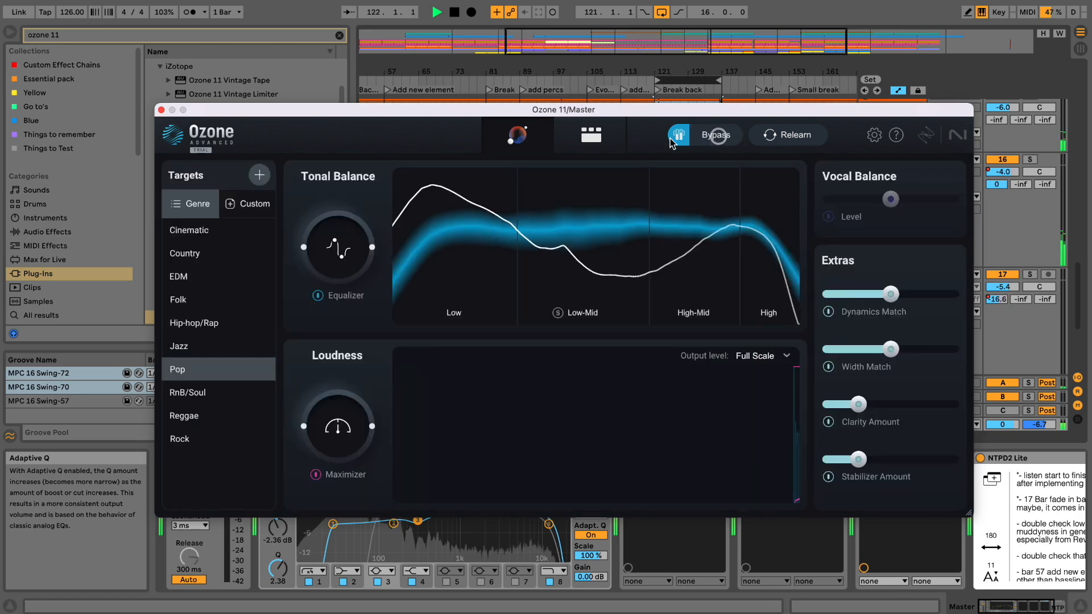
pyautogui.click(251, 204)
pyautogui.click(219, 323)
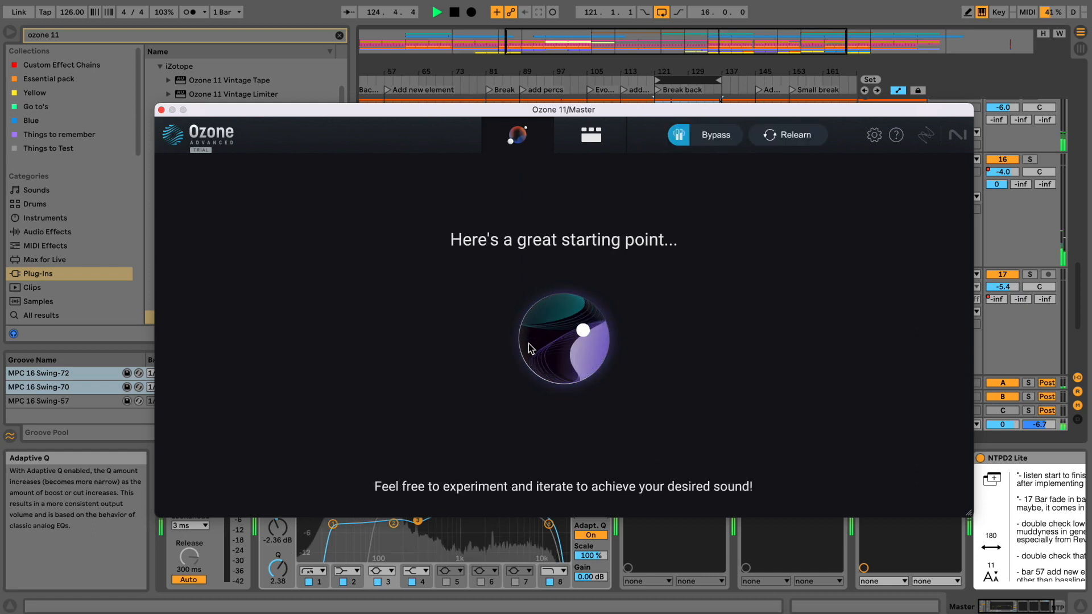
# Audition the assistant's chain by toggling Impact, Imager and Maximizer, and switch off the Stabilizer and Dynamic EQ modules
pyautogui.click(619, 139)
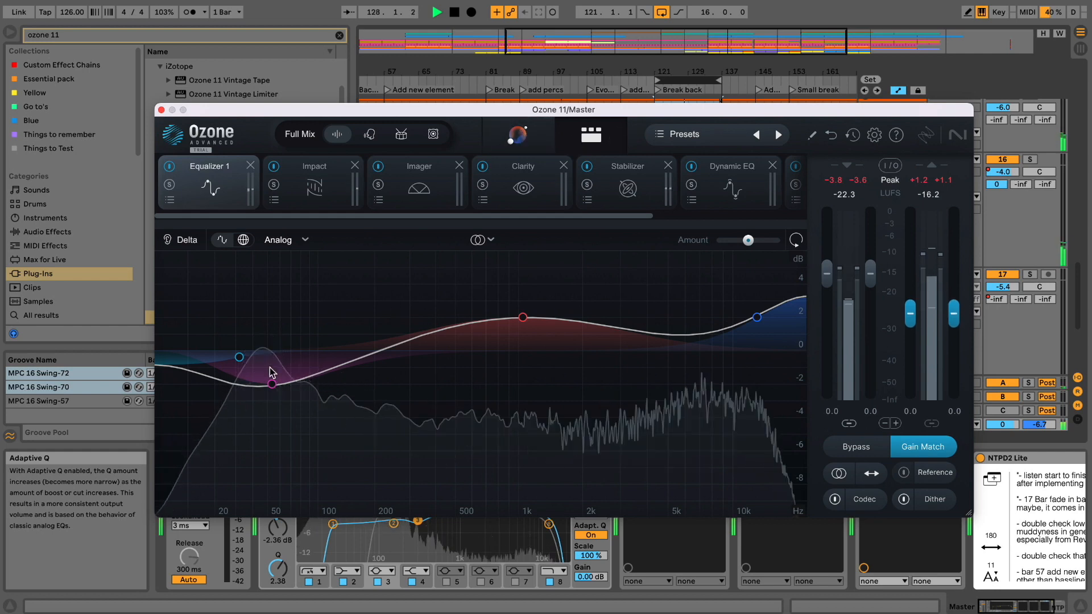
pyautogui.click(276, 181)
pyautogui.click(275, 168)
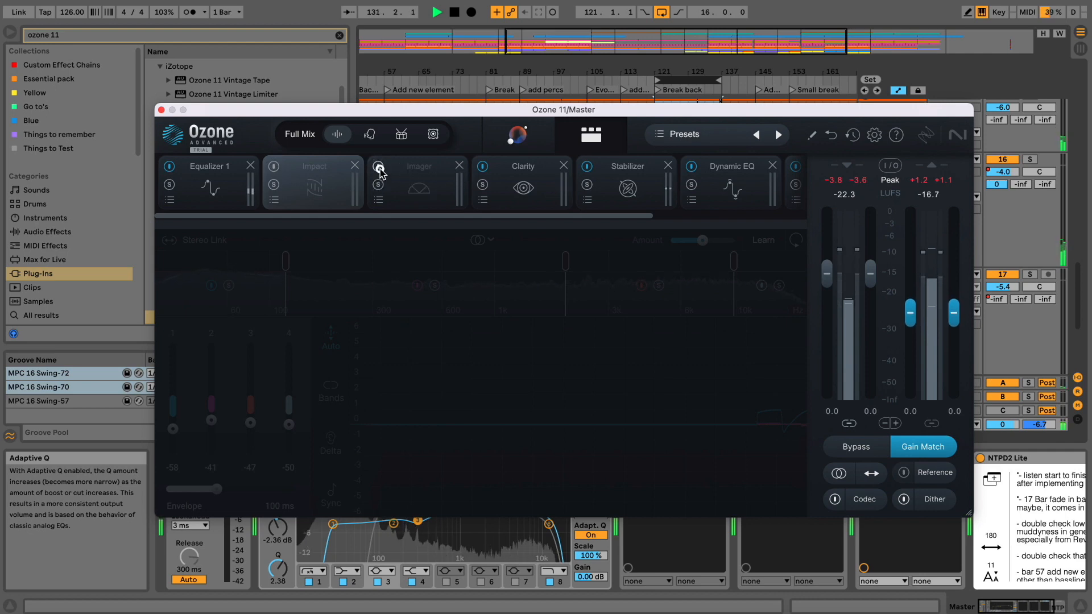
pyautogui.click(277, 168)
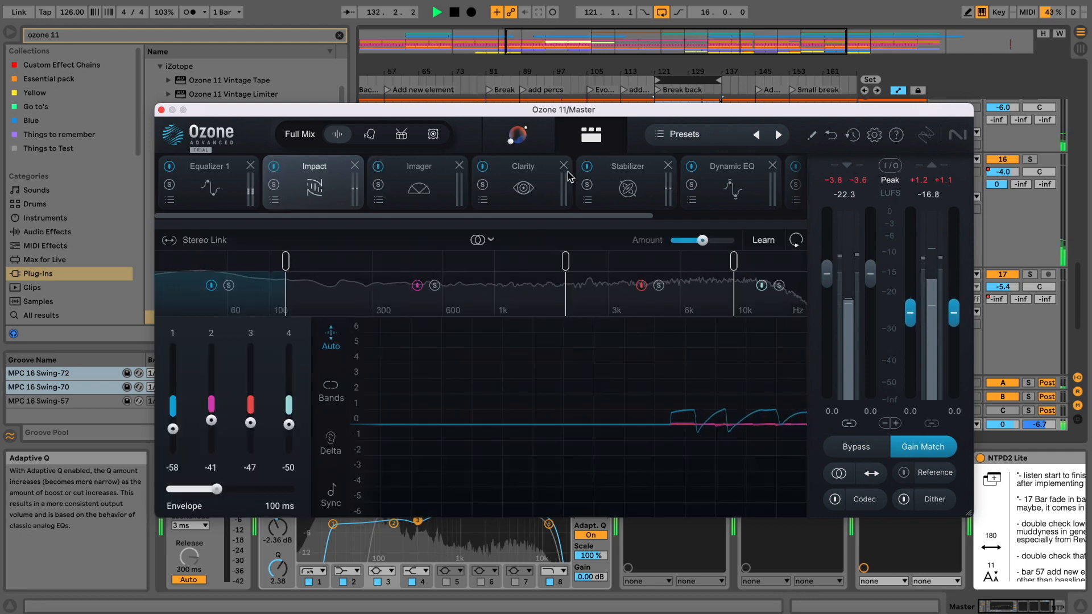
pyautogui.click(692, 168)
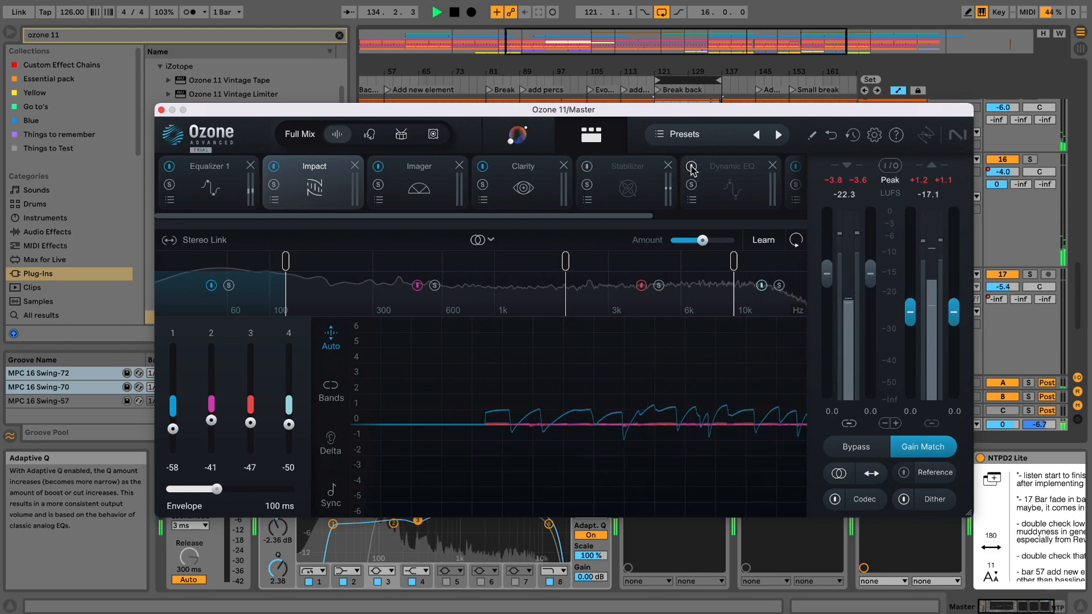
pyautogui.moveTo(643, 219); pyautogui.dragTo(788, 216)
pyautogui.click(606, 167)
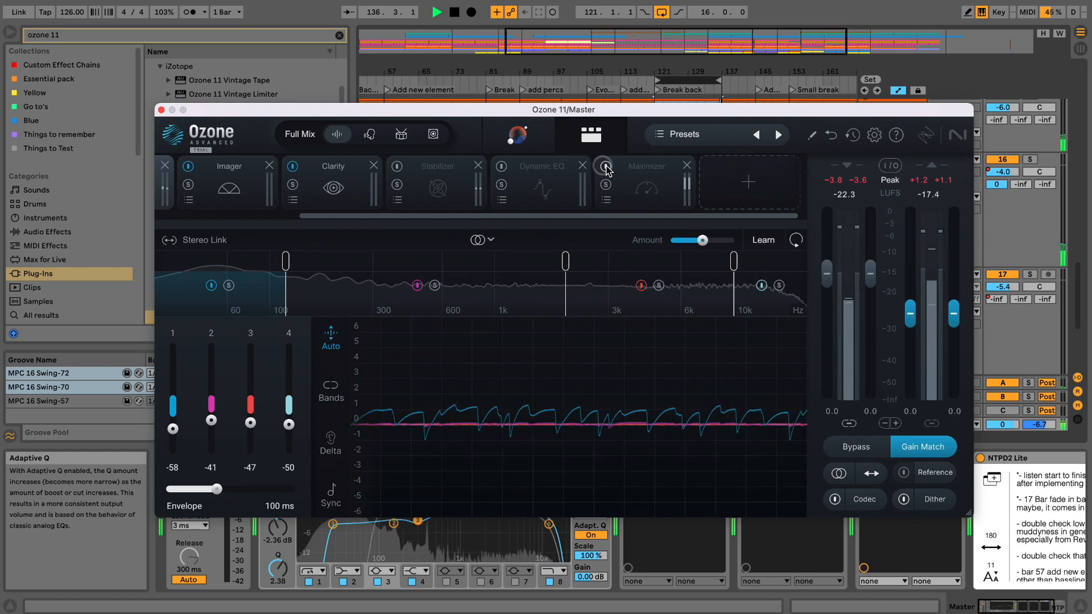
pyautogui.click(605, 167)
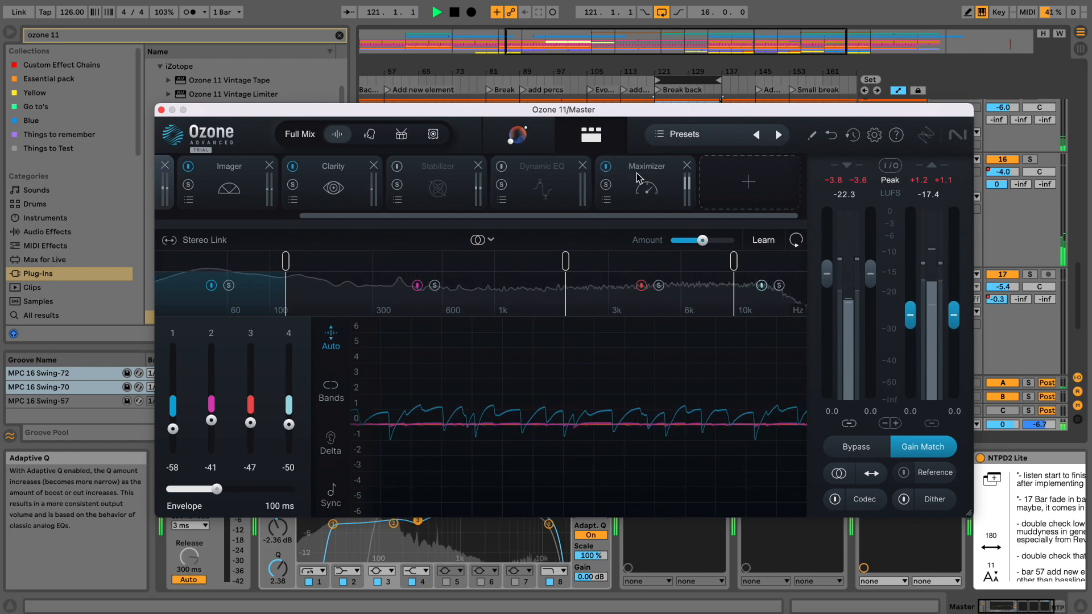
# Add a Low End Focus module and move it to the front of the chain, before Equalizer 1
pyautogui.click(733, 188)
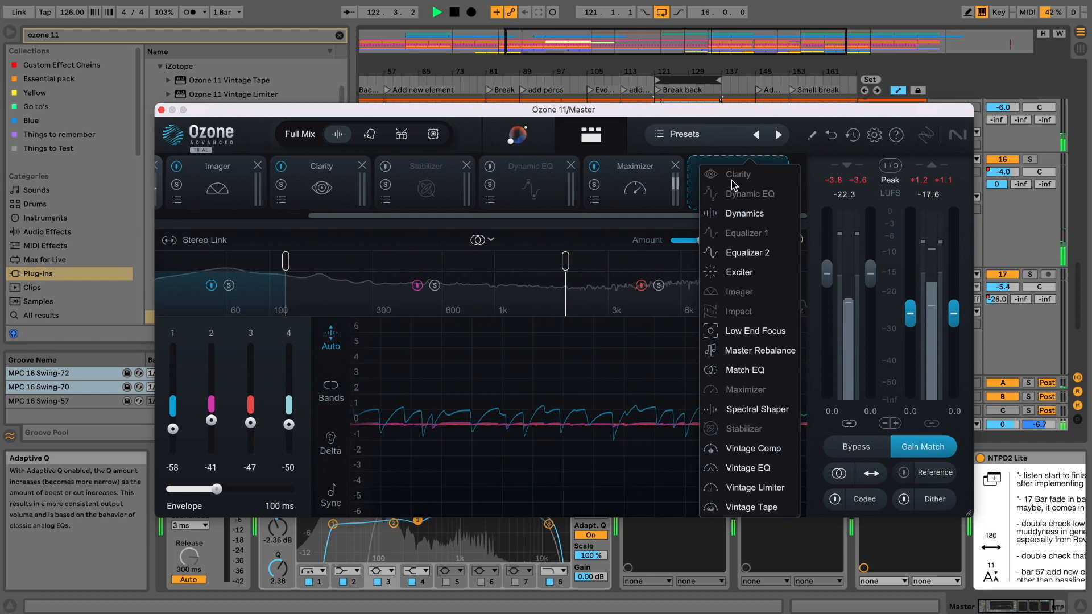
pyautogui.click(756, 332)
pyautogui.moveTo(649, 180); pyautogui.dragTo(213, 177)
pyautogui.moveTo(387, 217); pyautogui.dragTo(207, 212)
pyautogui.moveTo(392, 188); pyautogui.dragTo(213, 187)
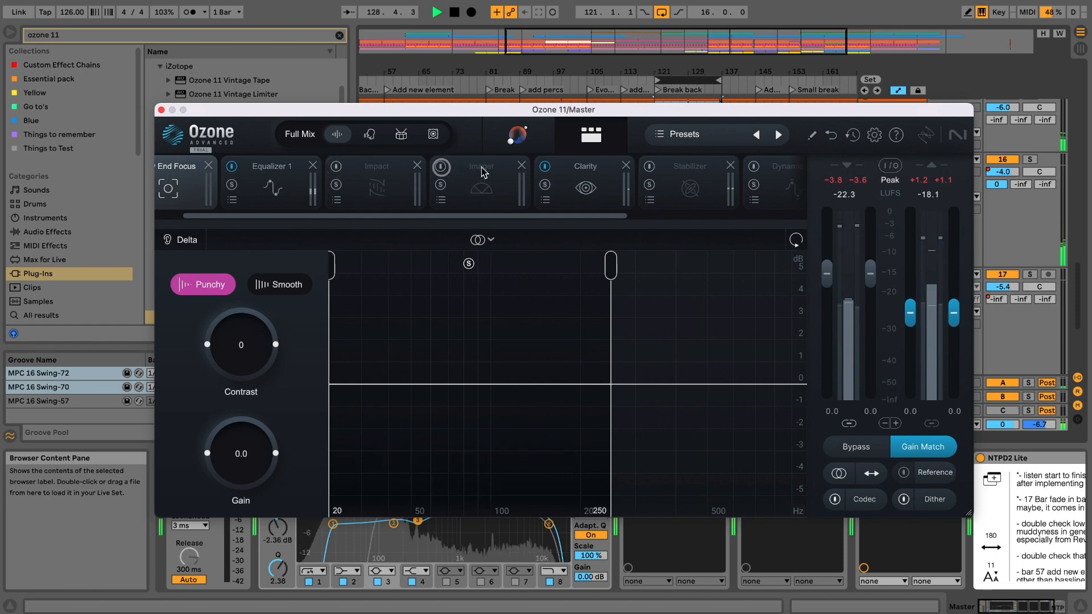
# Finish disabling the Impact, Imager and Clarity modules, and replace the Maximizer with a Vintage Limiter
pyautogui.moveTo(581, 220); pyautogui.dragTo(723, 215)
pyautogui.click(673, 178)
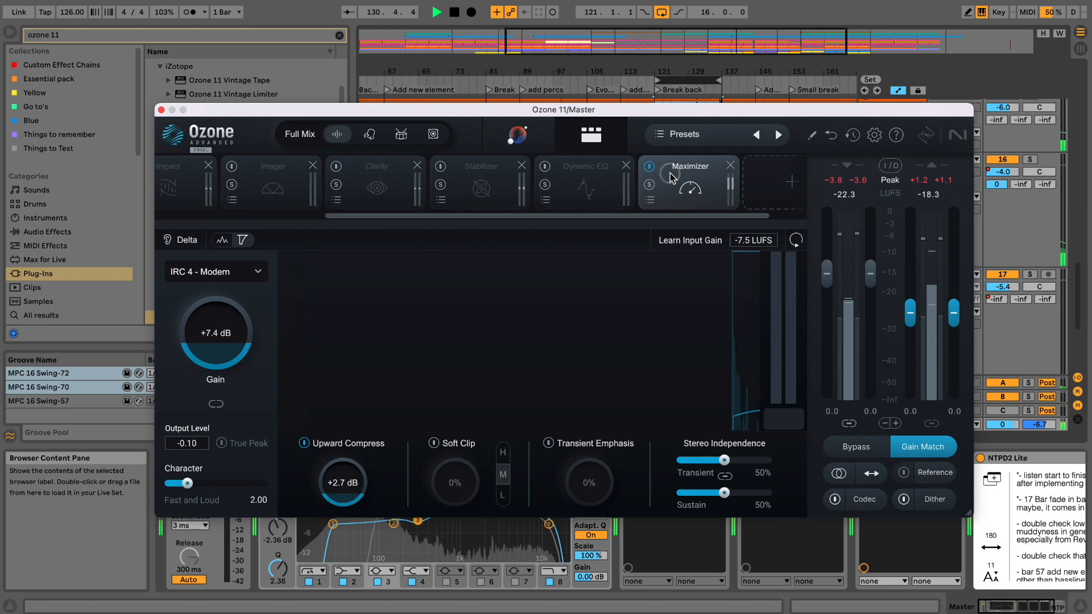
pyautogui.click(649, 166)
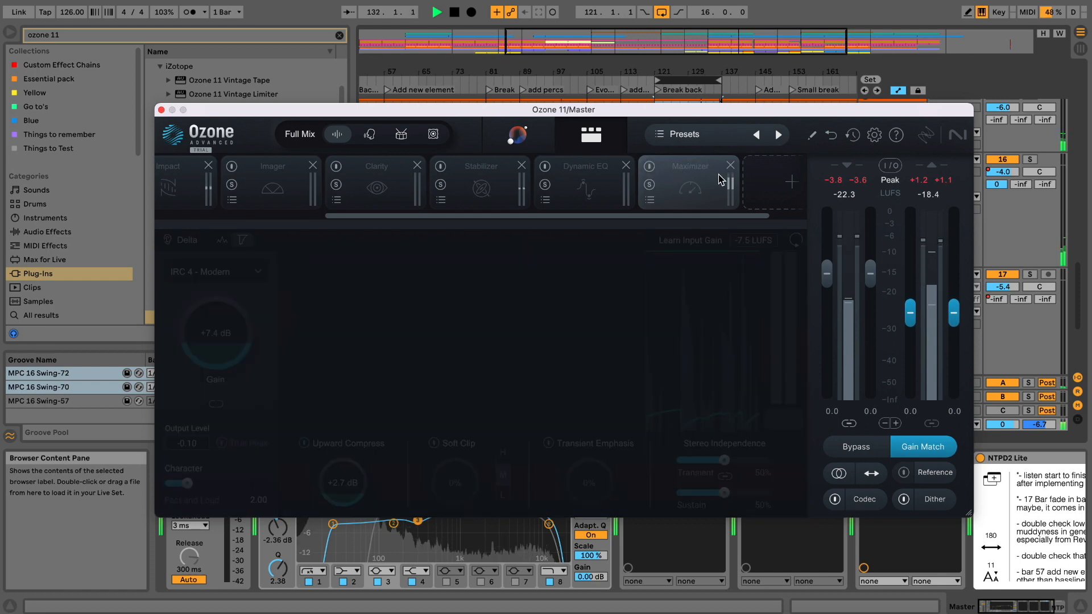
pyautogui.click(730, 166)
pyautogui.click(735, 182)
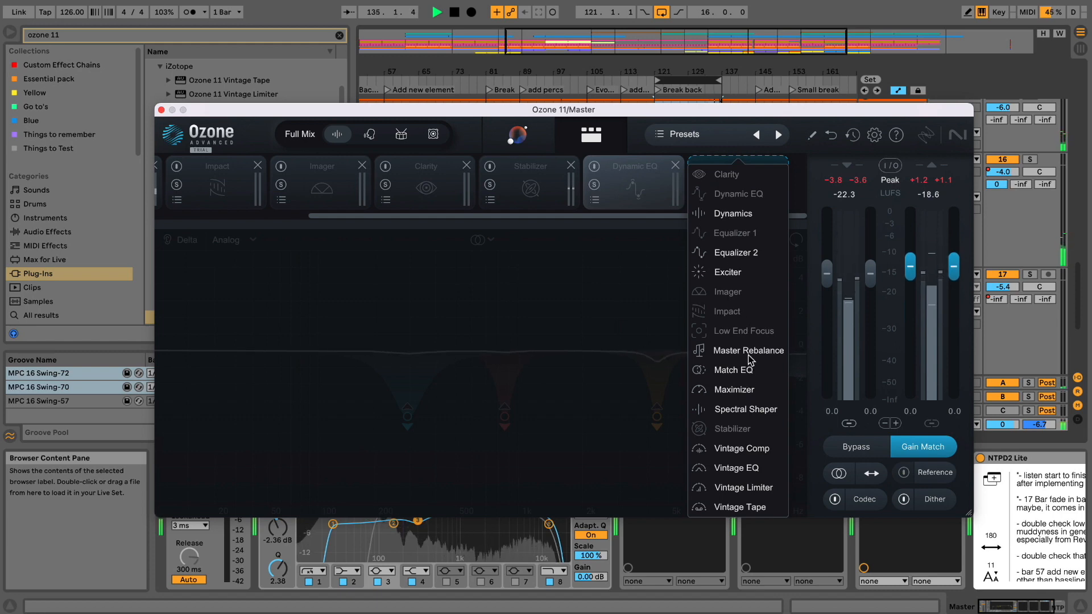
pyautogui.click(743, 487)
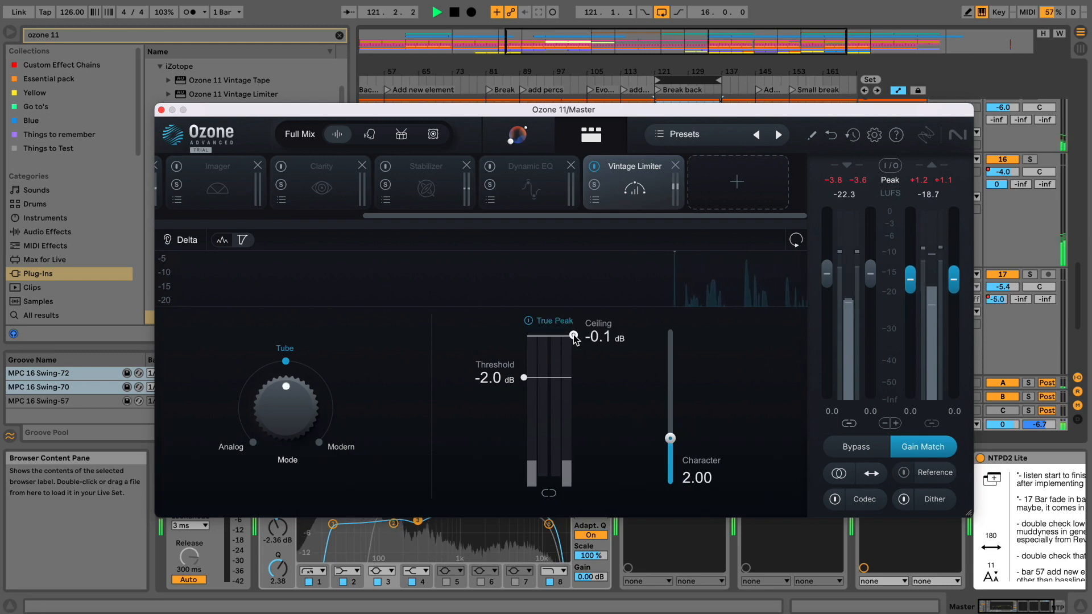
# Set the Vintage Limiter's threshold to -7.8 dB and its character to 1.78
pyautogui.moveTo(557, 379); pyautogui.dragTo(546, 446)
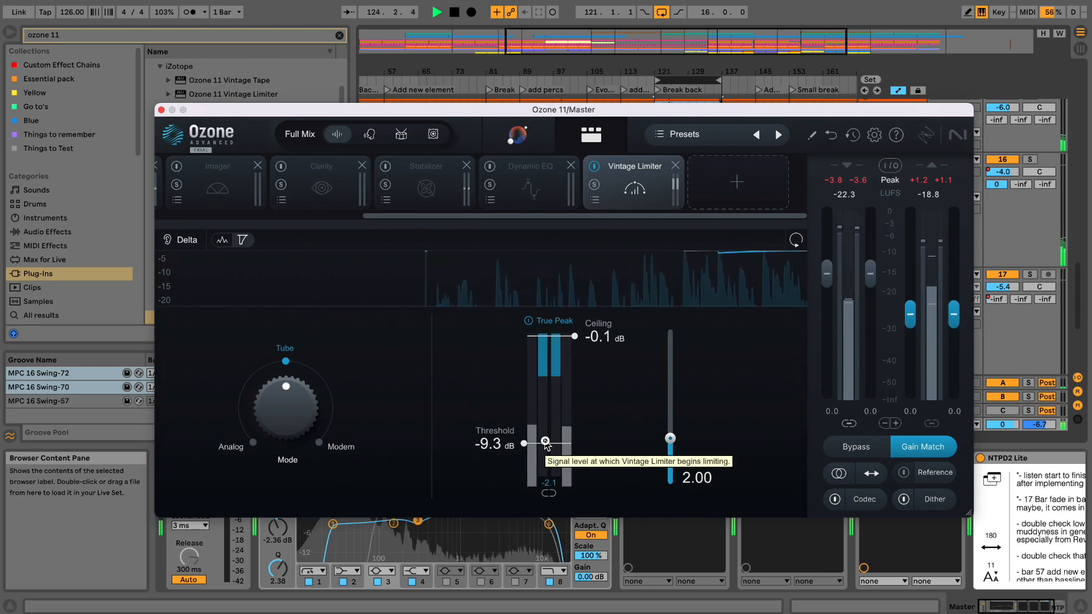
pyautogui.moveTo(546, 444); pyautogui.dragTo(546, 431)
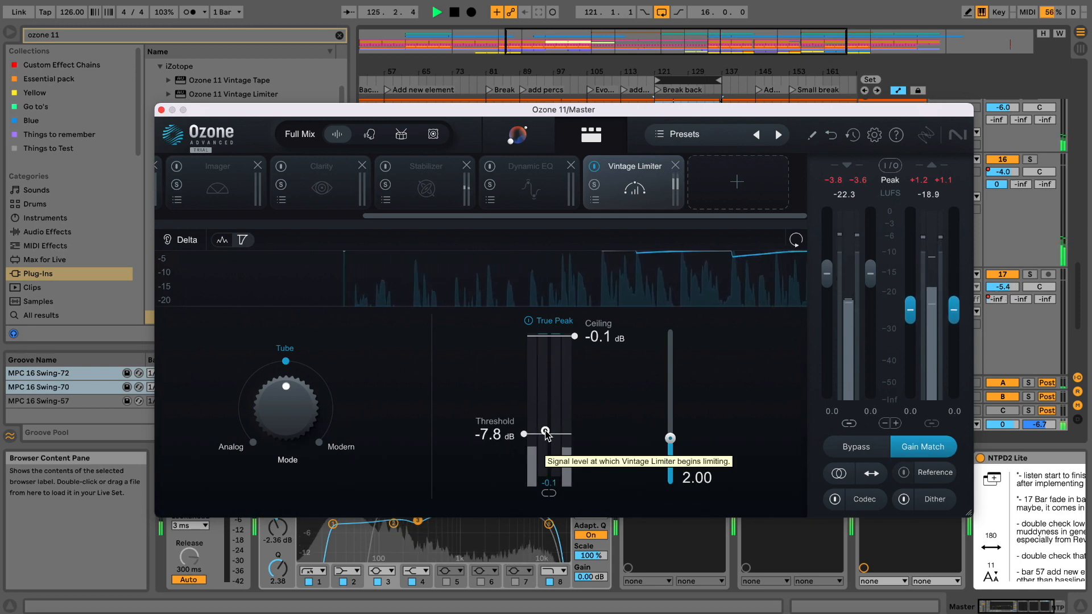
pyautogui.moveTo(670, 438); pyautogui.dragTo(669, 442)
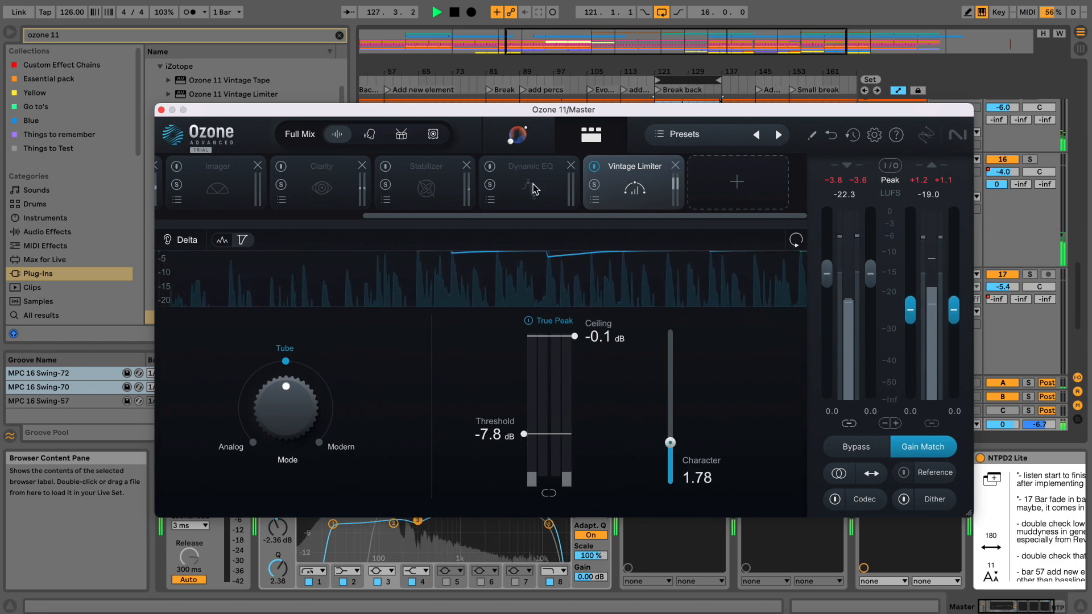
# Set the contrast of the Low End Focus module to 32 in Punchy mode
pyautogui.moveTo(375, 219); pyautogui.dragTo(80, 214)
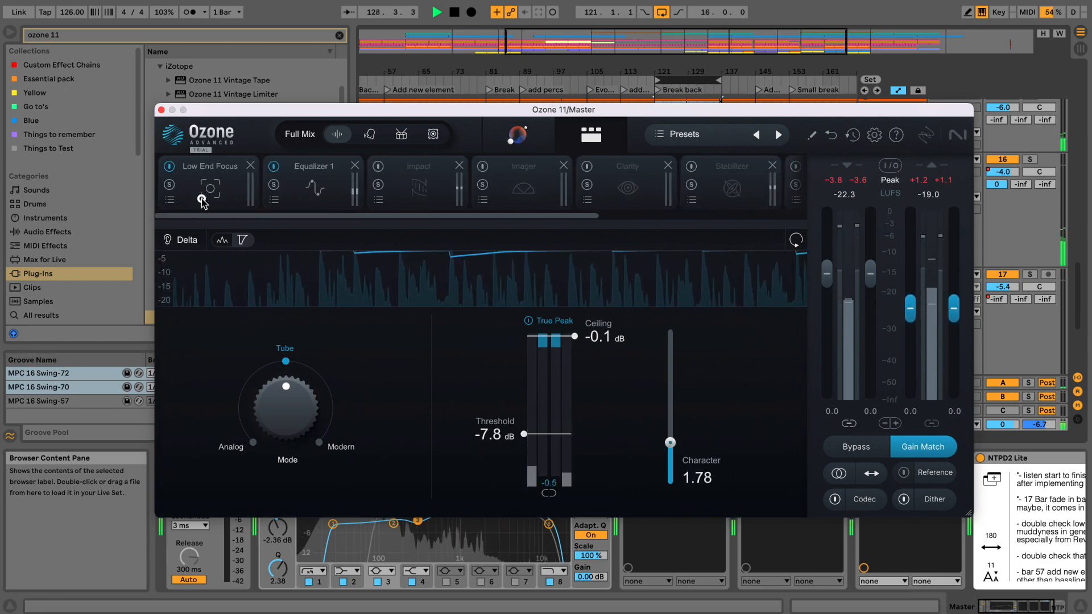
pyautogui.click(202, 200)
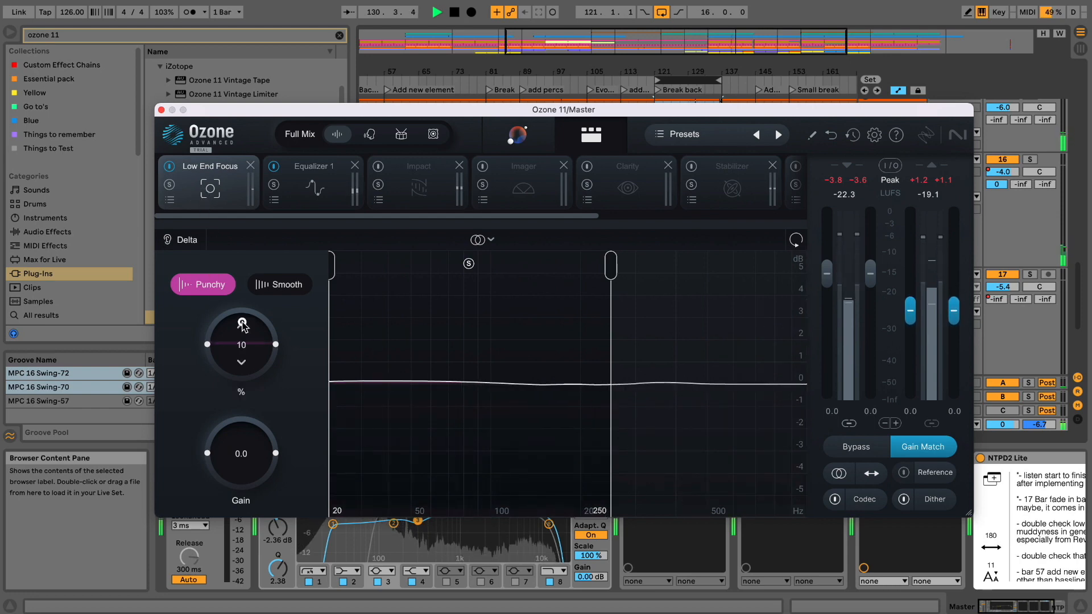
pyautogui.moveTo(241, 323)
pyautogui.mouseDown()
pyautogui.moveTo(242, 305)
pyautogui.moveTo(245, 318)
pyautogui.mouseUp()
# Reset the input and output peak meters, and compare the processed mix with its bypassed signal at matched gain
pyautogui.moveTo(663, 111); pyautogui.dragTo(684, 217)
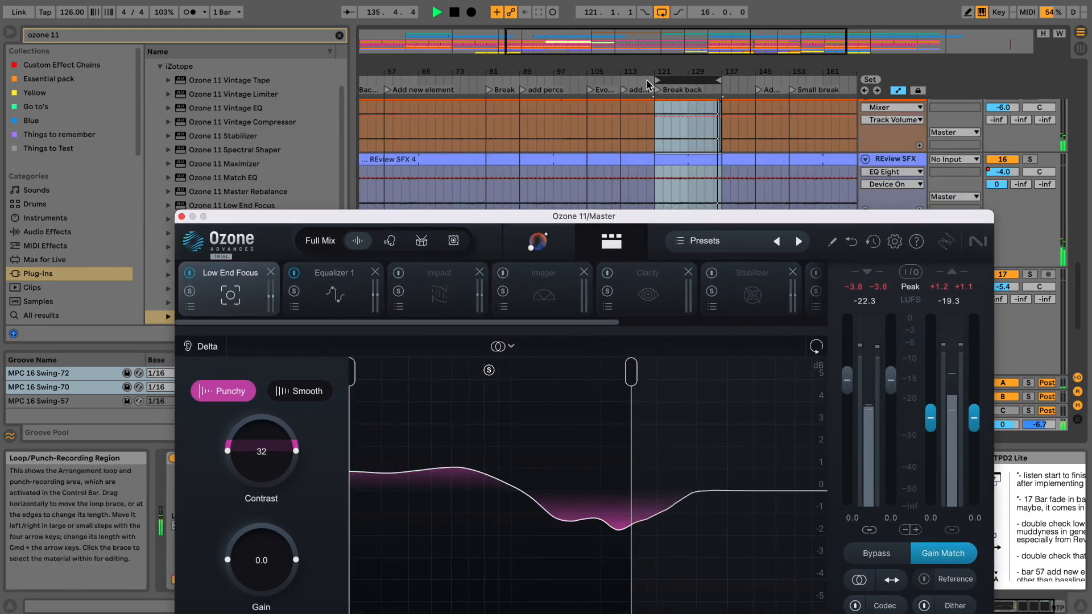
pyautogui.click(881, 287)
pyautogui.click(954, 287)
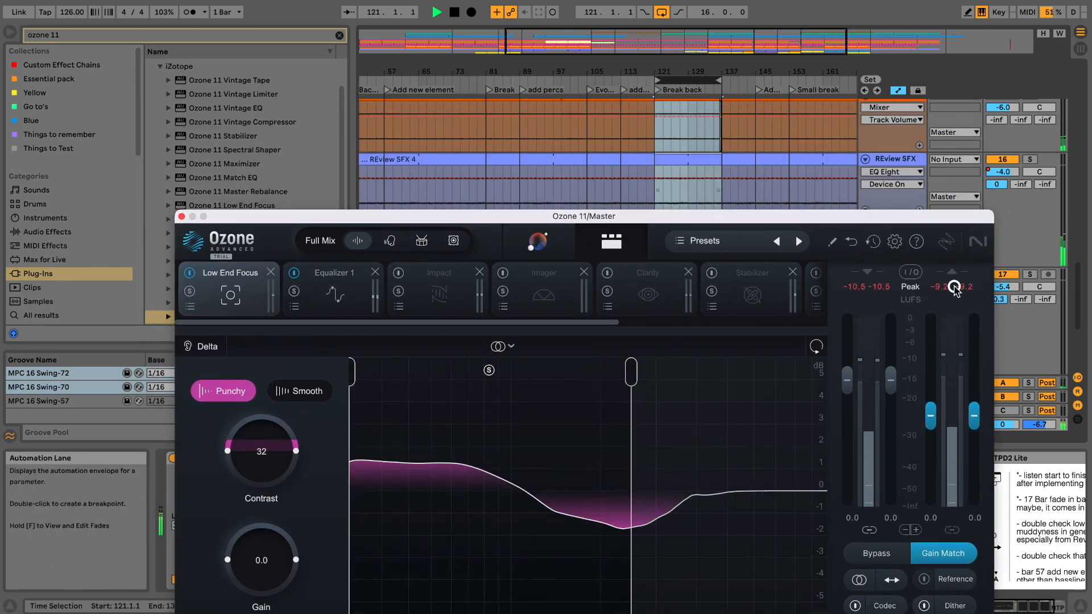
pyautogui.click(887, 553)
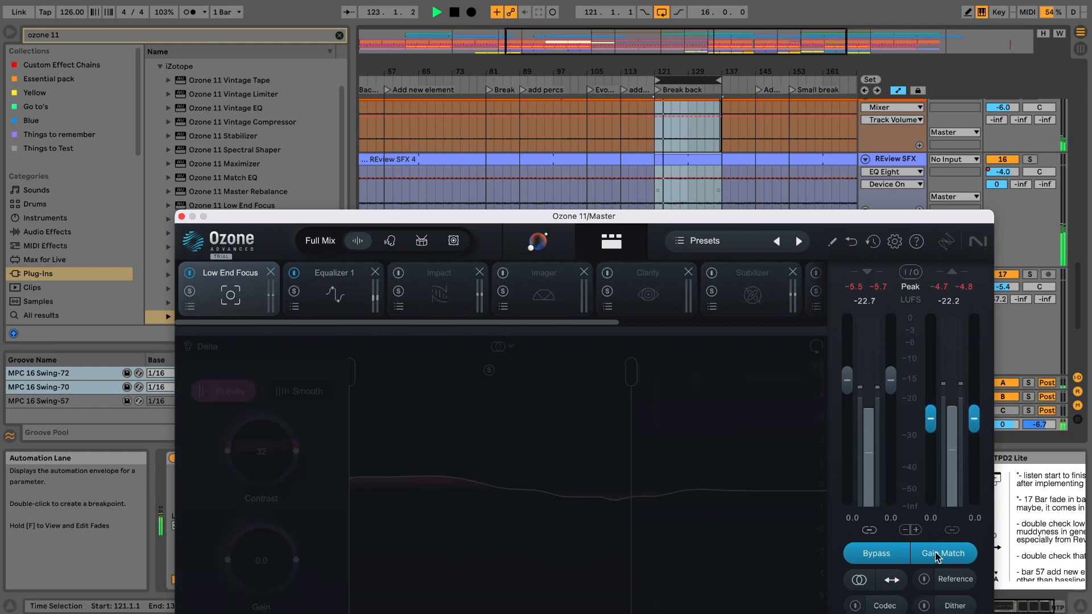
pyautogui.moveTo(671, 220); pyautogui.dragTo(658, 105)
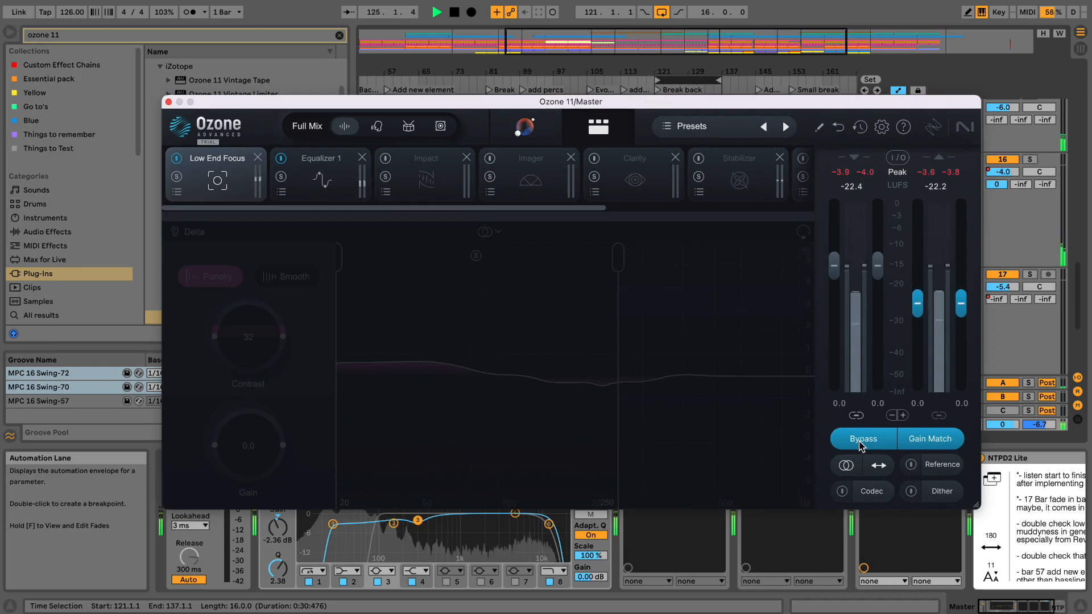
pyautogui.click(860, 438)
# Raise the system volume and switch off the Equalizer 1 module
pyautogui.press('XF86AudioRaiseVolume')
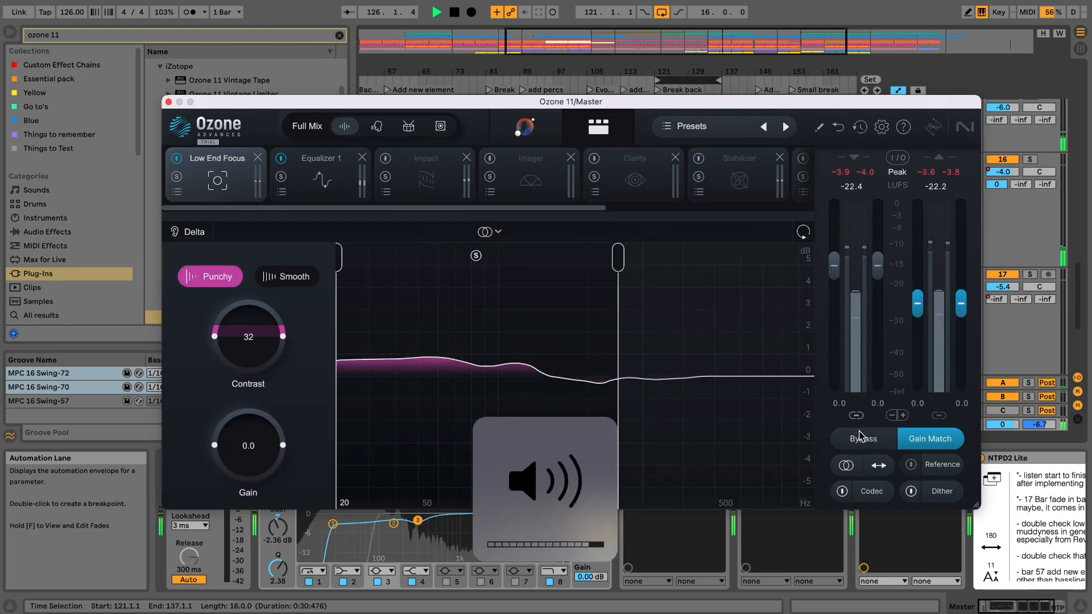
pyautogui.click(328, 188)
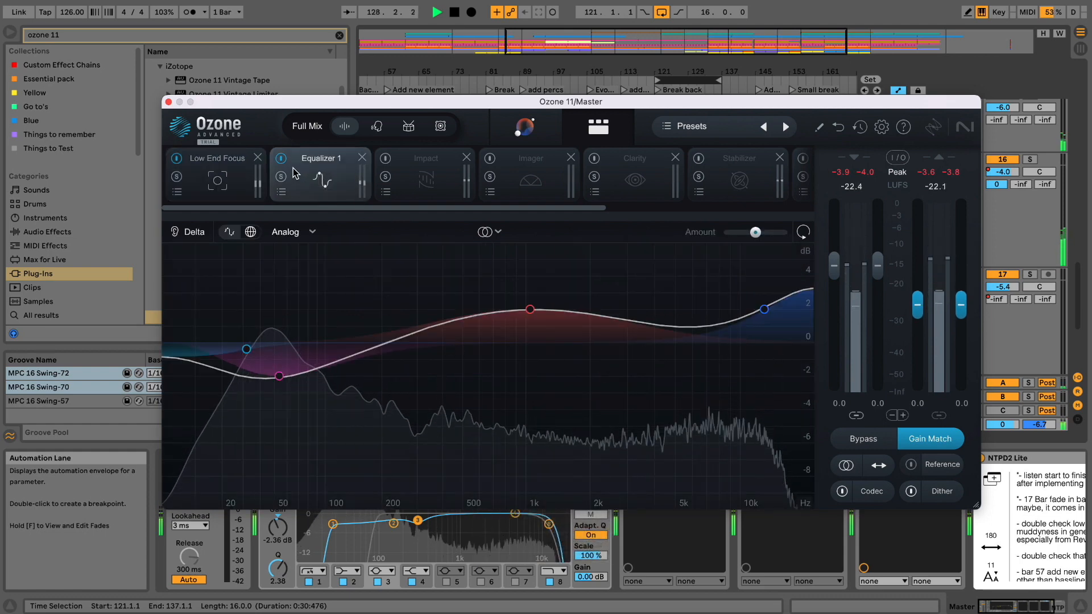
pyautogui.click(281, 159)
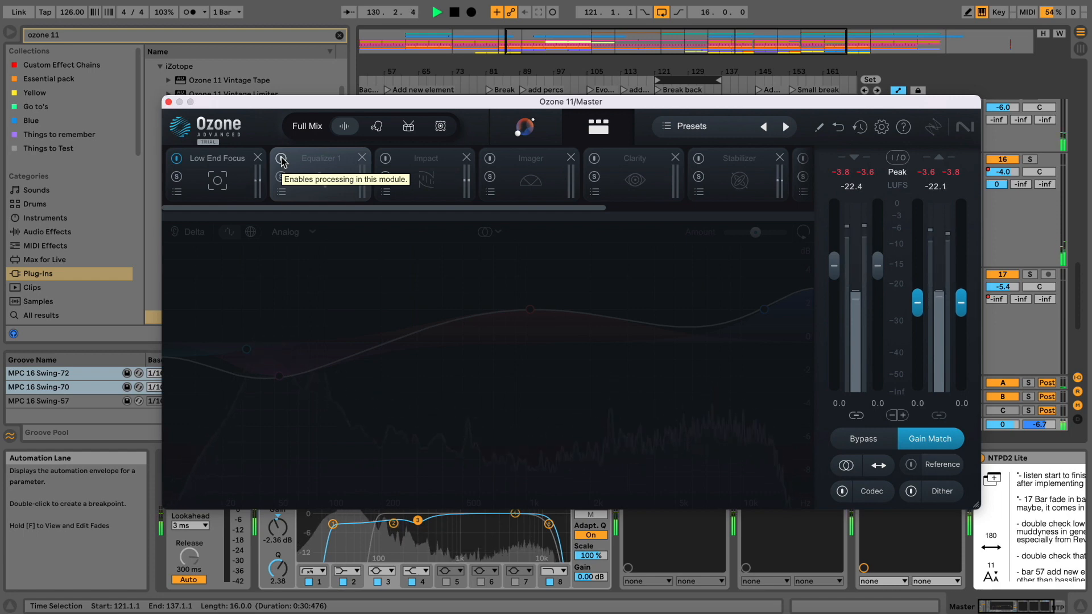
# Switch Equalizer 1 back on, check it without the bypass, and slightly lower its highest-frequency band
pyautogui.click(281, 159)
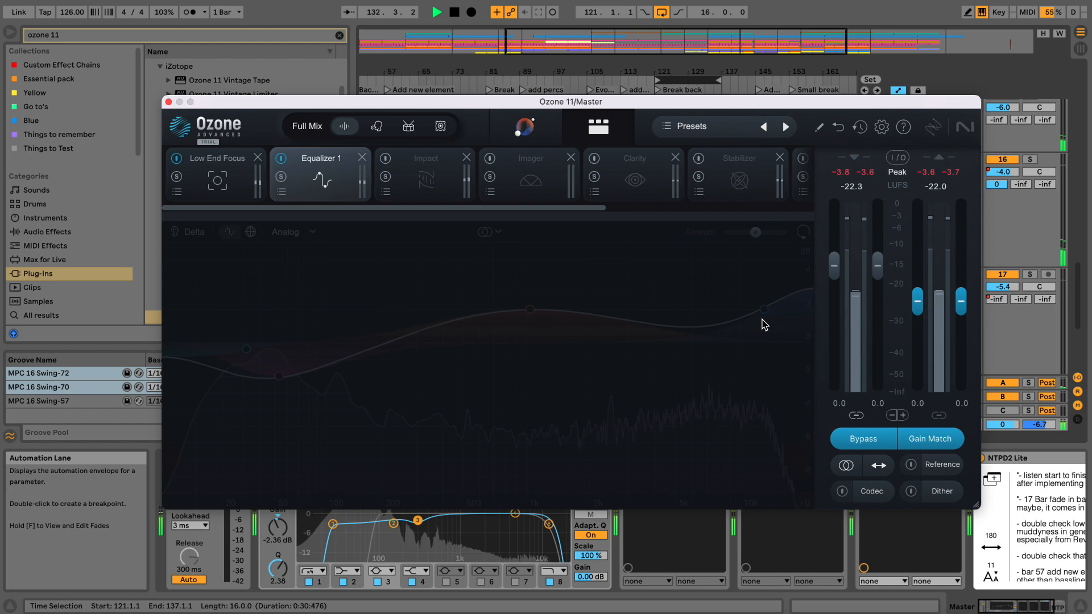
pyautogui.click(861, 441)
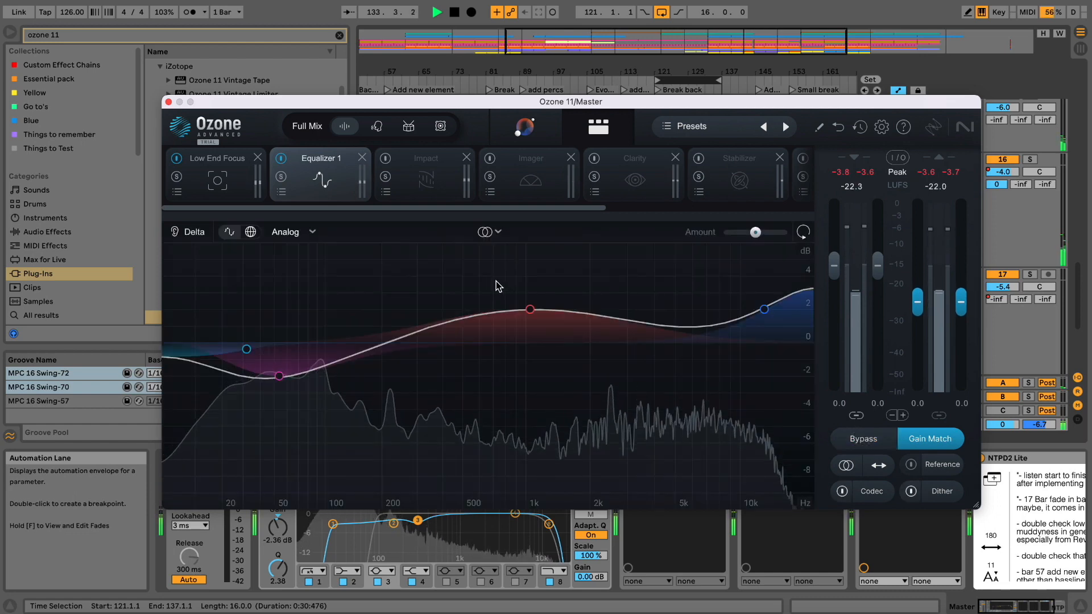
pyautogui.moveTo(764, 311); pyautogui.dragTo(768, 323)
pyautogui.moveTo(533, 311); pyautogui.dragTo(526, 311)
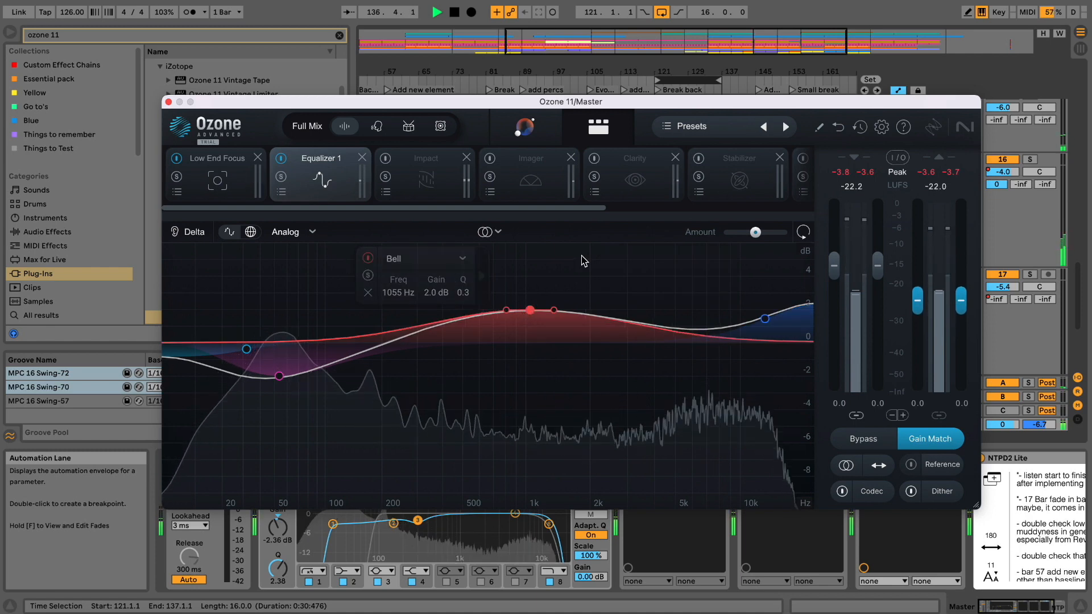
# Reduce Equalizer 1's overall amount to slightly above 51% and compare the result with the bypassed signal
pyautogui.moveTo(753, 234)
pyautogui.mouseDown()
pyautogui.moveTo(787, 232)
pyautogui.moveTo(741, 234)
pyautogui.mouseUp()
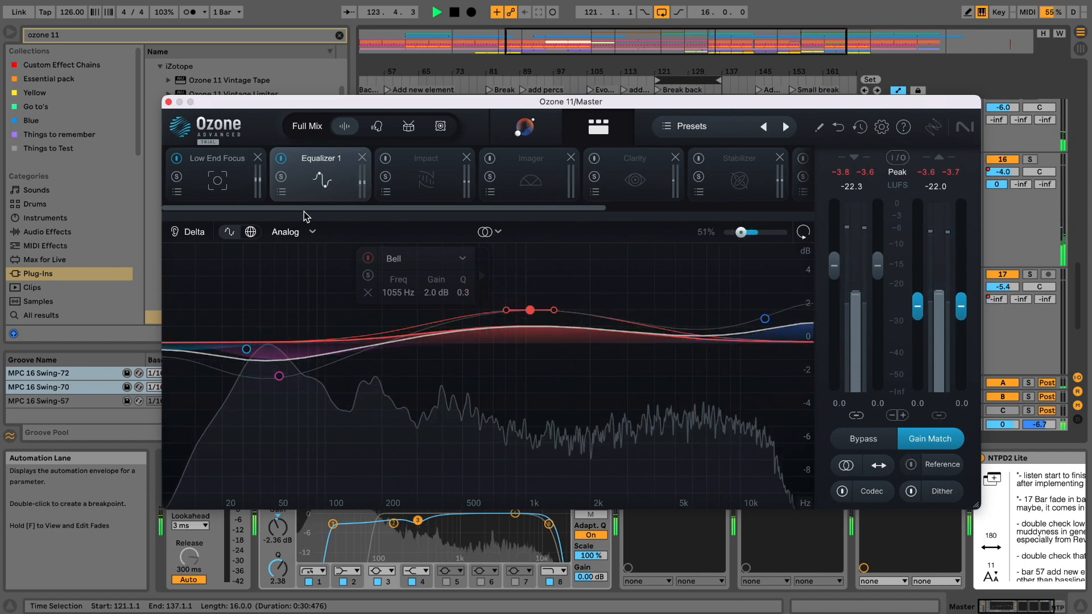
pyautogui.moveTo(743, 234); pyautogui.dragTo(745, 234)
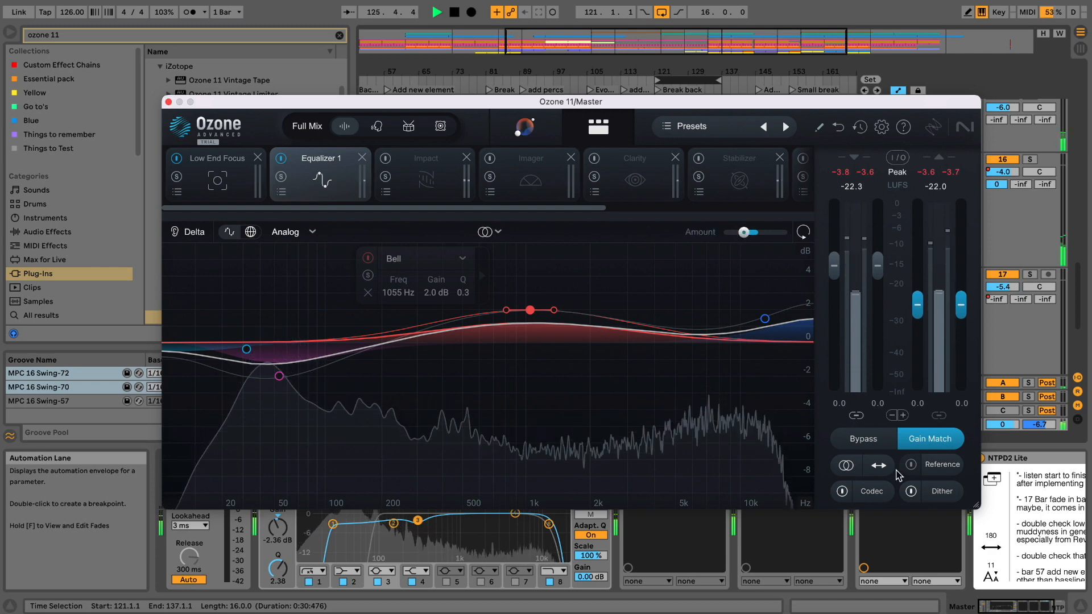
pyautogui.click(873, 441)
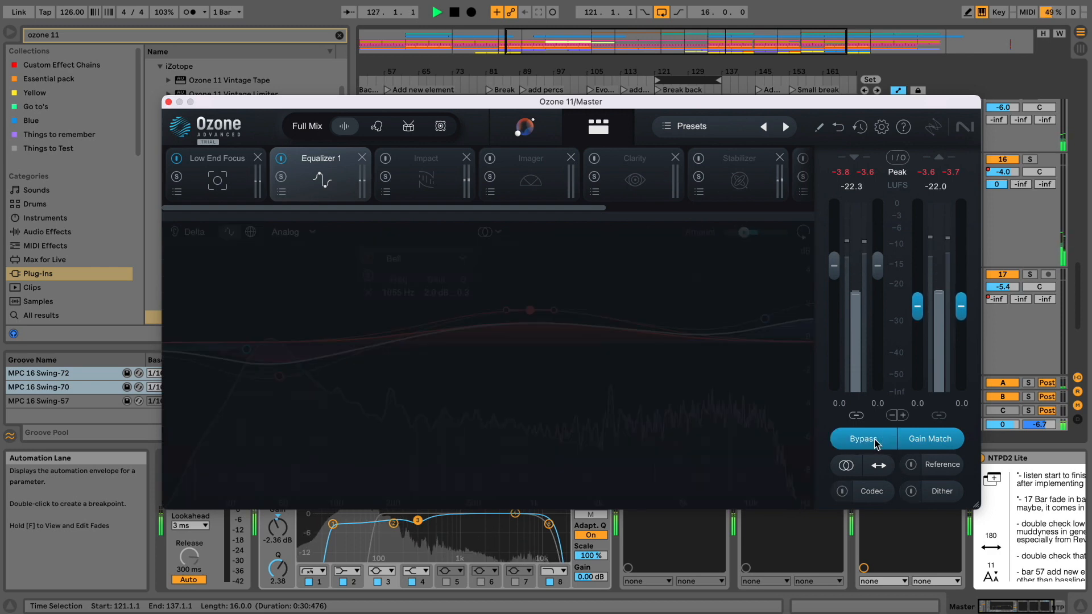
pyautogui.click(874, 442)
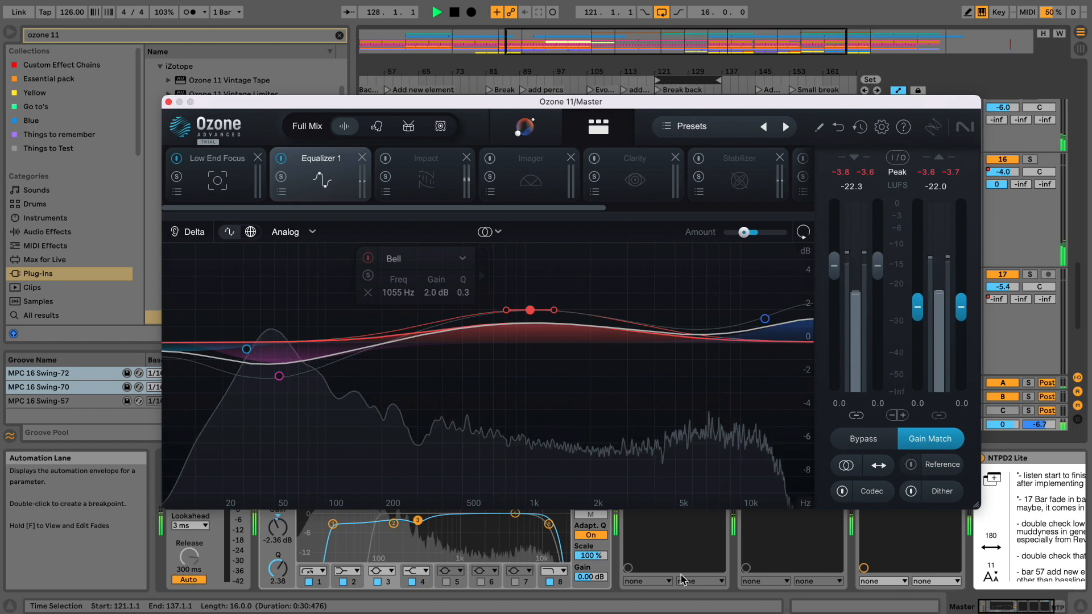
# Switch to Audiolens, compare the mix's live tonal curve with the Vid - Lagoon target, and close the plug-in windows
pyautogui.click(631, 612)
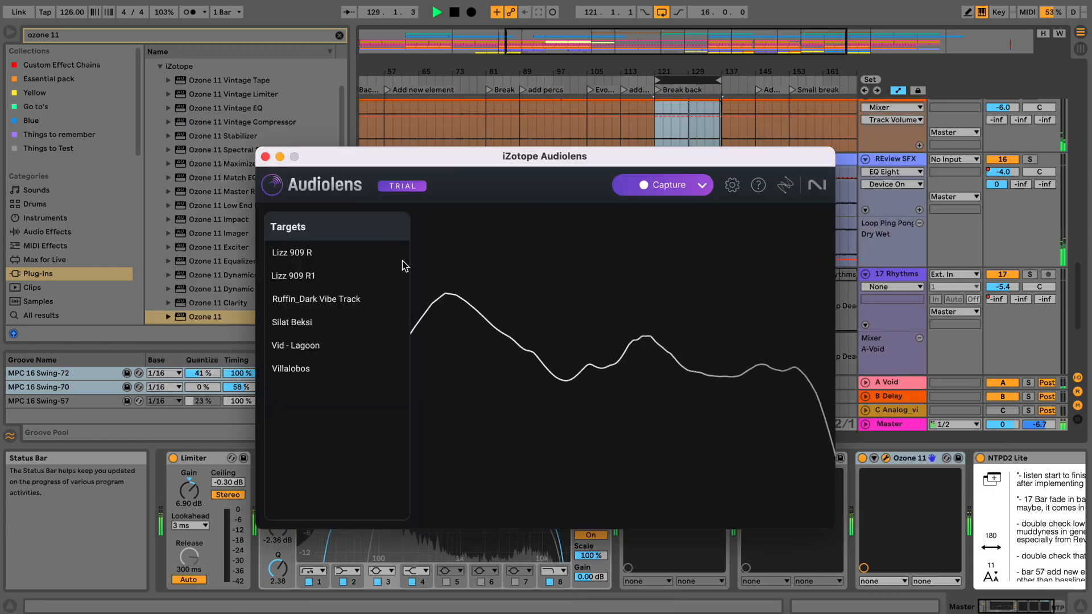
pyautogui.click(317, 345)
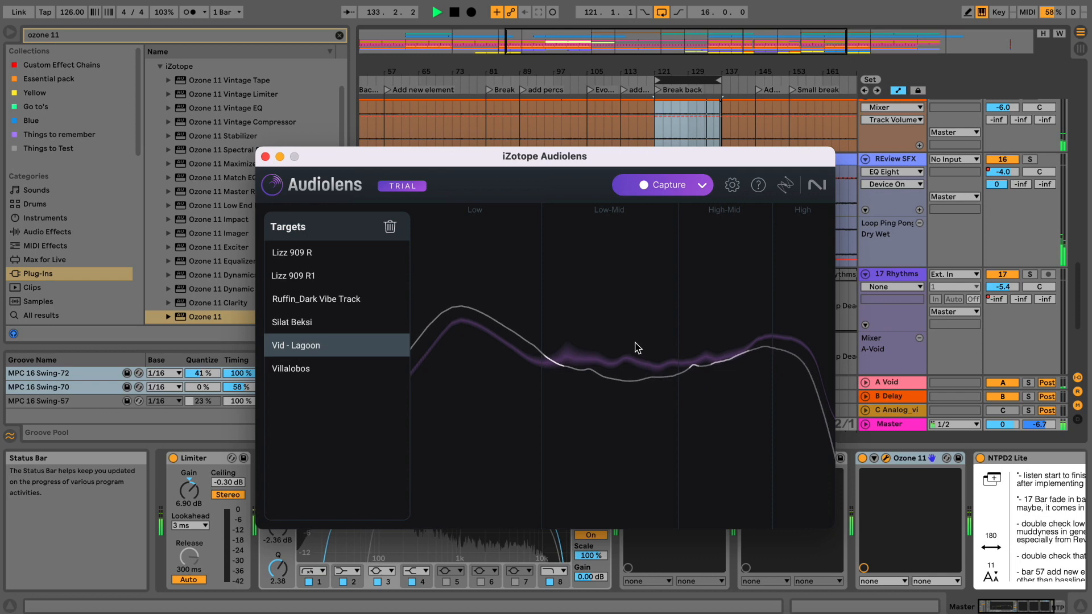
pyautogui.click(265, 157)
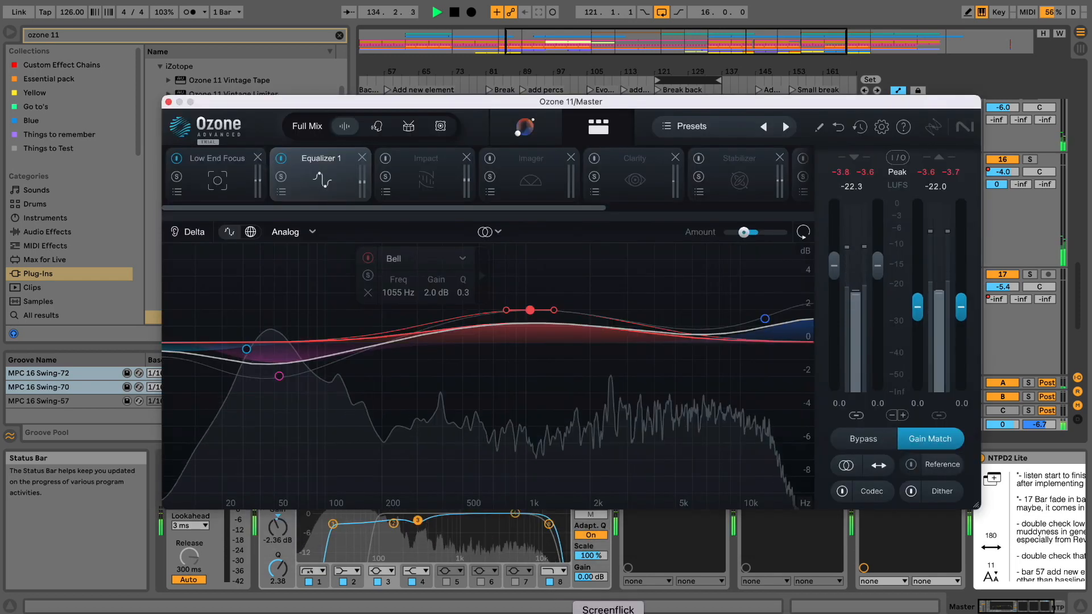
pyautogui.click(168, 102)
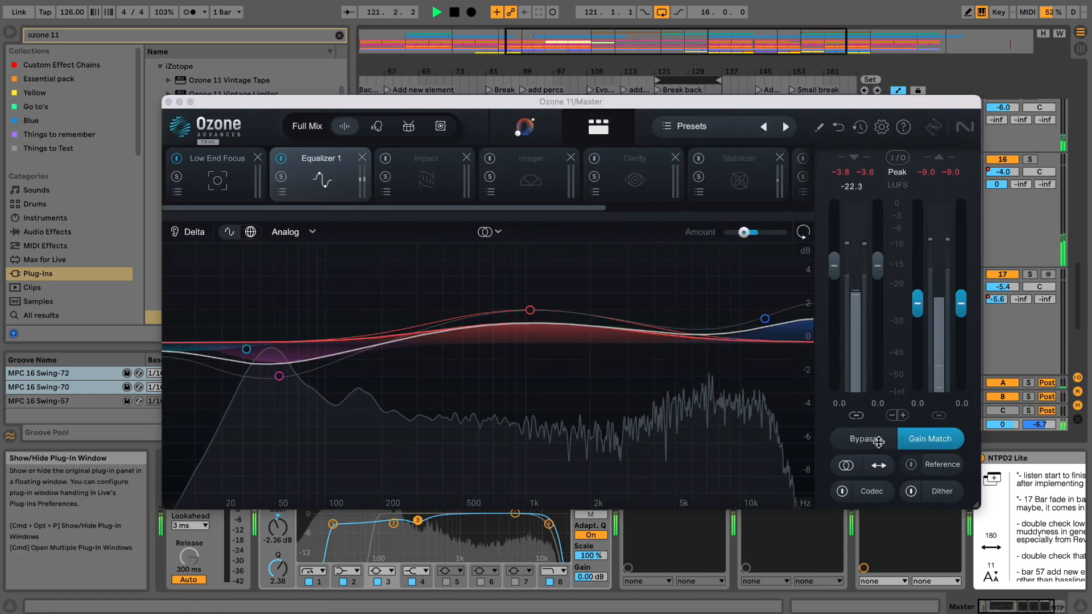
# Compare the master with Low End Focus switched off and on, and audition the Impact module
pyautogui.click(176, 158)
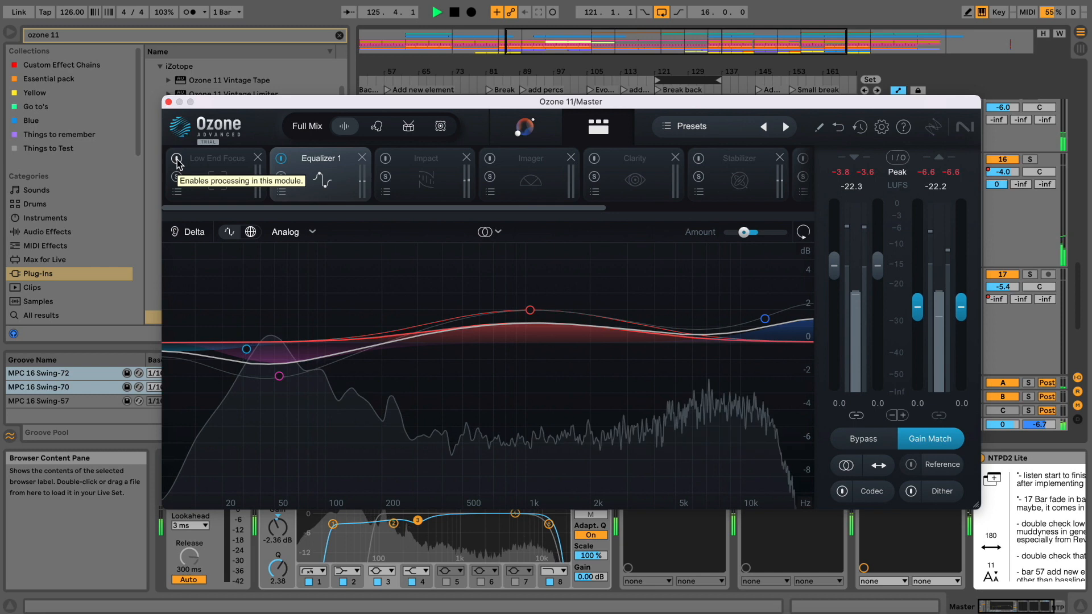
pyautogui.click(177, 159)
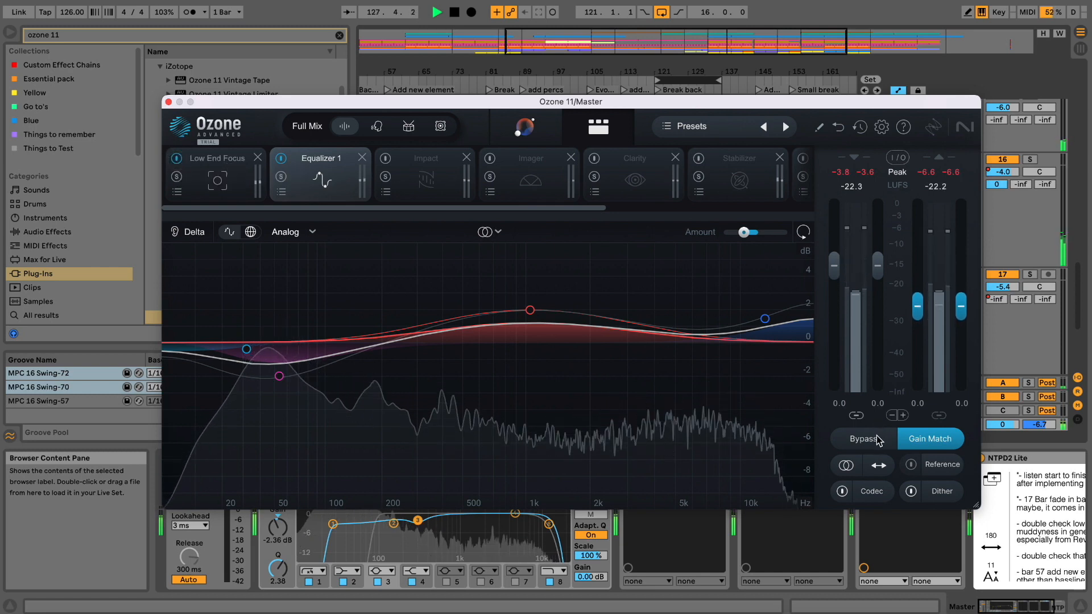
pyautogui.click(398, 162)
pyautogui.click(386, 159)
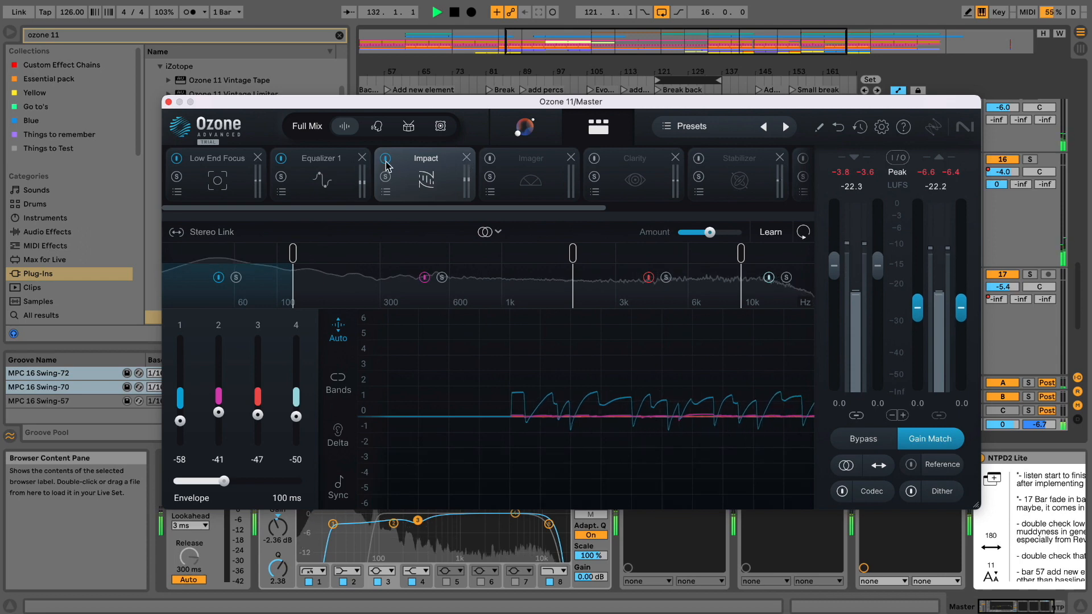
# Switch on the Imager module and solo its third frequency band
pyautogui.click(501, 177)
pyautogui.click(491, 160)
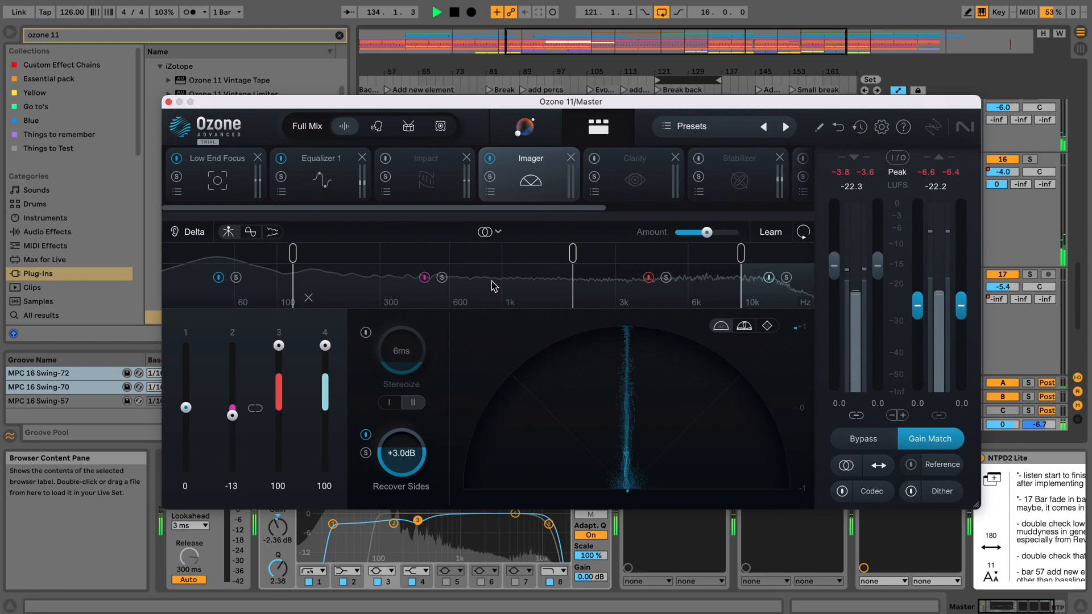
pyautogui.click(667, 278)
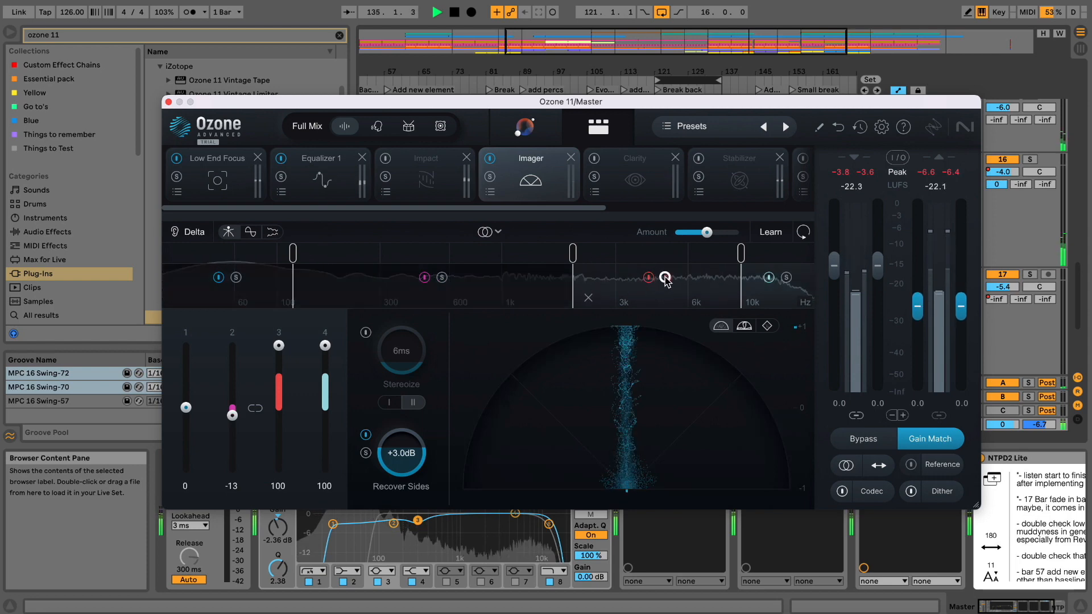
# Lower the Imager's crossover between bands 2 and 3, and set the width to 60 for band 3 and 67 for band 4
pyautogui.moveTo(574, 255)
pyautogui.moveTo(574, 255); pyautogui.dragTo(552, 254)
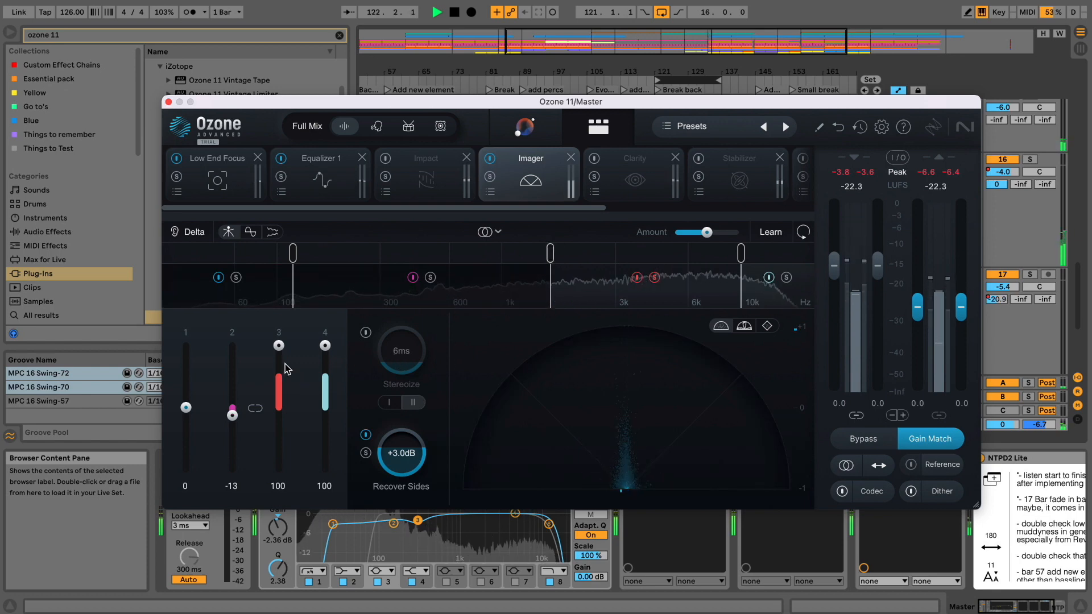
pyautogui.moveTo(280, 347); pyautogui.dragTo(279, 376)
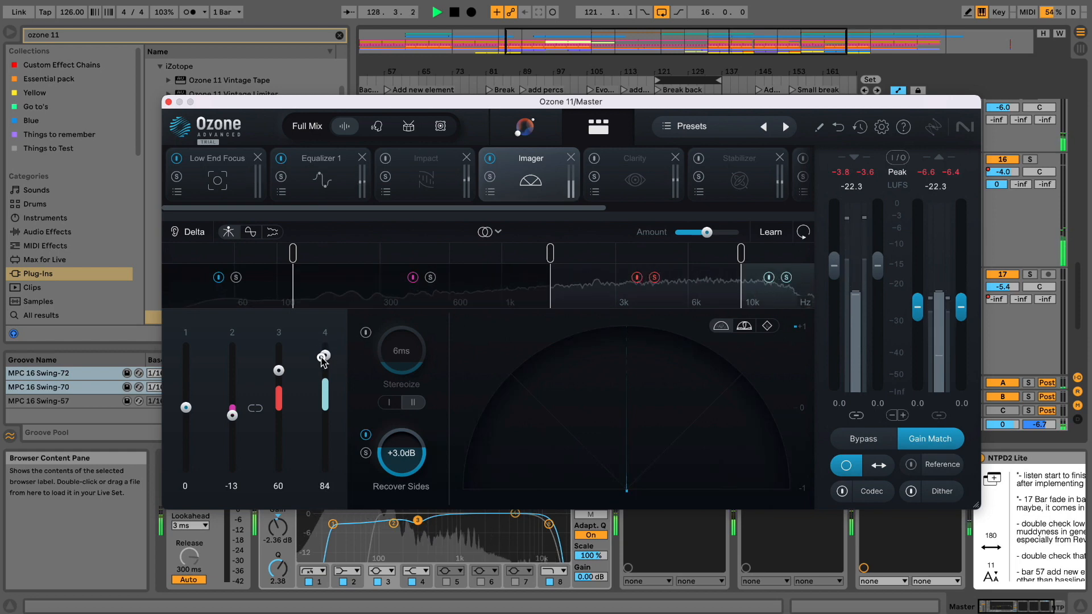
pyautogui.moveTo(321, 483); pyautogui.dragTo(323, 372)
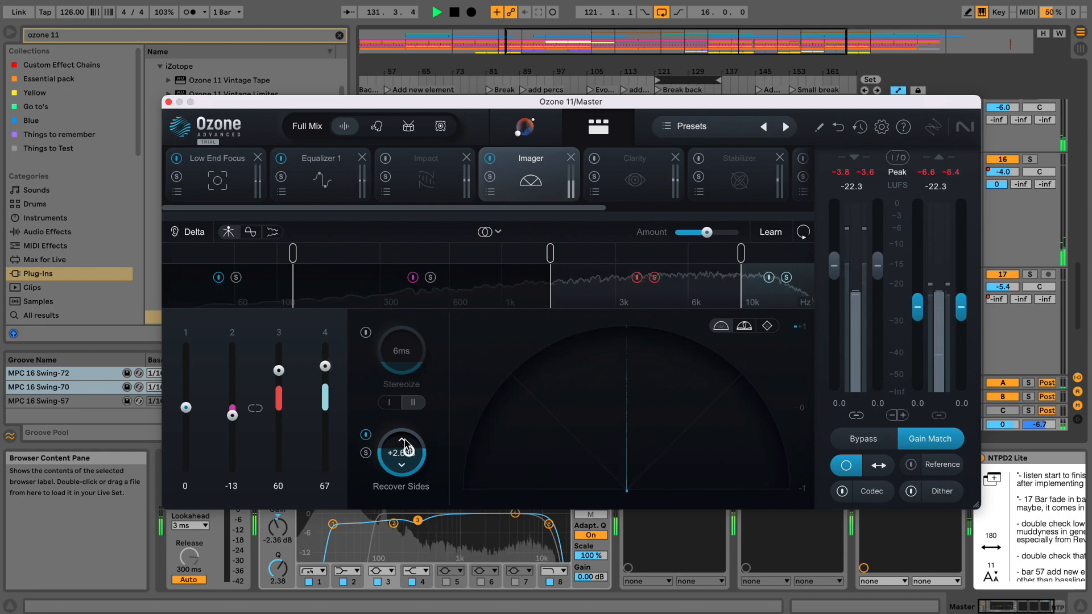
# Try Stereoize at 7 ms on the soloed band, checking it in mono and stereo, and switch it off
pyautogui.click(368, 333)
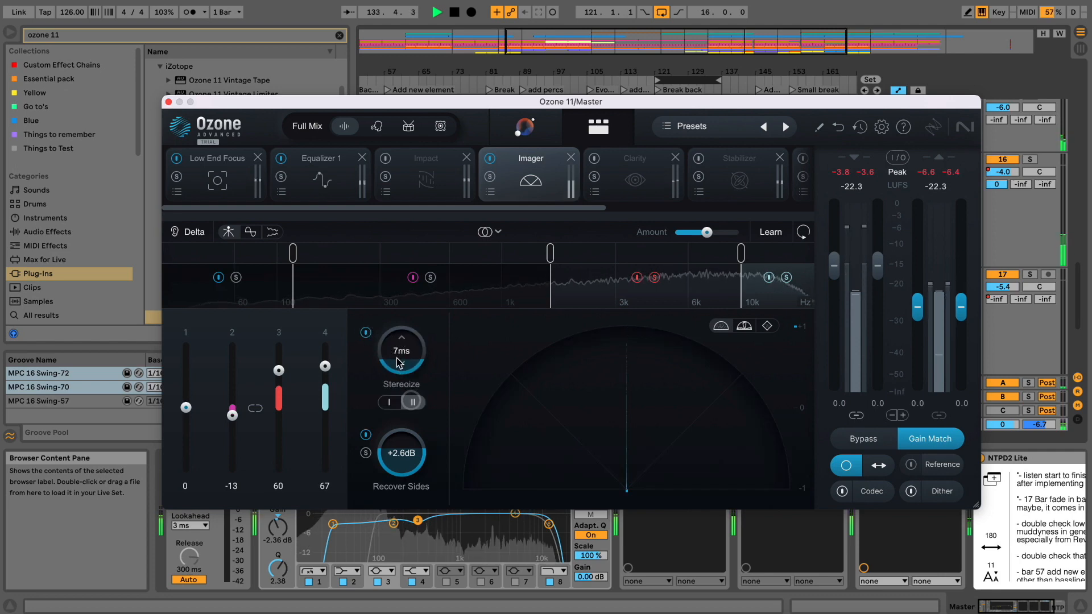
pyautogui.click(846, 465)
pyautogui.moveTo(416, 353); pyautogui.dragTo(413, 392)
pyautogui.moveTo(410, 348)
pyautogui.mouseDown()
pyautogui.moveTo(409, 290)
pyautogui.moveTo(408, 340)
pyautogui.mouseUp()
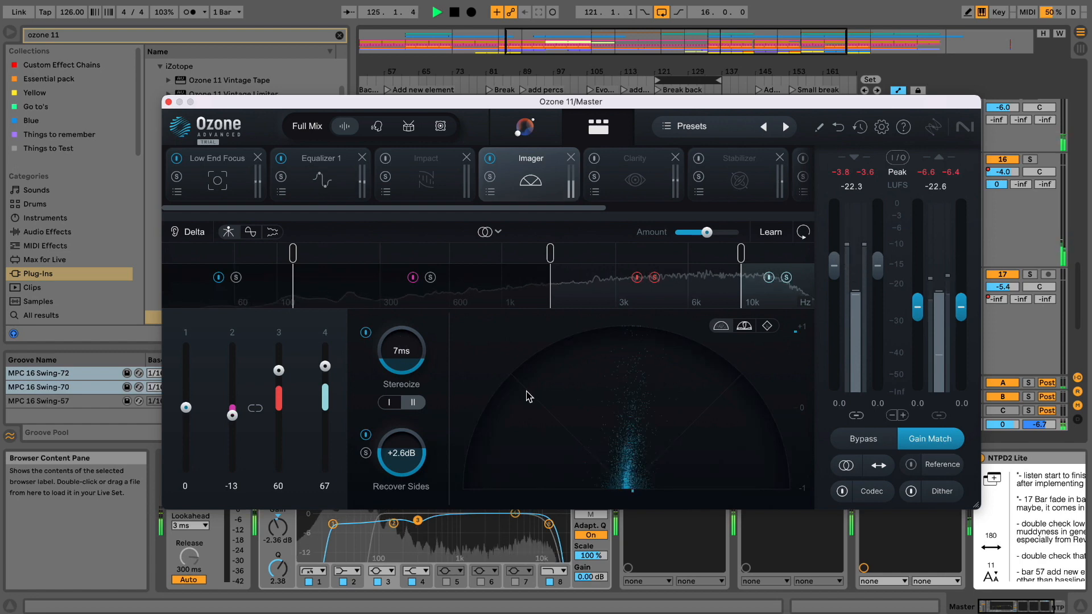
pyautogui.click(846, 466)
pyautogui.click(846, 465)
pyautogui.click(365, 333)
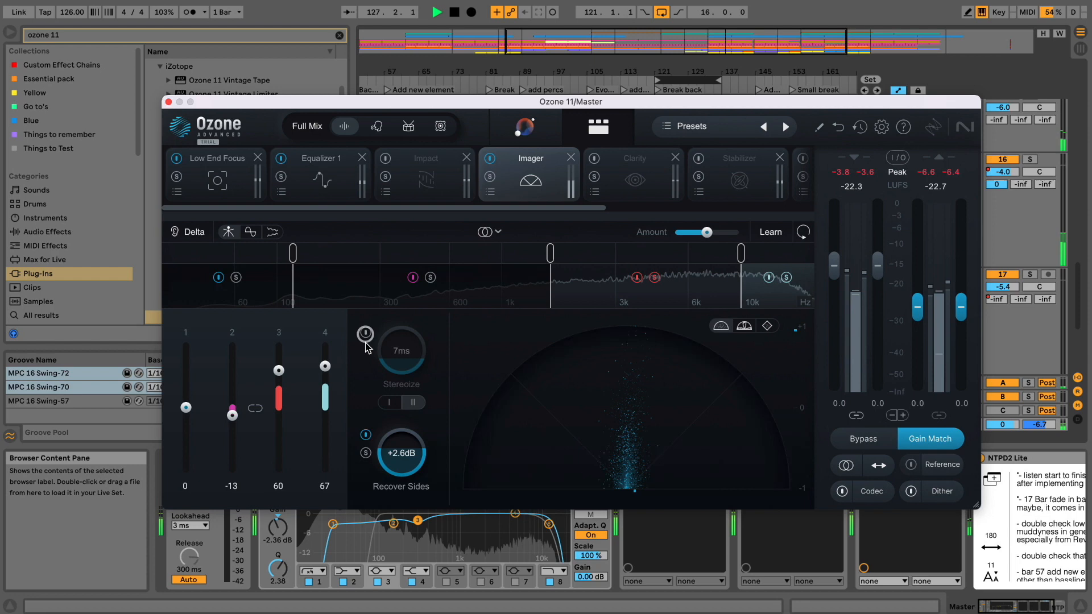
# Compare the Imager with Recover Sides off and on, and unsolo band 3
pyautogui.click(367, 436)
pyautogui.click(366, 435)
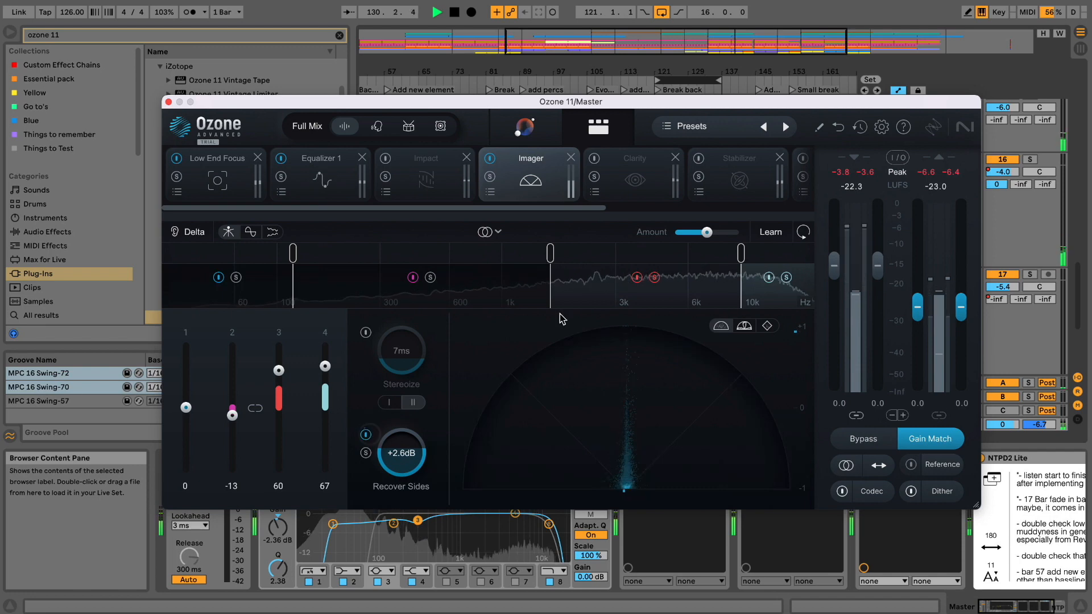
pyautogui.click(655, 277)
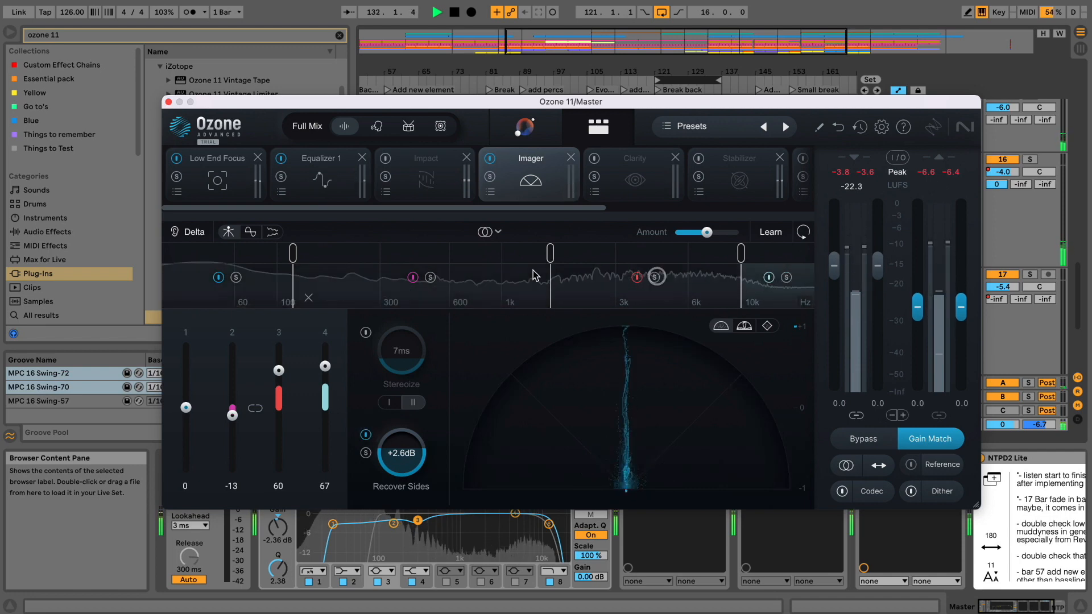
# Solo band 2 and audition its width at 71 and -20 before returning it to -13
pyautogui.click(431, 277)
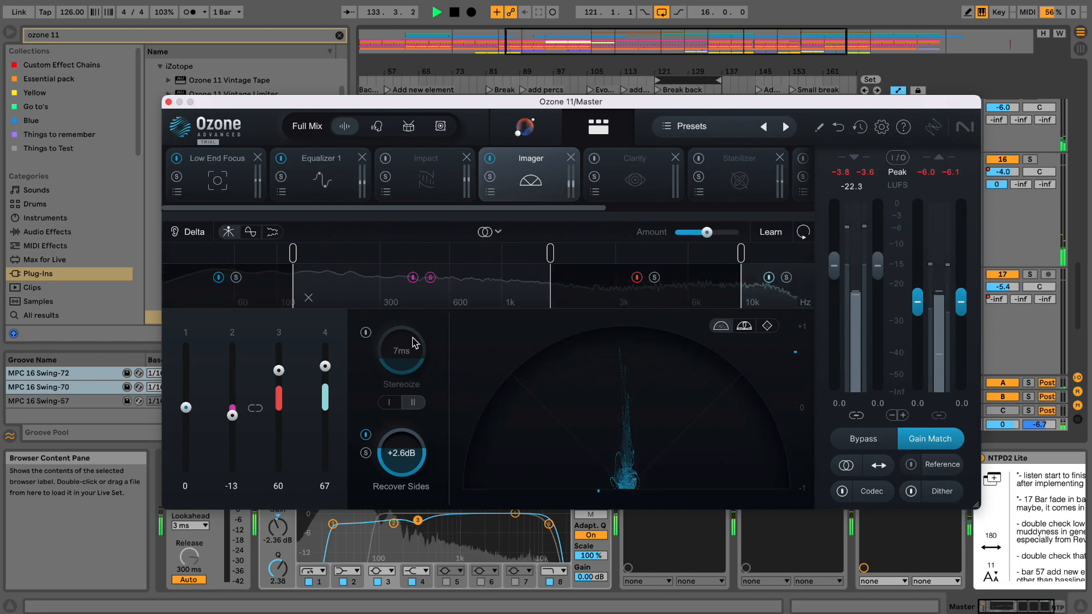
pyautogui.moveTo(232, 415); pyautogui.dragTo(233, 370)
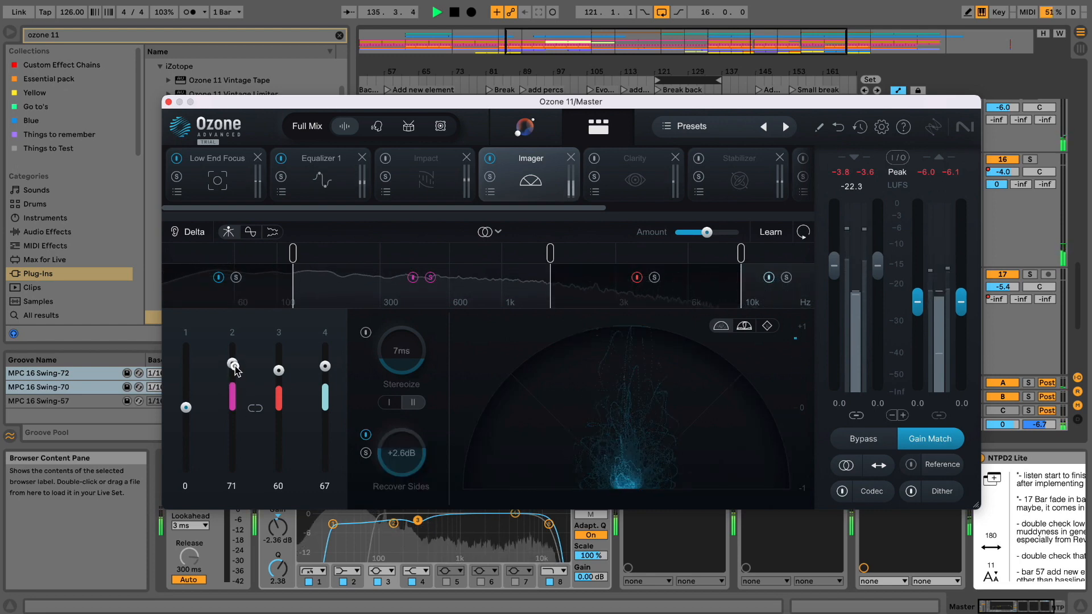
pyautogui.moveTo(236, 369); pyautogui.dragTo(237, 431)
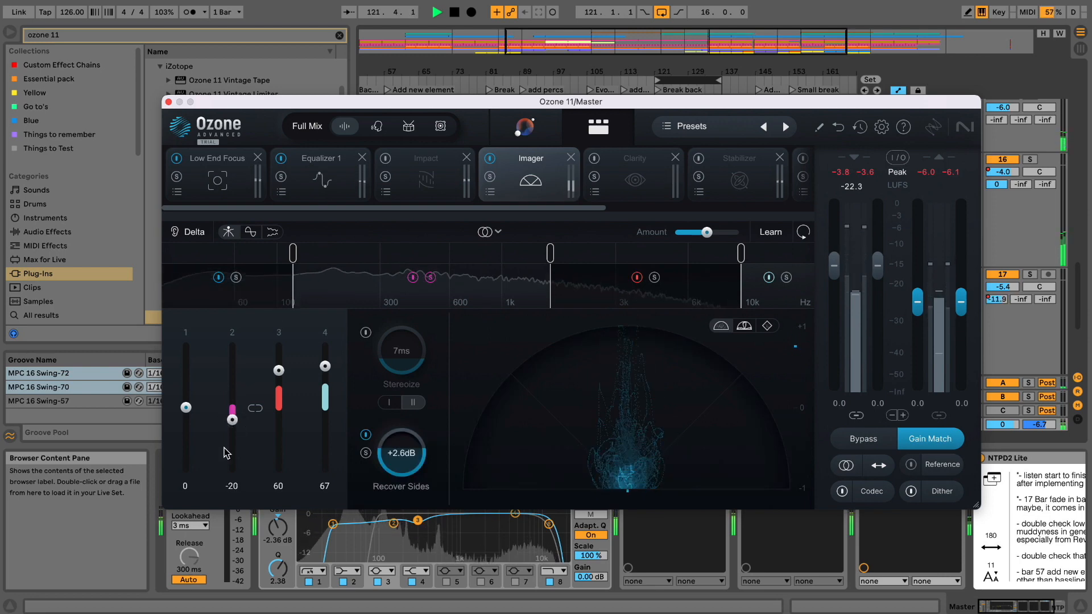
pyautogui.moveTo(237, 422); pyautogui.dragTo(237, 420)
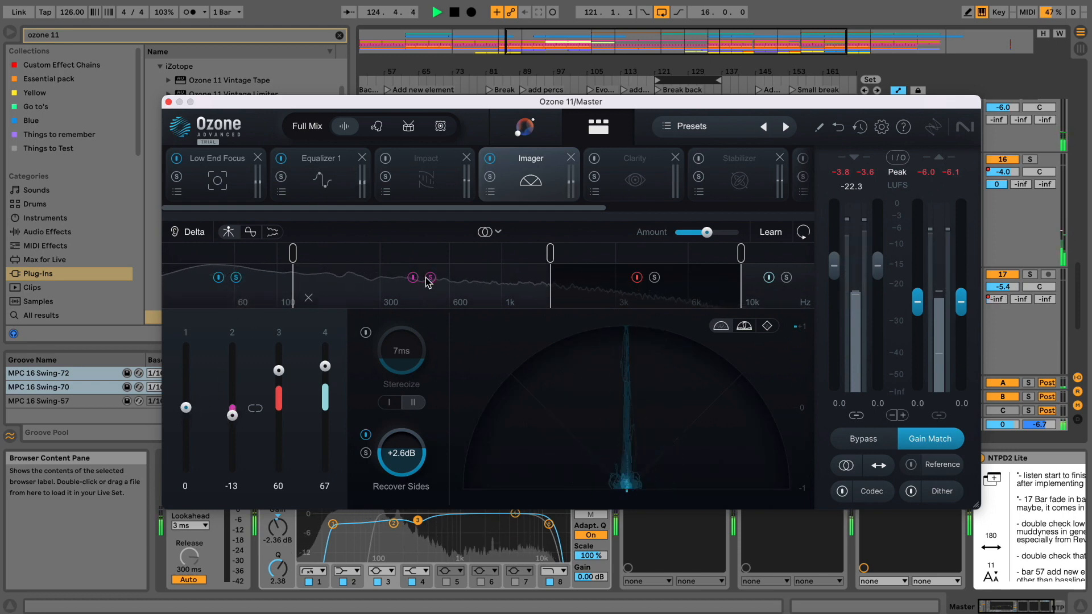
# Set the soloed band 1's width to -100, check the correlation trace, and return to the frequency band display
pyautogui.moveTo(185, 410); pyautogui.dragTo(188, 493)
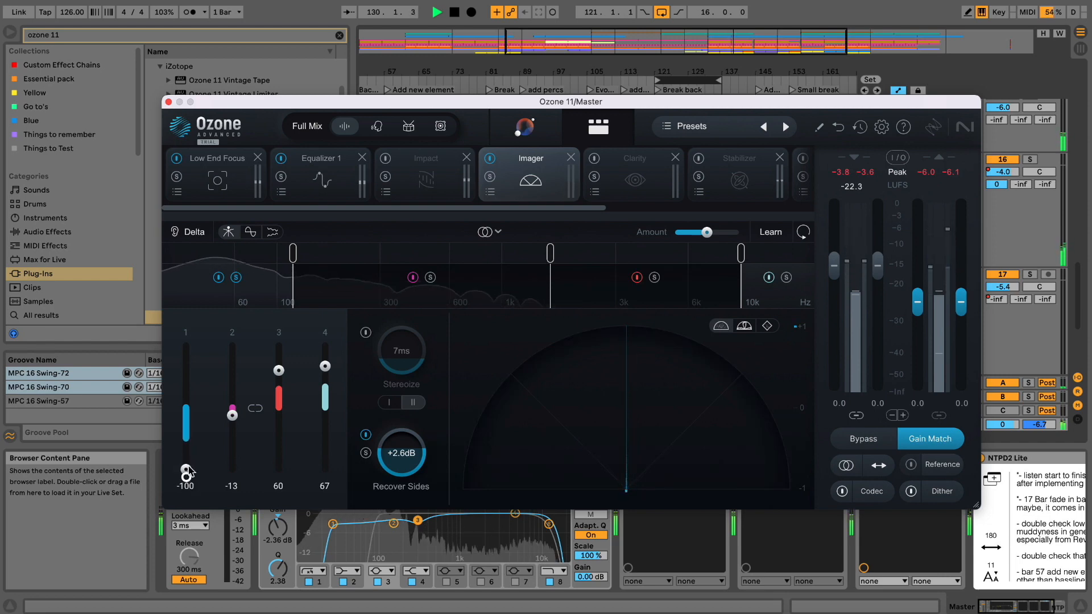
pyautogui.click(250, 232)
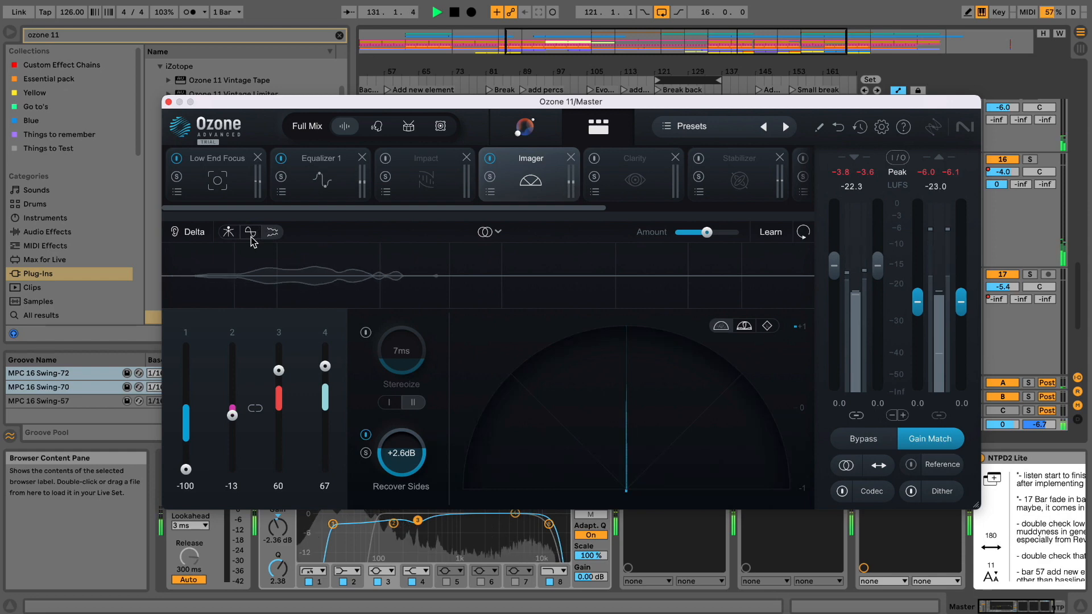
pyautogui.click(228, 234)
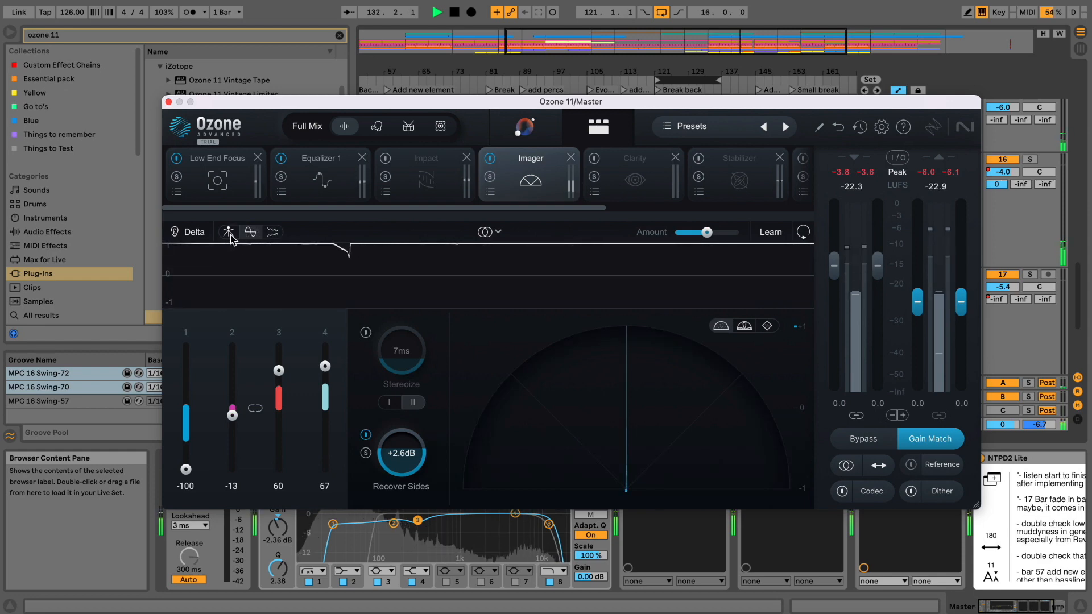
pyautogui.click(228, 233)
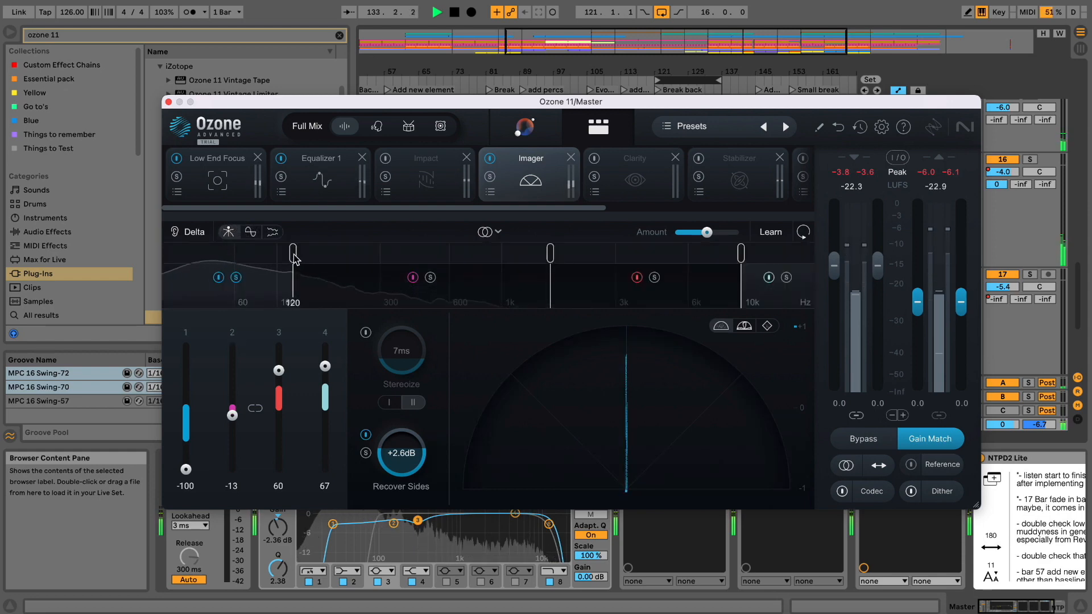
# Compare band 1's width at 2 and -100, and check the full processed mix against the bypassed signal
pyautogui.moveTo(186, 470); pyautogui.dragTo(185, 406)
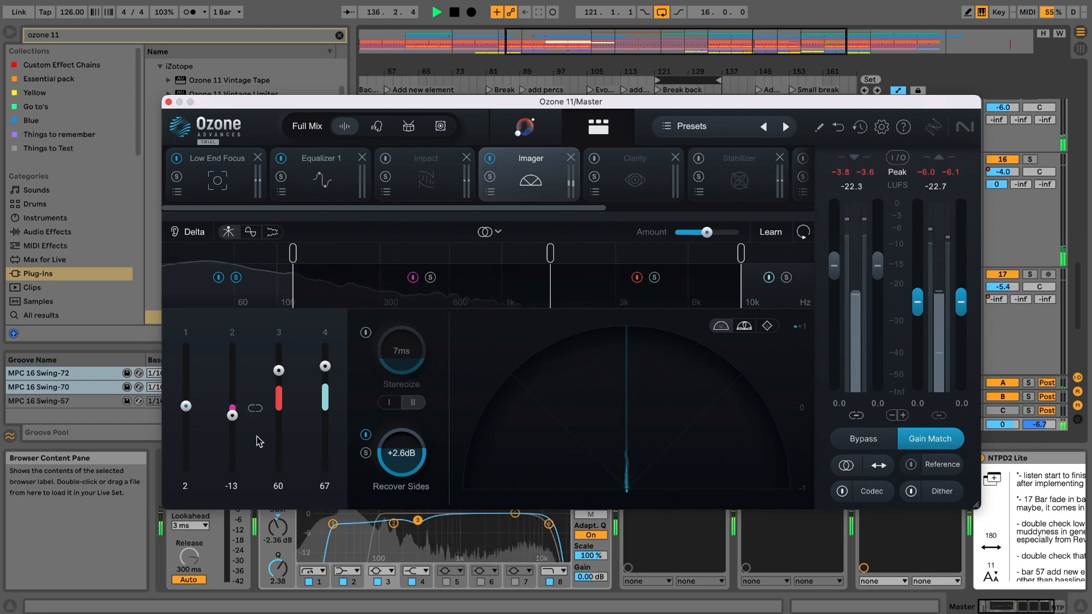
pyautogui.moveTo(185, 406); pyautogui.dragTo(185, 471)
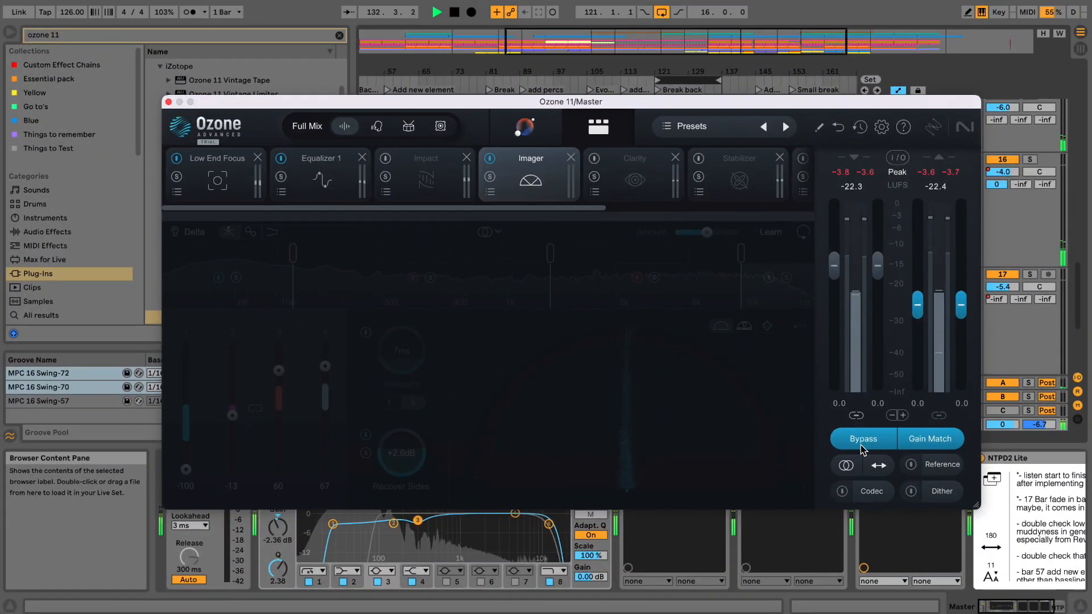
pyautogui.click(861, 446)
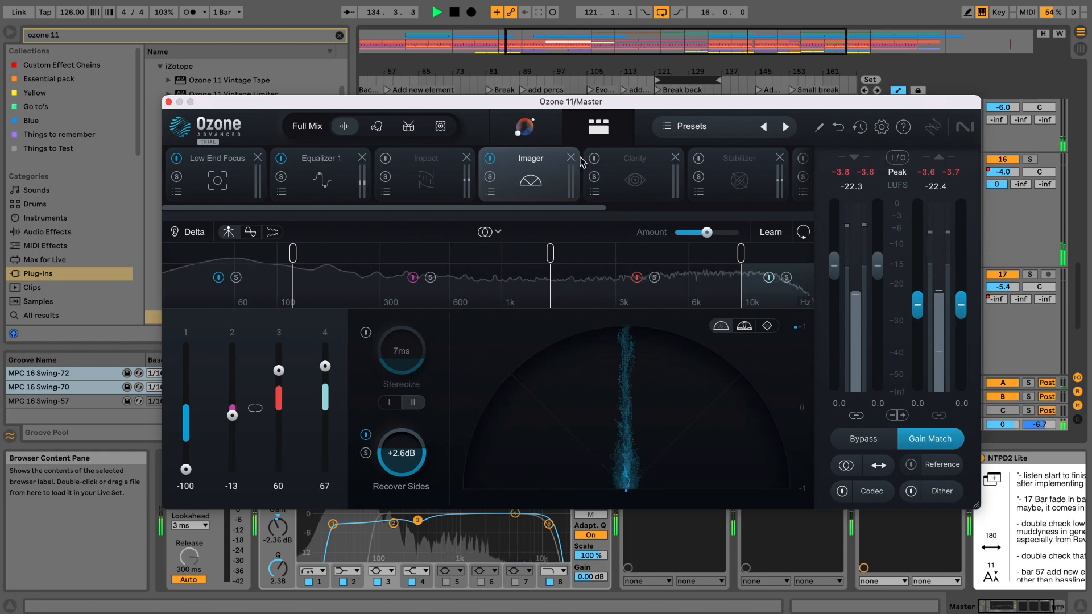
# Enable Clarity with upper limit 17.9 kHz, amount 15, attack 94, release 86 and tilt -0.7 dB/oct, and compare the mix against bypass
pyautogui.click(628, 166)
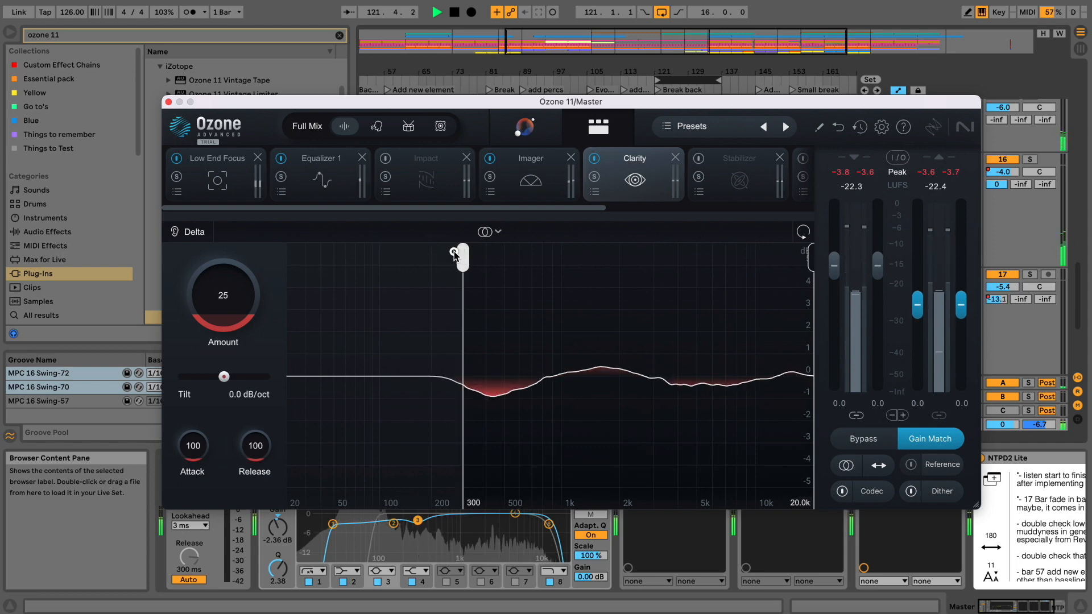
pyautogui.moveTo(811, 263); pyautogui.dragTo(806, 260)
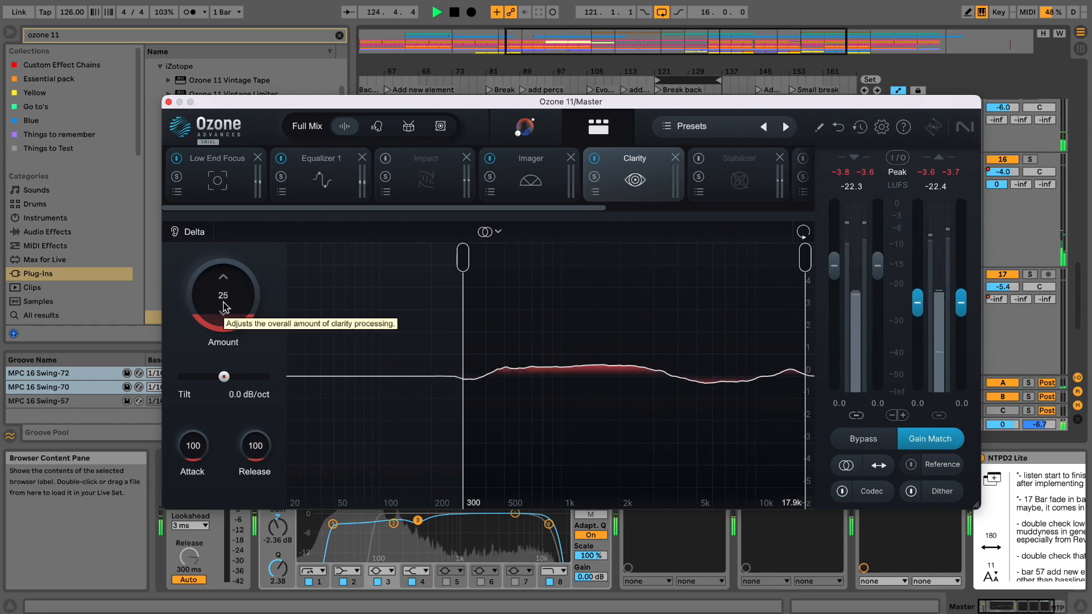
pyautogui.moveTo(223, 307); pyautogui.dragTo(221, 350)
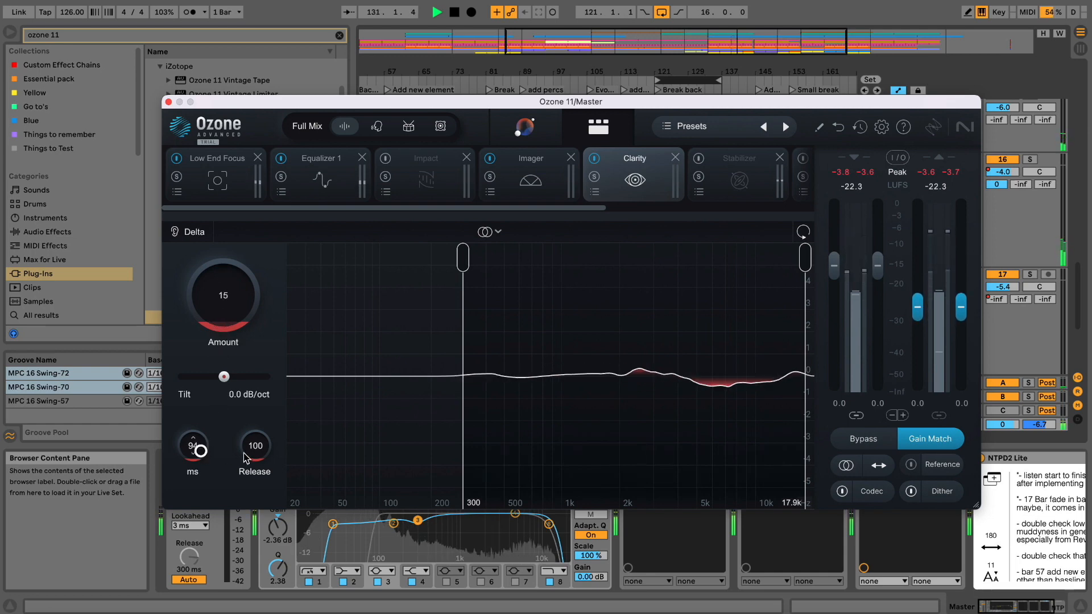
pyautogui.click(224, 376)
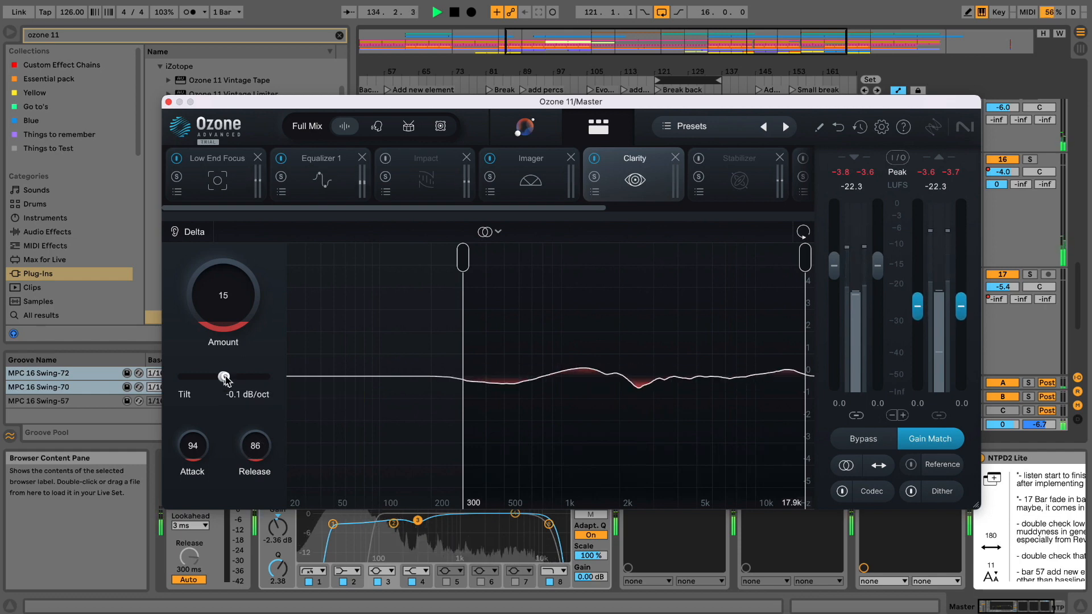
pyautogui.moveTo(234, 382)
pyautogui.mouseDown()
pyautogui.moveTo(288, 384)
pyautogui.moveTo(187, 378)
pyautogui.moveTo(229, 382)
pyautogui.moveTo(219, 380)
pyautogui.mouseUp()
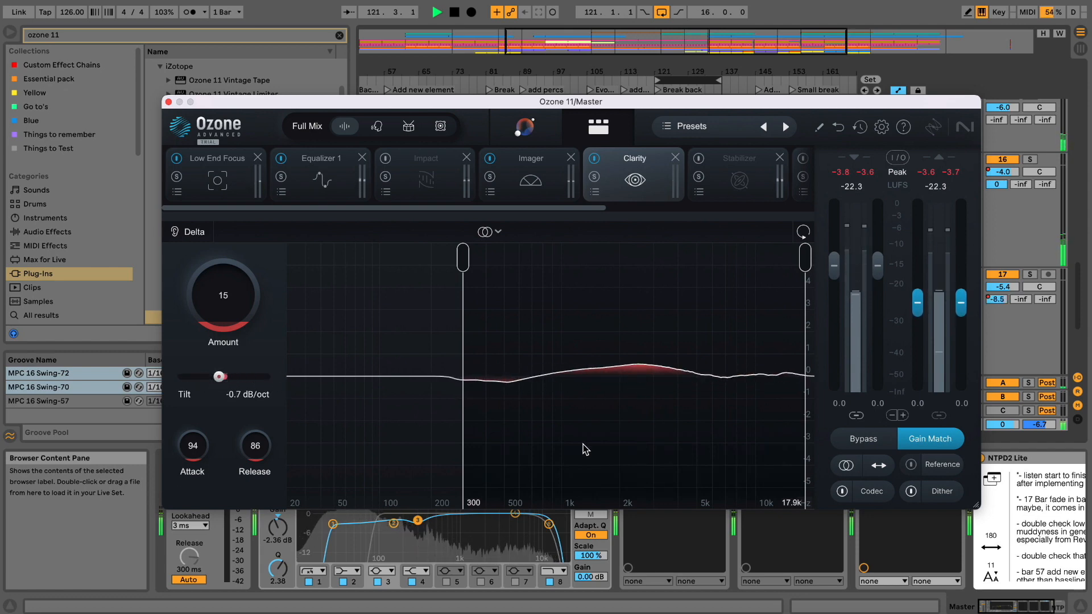
pyautogui.click(851, 442)
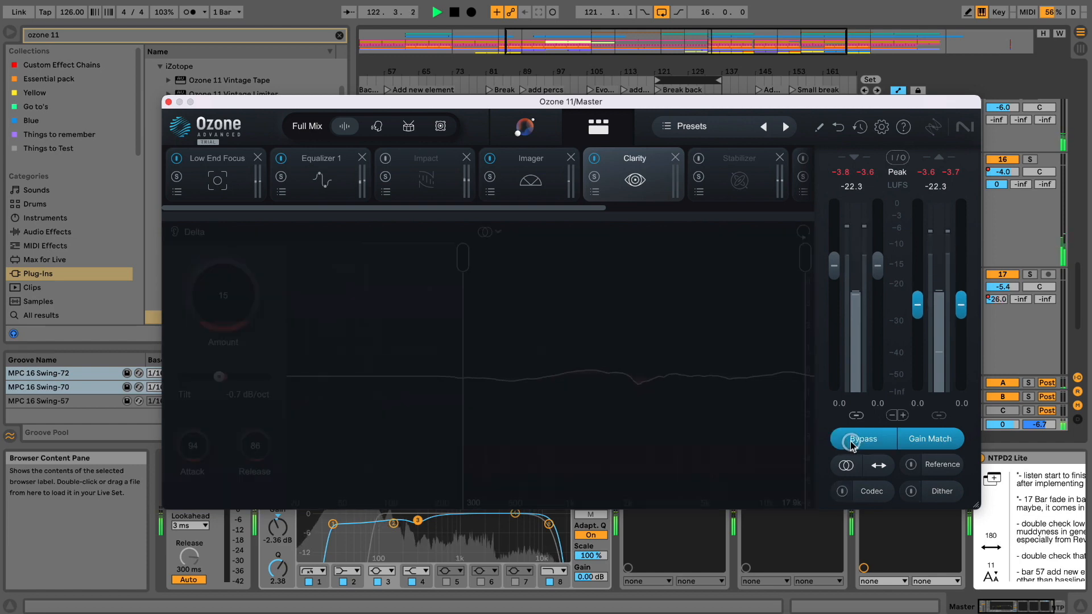
pyautogui.click(852, 444)
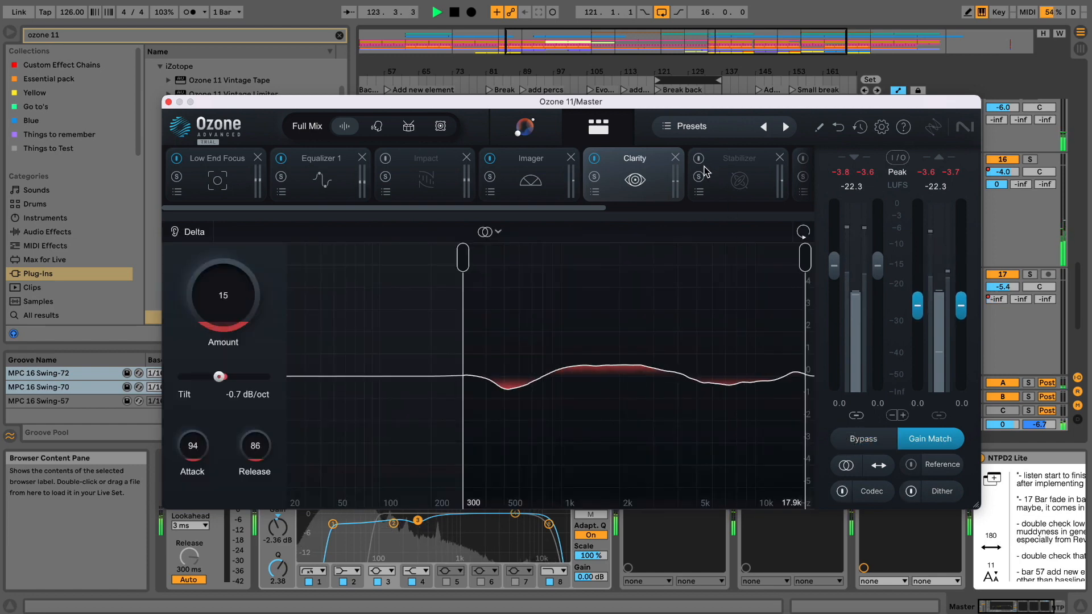
# Enable Stabilizer in Cut mode with amount 33, speed 87, sensitivity 28 and Low 93, and bypass all processing for comparison
pyautogui.click(722, 165)
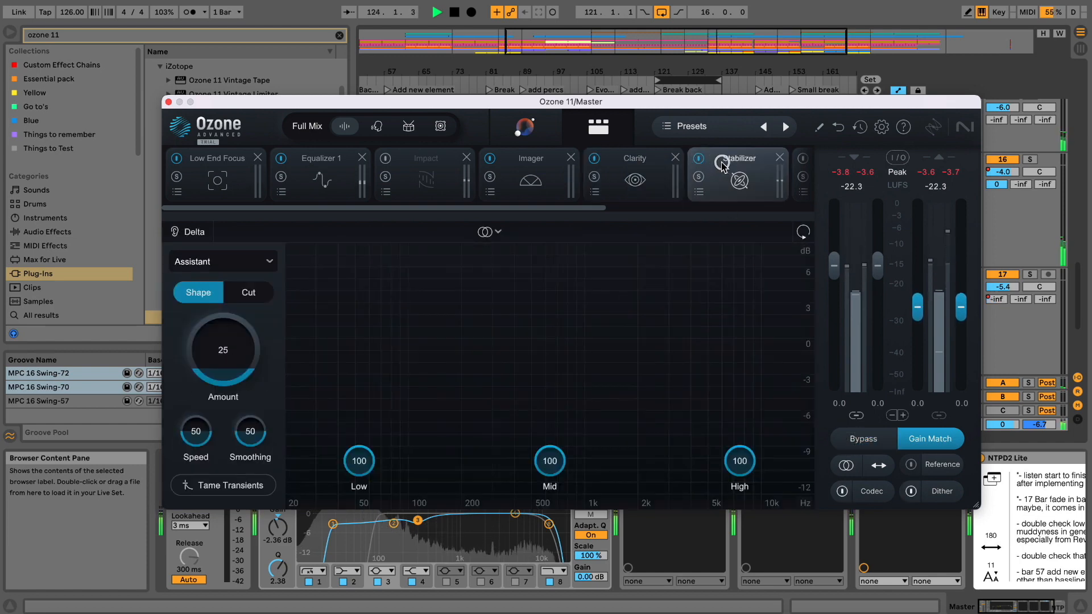
pyautogui.click(254, 294)
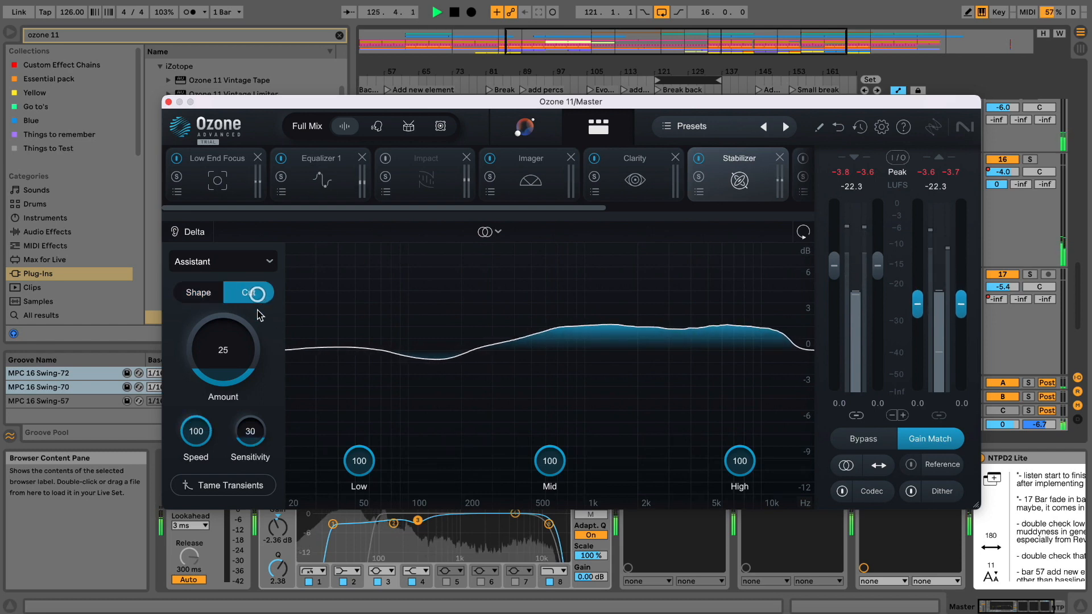
pyautogui.moveTo(201, 434); pyautogui.dragTo(204, 441)
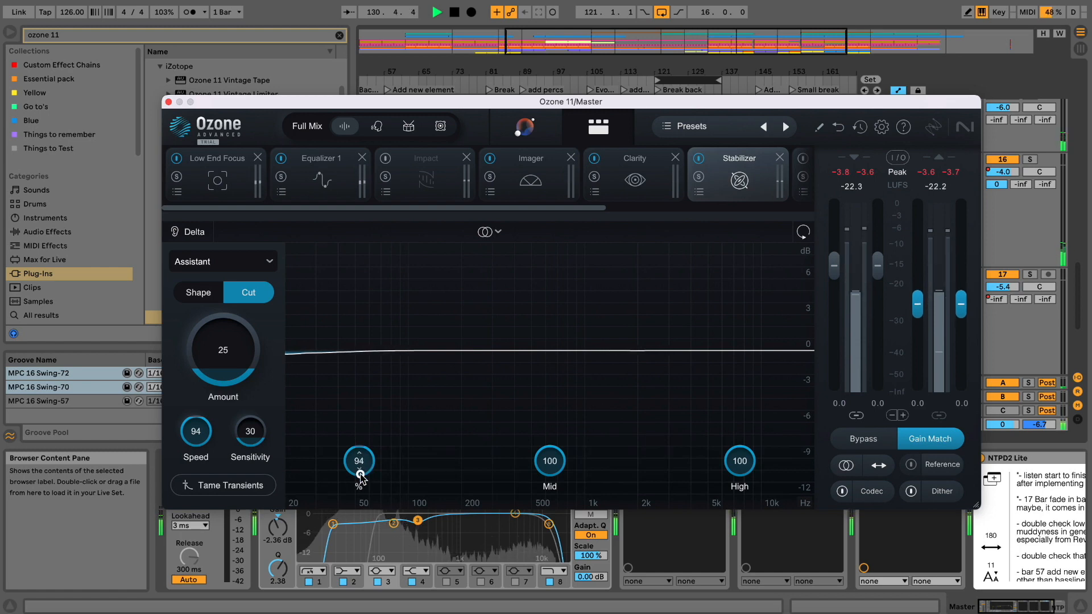
pyautogui.moveTo(237, 360); pyautogui.dragTo(238, 329)
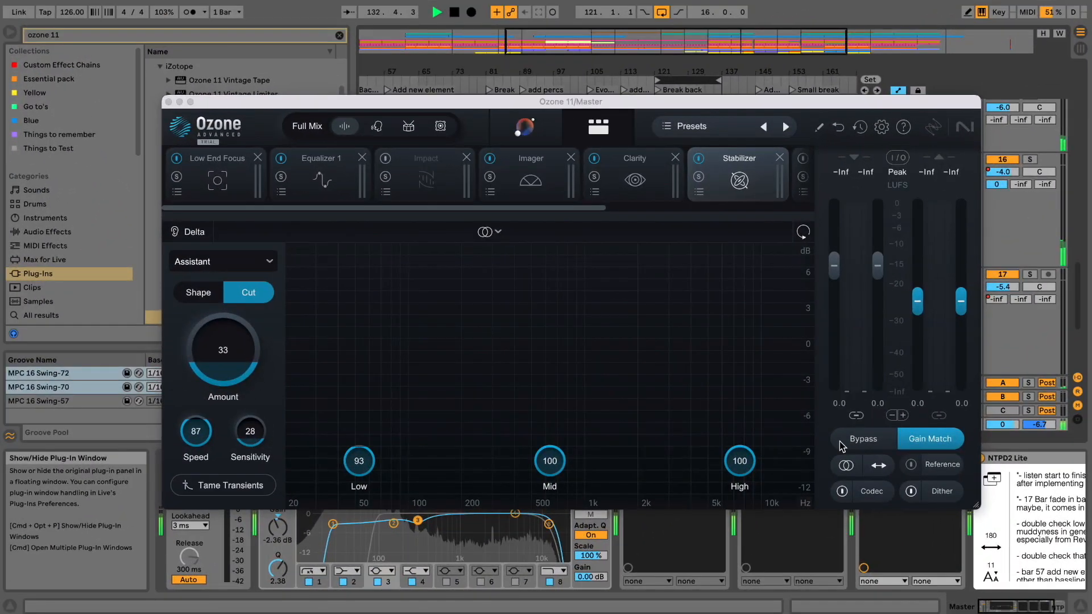
pyautogui.click(840, 442)
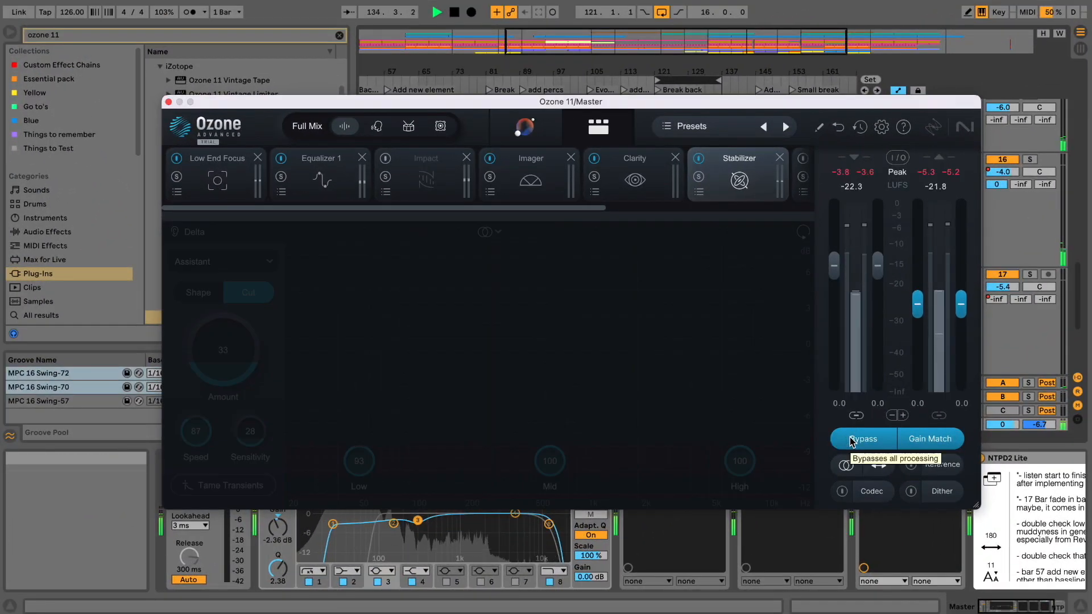
# Remove the Dynamic EQ module from the chain and add Vintage Tape directly before Vintage Limiter
pyautogui.moveTo(593, 212); pyautogui.dragTo(770, 213)
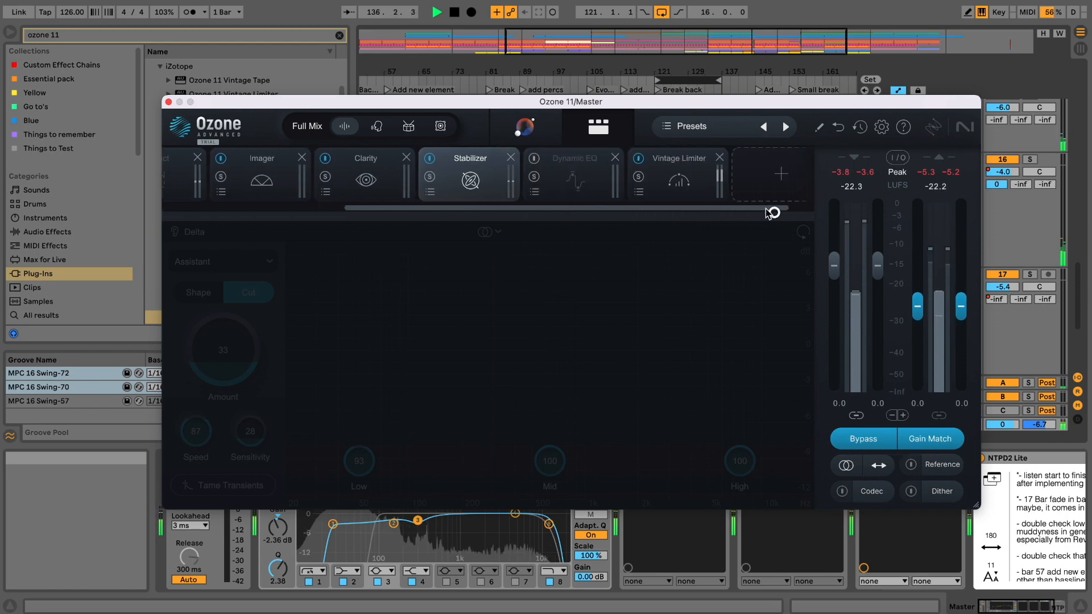
pyautogui.click(556, 168)
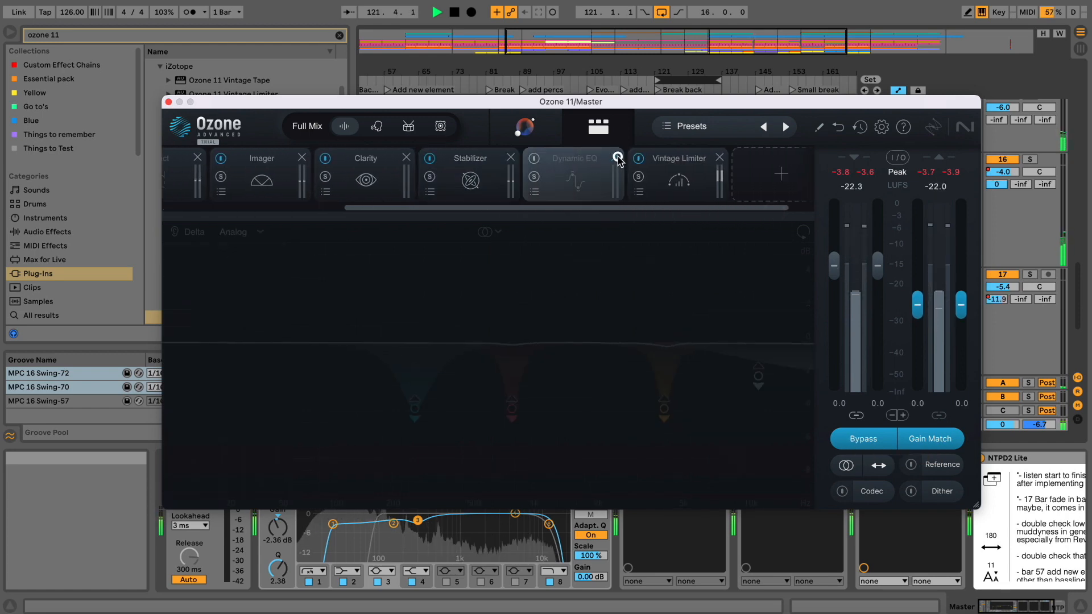
pyautogui.click(615, 158)
pyautogui.click(734, 170)
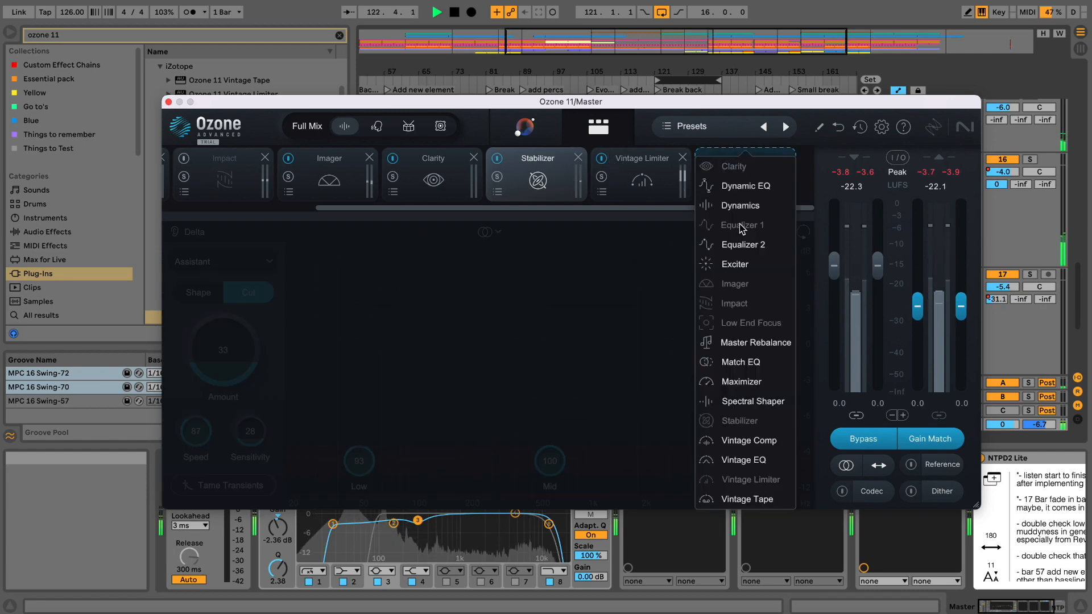
pyautogui.click(747, 499)
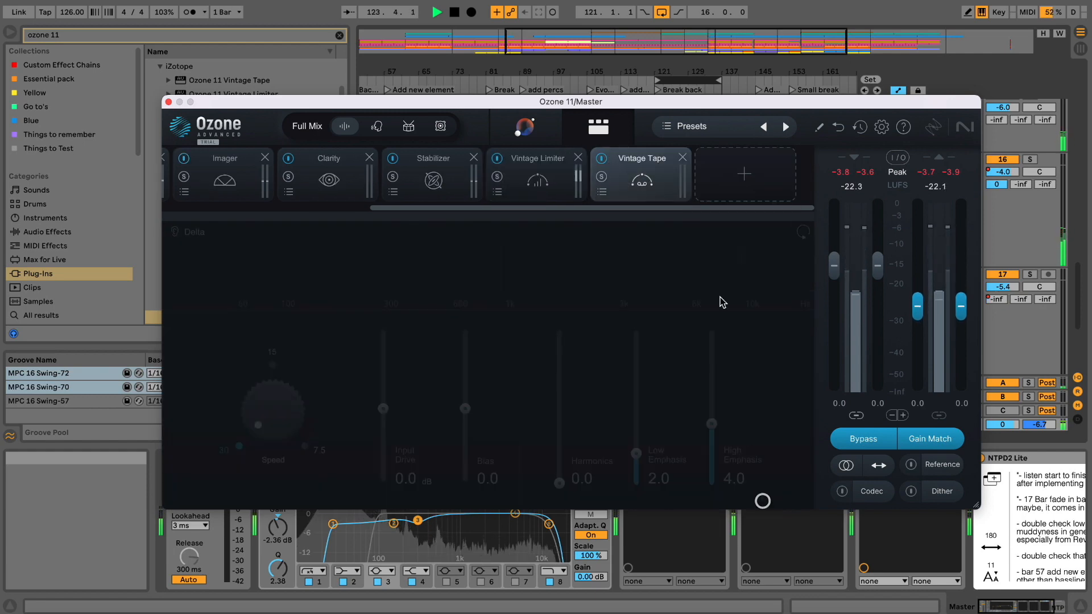
pyautogui.moveTo(654, 181); pyautogui.dragTo(546, 181)
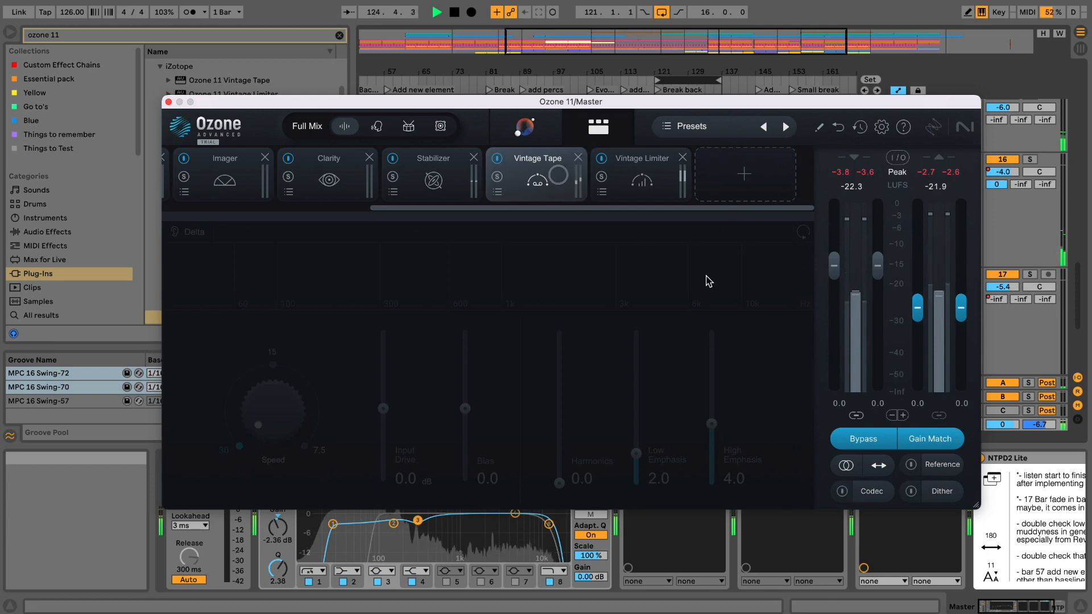
# Turn bypass off and set Vintage Tape's Harmonics to 5.4, Low Emphasis to 0.0 and High Emphasis to 1.3
pyautogui.click(880, 444)
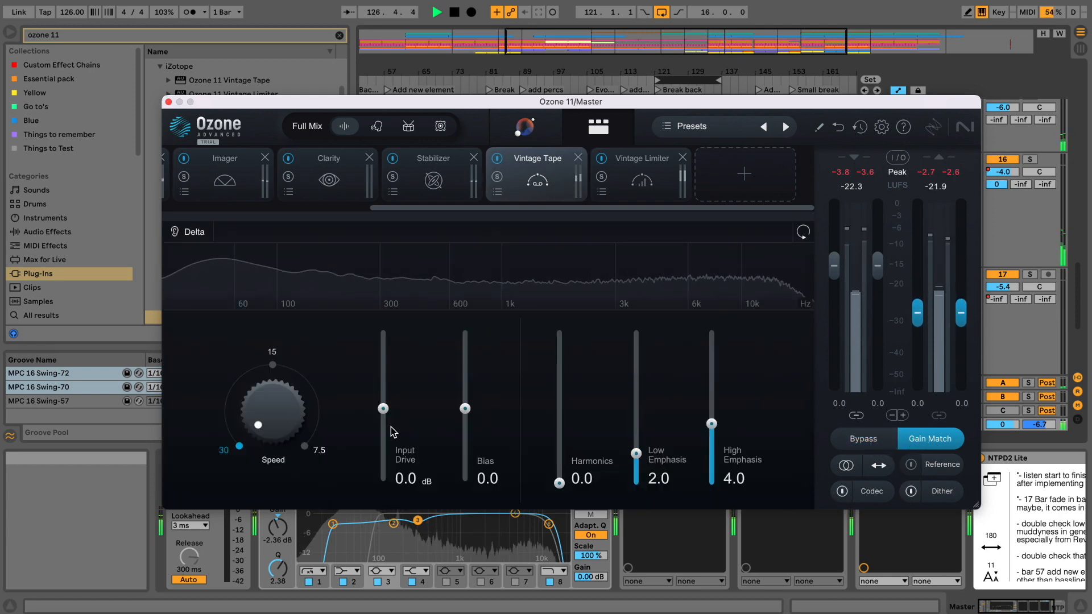
pyautogui.moveTo(559, 482); pyautogui.dragTo(560, 402)
pyautogui.moveTo(637, 454); pyautogui.dragTo(638, 483)
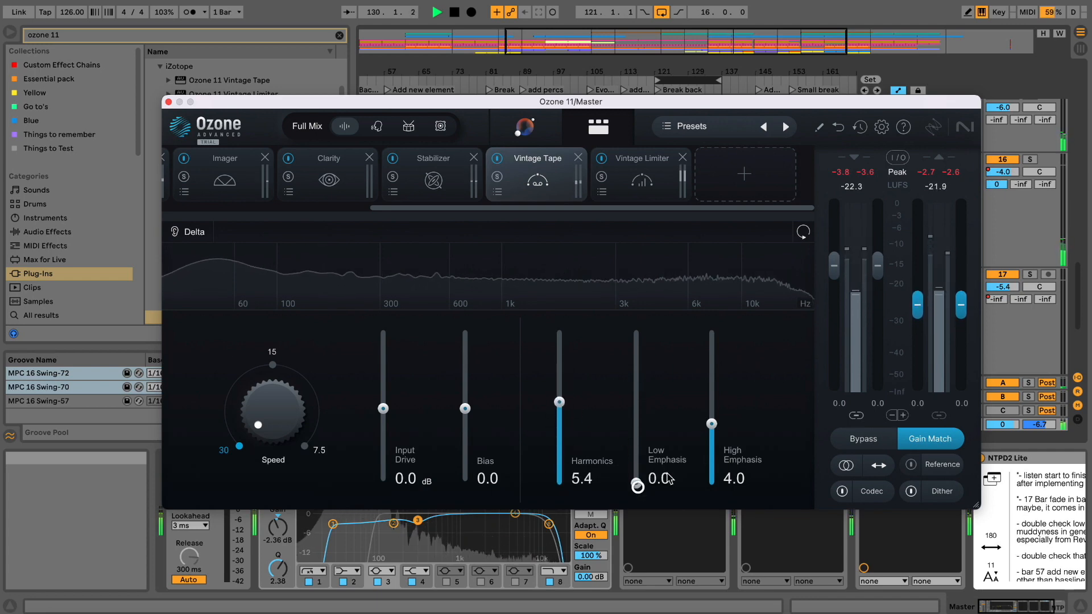
pyautogui.moveTo(711, 425); pyautogui.dragTo(711, 462)
# Audition Vintage Tape's speed at 15 and 7.5 before returning it to 30
pyautogui.click(274, 354)
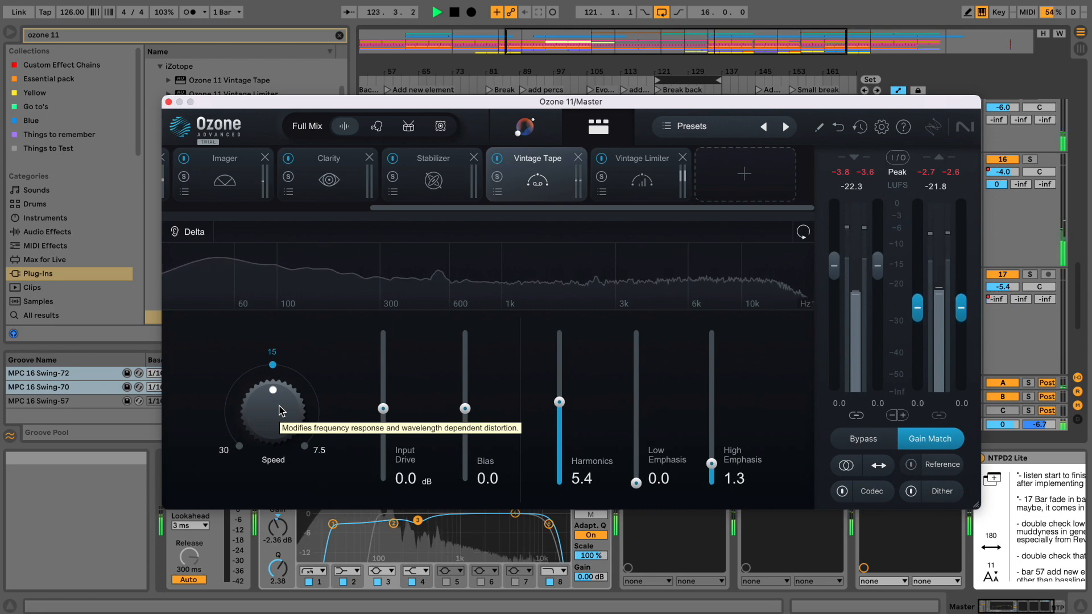
pyautogui.moveTo(279, 411); pyautogui.dragTo(275, 330)
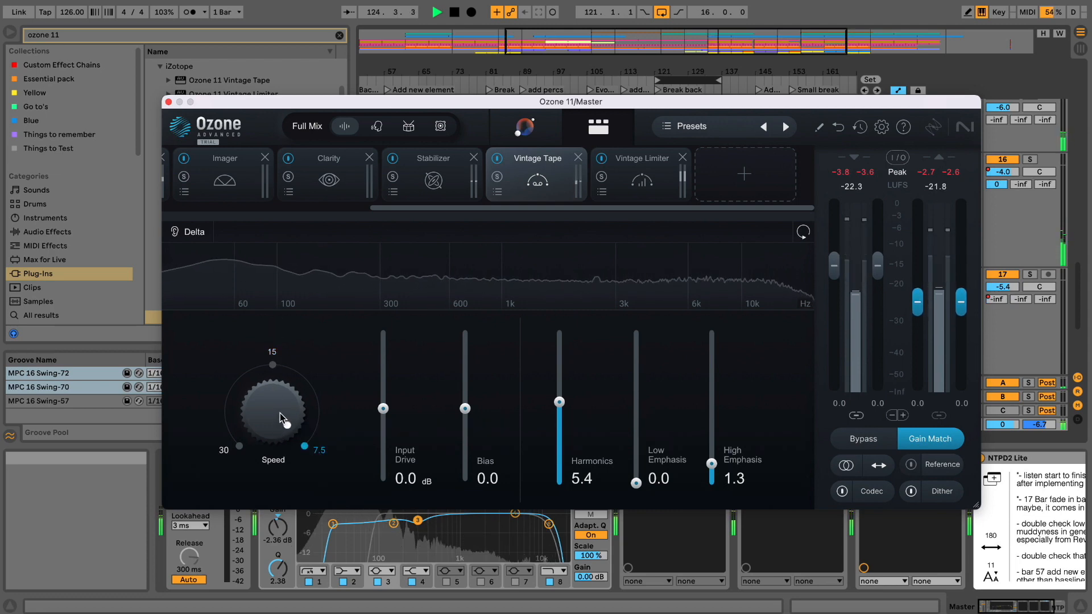
pyautogui.moveTo(281, 421); pyautogui.dragTo(284, 455)
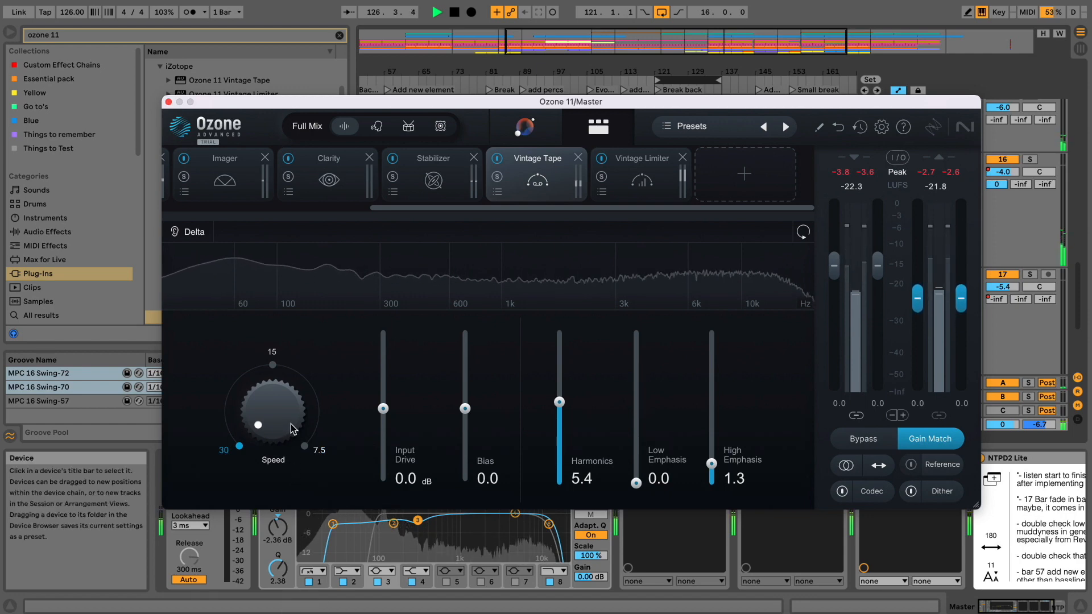
pyautogui.moveTo(291, 422); pyautogui.dragTo(273, 419)
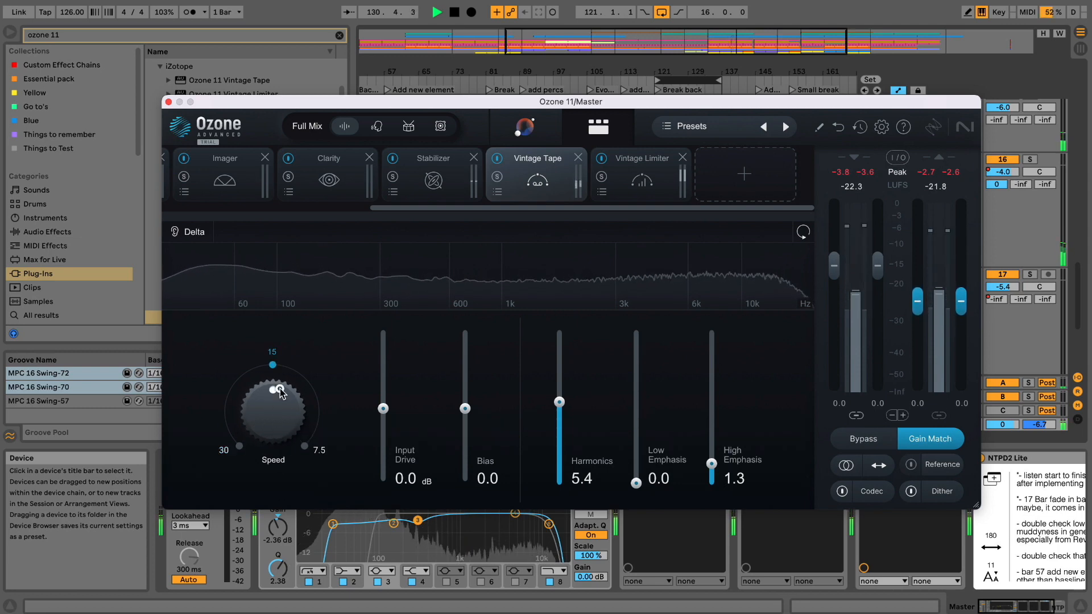
pyautogui.moveTo(281, 368); pyautogui.dragTo(292, 475)
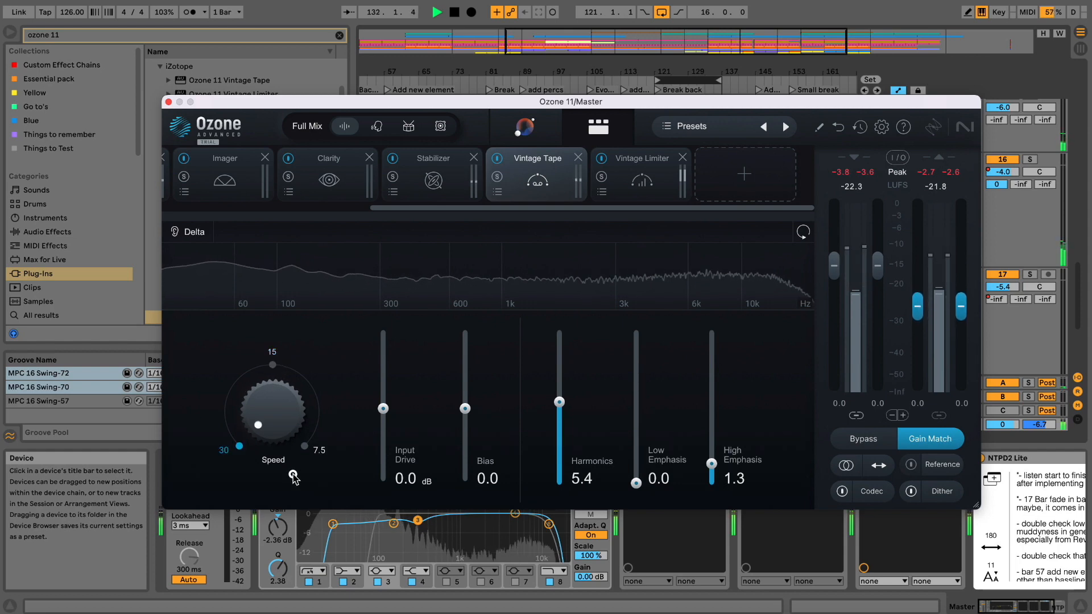
# Check the bypassed mix, restore the processing, and enable Codec Preview
pyautogui.click(858, 449)
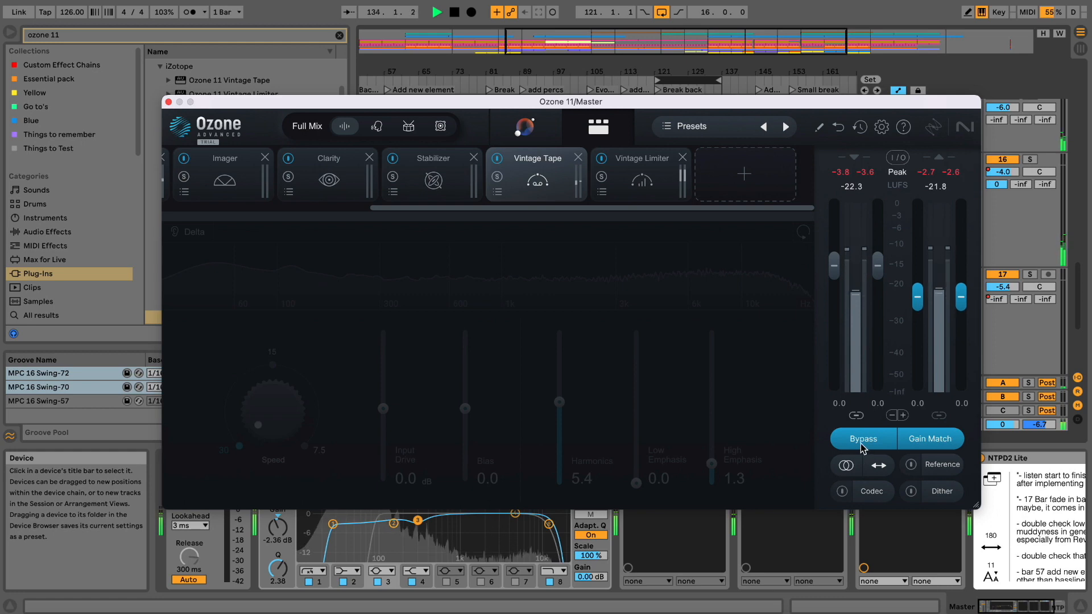
pyautogui.click(866, 494)
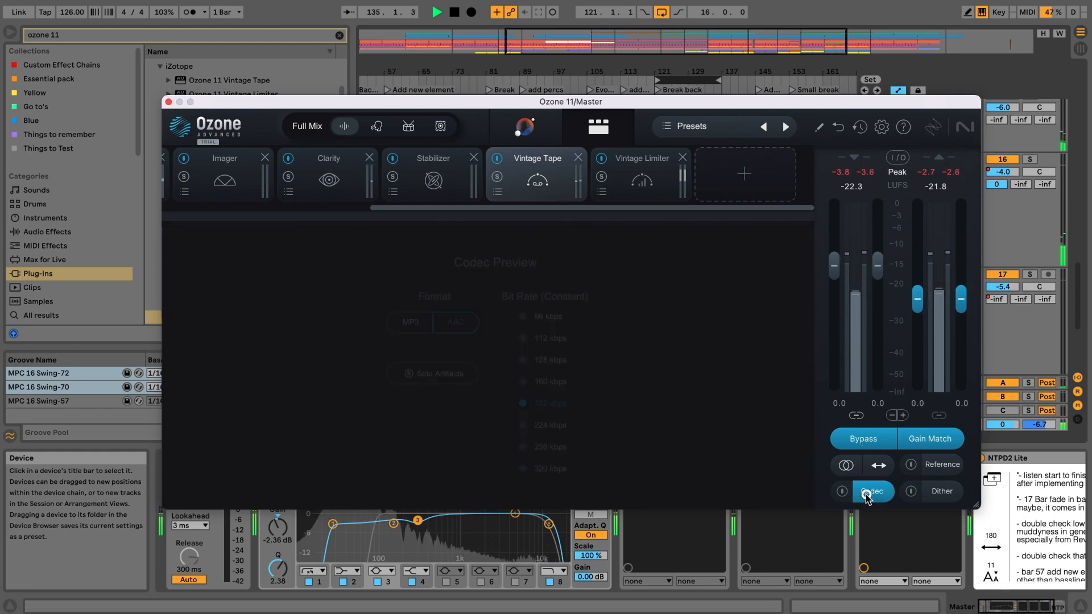
pyautogui.click(870, 445)
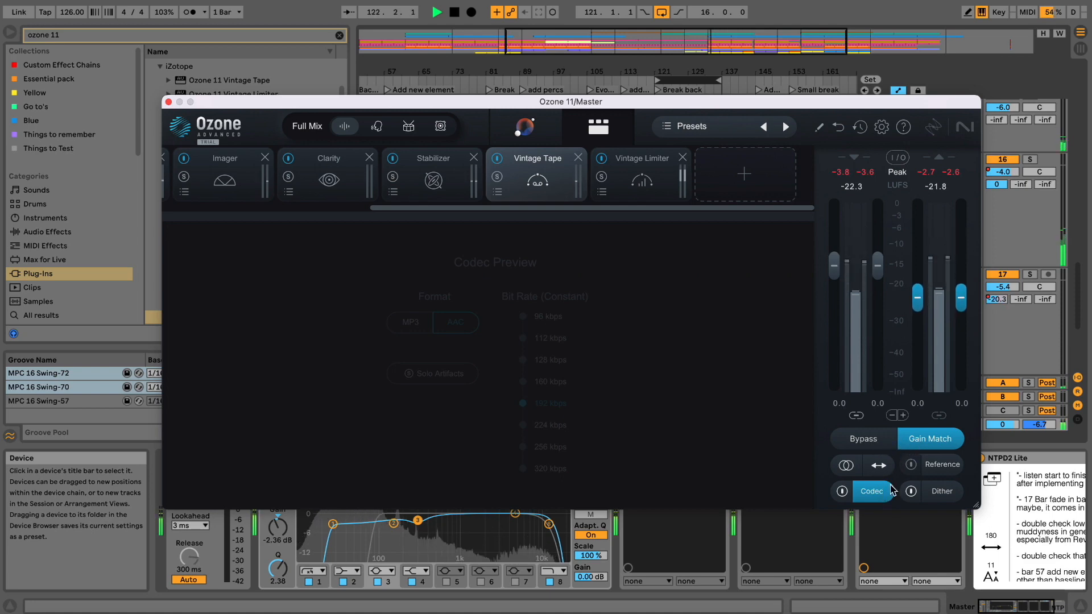
pyautogui.click(842, 493)
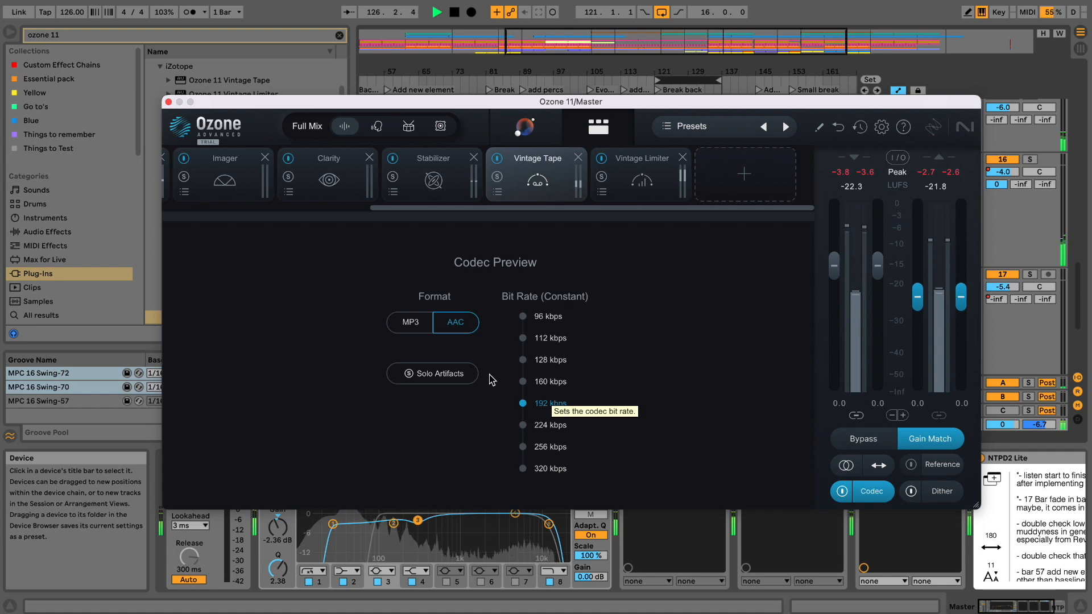
# Compare the MP3 and AAC codec formats, and solo the AAC artifacts at 96 kbps
pyautogui.click(412, 322)
pyautogui.click(453, 324)
pyautogui.click(459, 376)
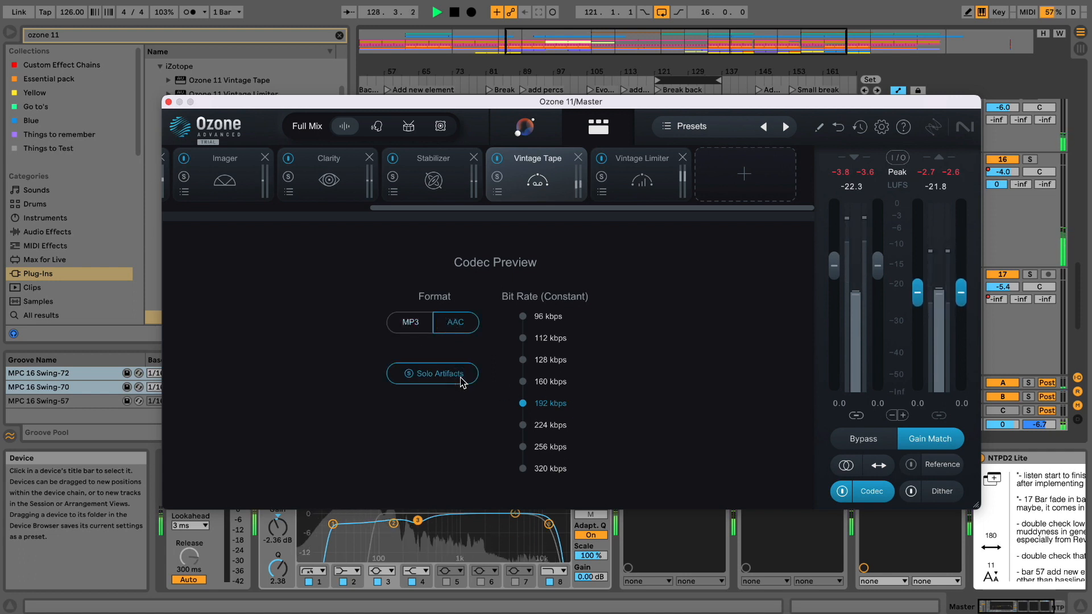
pyautogui.click(547, 321)
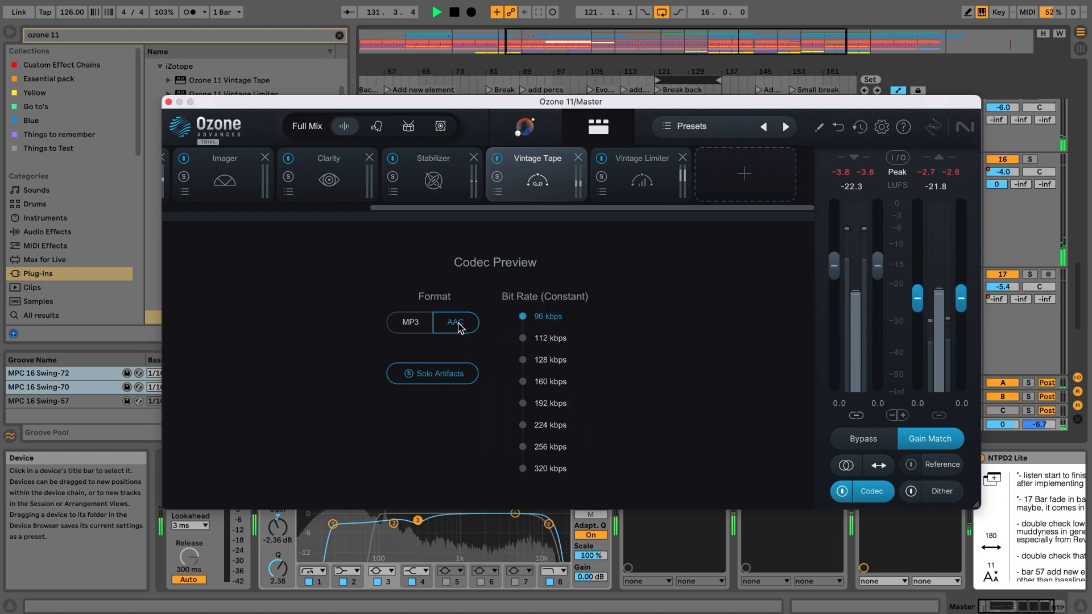
# Audition MP3 artifacts at 96, 160, 192 and 320 kbps and AAC at 320 kbps, and unsolo the artifacts with AAC at 96 kbps
pyautogui.click(415, 326)
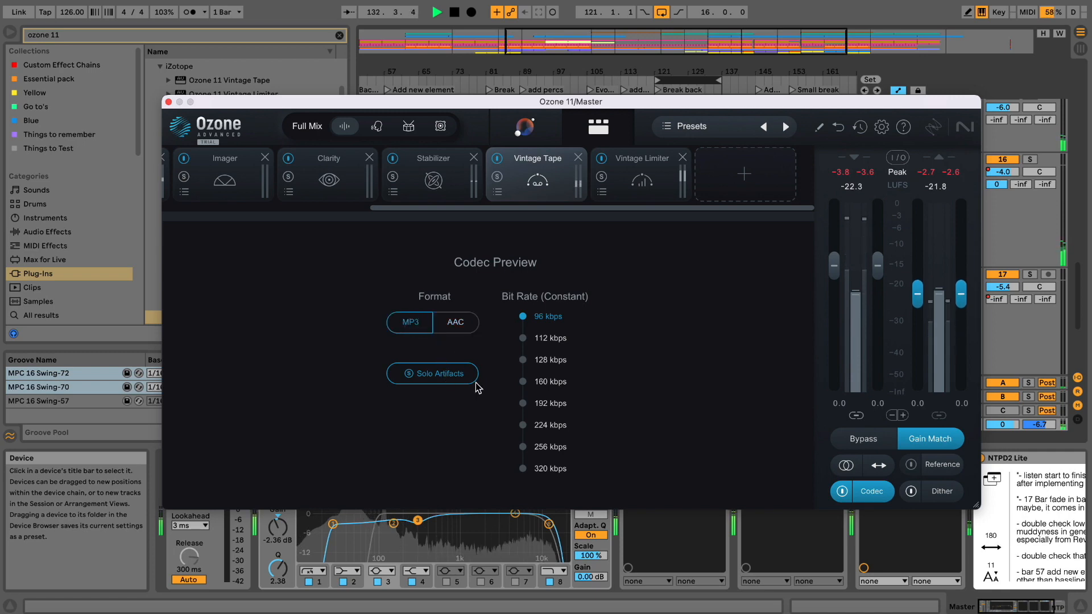
pyautogui.click(533, 383)
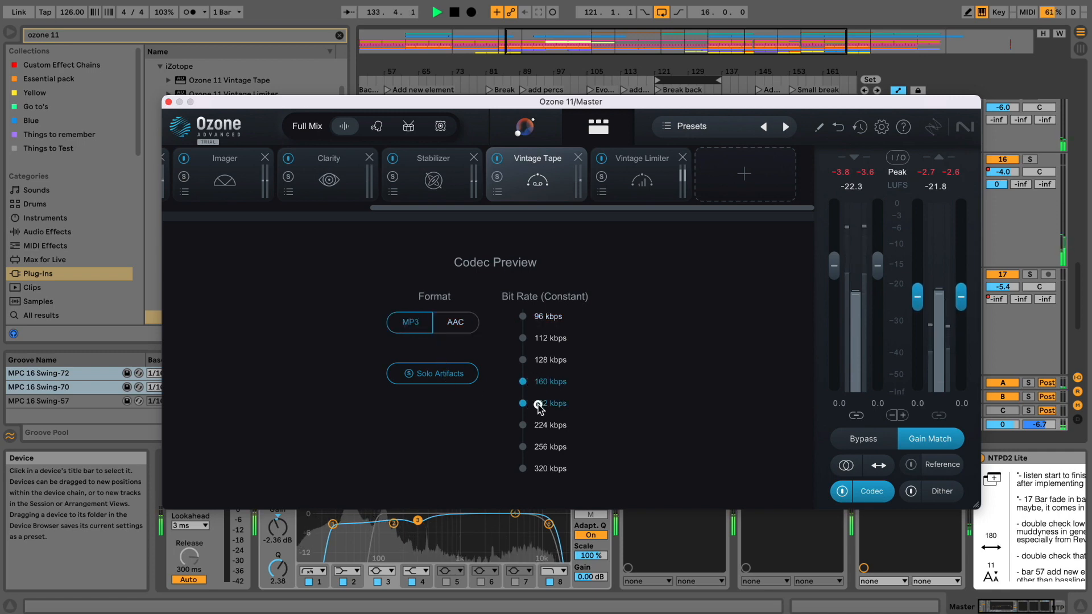
pyautogui.click(542, 472)
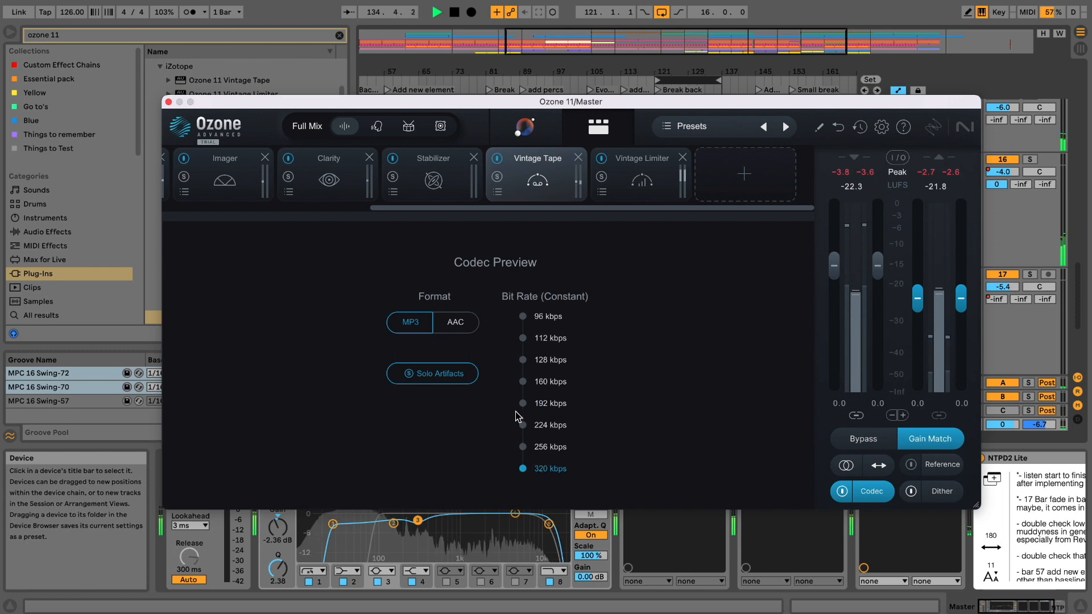
pyautogui.click(469, 328)
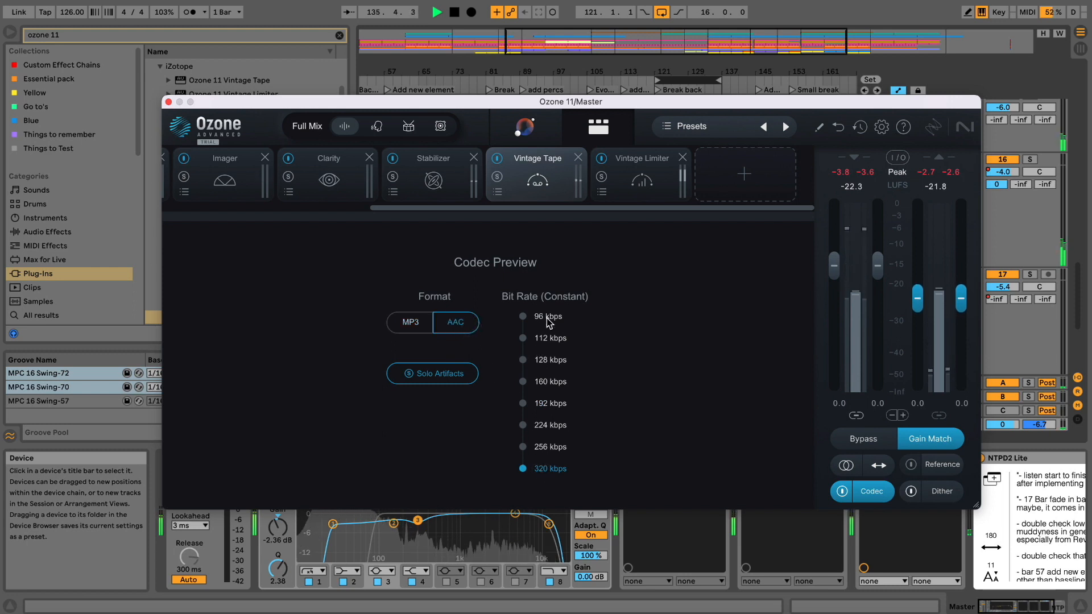
pyautogui.click(446, 377)
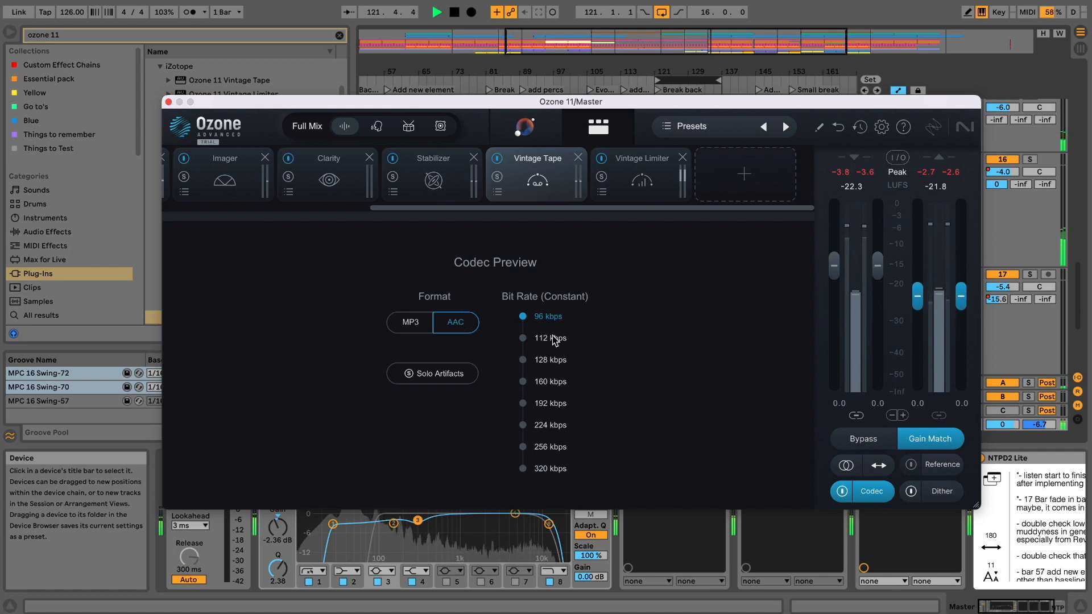
# Audition the AAC codec at 192 and 128 kbps, and turn off Codec Preview
pyautogui.click(550, 404)
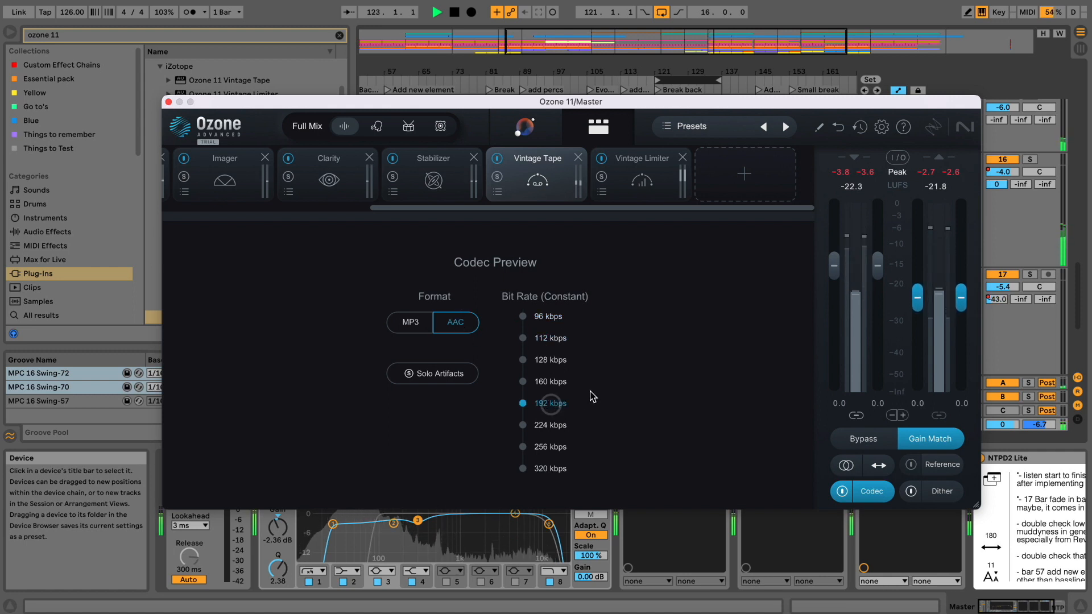
pyautogui.click(561, 363)
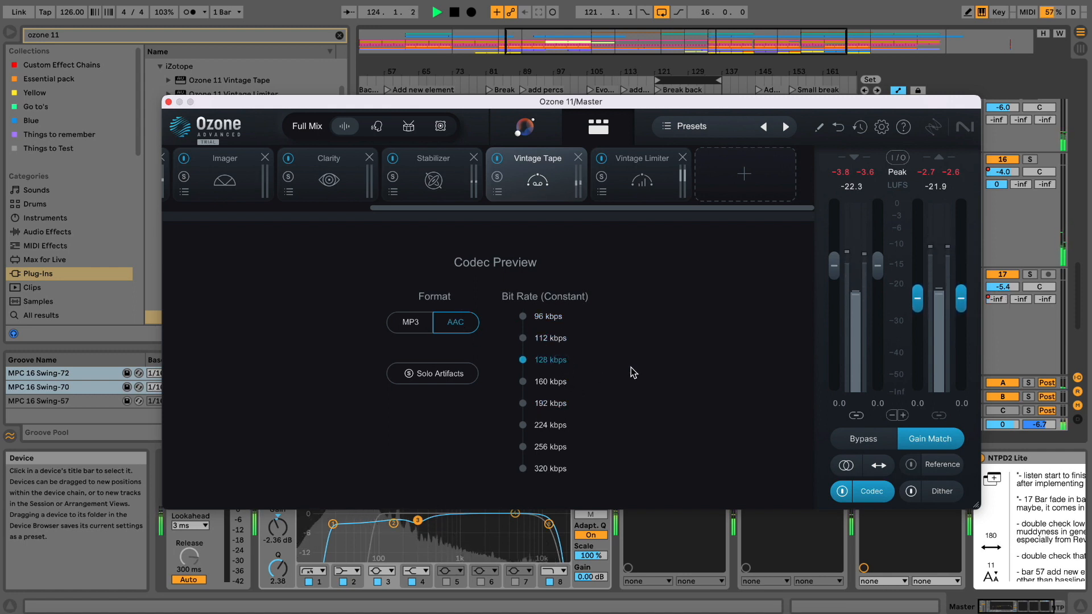
pyautogui.click(841, 491)
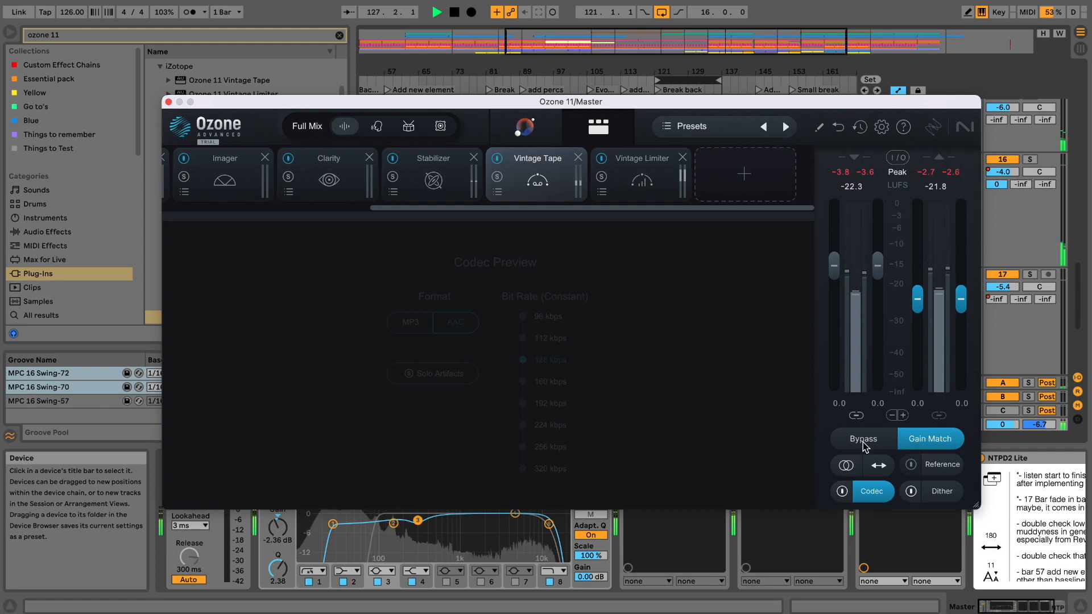
pyautogui.click(868, 492)
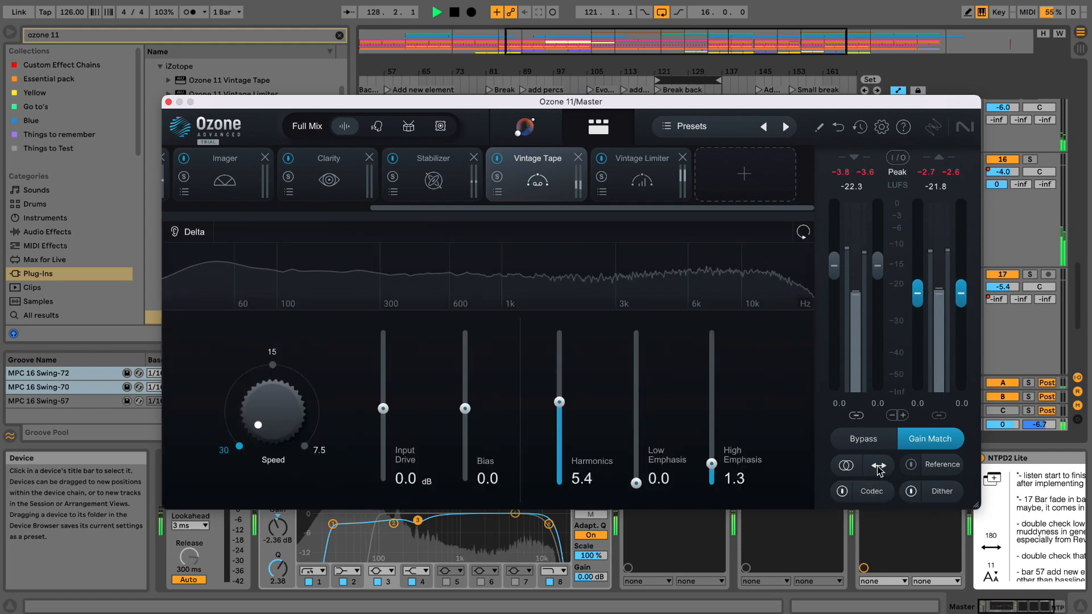
# Lower the Vintage Limiter's threshold to -9.2 dB
pyautogui.click(616, 164)
pyautogui.moveTo(568, 425); pyautogui.dragTo(568, 433)
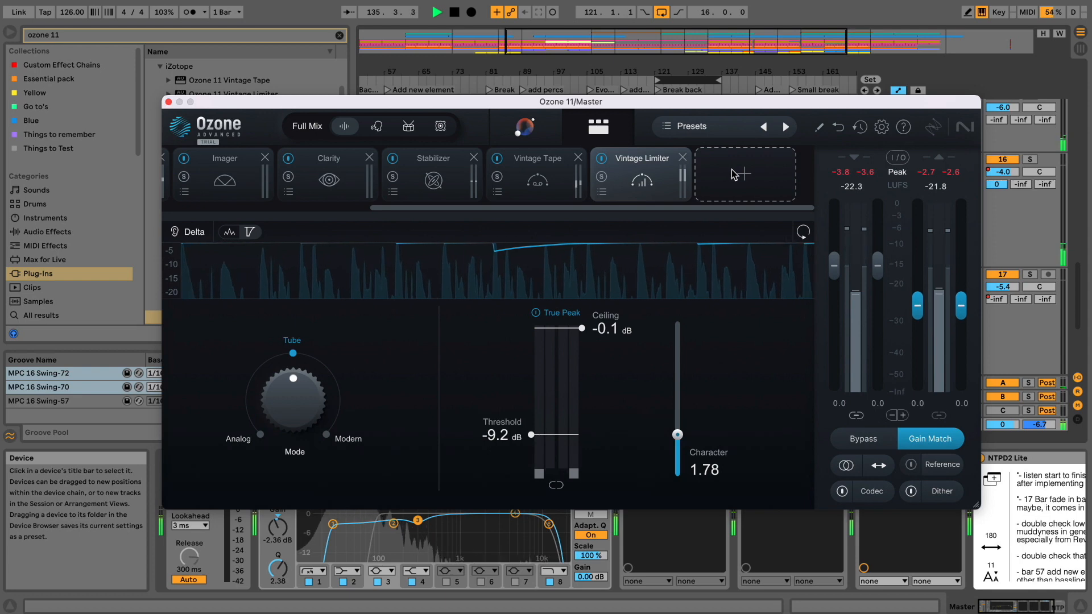
# Remove the disabled Impact module from the Ozone chain
pyautogui.moveTo(475, 208); pyautogui.dragTo(236, 198)
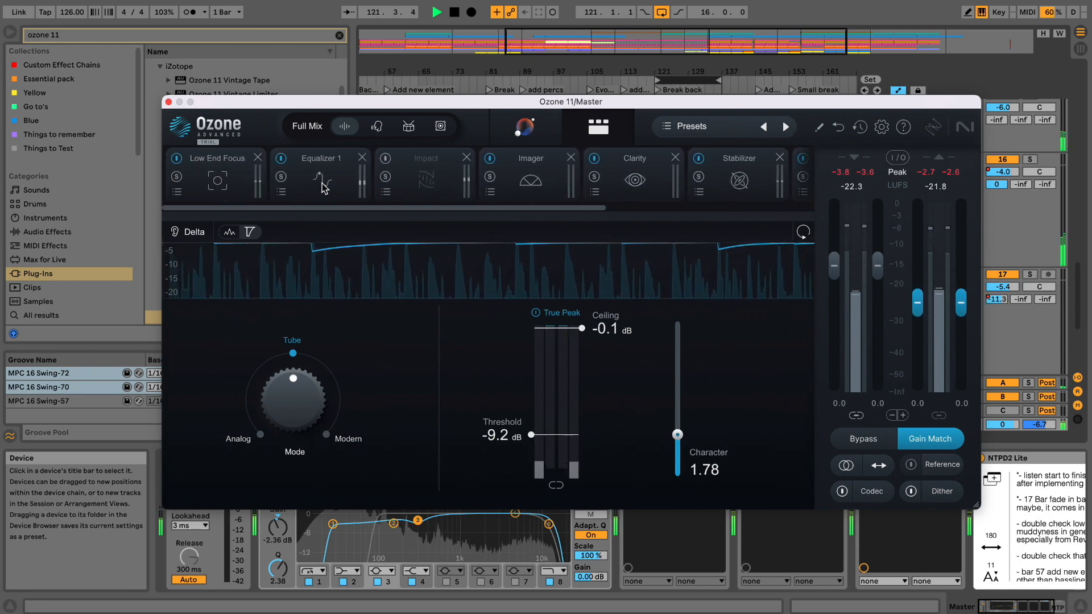
pyautogui.click(426, 165)
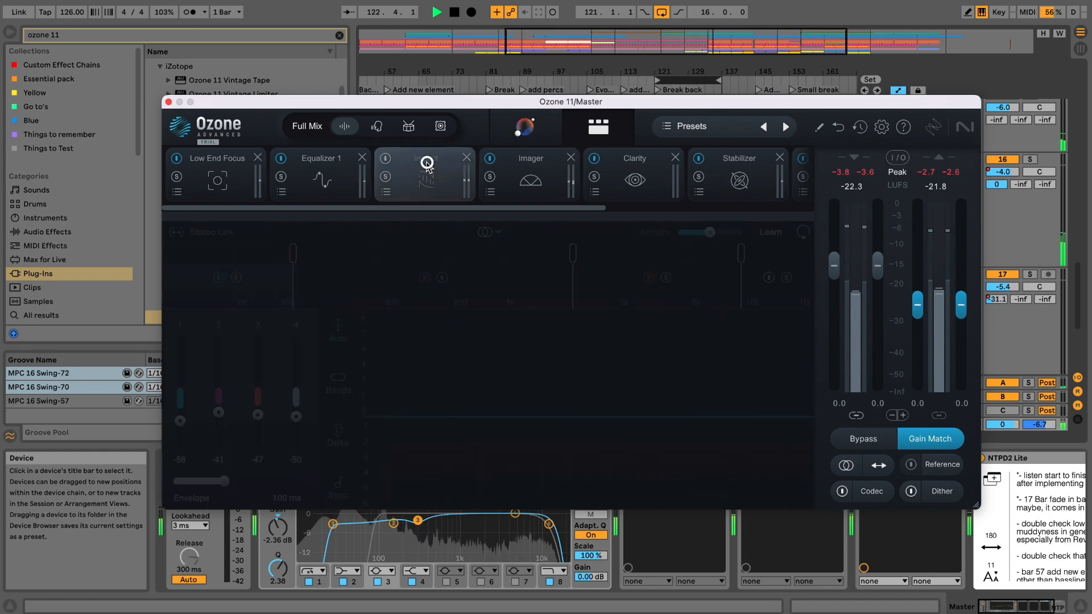
pyautogui.click(466, 158)
# Add a Dynamic EQ module and place it between Clarity and Stabilizer in the chain
pyautogui.moveTo(645, 211); pyautogui.dragTo(779, 214)
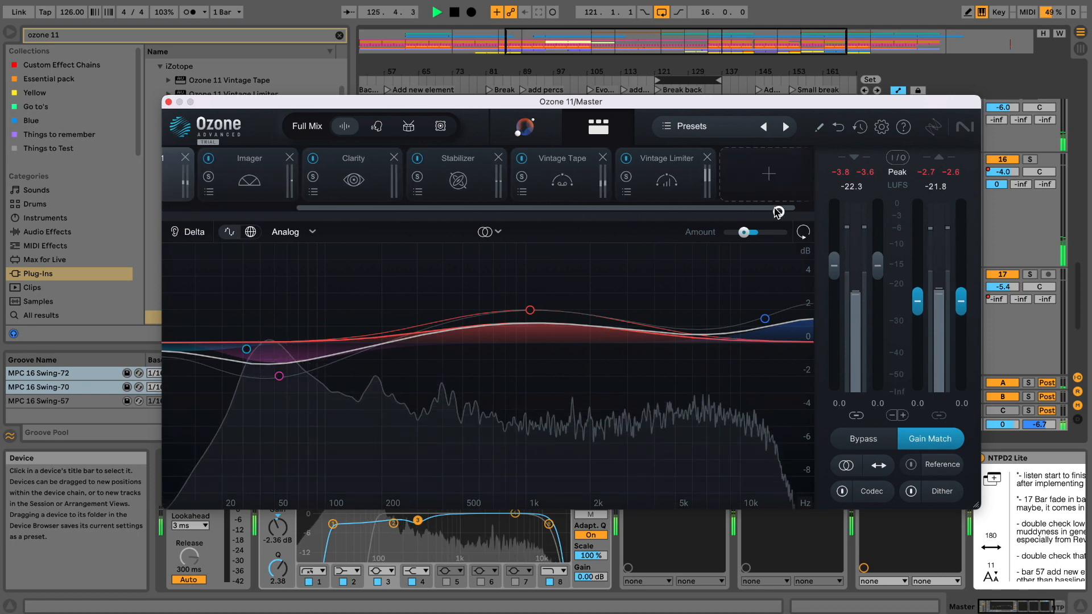
pyautogui.click(762, 178)
pyautogui.click(769, 188)
pyautogui.moveTo(641, 171); pyautogui.dragTo(322, 177)
# Adjust the Stabilizer to Amount 38 and Sensitivity 30, and compare Shape mode before returning to Cut
pyautogui.click(403, 179)
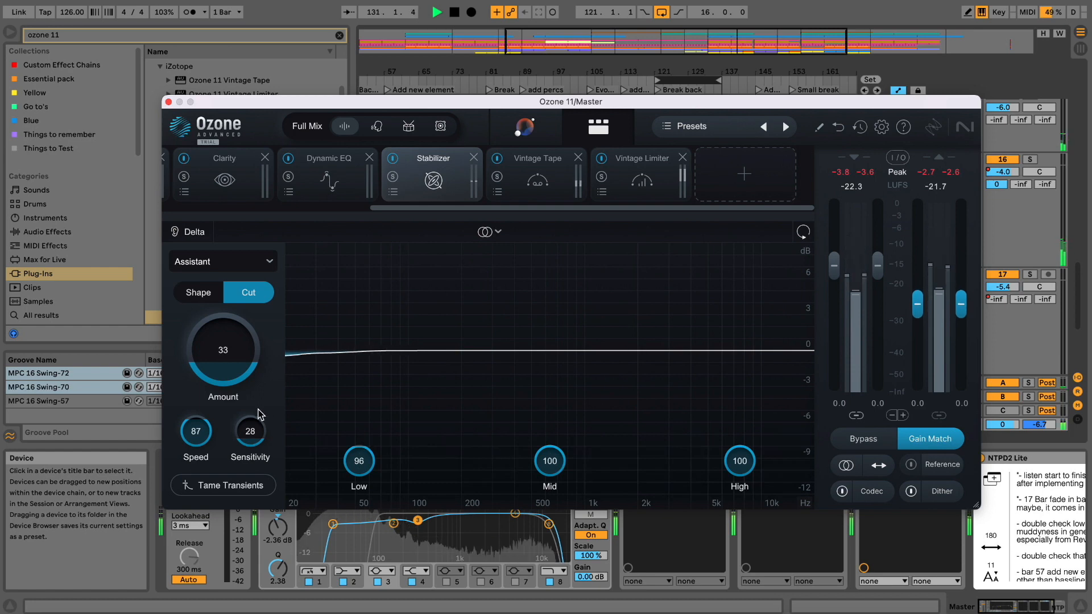
pyautogui.moveTo(222, 365); pyautogui.dragTo(222, 358)
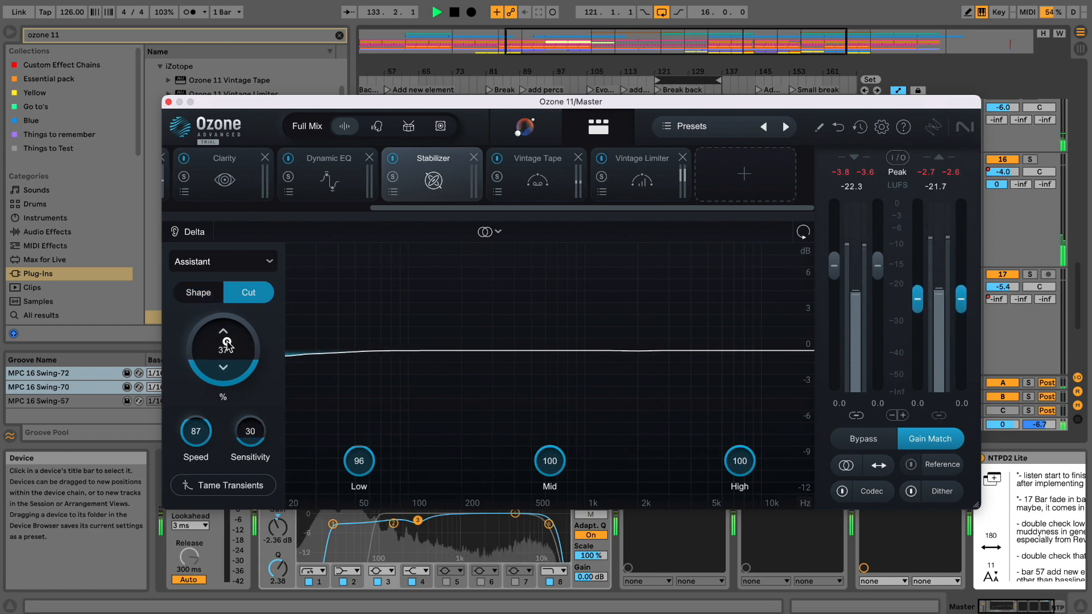
pyautogui.click(230, 262)
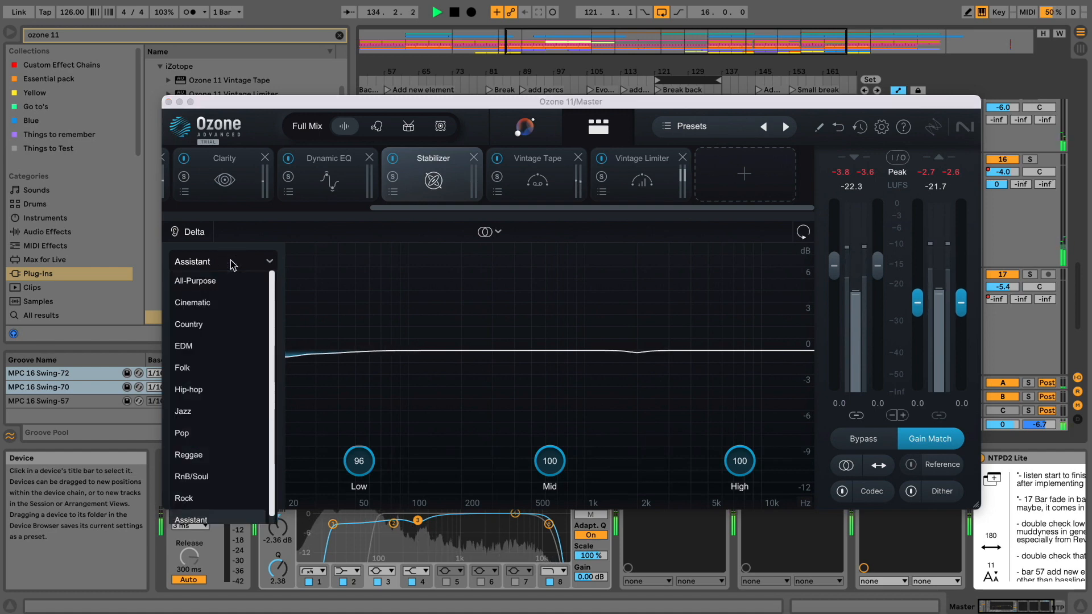
pyautogui.click(231, 262)
pyautogui.click(204, 290)
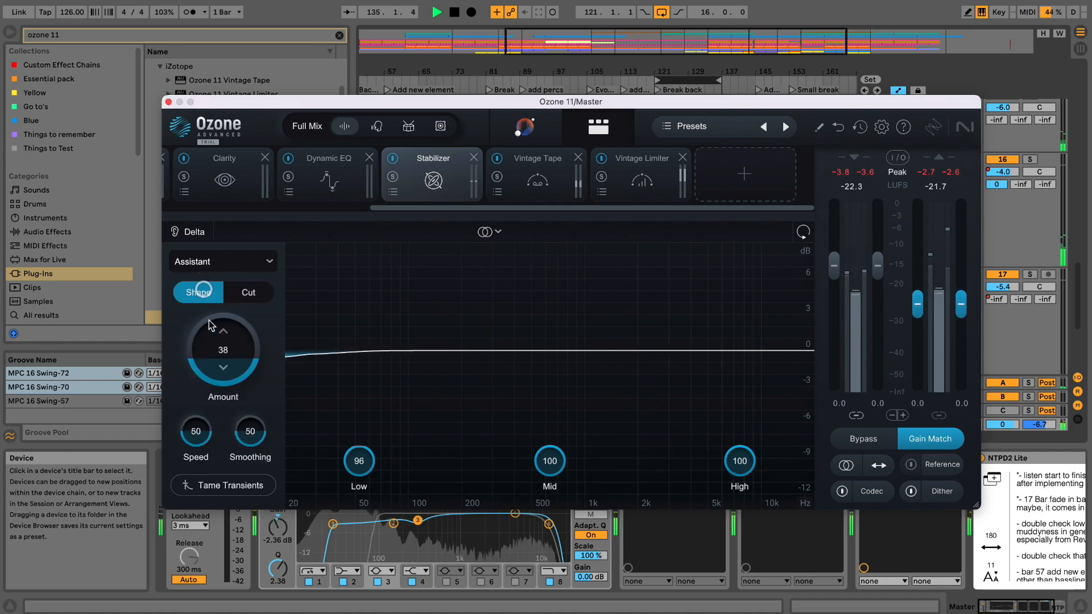
pyautogui.click(246, 293)
# Set the Stabilizer's Amount to 47, its Mid band to 58 and its High band to 64
pyautogui.moveTo(233, 355); pyautogui.dragTo(233, 339)
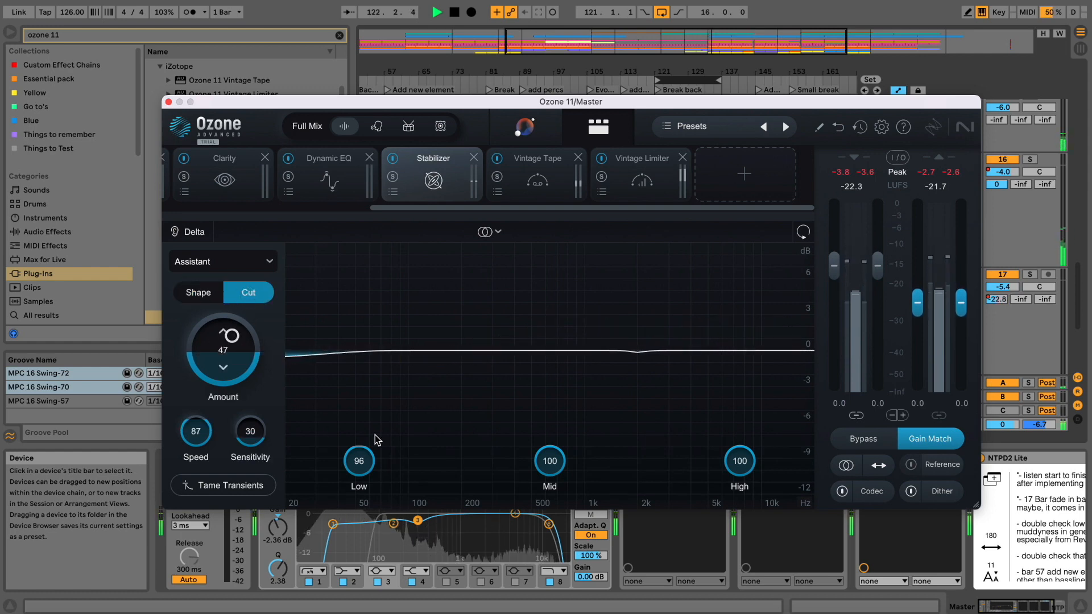
pyautogui.moveTo(549, 462); pyautogui.dragTo(549, 500)
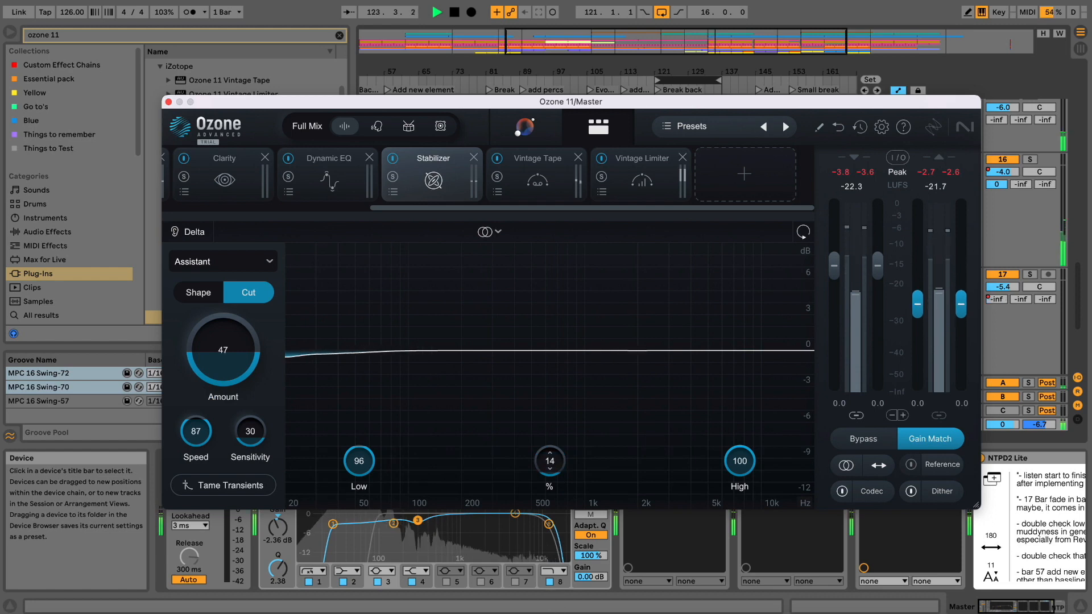
pyautogui.moveTo(741, 488); pyautogui.dragTo(739, 532)
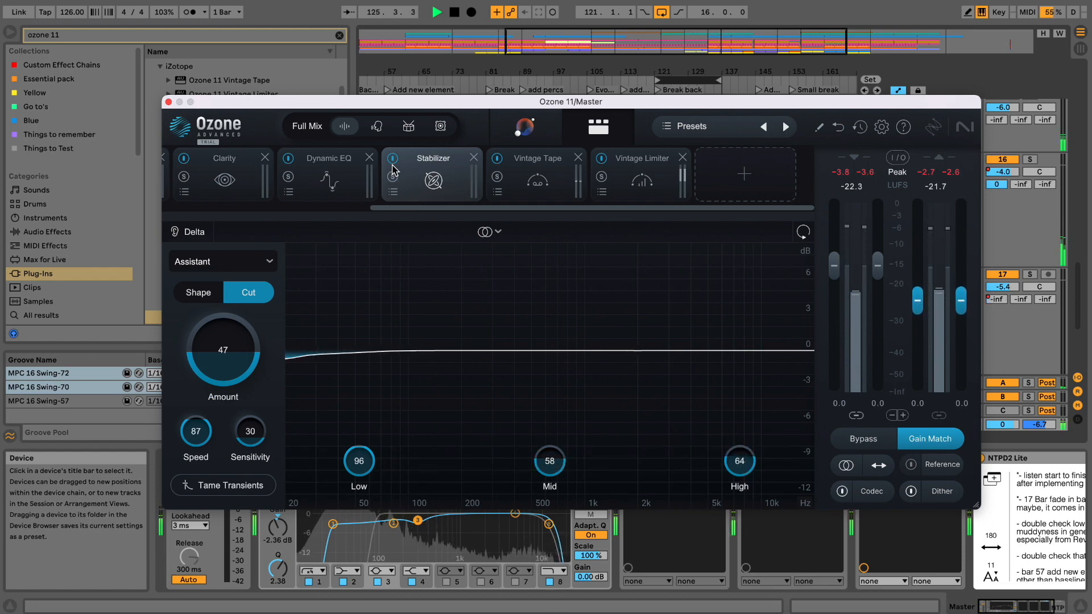
# Compare the mix with the Stabilizer switched off and on, and with all processing bypassed and restored
pyautogui.click(392, 160)
pyautogui.click(392, 159)
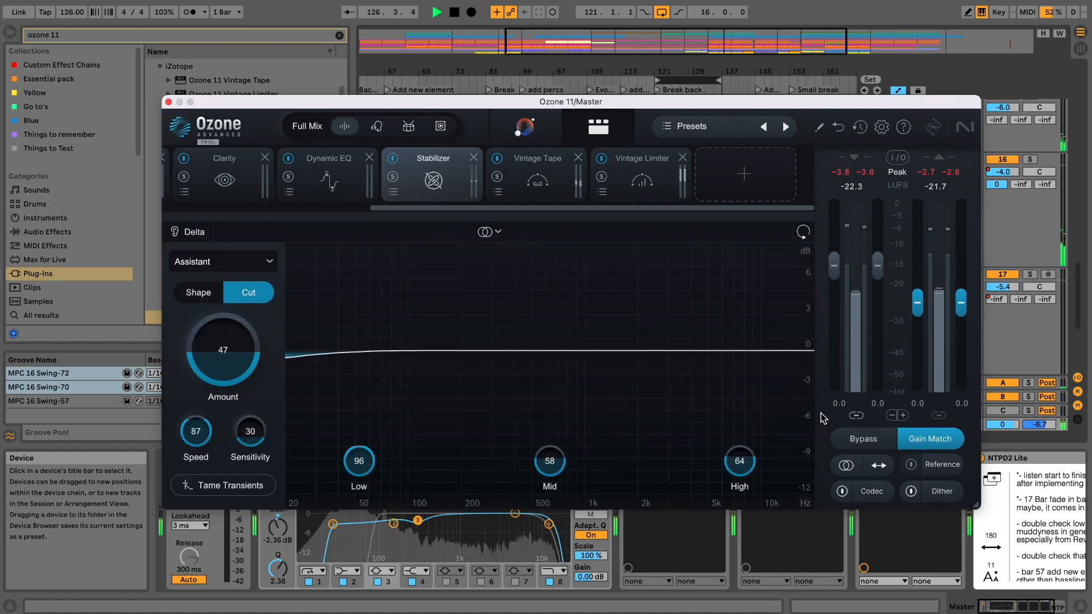
pyautogui.click(853, 439)
pyautogui.click(853, 440)
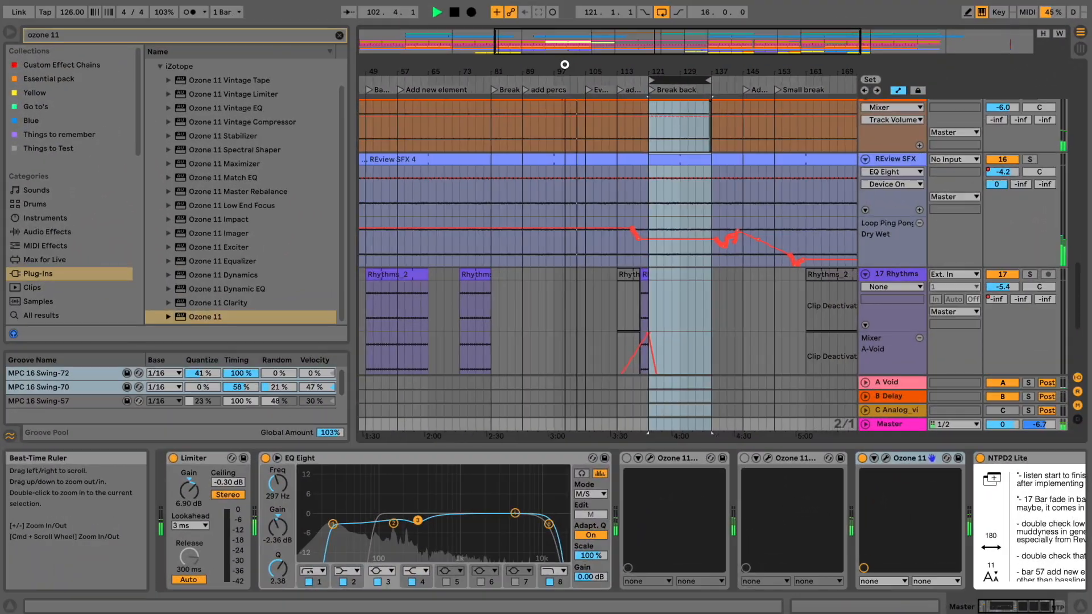
# Reopen Ozone 11 on the Master track and enable Gain Match
pyautogui.moveTo(565, 65); pyautogui.dragTo(567, 65)
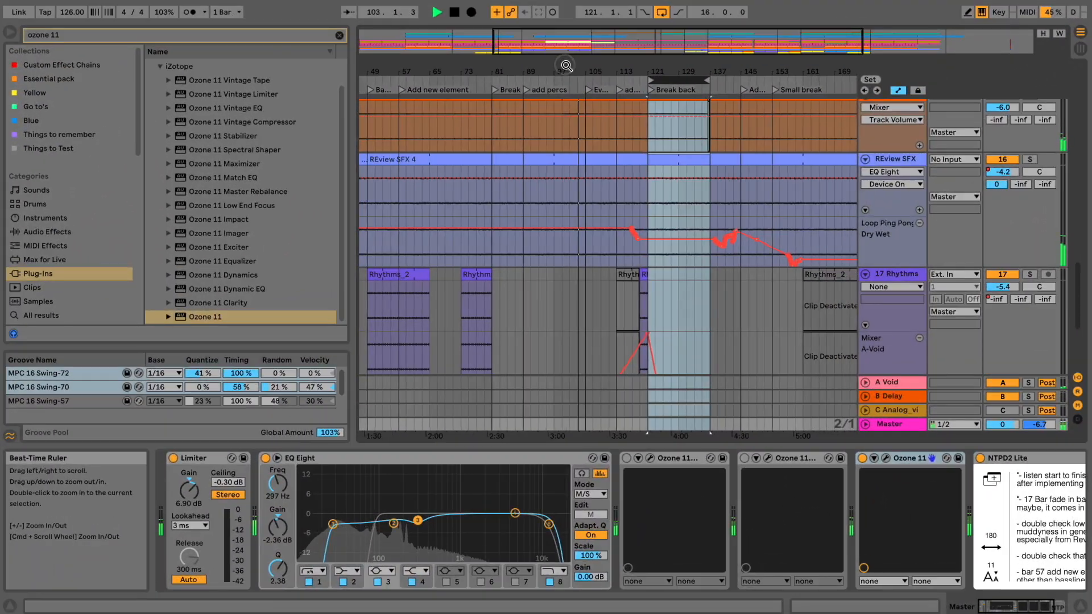
pyautogui.click(884, 457)
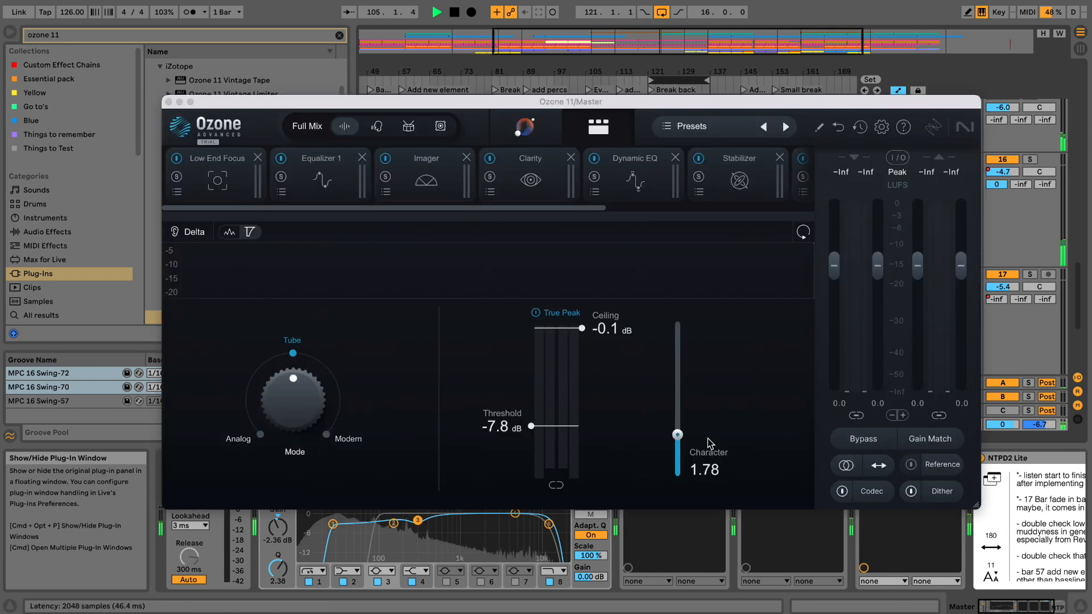
pyautogui.click(928, 442)
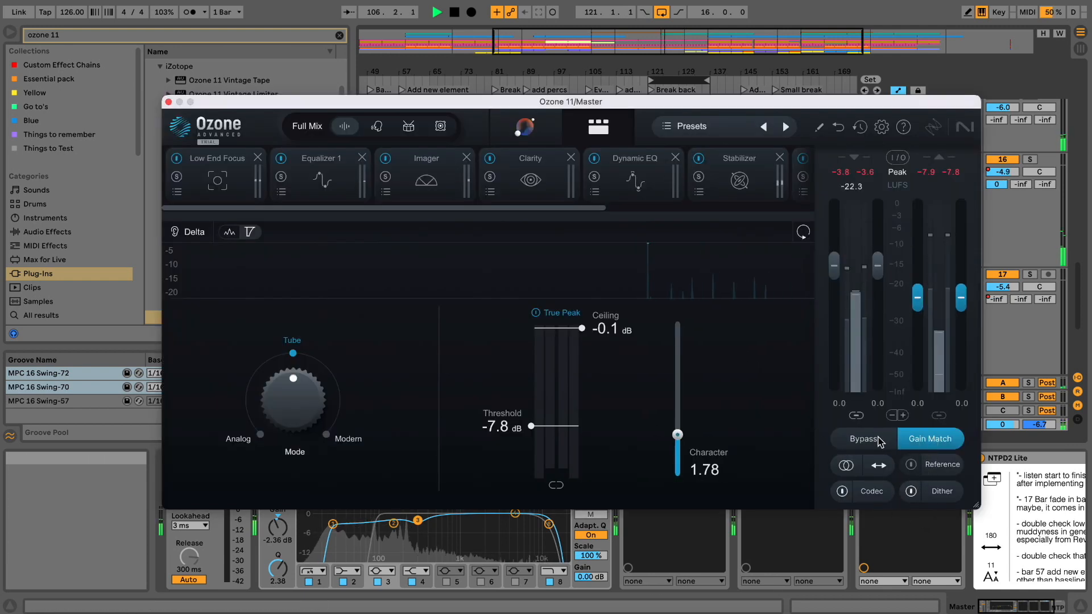
# Compare the gain-matched master repeatedly with all processing bypassed and active, and close the Ozone window
pyautogui.click(879, 439)
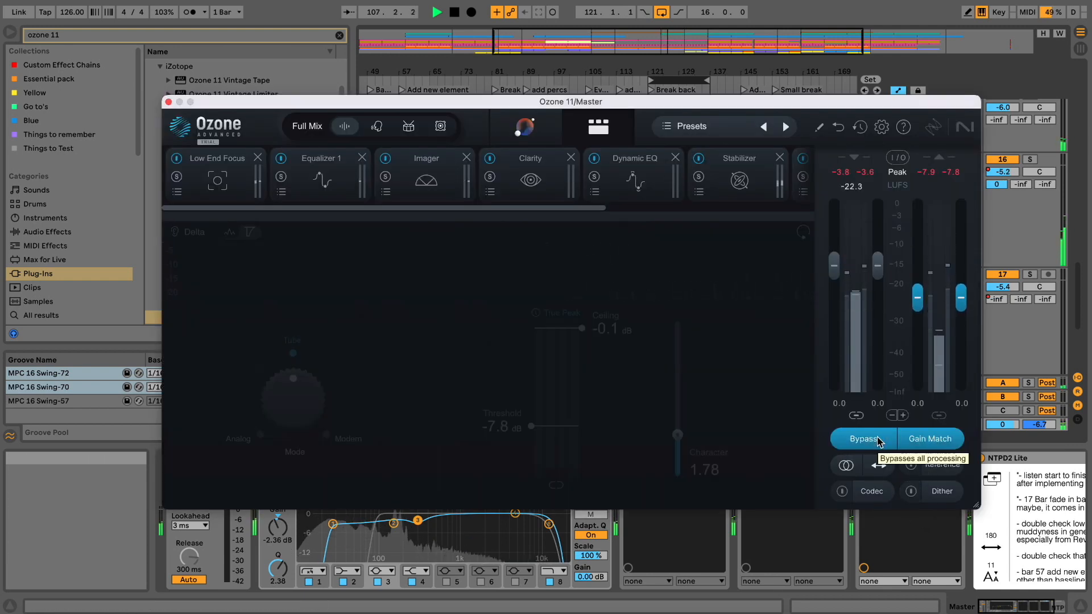
pyautogui.click(879, 441)
pyautogui.click(878, 440)
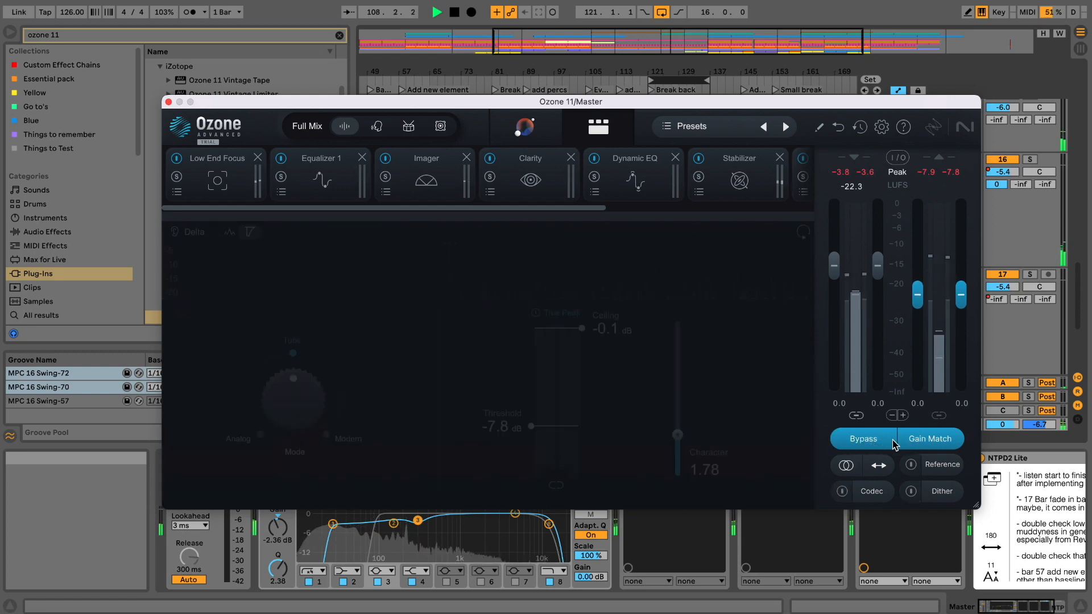
pyautogui.click(887, 444)
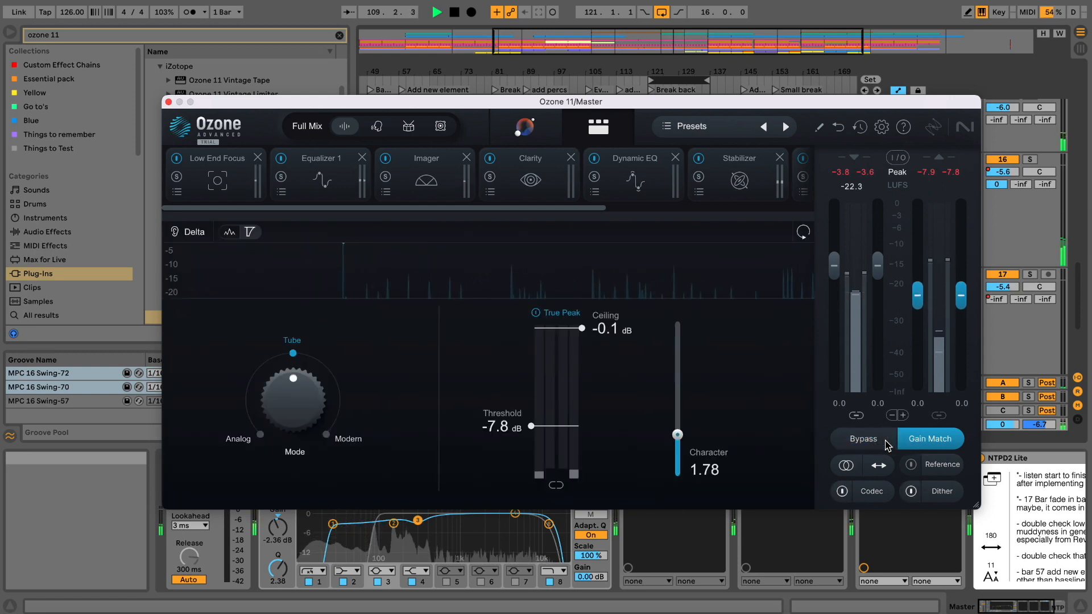
pyautogui.click(878, 442)
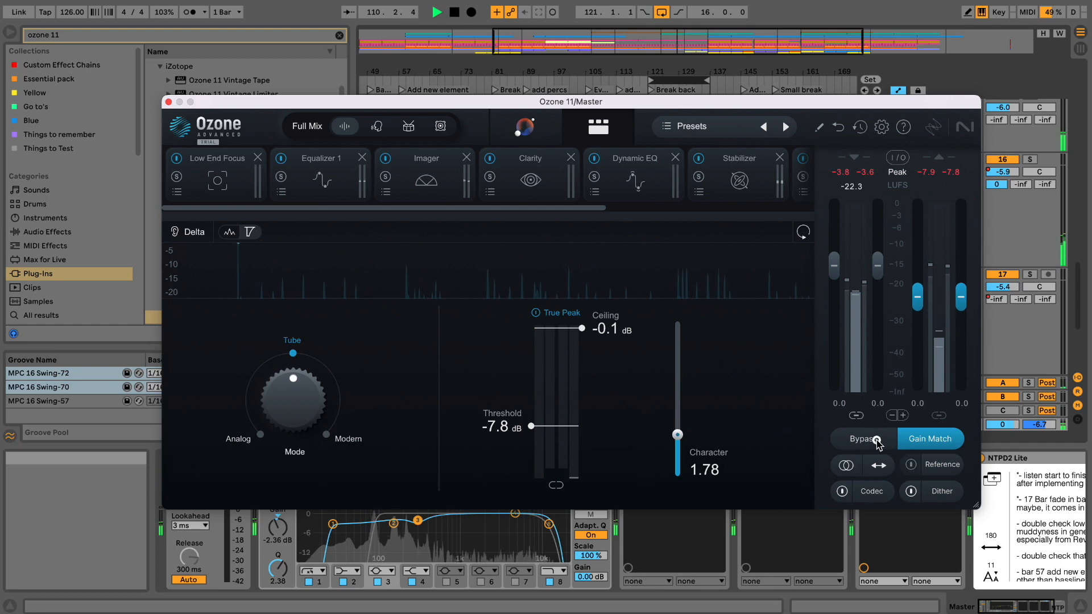
pyautogui.click(876, 443)
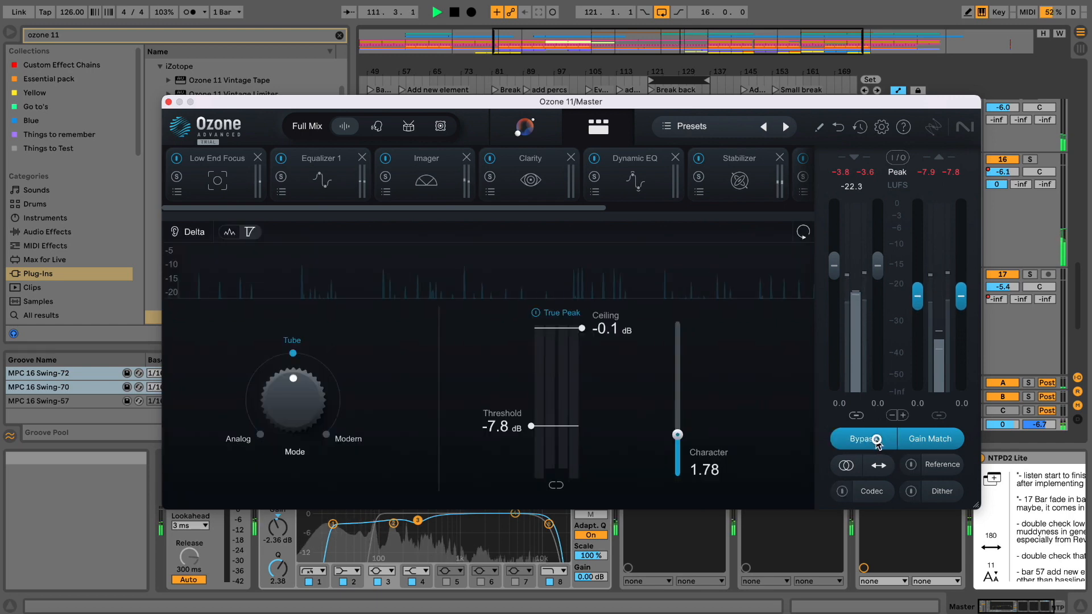
pyautogui.click(169, 102)
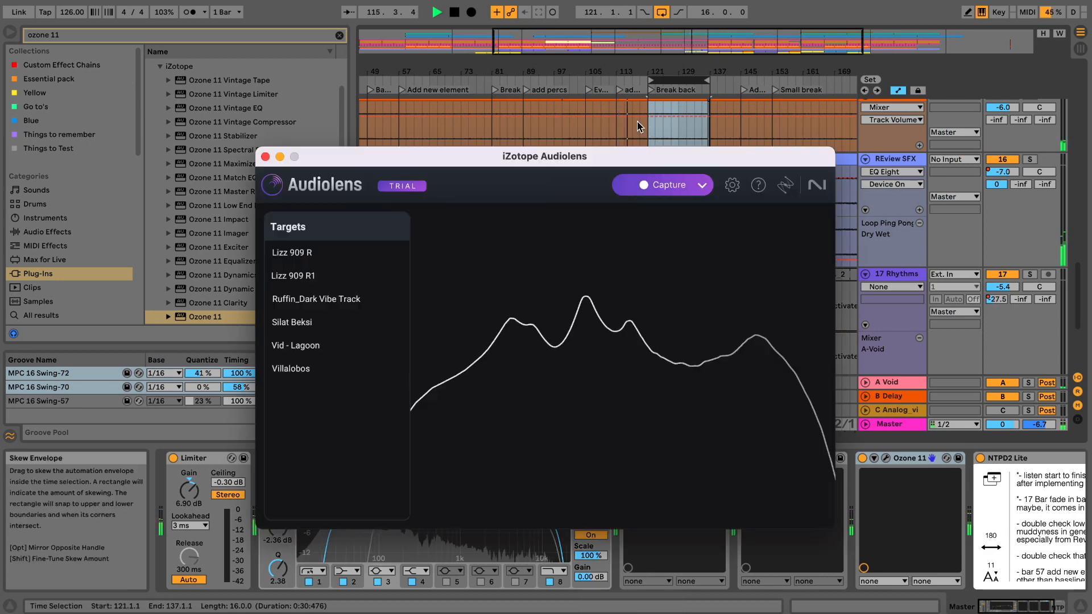
# In Audiolens, compare the processed mix's spectrum with the Vid - Lagoon and Silat Beksi targets
pyautogui.click(326, 345)
pyautogui.click(325, 317)
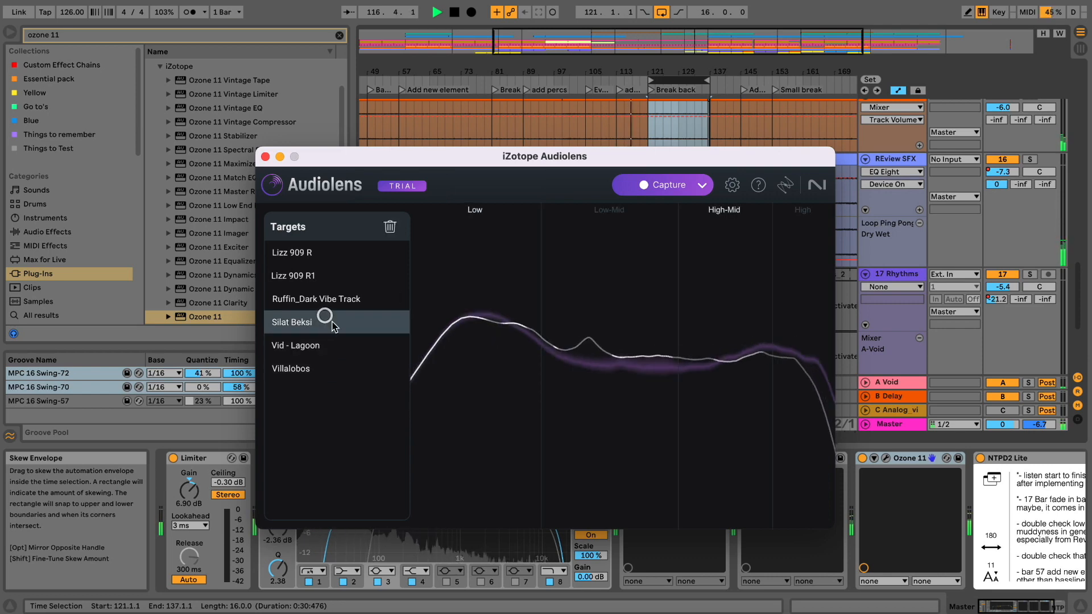
pyautogui.click(312, 355)
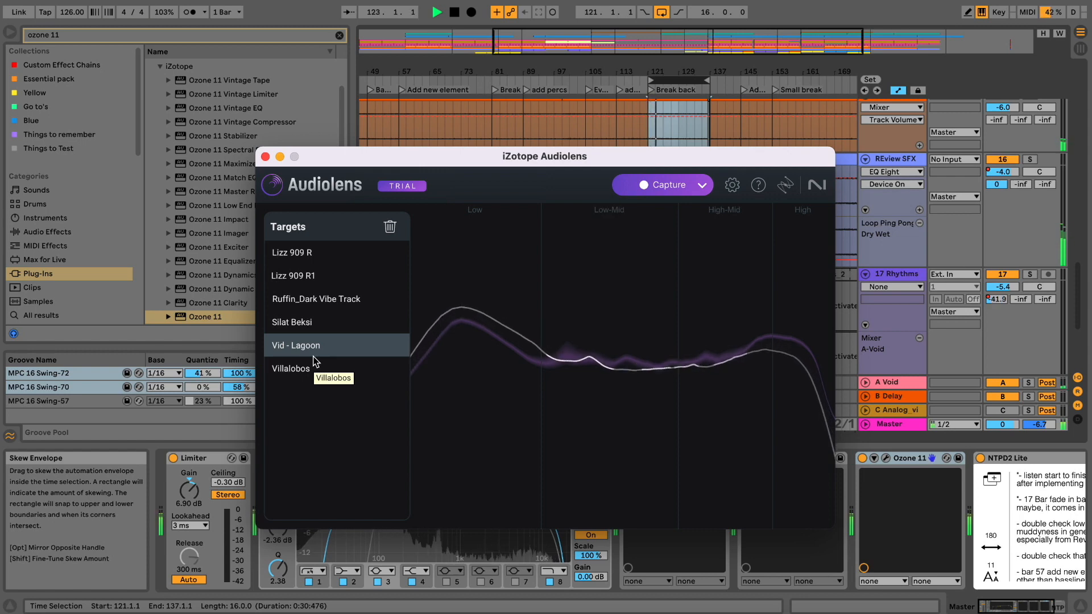
pyautogui.click(302, 326)
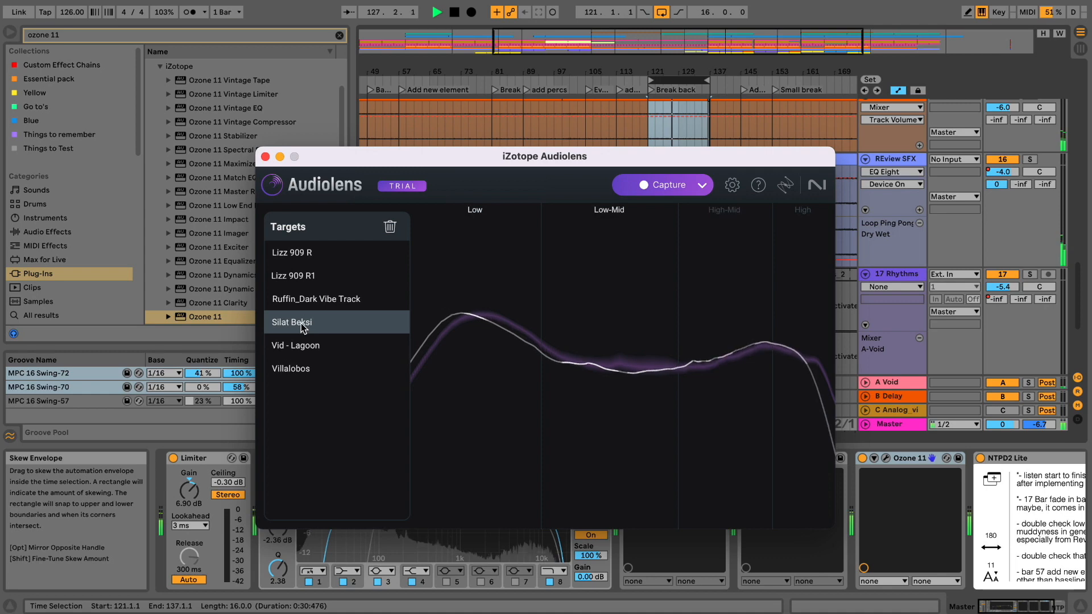
# Move the Audiolens window aside, reopen Ozone 11 on the Master, and bypass all its processing
pyautogui.moveTo(312, 163); pyautogui.dragTo(174, 79)
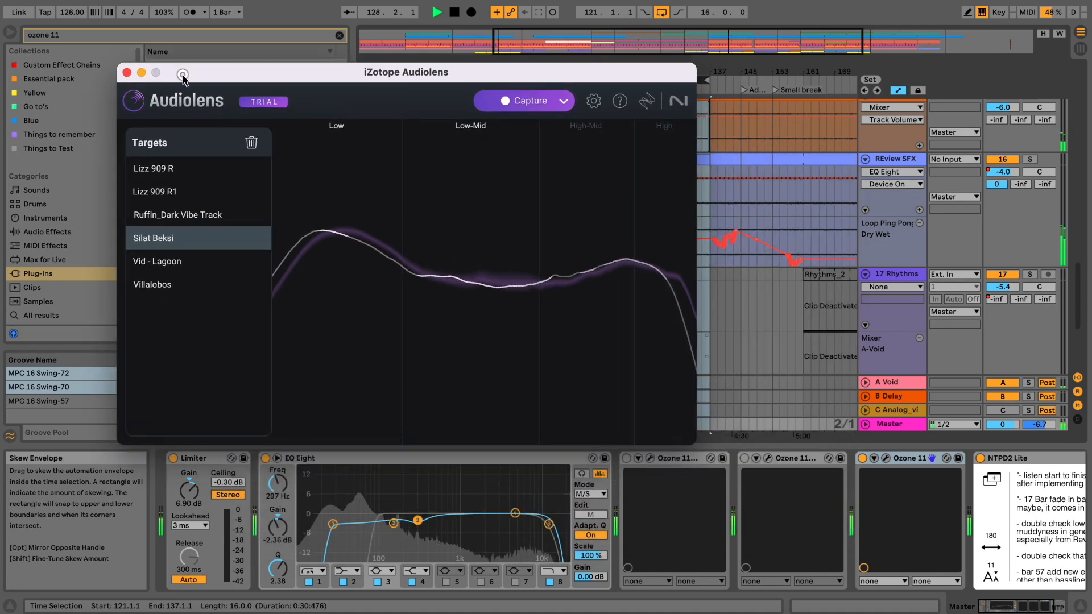
pyautogui.click(885, 458)
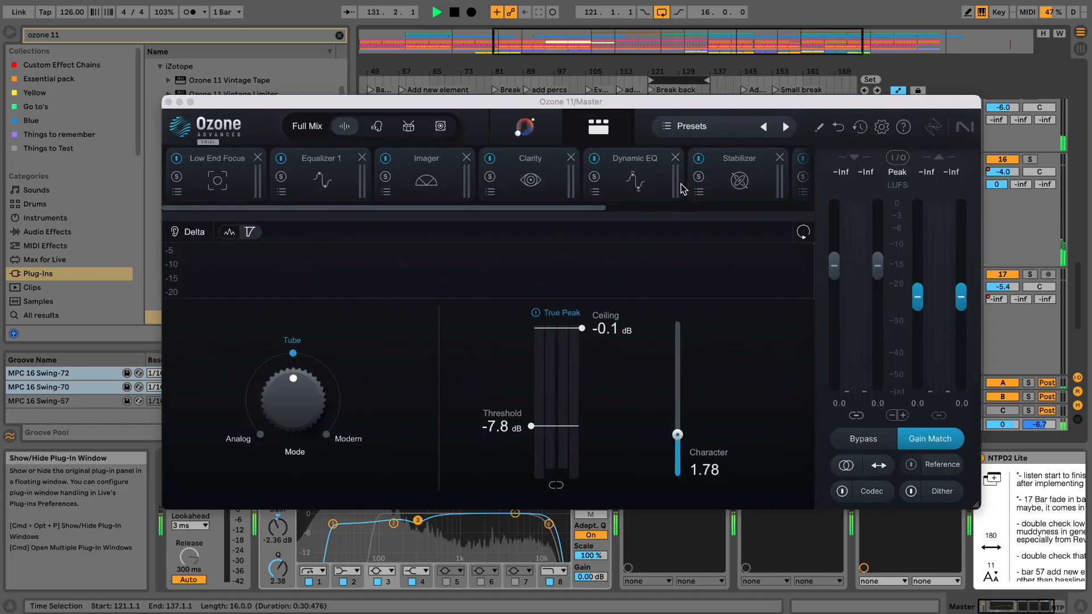
pyautogui.click(863, 438)
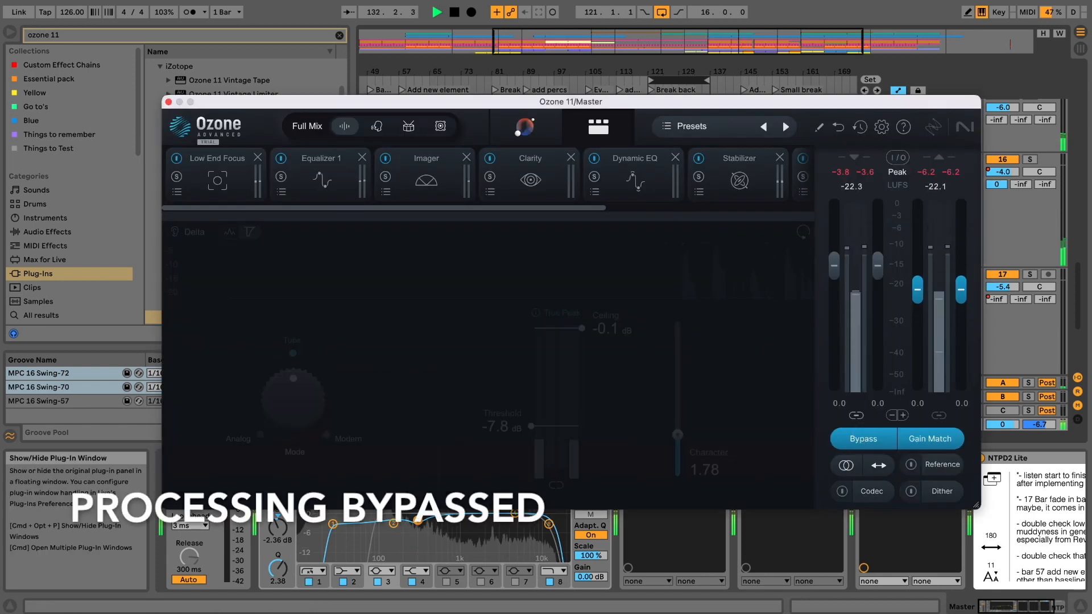
# Switch back to Audiolens and compare the bypassed mix's spectrum with the Vid - Lagoon and Villalobos targets
pyautogui.click(631, 613)
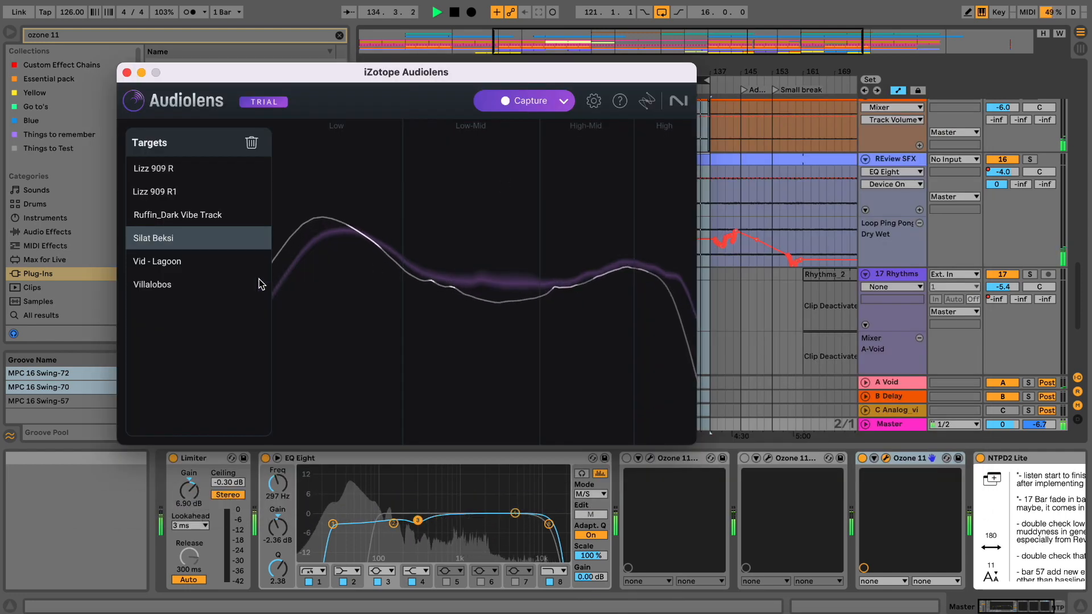
pyautogui.click(232, 262)
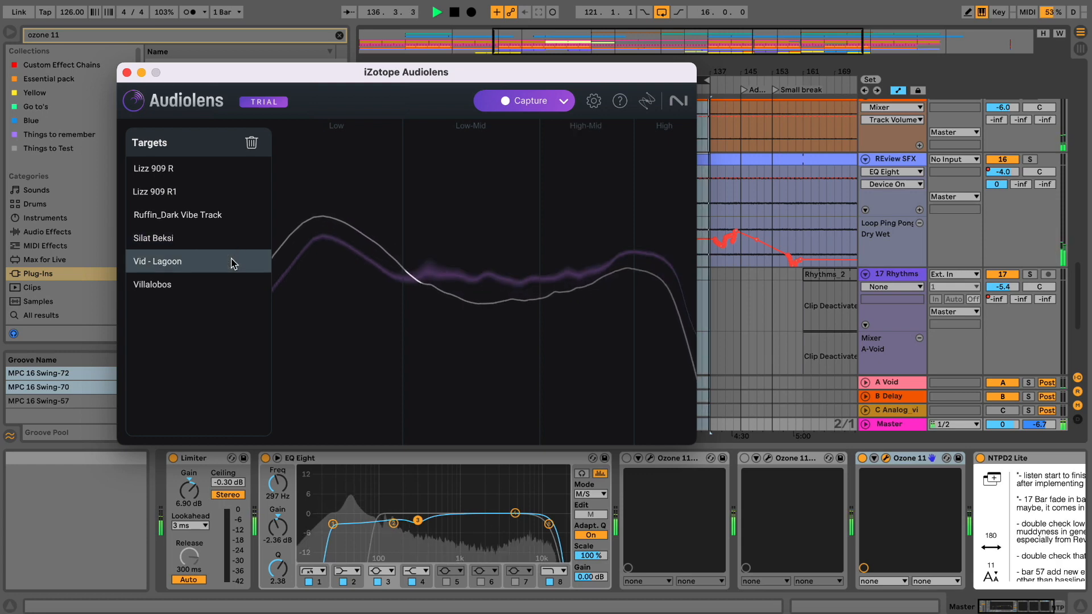
pyautogui.click(207, 285)
pyautogui.click(205, 270)
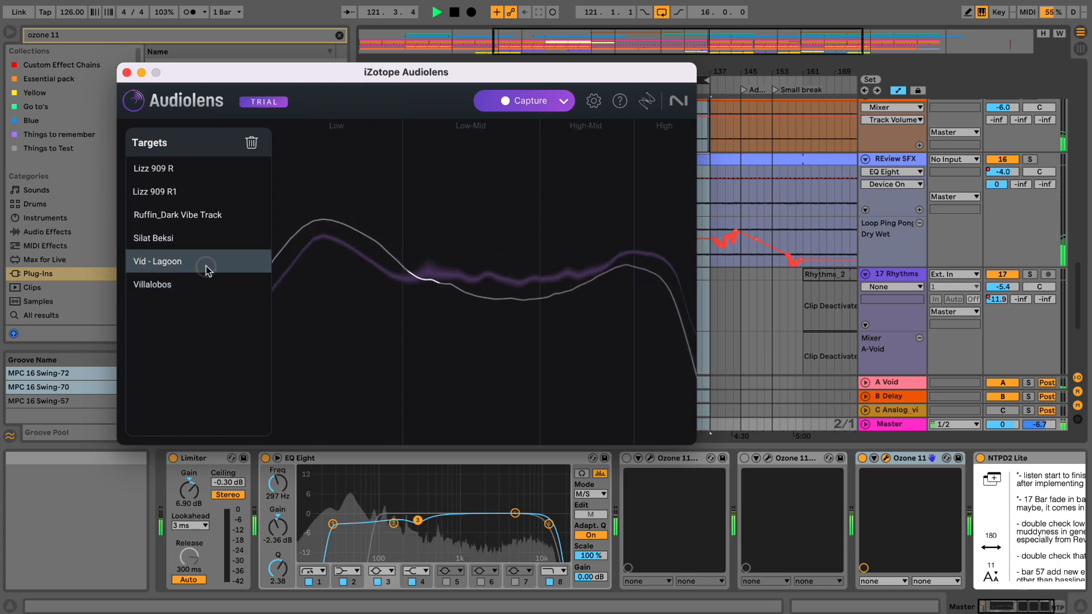
pyautogui.click(886, 459)
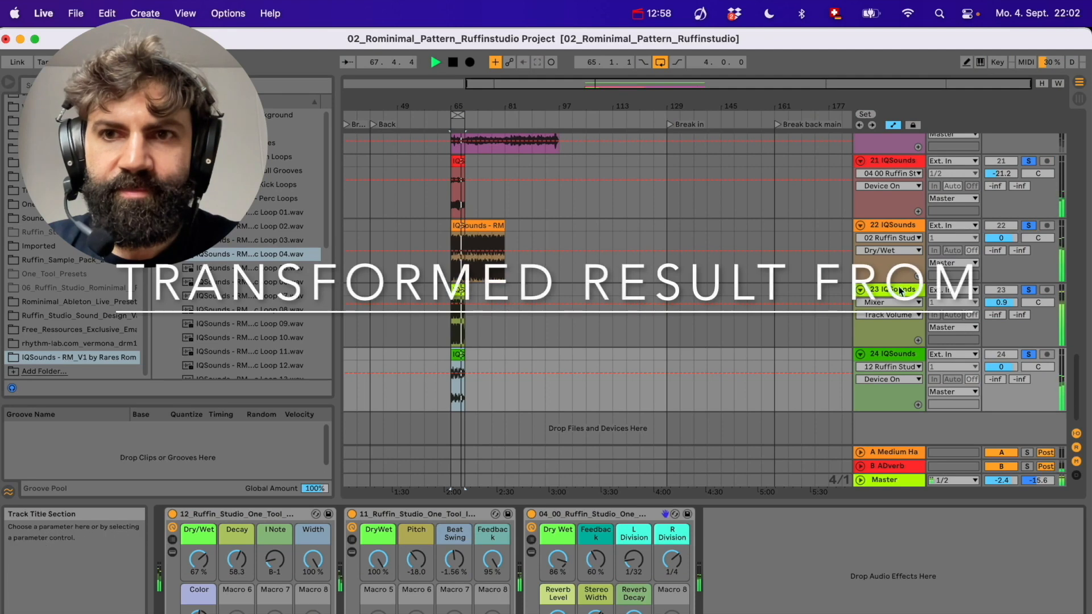
# Switch the IQSounds tracks' effect racks off and on to compare the dry loops with the processed ones
pyautogui.click(900, 291)
pyautogui.click(896, 223)
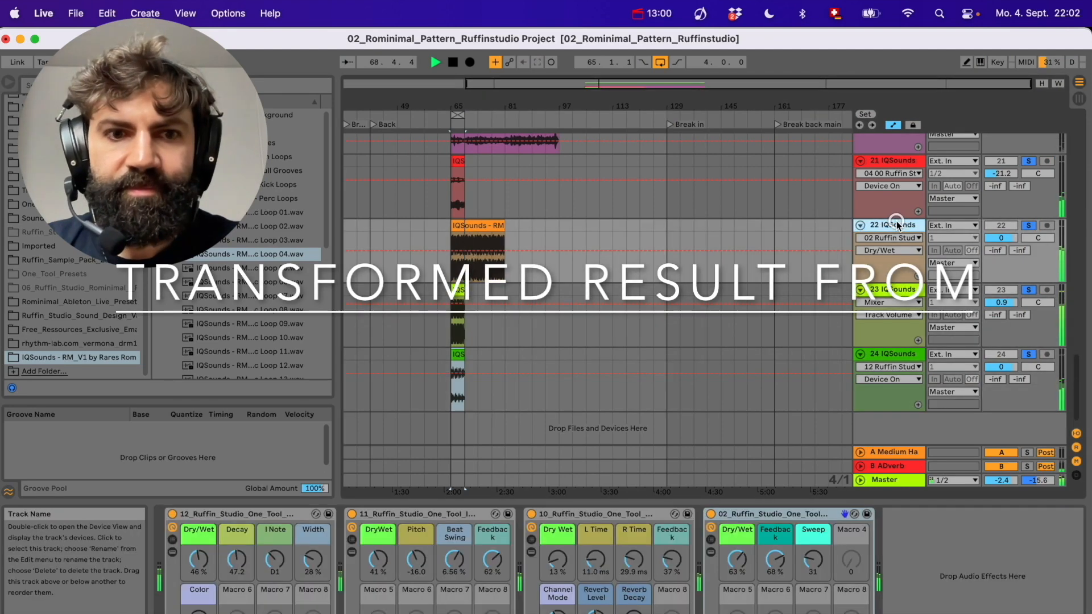
pyautogui.press('m')
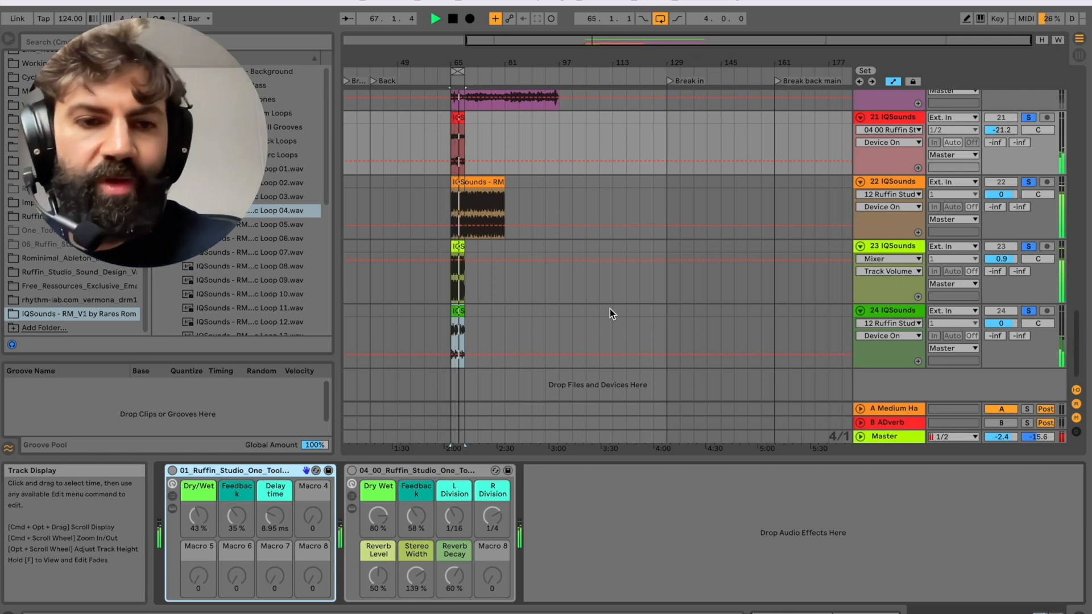
pyautogui.press('m')
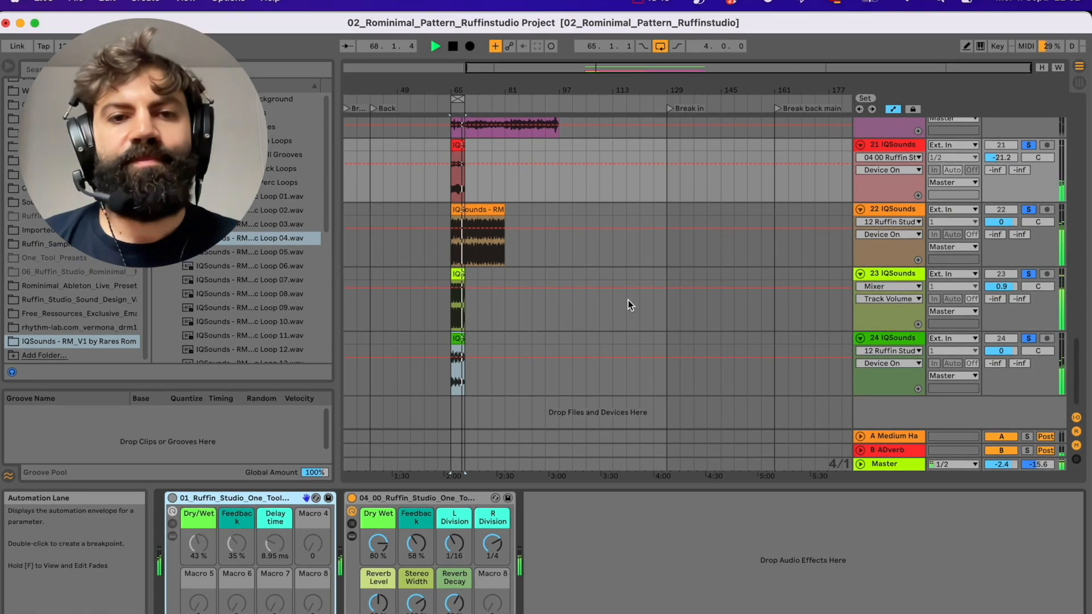
pyautogui.press('space')
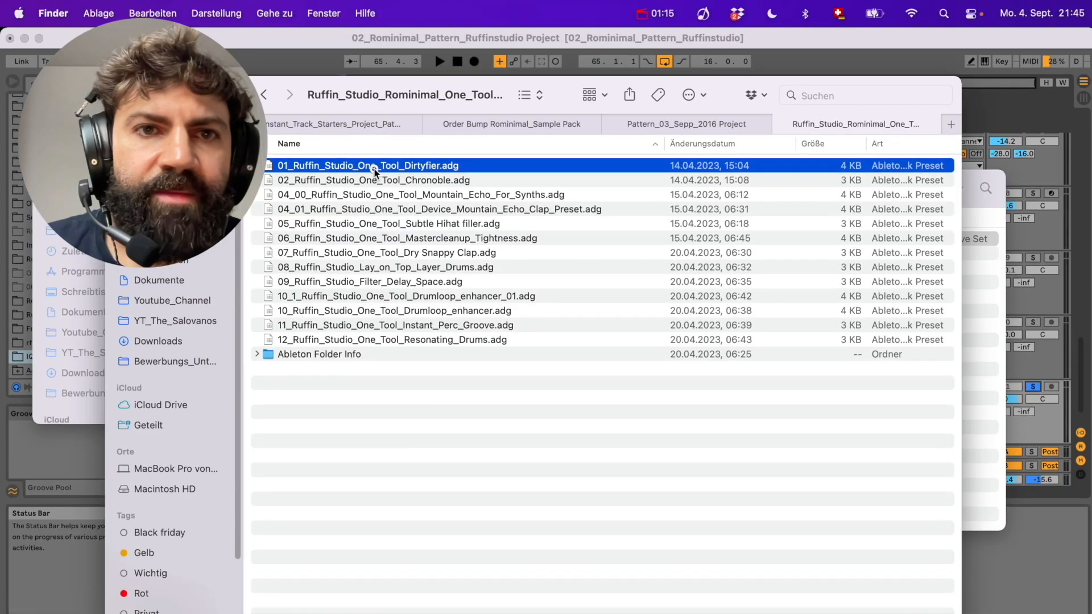
# Load 01_Ruffin_Studio_One_Tool_Dirtyfier.adg onto track 21 IQSounds and raise its Dry/Wet to about 53 %
pyautogui.moveTo(374, 170); pyautogui.dragTo(352, 512)
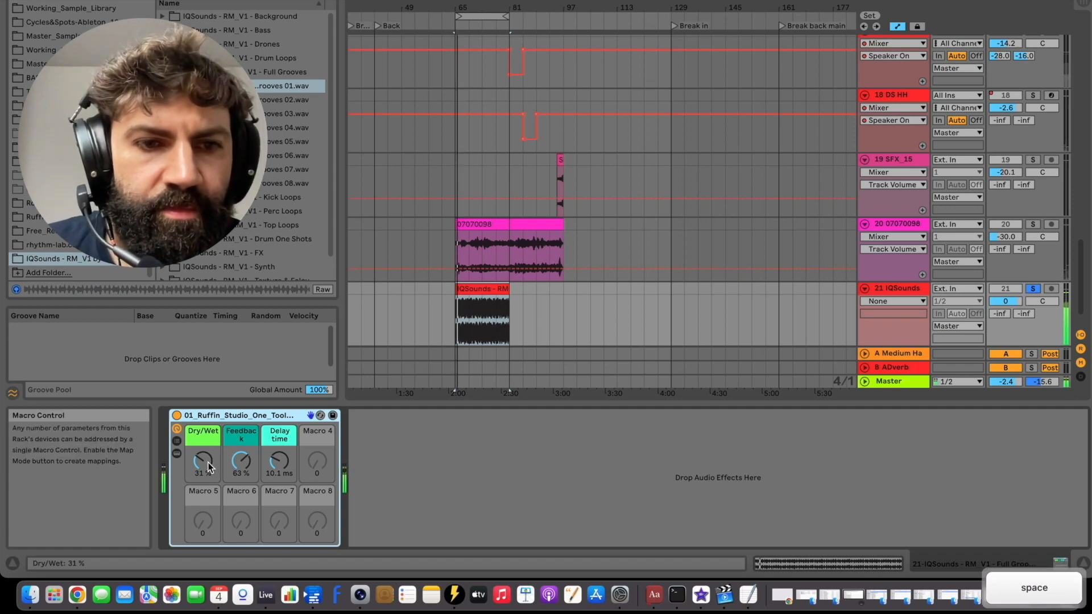
pyautogui.moveTo(208, 468); pyautogui.dragTo(207, 462)
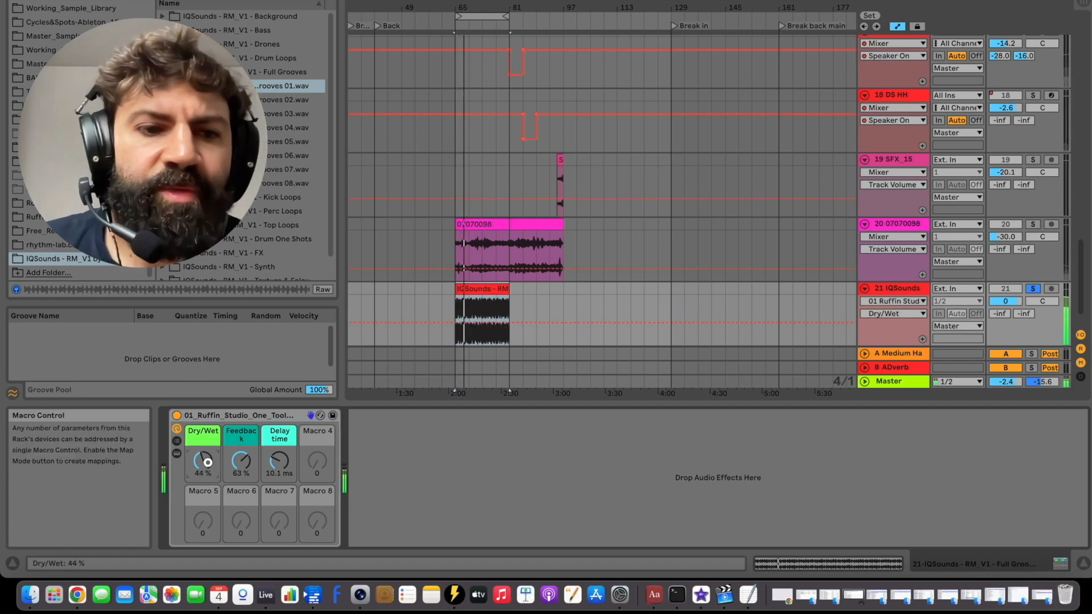
pyautogui.moveTo(208, 462); pyautogui.dragTo(208, 465)
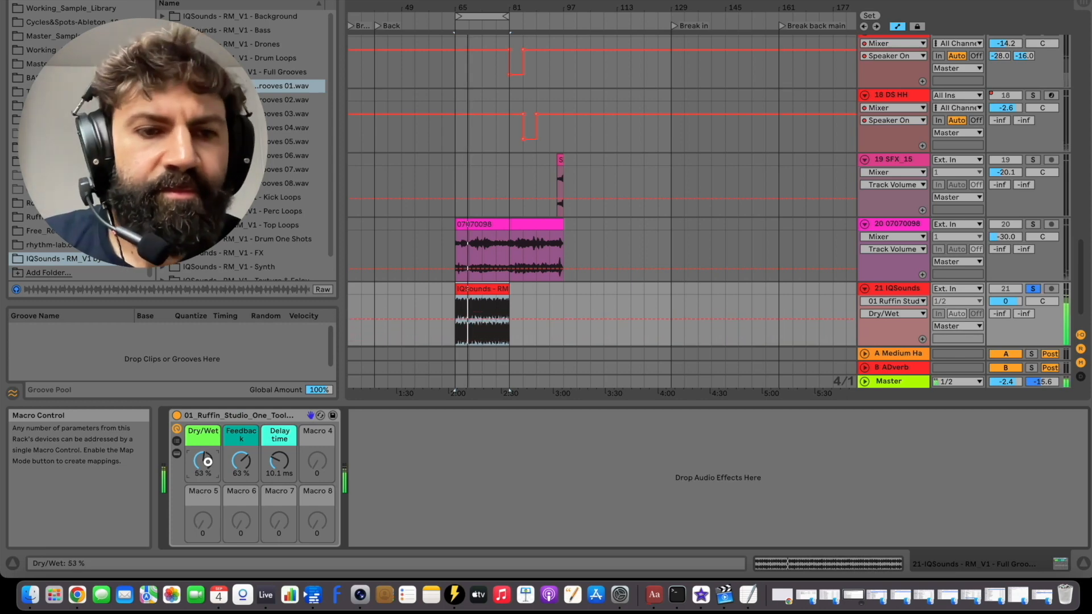
pyautogui.moveTo(208, 463); pyautogui.dragTo(207, 462)
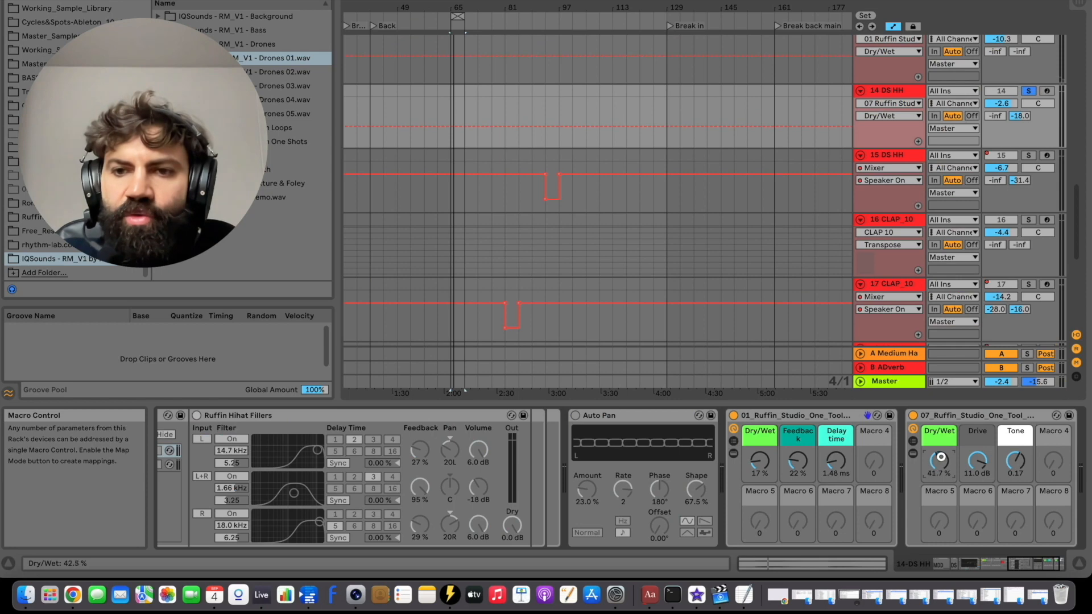
# With track 14 DS HH playing, adjust the 07 rack's Dry/Wet and the 01 rack's Delay time and Dry/Wet
pyautogui.press('space')
pyautogui.moveTo(934, 452); pyautogui.dragTo(940, 455)
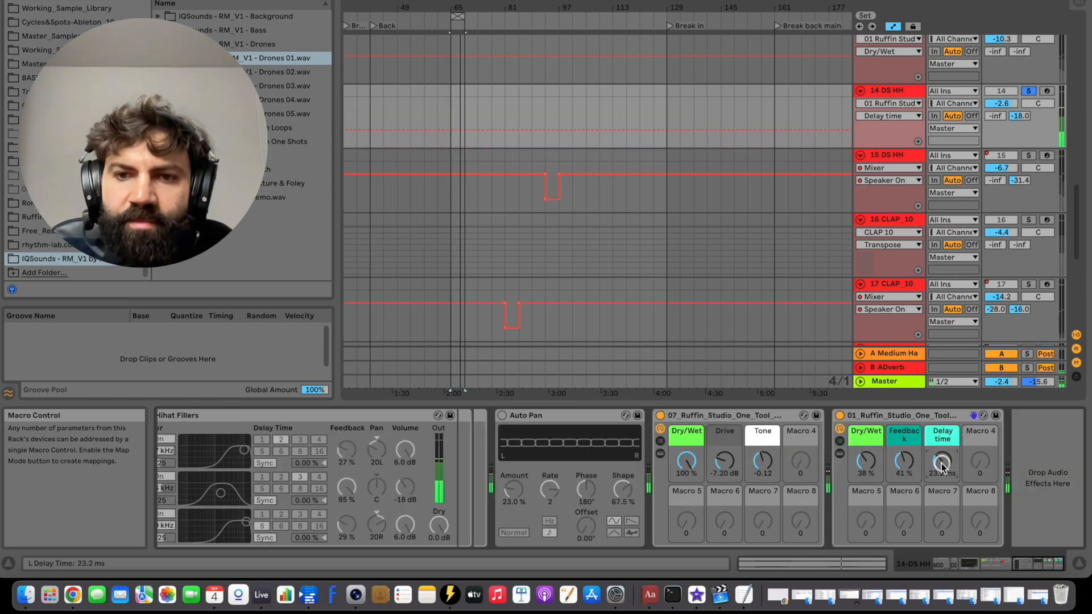
pyautogui.moveTo(942, 466); pyautogui.dragTo(941, 473)
pyautogui.click(868, 462)
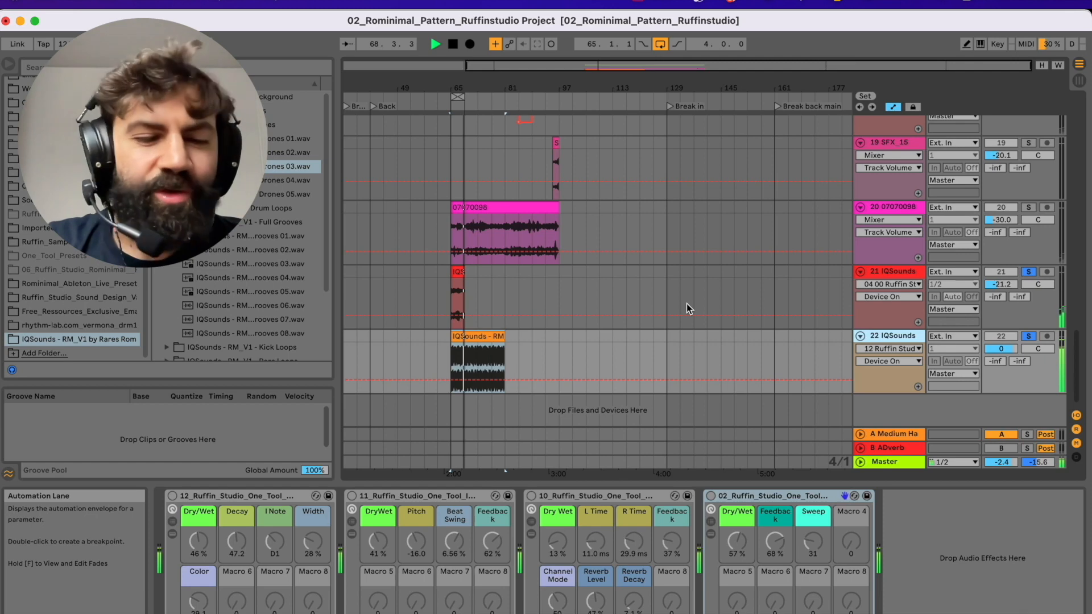
# Raise the 02 rack's Dry/Wet on track 22 IQSounds, and set the volume of the Kick Loop 01 track to 0.9
pyautogui.click(687, 304)
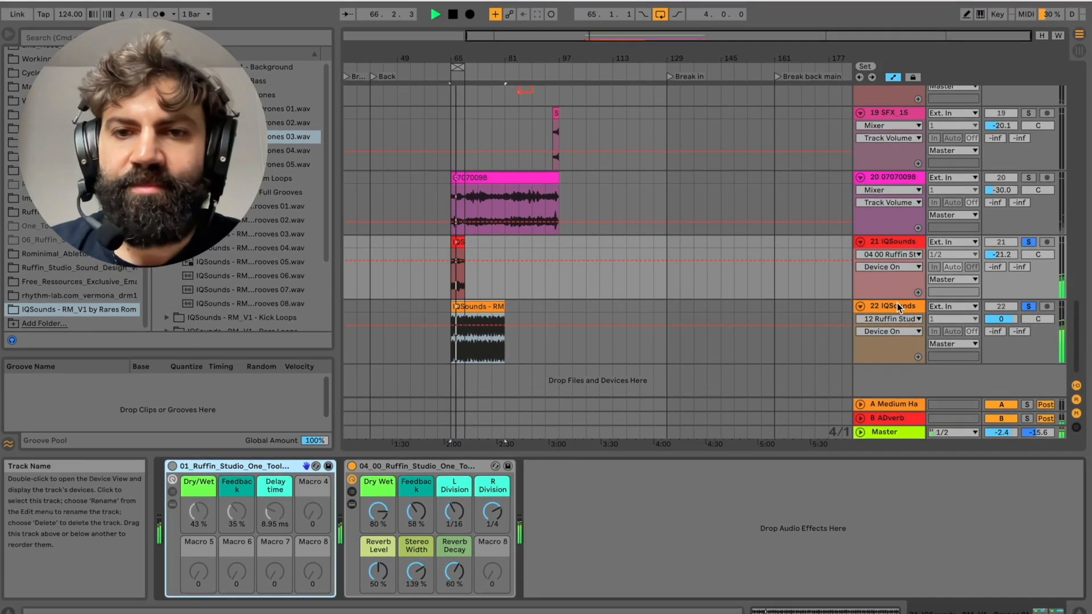
pyautogui.click(890, 317)
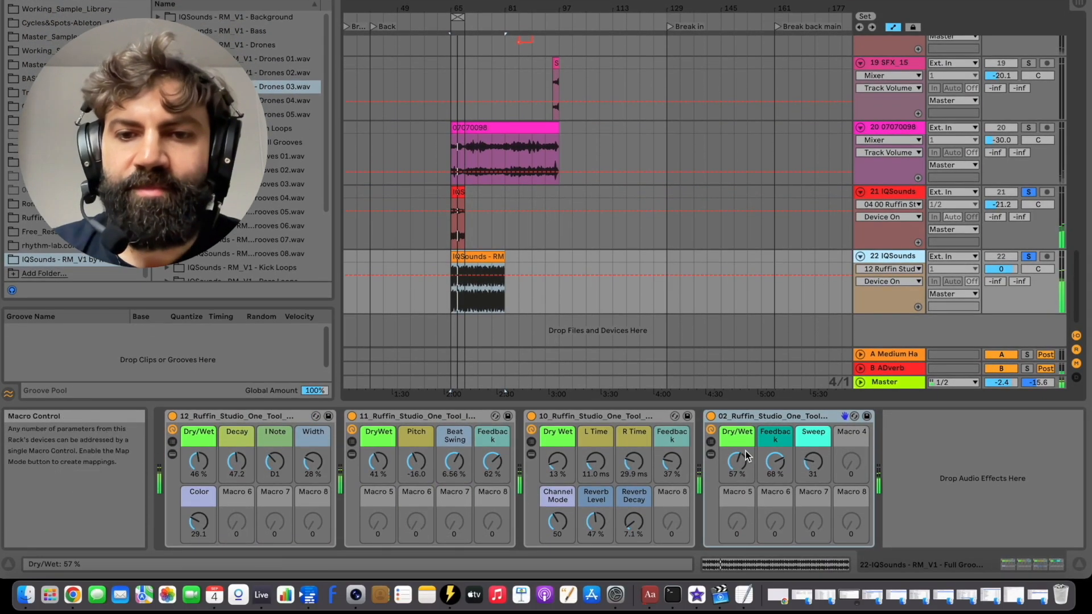
pyautogui.moveTo(747, 454); pyautogui.dragTo(746, 450)
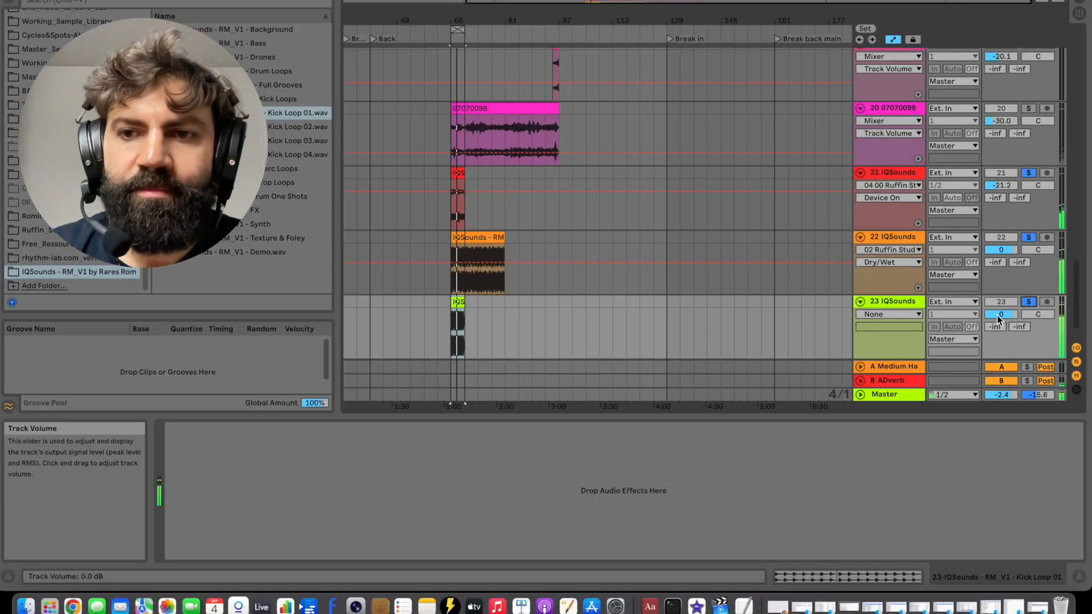
pyautogui.moveTo(997, 315); pyautogui.dragTo(997, 313)
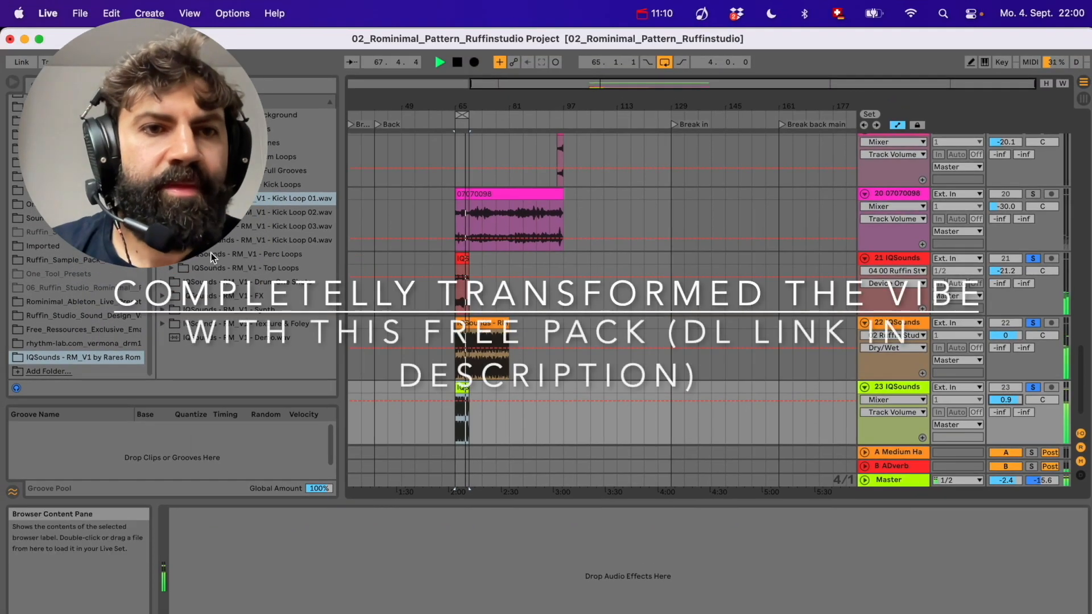
# Add Perc Loop 04 from the IQSounds pack on a new audio track, align the clip to bar 65, and solo the track
pyautogui.click(212, 254)
pyautogui.click(233, 255)
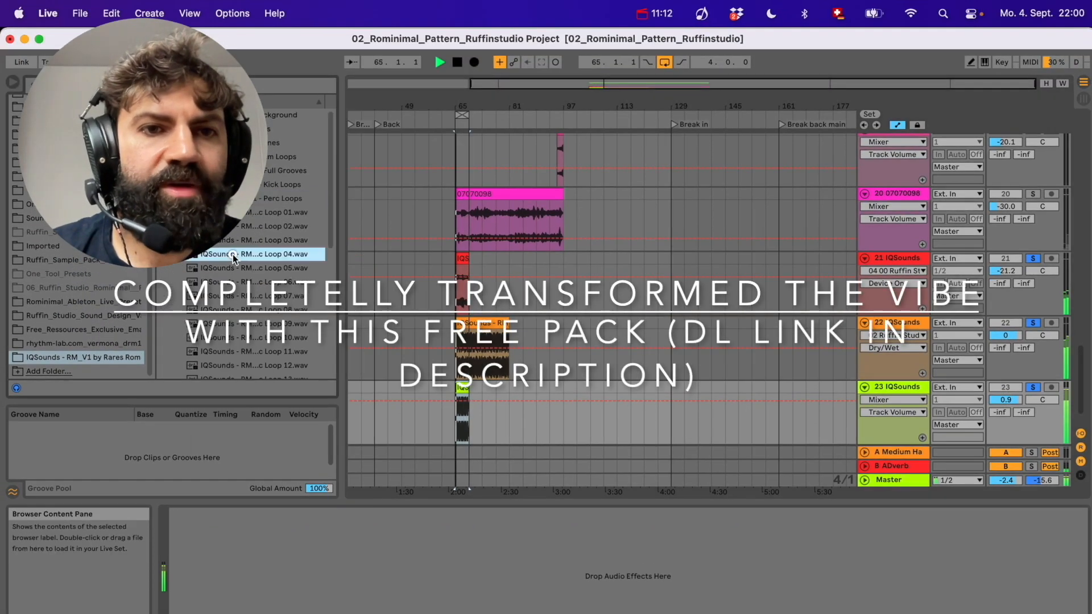
pyautogui.moveTo(243, 261); pyautogui.dragTo(503, 369)
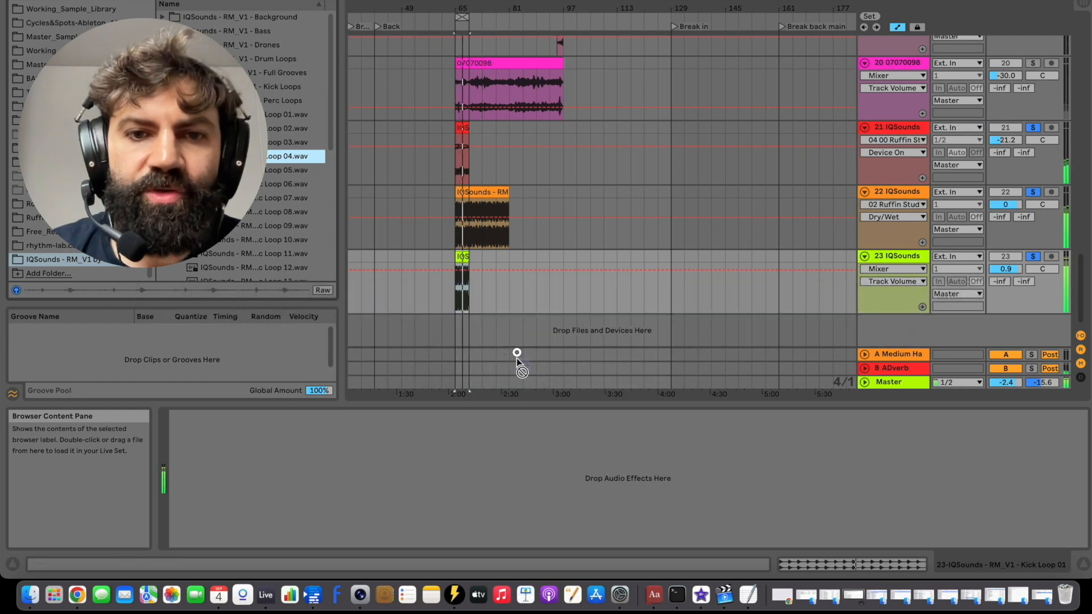
pyautogui.moveTo(511, 330); pyautogui.dragTo(512, 330)
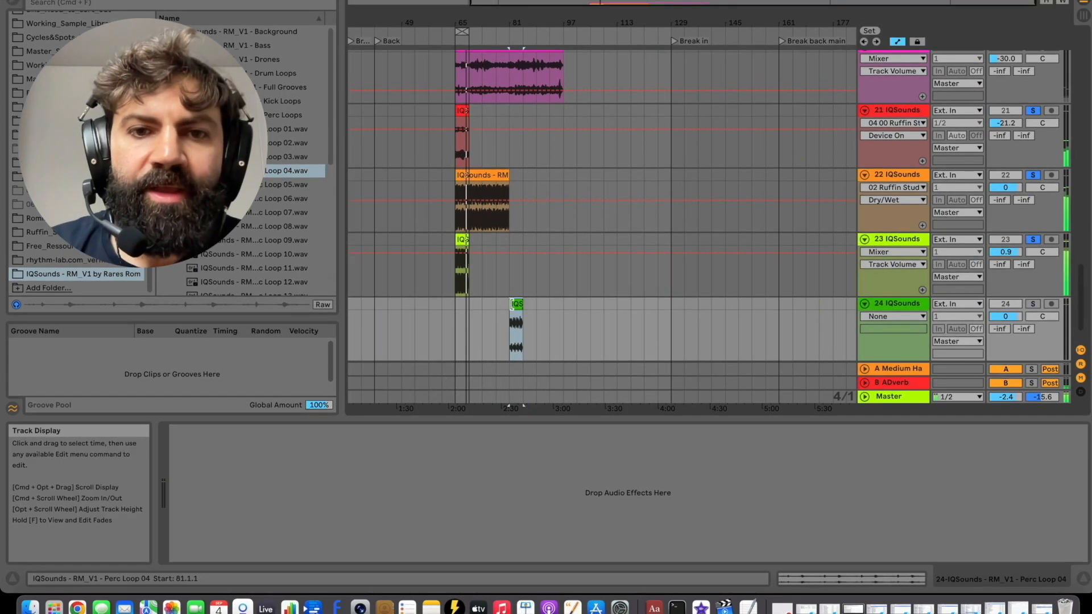
pyautogui.moveTo(514, 292); pyautogui.dragTo(458, 309)
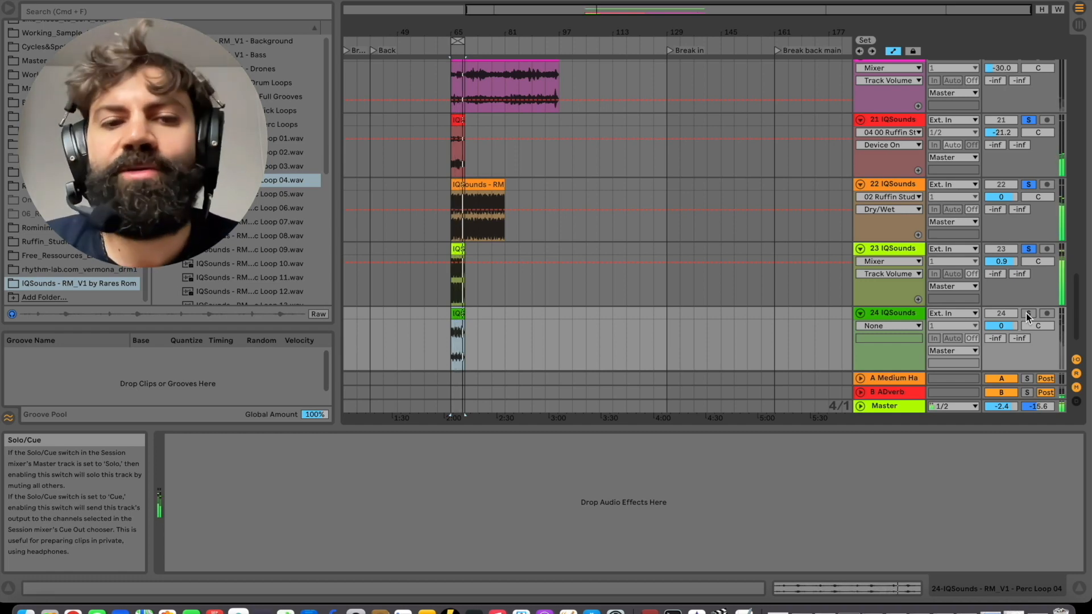
pyautogui.click(1028, 313)
# Show track 24's devices, enter key mapping mode, and toggle the IQSounds tracks' effect racks to compare the sound
pyautogui.click(910, 313)
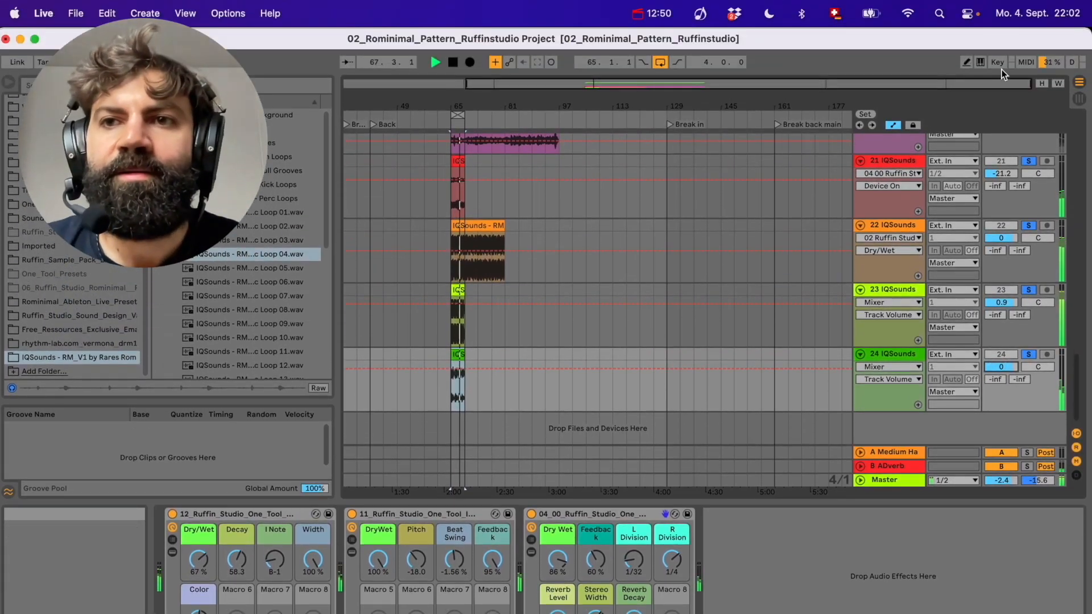
pyautogui.click(997, 64)
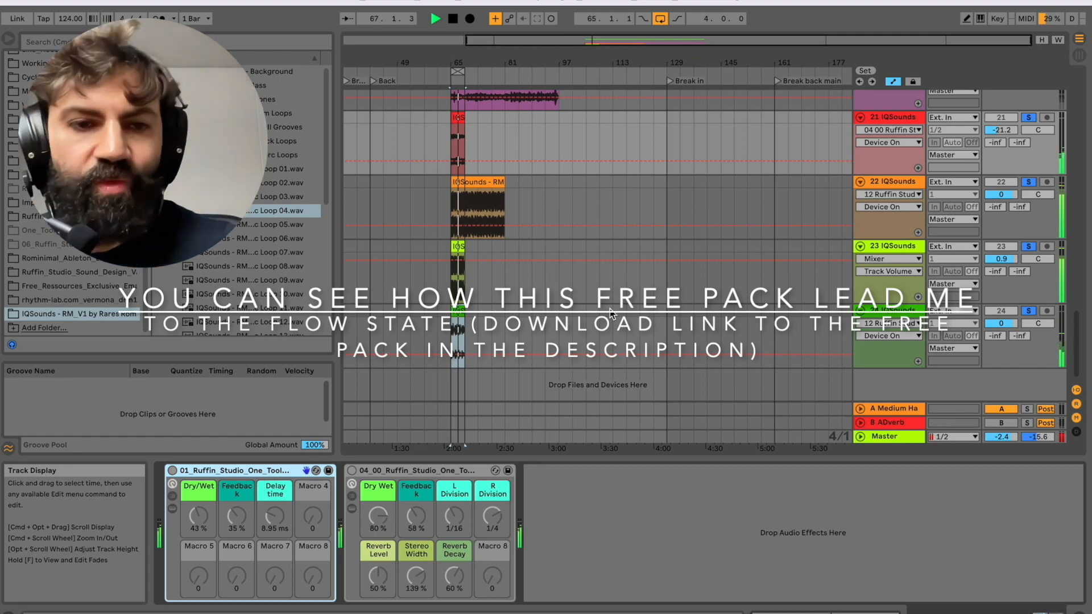
pyautogui.press('m')
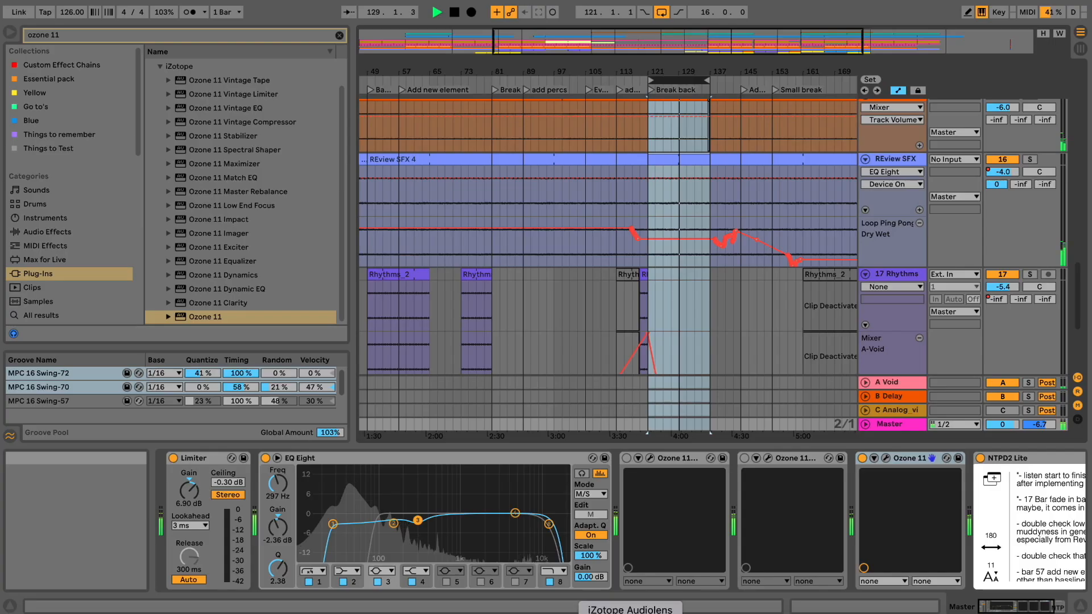
# Bring Audiolens back up, compare the mix's spectrum with the Silat Beksi target, and close its window
pyautogui.click(630, 612)
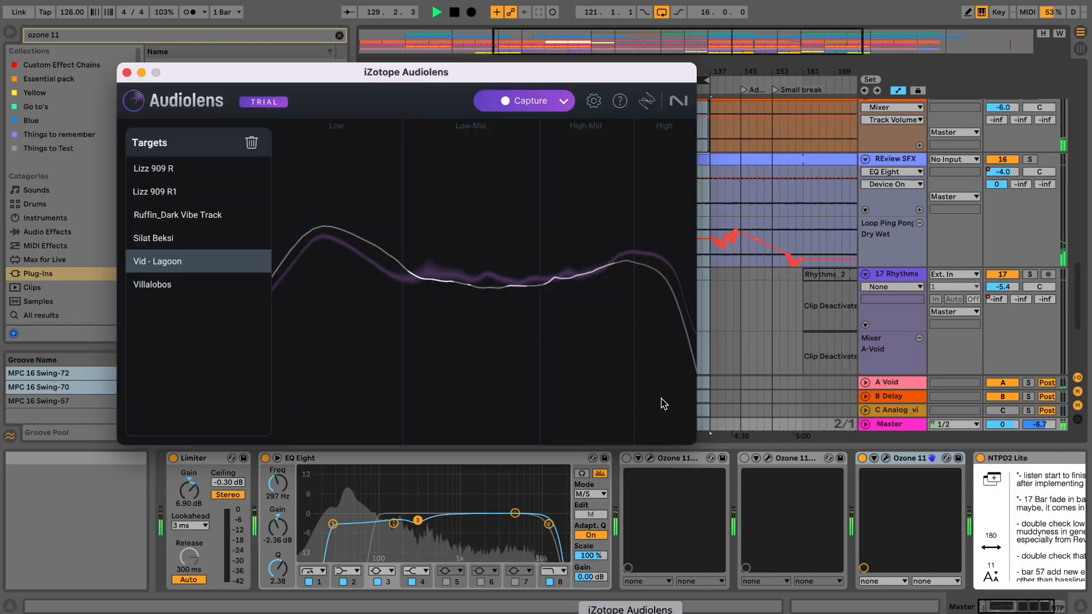
pyautogui.click(198, 241)
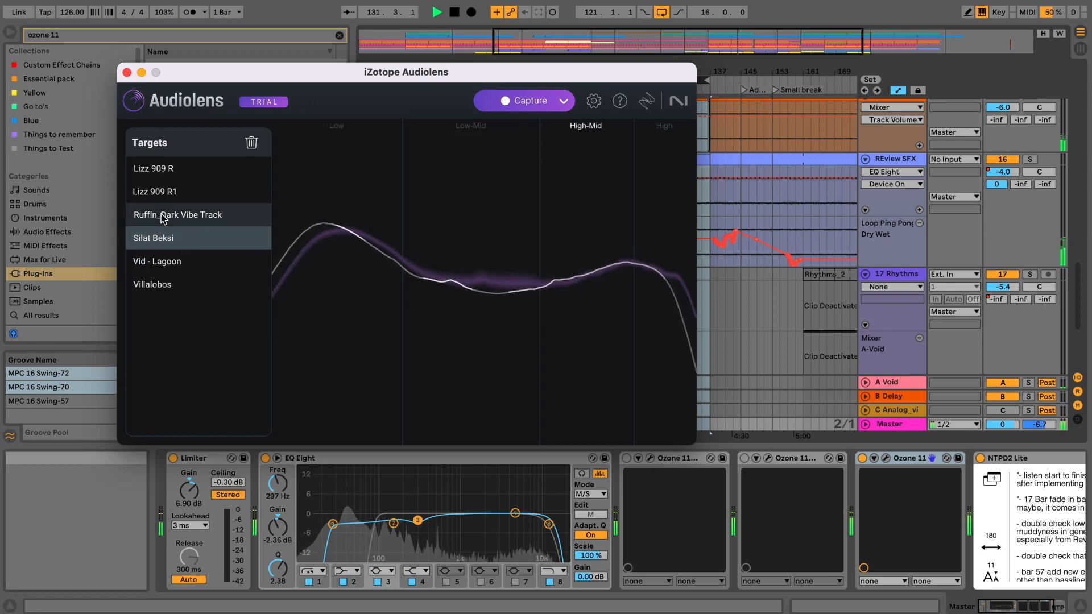
pyautogui.click(126, 73)
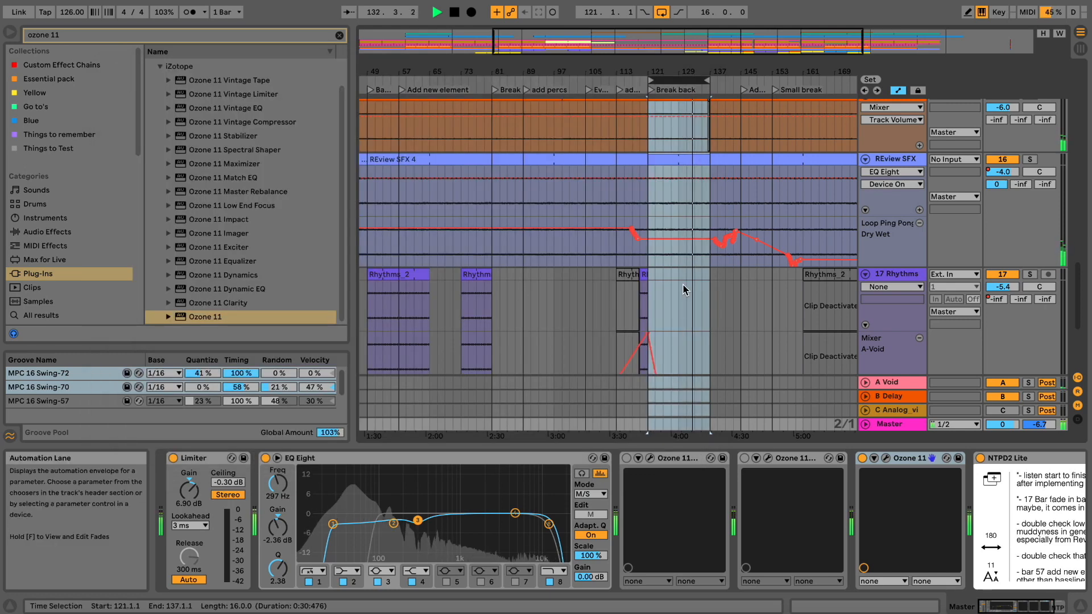
# Delete the two deactivated Ozone 11 module devices between EQ Eight and the main Ozone 11 on the Master
pyautogui.click(784, 459)
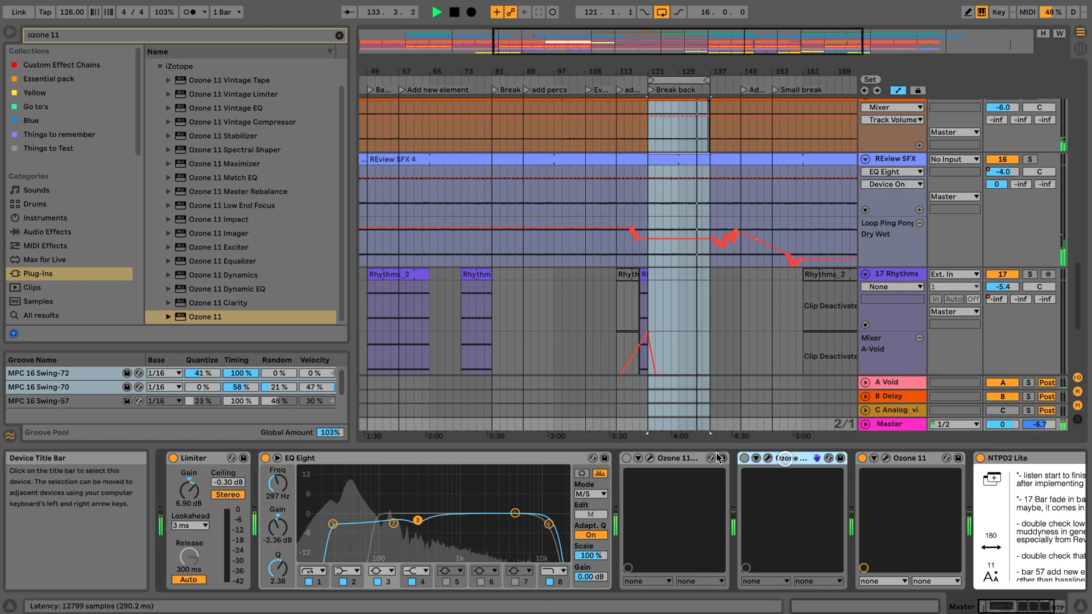
pyautogui.click(675, 459)
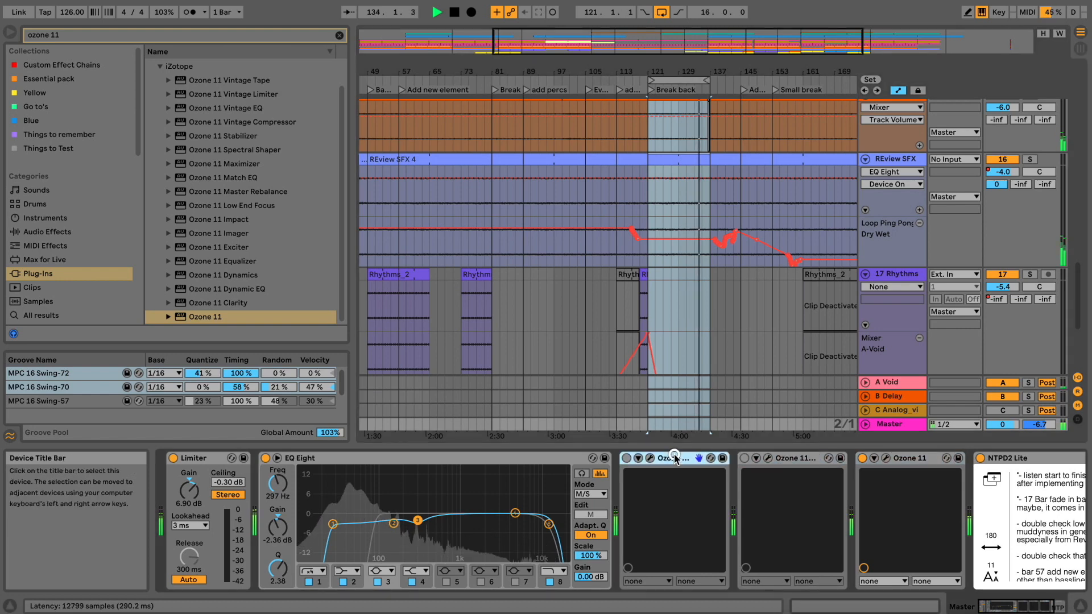
pyautogui.keyDown('shift'); pyautogui.click(796, 460); pyautogui.keyUp('shift')
pyautogui.press('Delete')
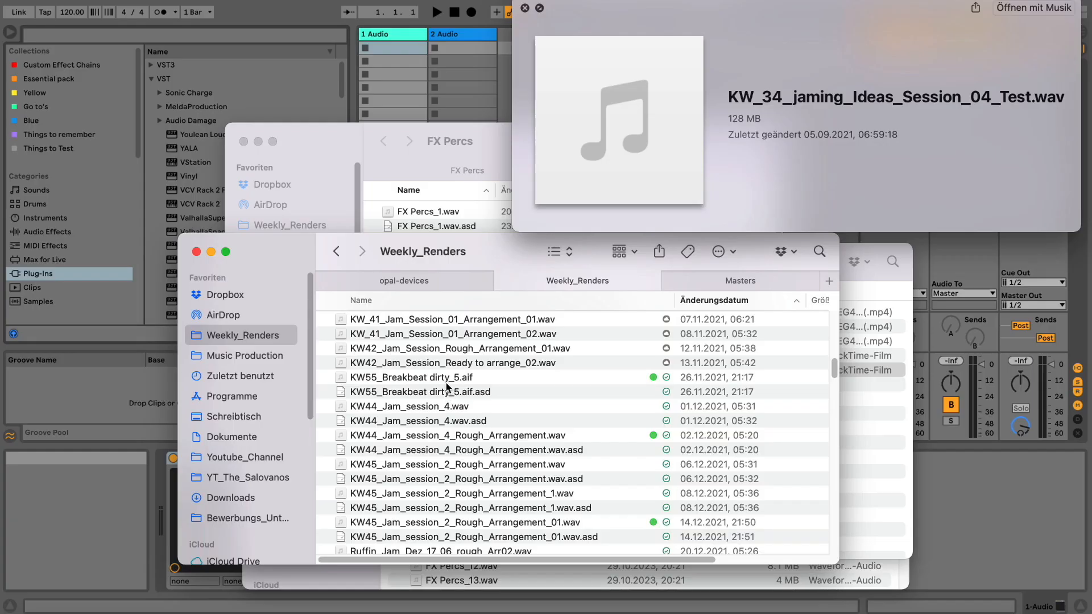
# Load KW55_Breakbeat dirty_5.aif from the Weekly_Renders folder into track 1's first clip slot, and close the file preview
pyautogui.click(447, 378)
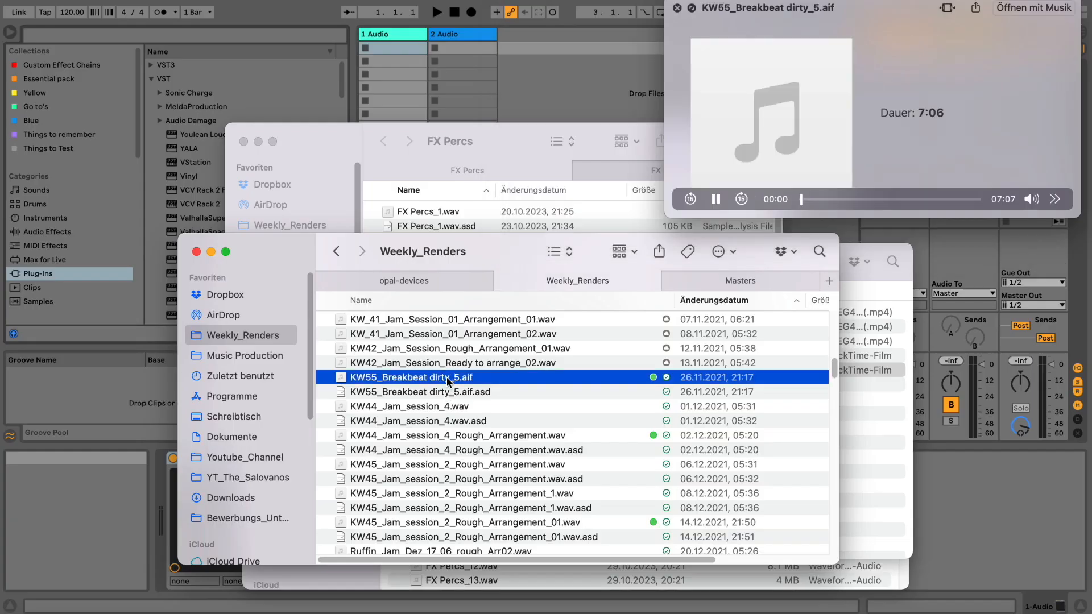
pyautogui.moveTo(447, 378); pyautogui.dragTo(417, 54)
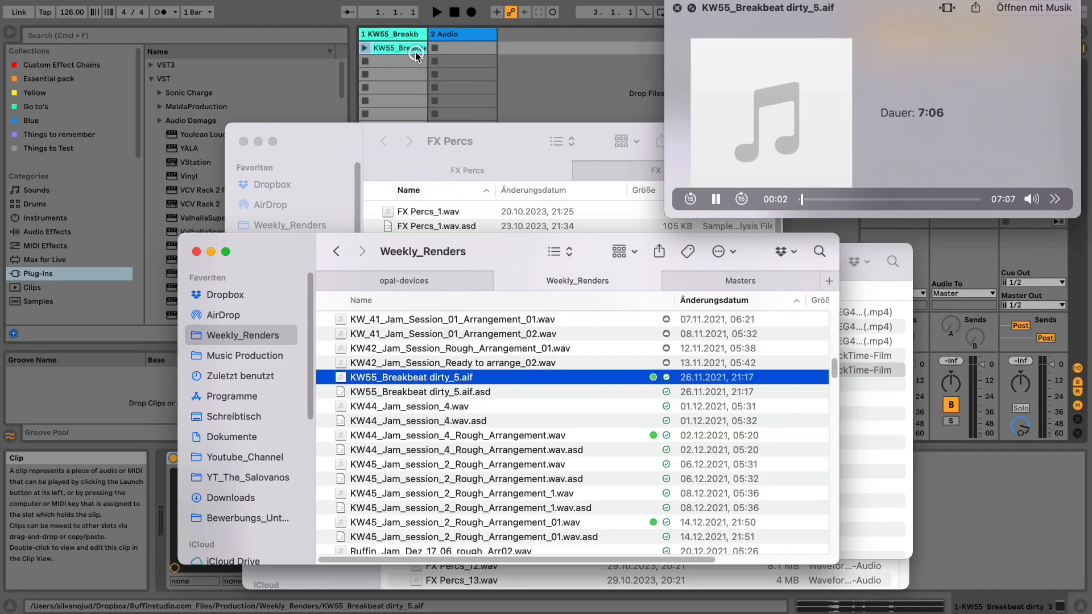
pyautogui.click(407, 50)
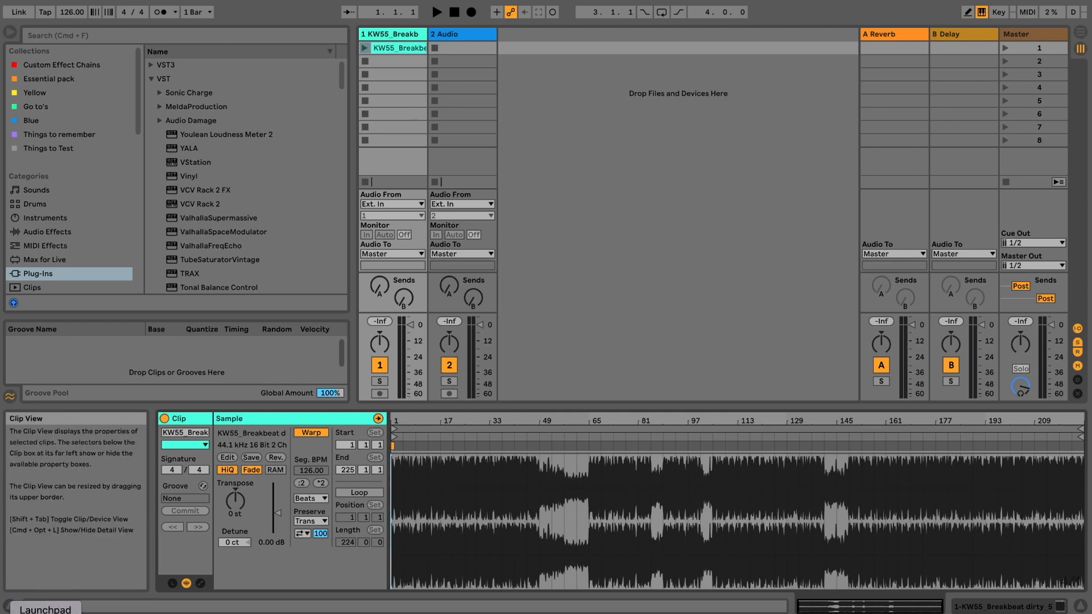
pyautogui.click(24, 613)
pyautogui.click(677, 8)
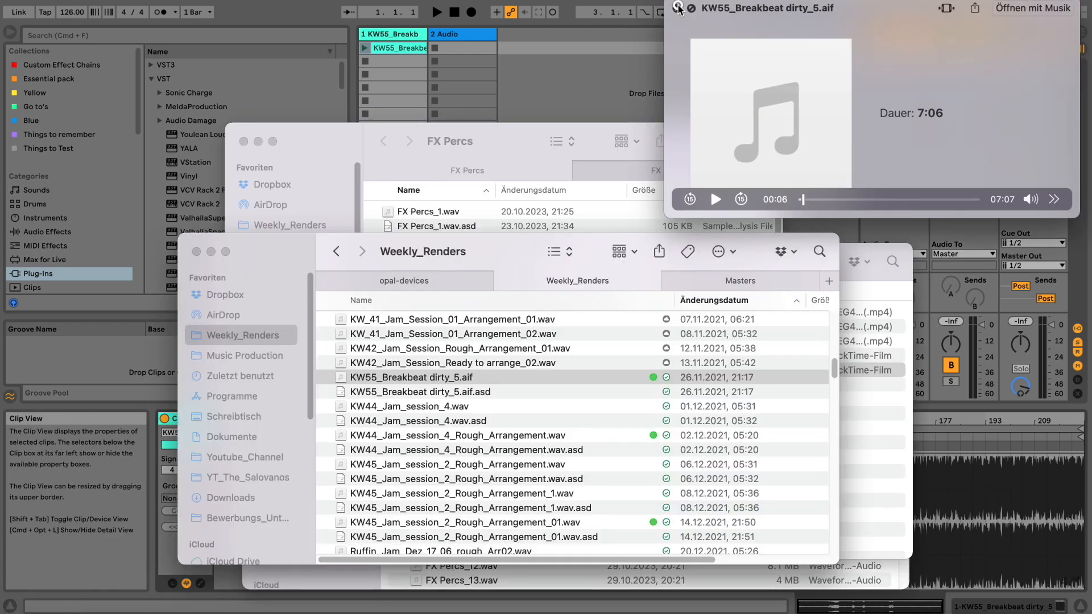
pyautogui.click(592, 42)
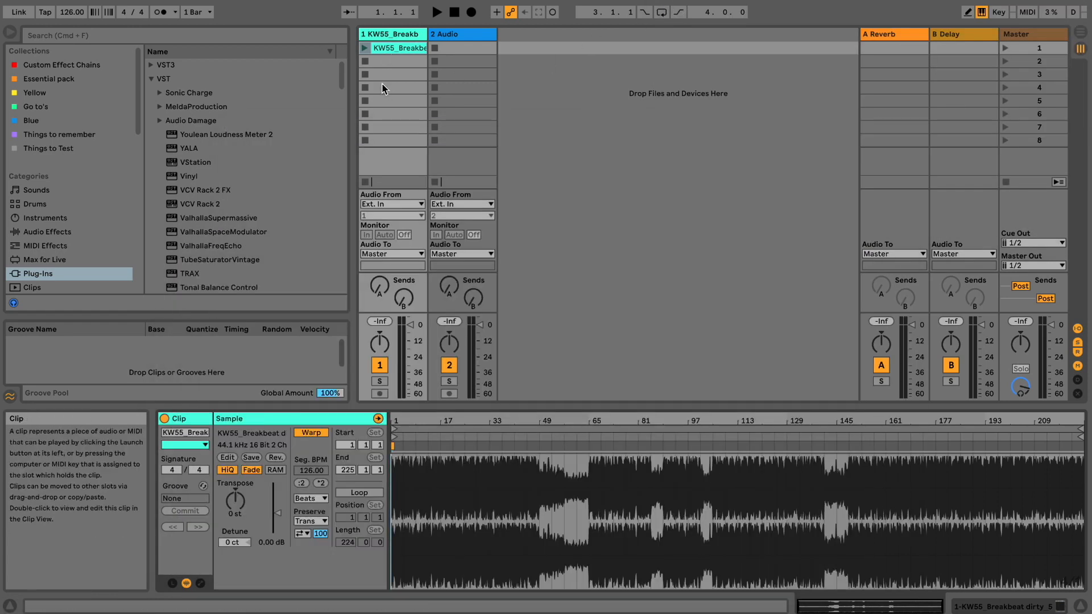
# Turn off warping for the KW55_Breakbeat clip and lower its gain to -1.68 dB
pyautogui.click(311, 433)
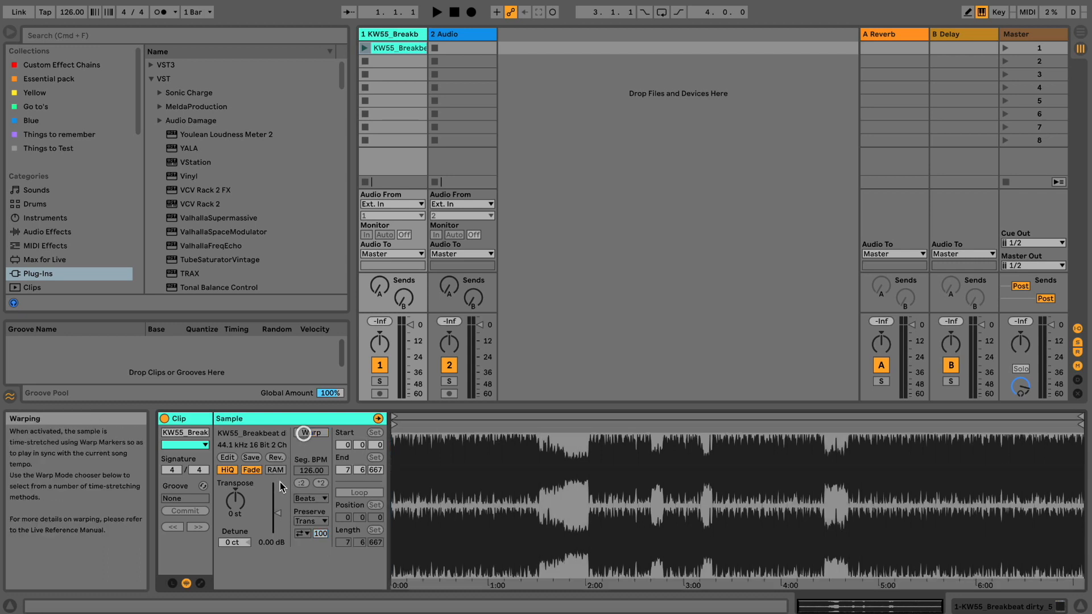
pyautogui.moveTo(277, 513); pyautogui.dragTo(263, 515)
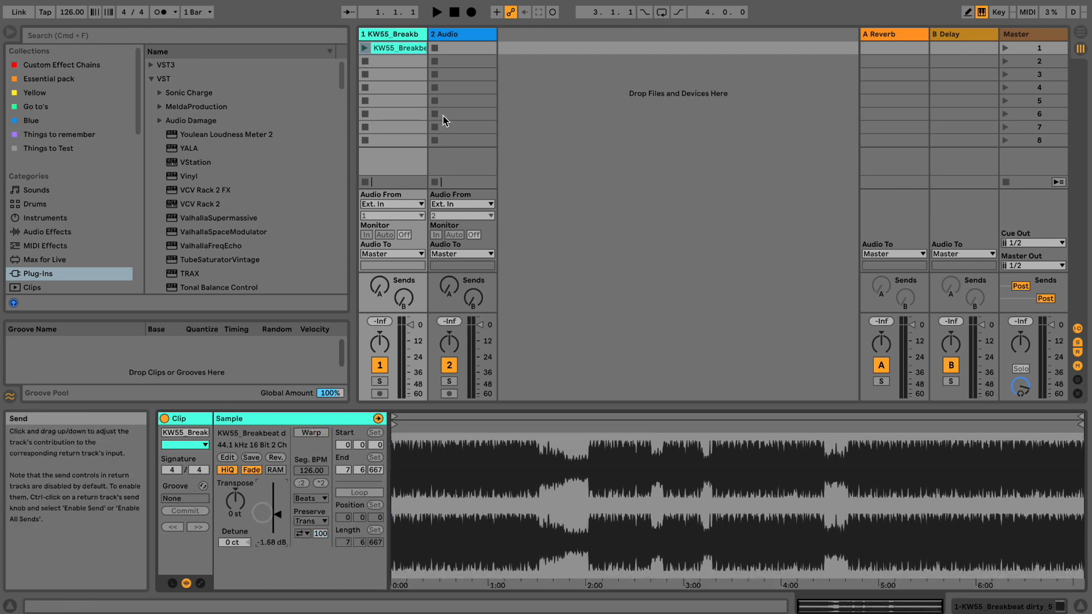
# Move the KW55_Breakbeat clip from its Session slot to track 1 in the Arrangement, starting at bar 4, and loop its full length
pyautogui.doubleClick(411, 45)
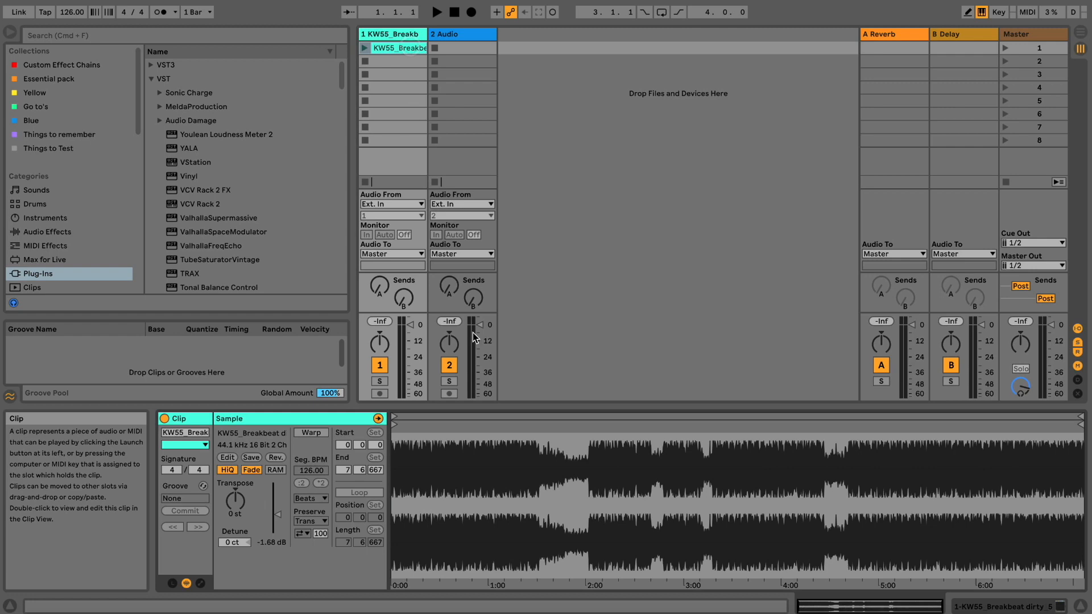
pyautogui.moveTo(386, 45); pyautogui.dragTo(389, 111)
pyautogui.press('Tab')
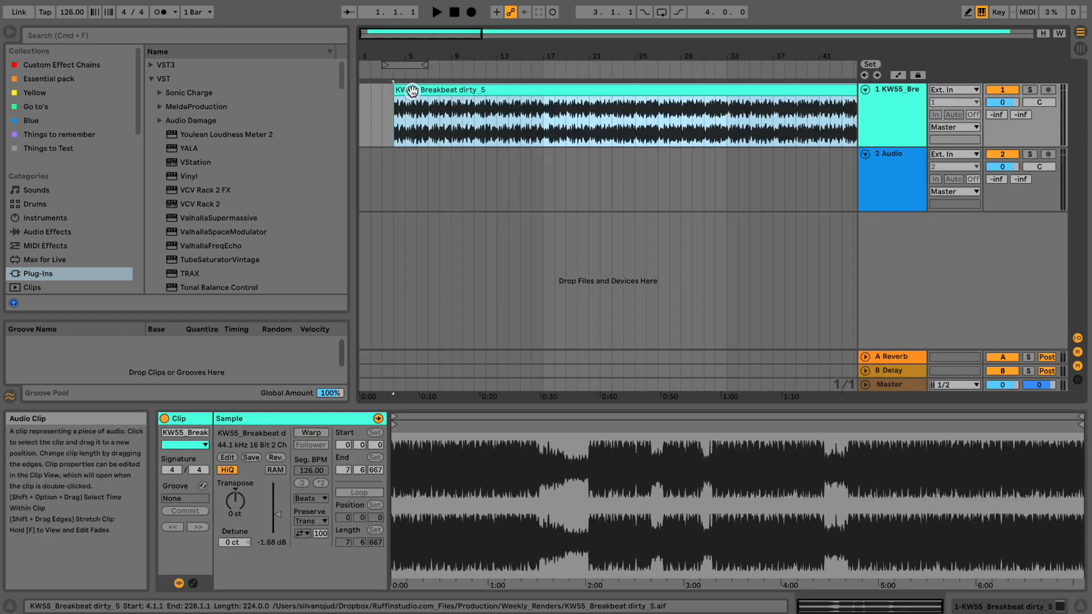
pyautogui.press('super+l')
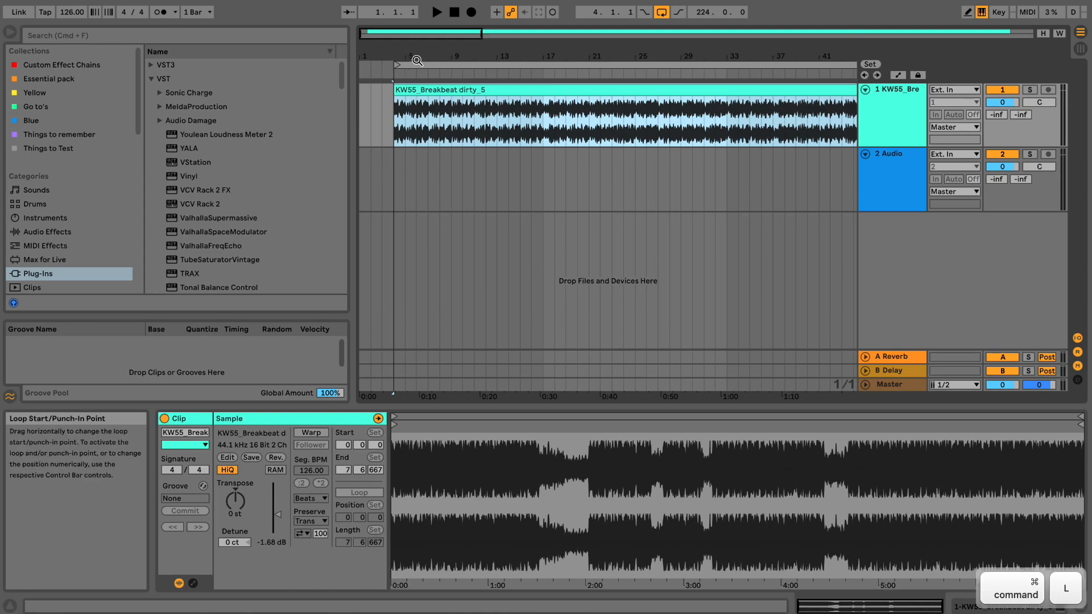
pyautogui.moveTo(415, 55); pyautogui.dragTo(417, 51)
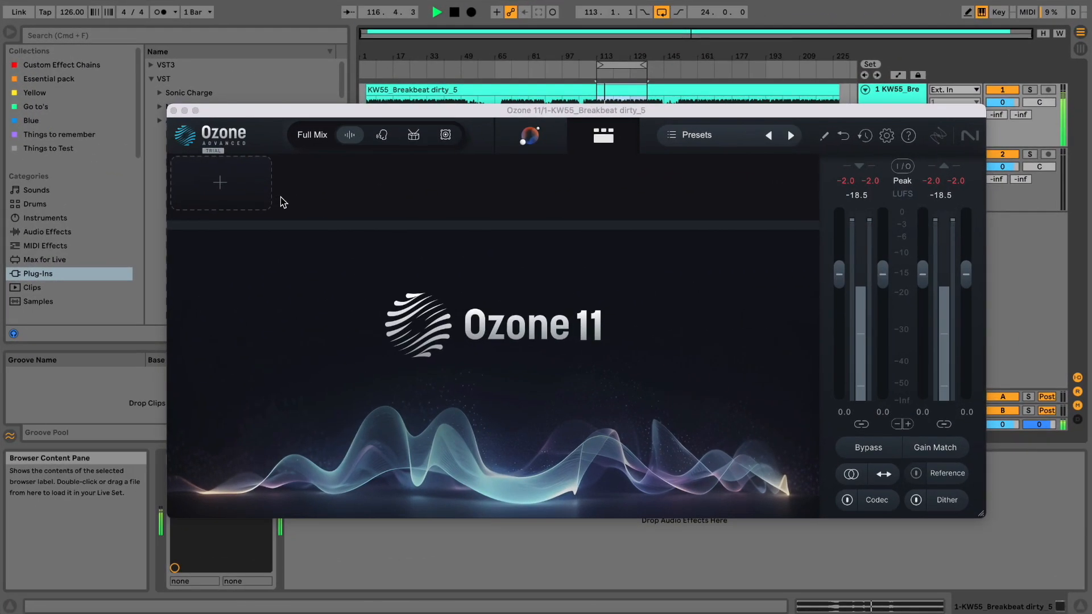
# Run Ozone 11's assistant to learn the sonic profile of the looped 24-bar section from bar 113, adjusting the listening volume meanwhile
pyautogui.click(533, 140)
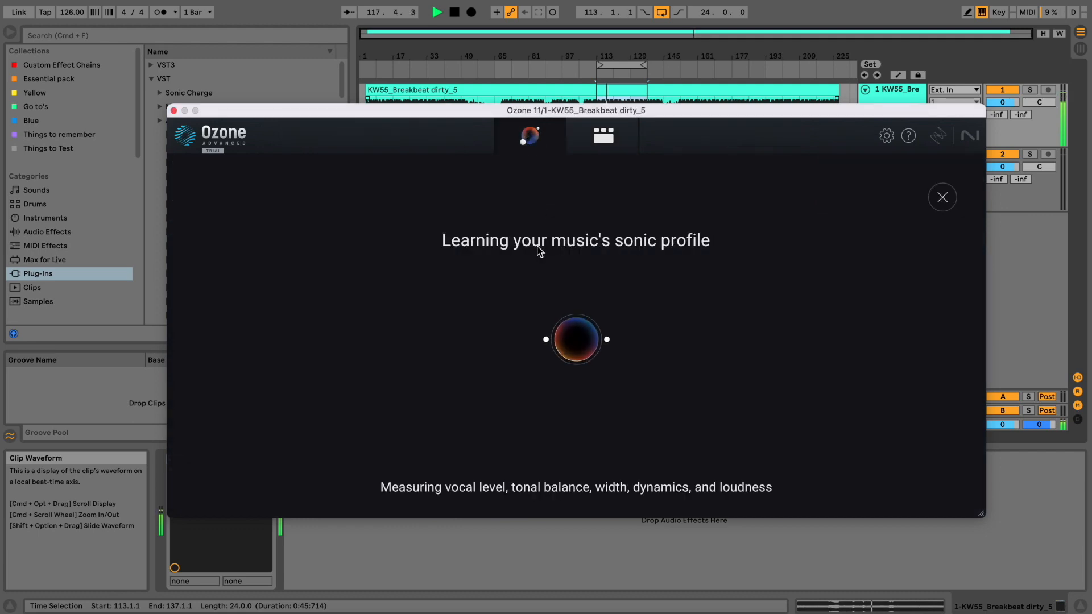
pyautogui.press('XF86AudioRaiseVolume')
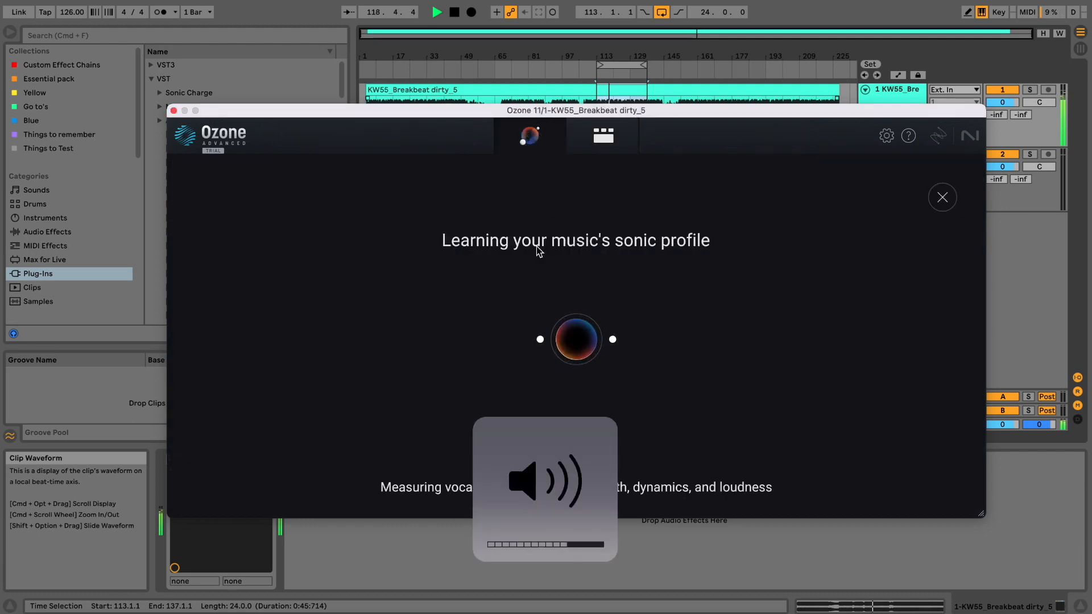
pyautogui.press('XF86AudioLowerVolume')
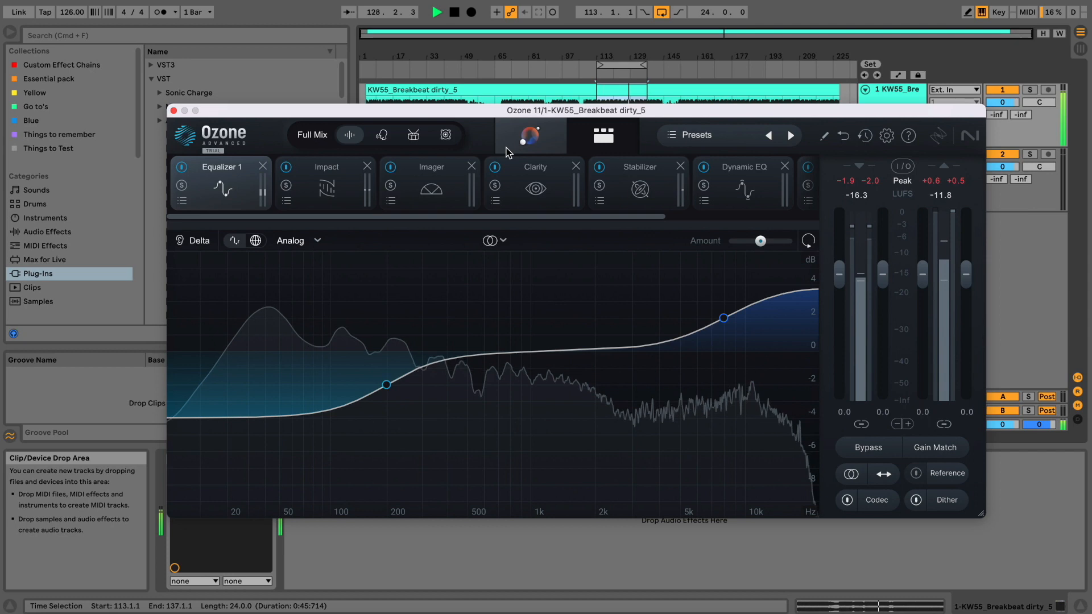
# In Ozone's assistant view, choose the custom target Vid - Lagoon and turn off the Maximizer
pyautogui.click(523, 143)
pyautogui.click(265, 207)
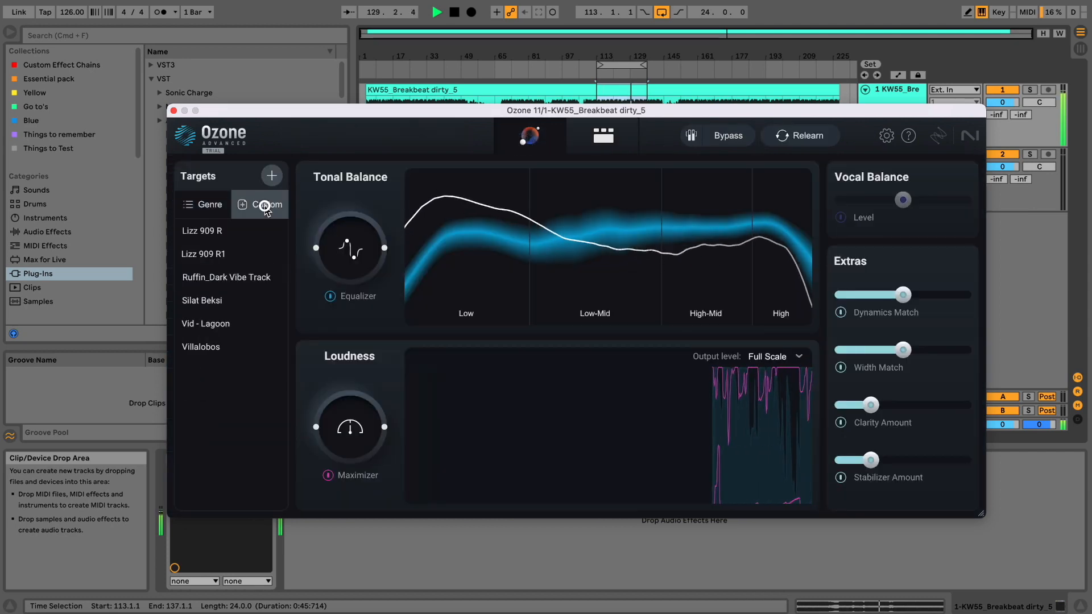
pyautogui.click(214, 325)
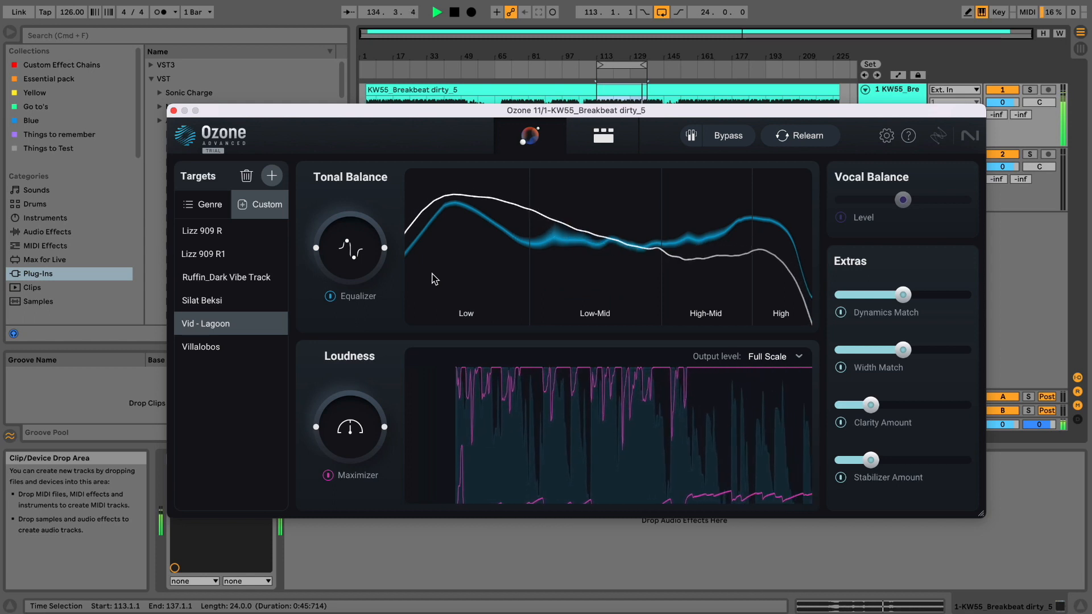
pyautogui.click(328, 476)
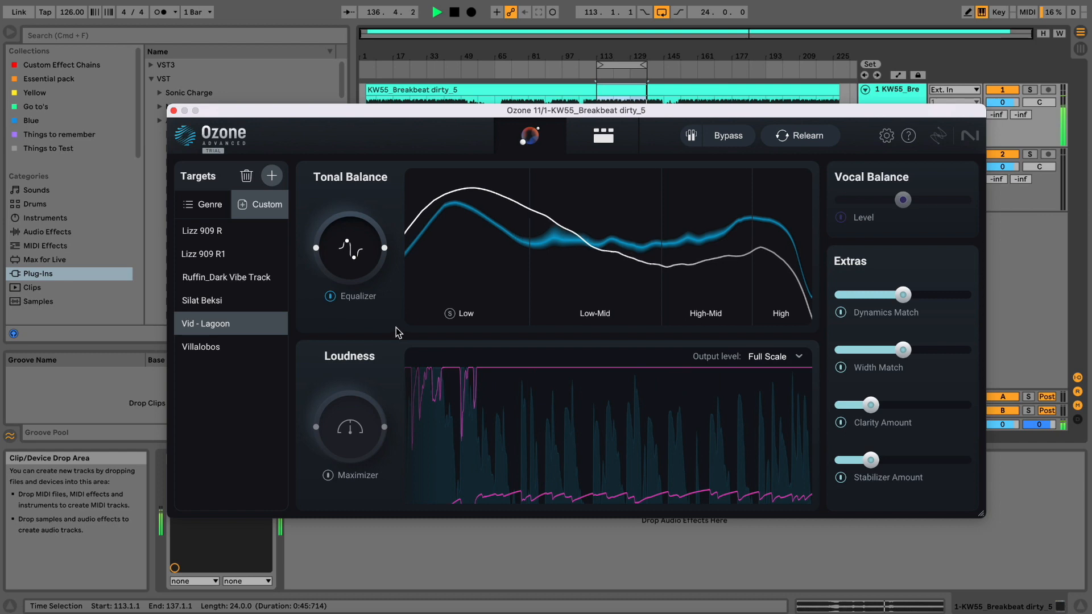
# Audition different Tonal Balance Equalizer amounts while playing from around bar 97, and settle the dial just below its midpoint
pyautogui.moveTo(357, 243)
pyautogui.mouseDown()
pyautogui.moveTo(347, 174)
pyautogui.moveTo(346, 244)
pyautogui.moveTo(346, 232)
pyautogui.mouseUp()
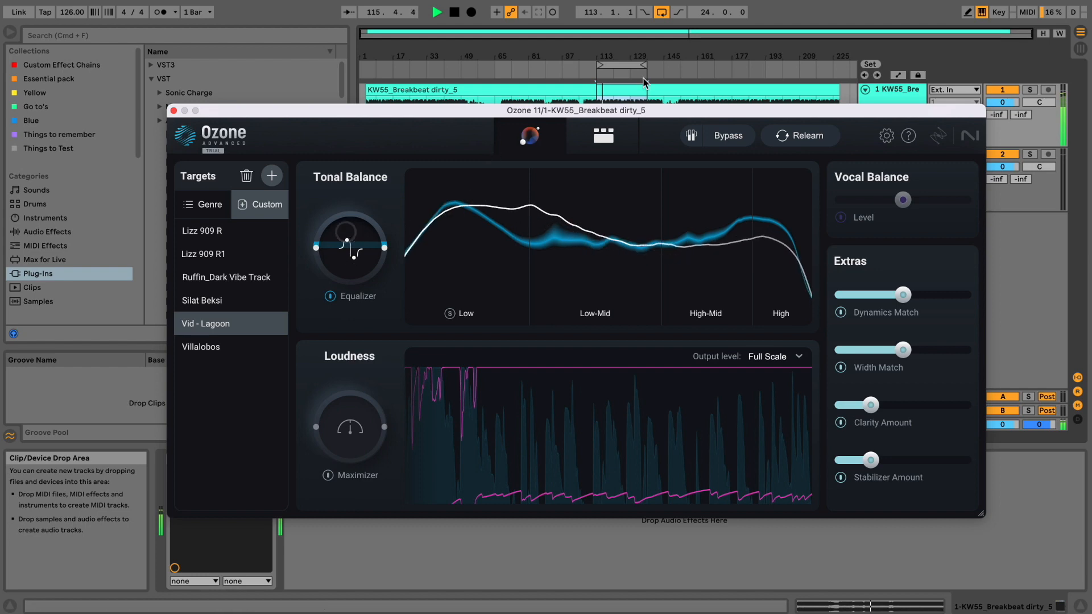
pyautogui.moveTo(568, 110); pyautogui.dragTo(578, 219)
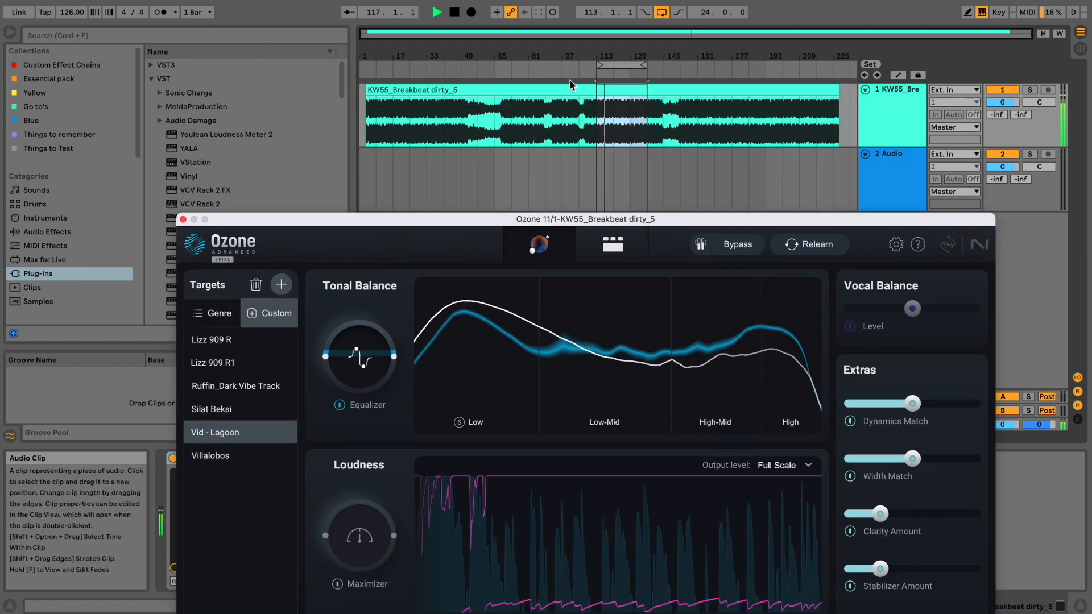
pyautogui.click(561, 62)
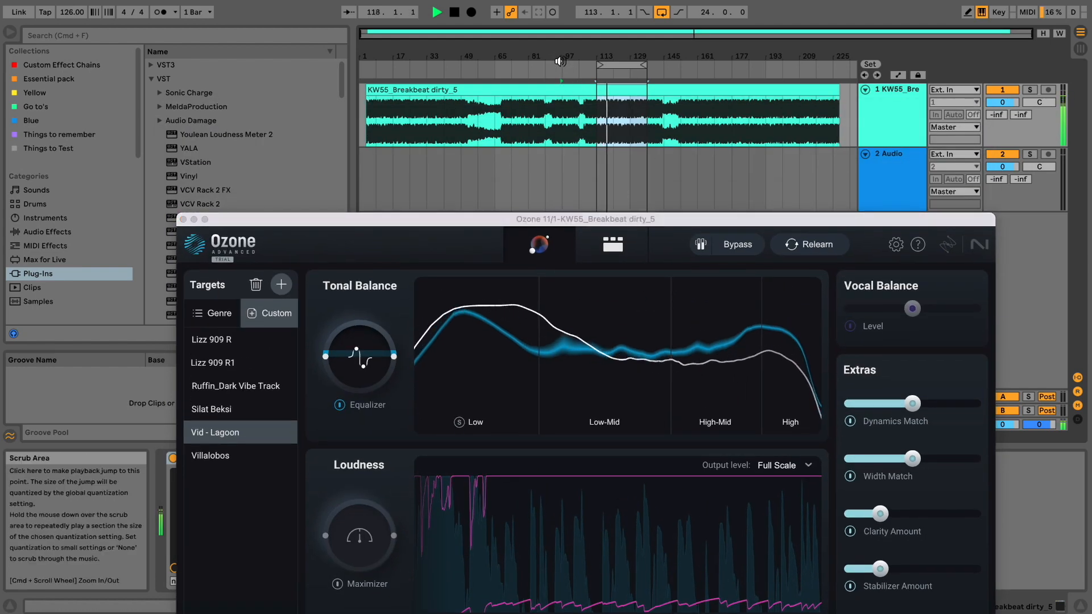
pyautogui.press('XF86AudioLowerVolume')
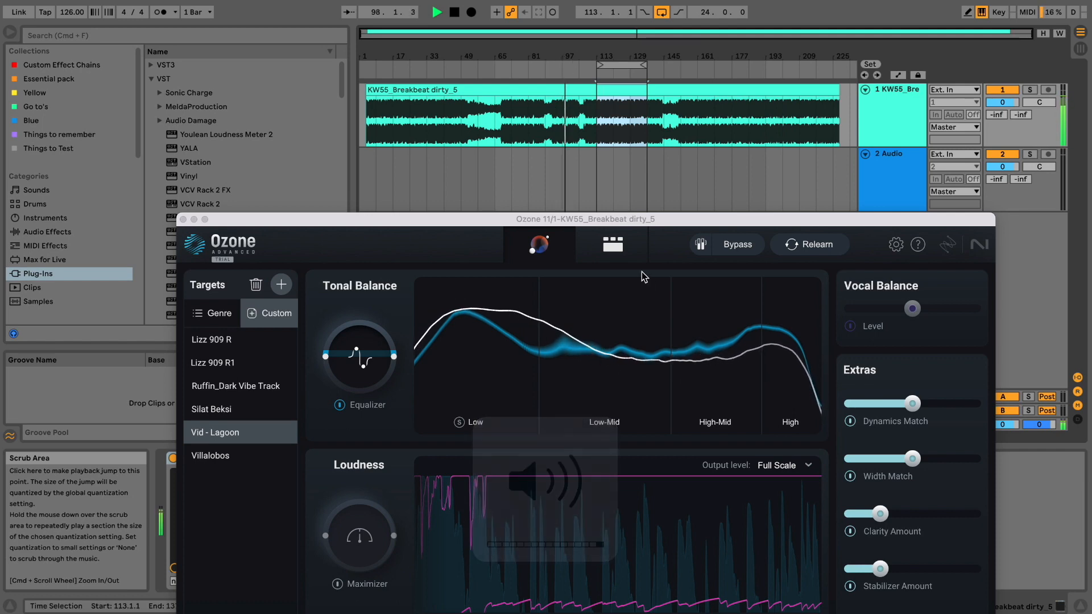
pyautogui.click(365, 331)
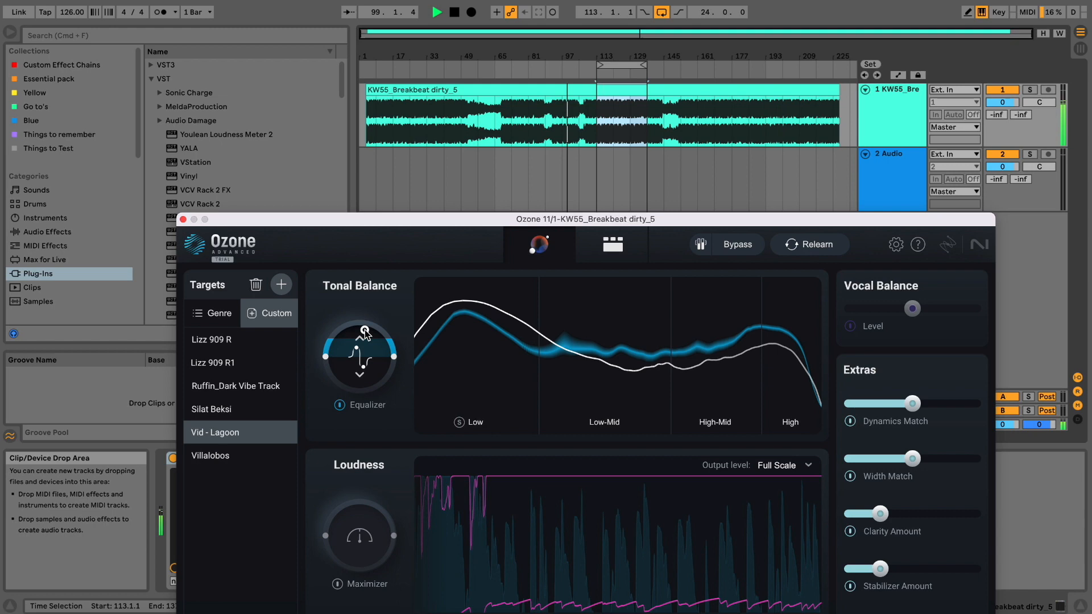
pyautogui.moveTo(364, 332); pyautogui.dragTo(364, 387)
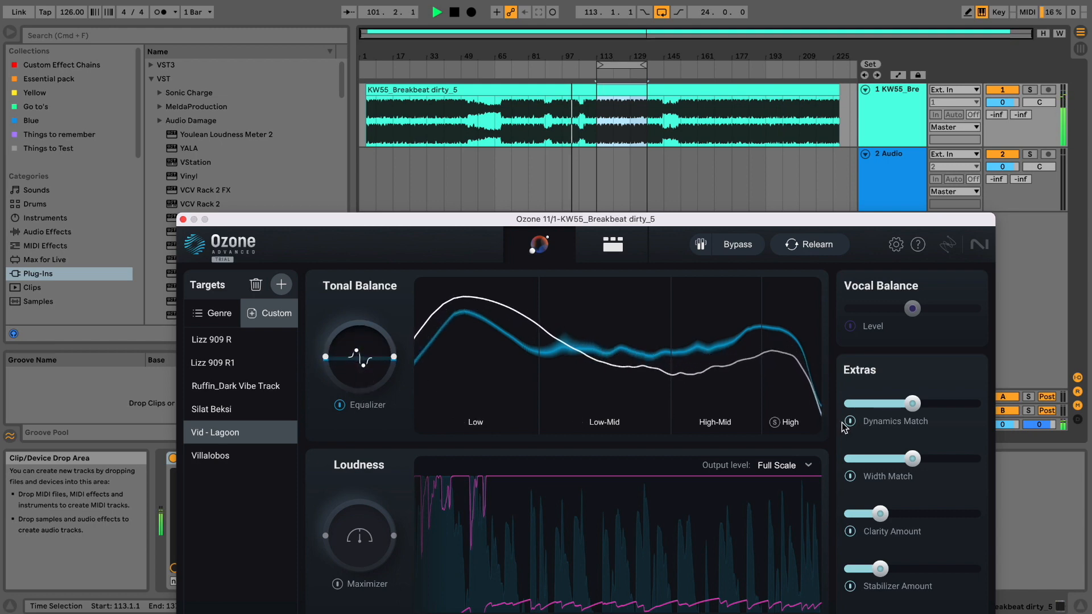
# Keep the assistant's extras active, lowering Dynamics Match and Width Match somewhat and raising Clarity Amount slightly
pyautogui.moveTo(686, 222); pyautogui.dragTo(633, 134)
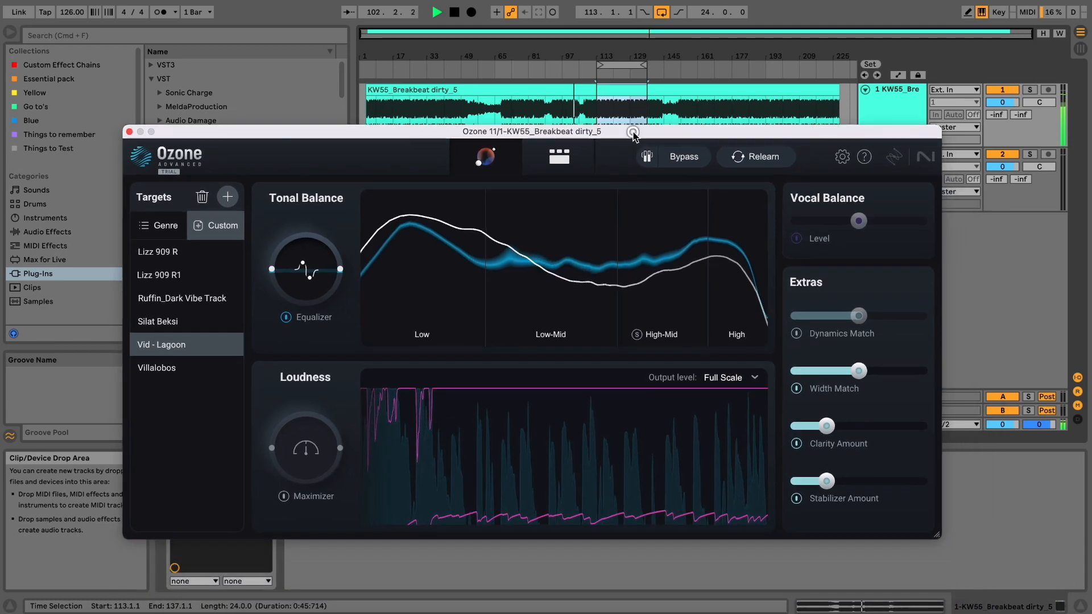
pyautogui.click(795, 335)
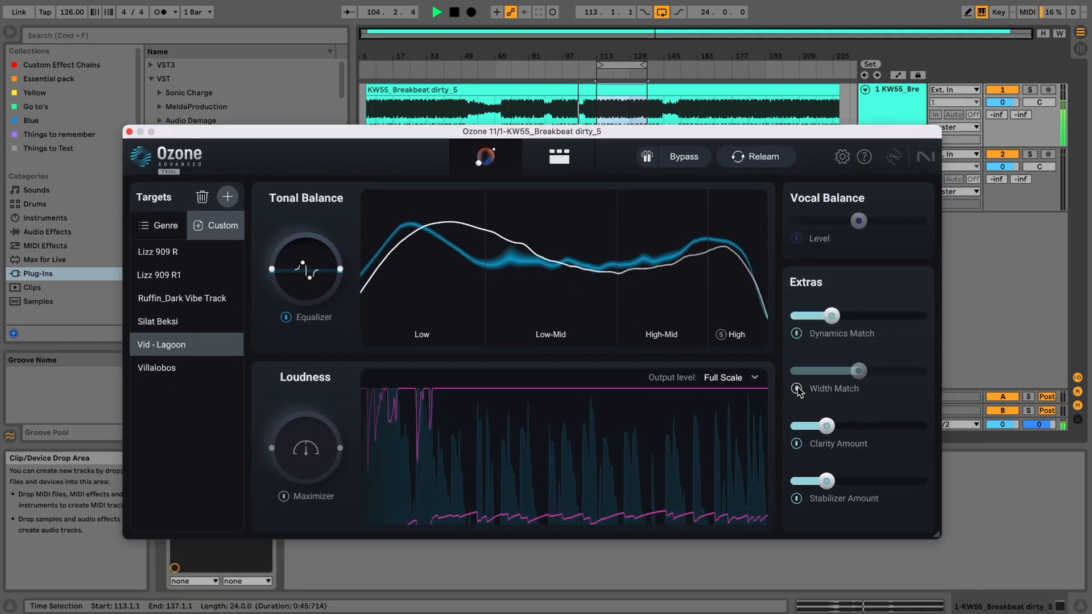
pyautogui.moveTo(855, 375); pyautogui.dragTo(837, 375)
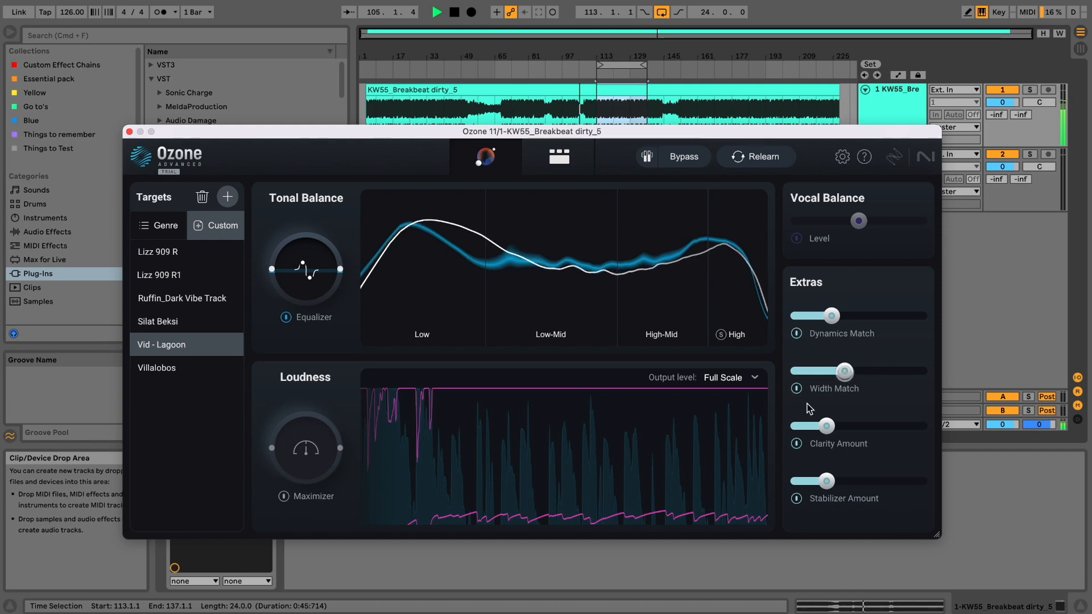
pyautogui.click(797, 443)
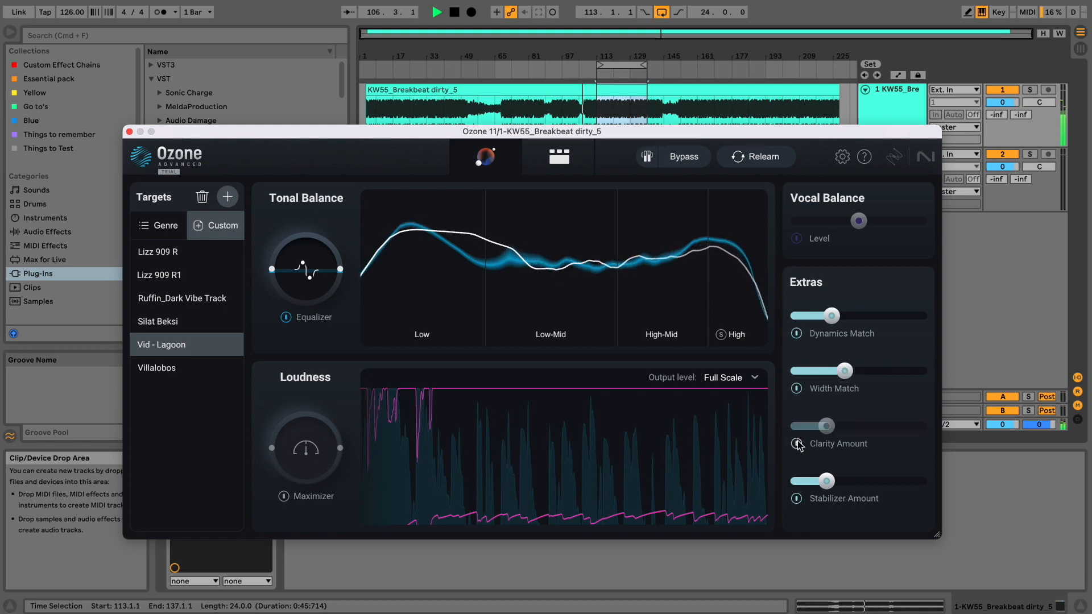
pyautogui.click(797, 443)
pyautogui.moveTo(826, 428); pyautogui.dragTo(831, 430)
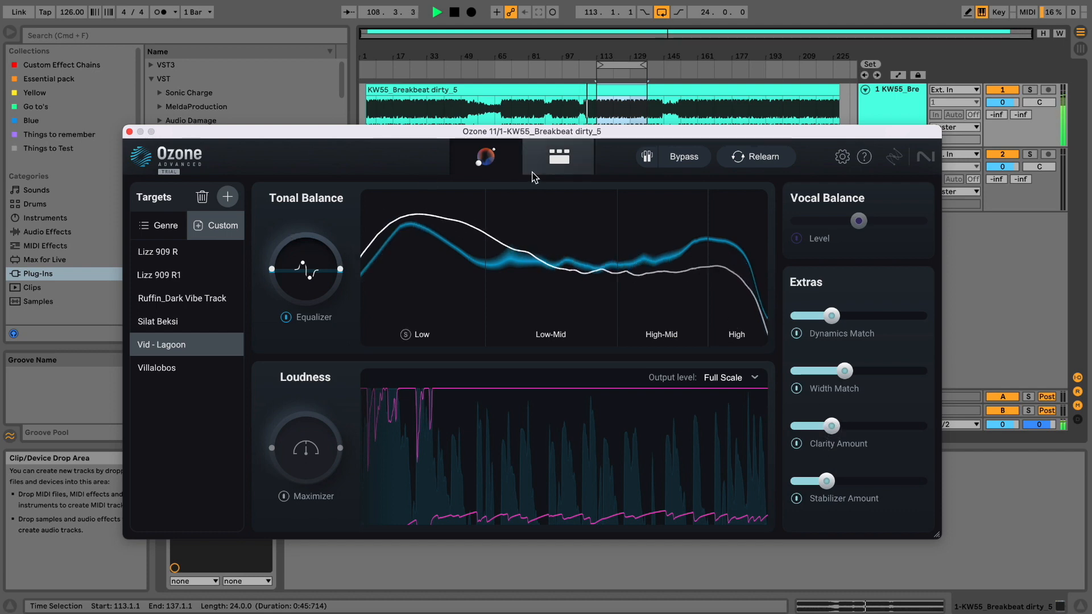
# In the module chain, set Equalizer 1's low shelf to about -0.7 dB at 190 Hz and bypass the Impact module
pyautogui.click(559, 157)
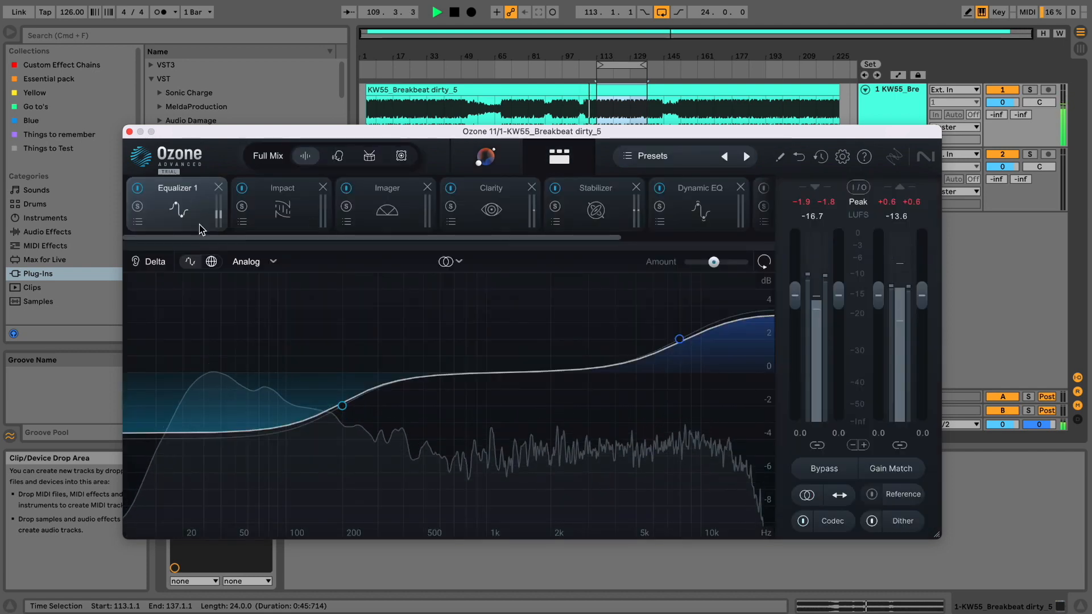
pyautogui.moveTo(341, 403); pyautogui.dragTo(337, 384)
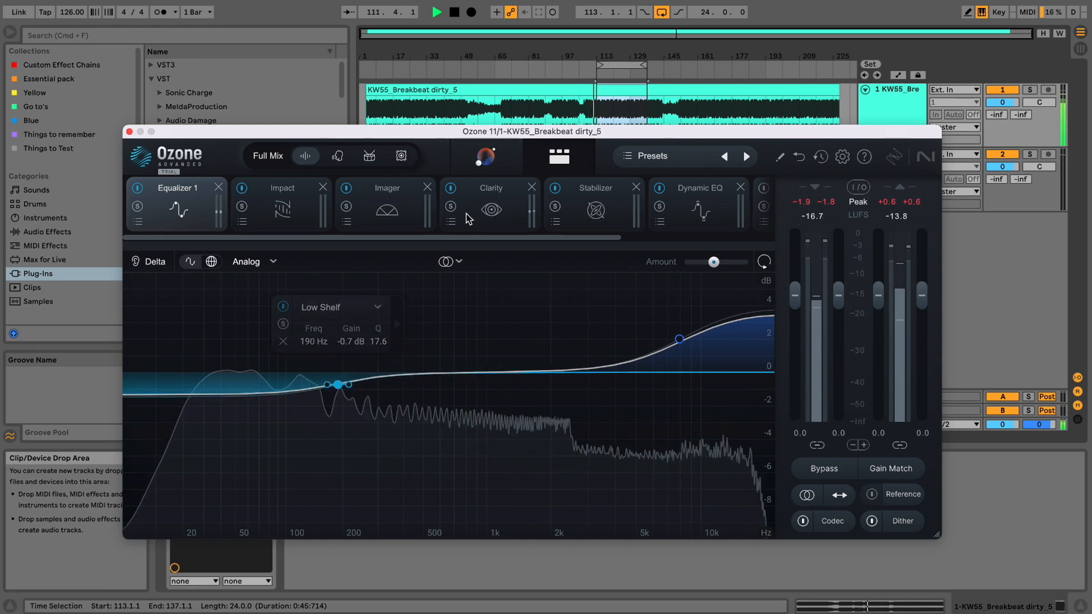
pyautogui.click(283, 196)
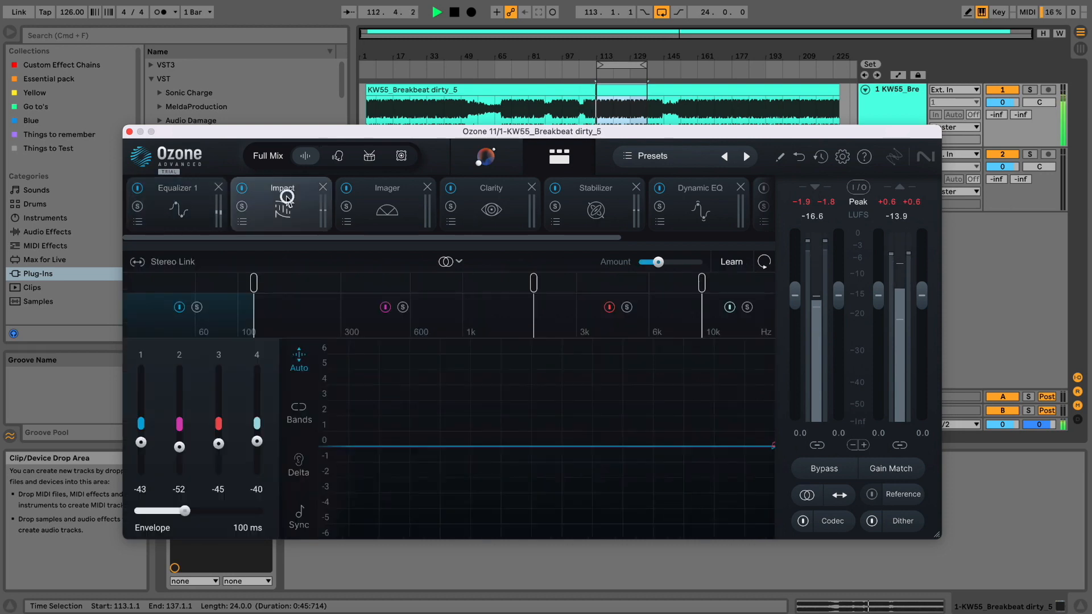
pyautogui.click(242, 189)
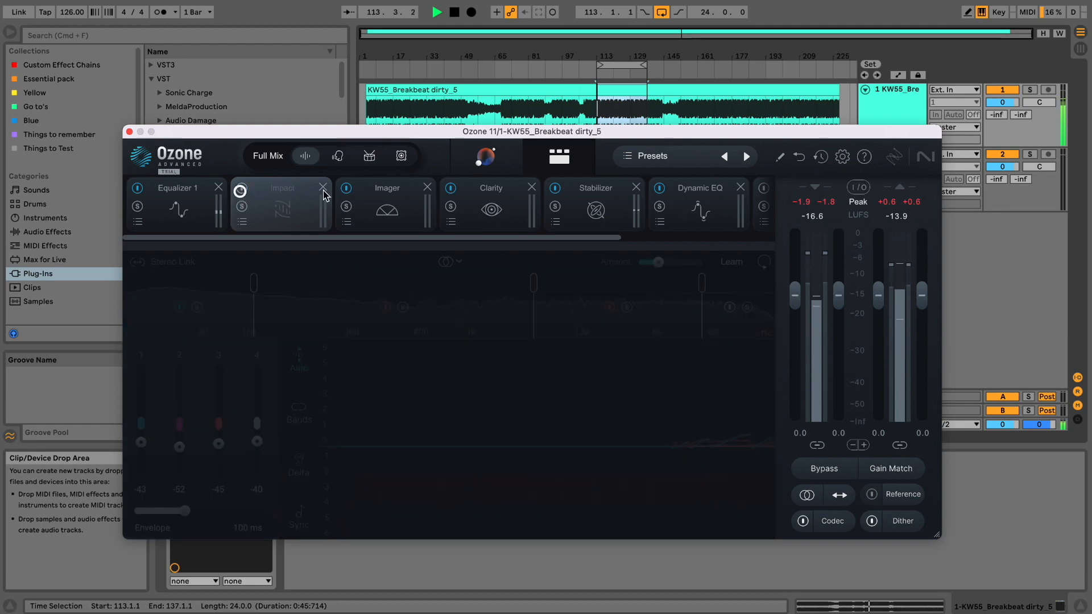
# Solo the Imager's second band to check it, reduce its width to 57 and Recover Sides to +0.1 dB, and stop playback
pyautogui.click(364, 196)
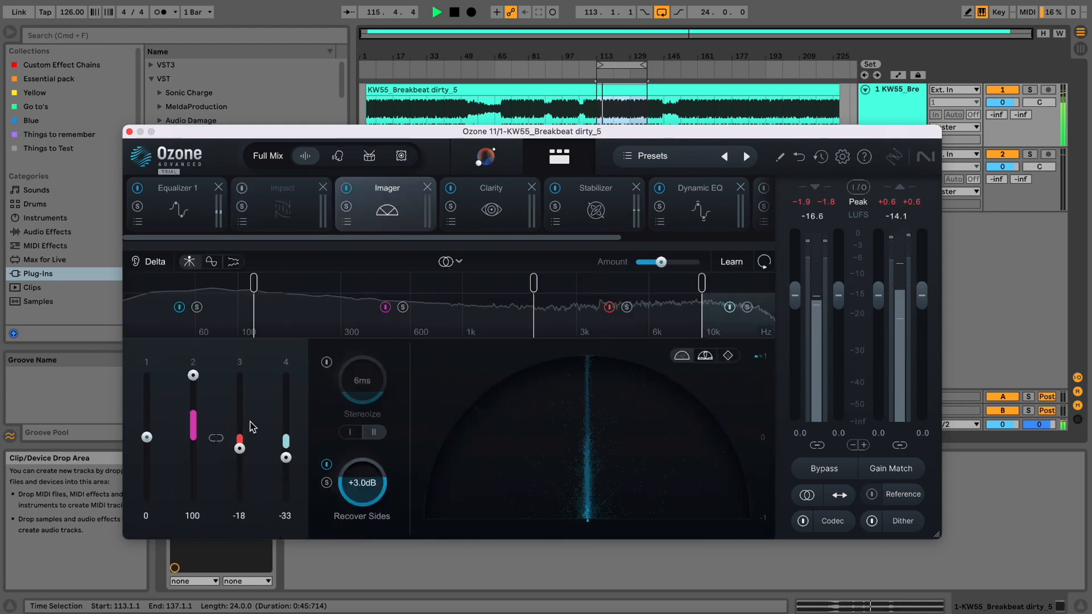
pyautogui.click(403, 309)
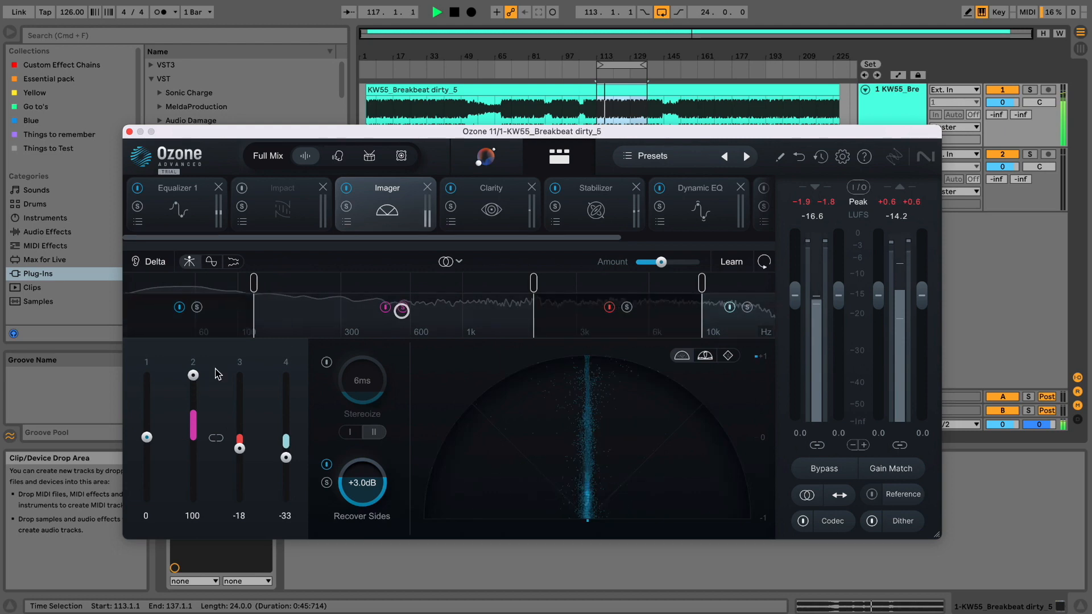
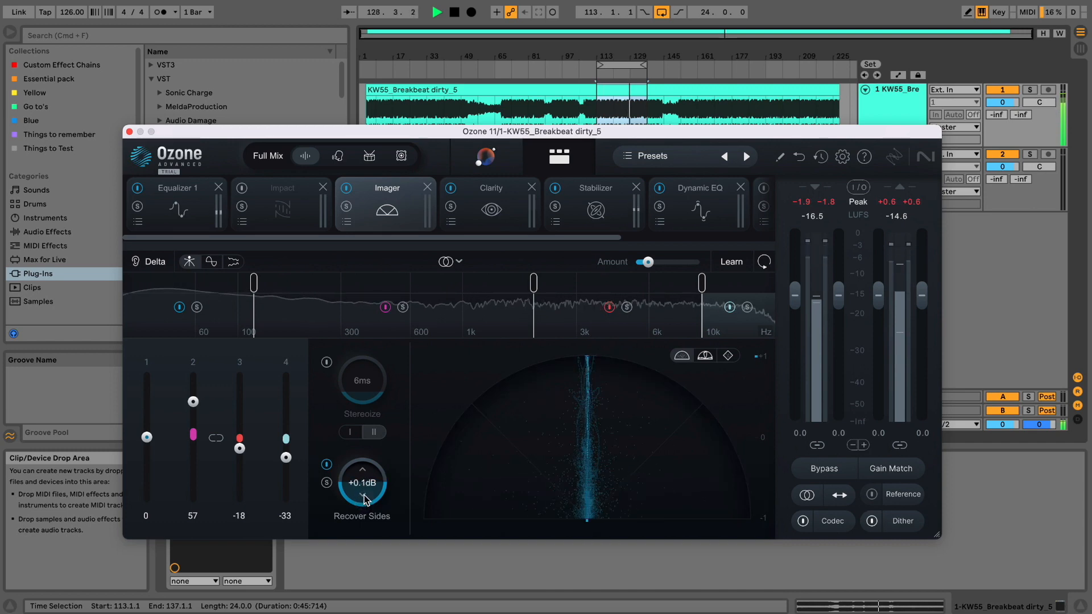
pyautogui.press('space')
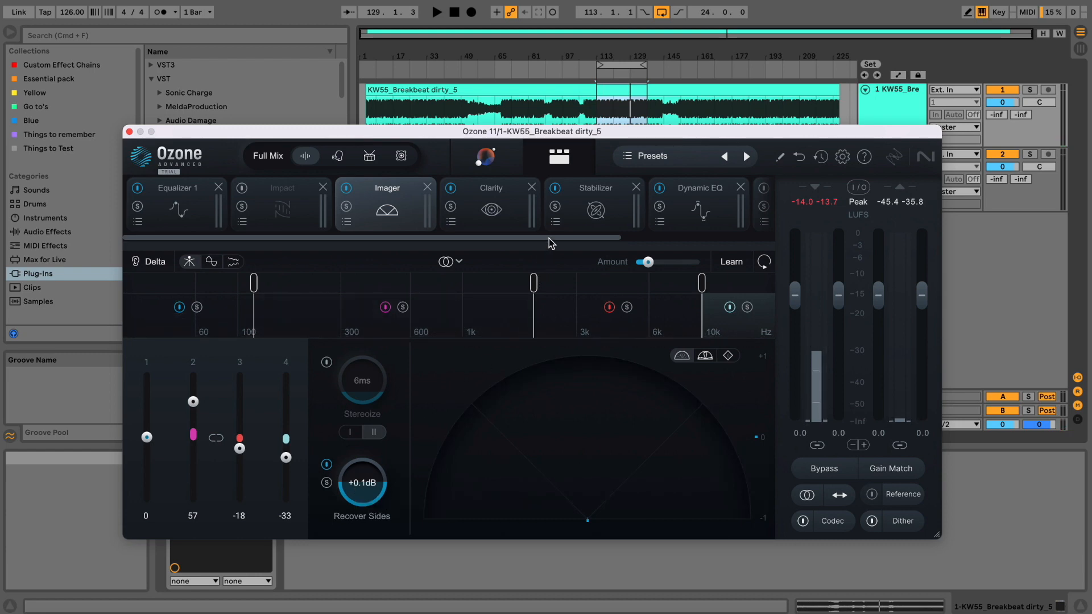
# Replace the bypassed Maximizer at the end of the chain with a Vintage Limiter and restart playback
pyautogui.moveTo(551, 238); pyautogui.dragTo(712, 243)
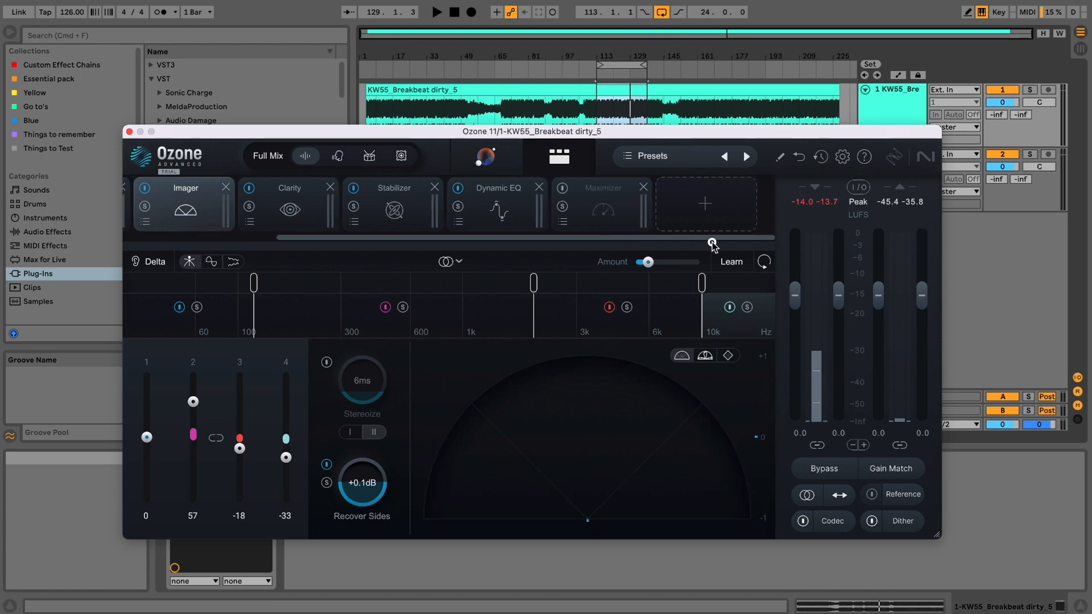
pyautogui.click(642, 189)
pyautogui.click(694, 206)
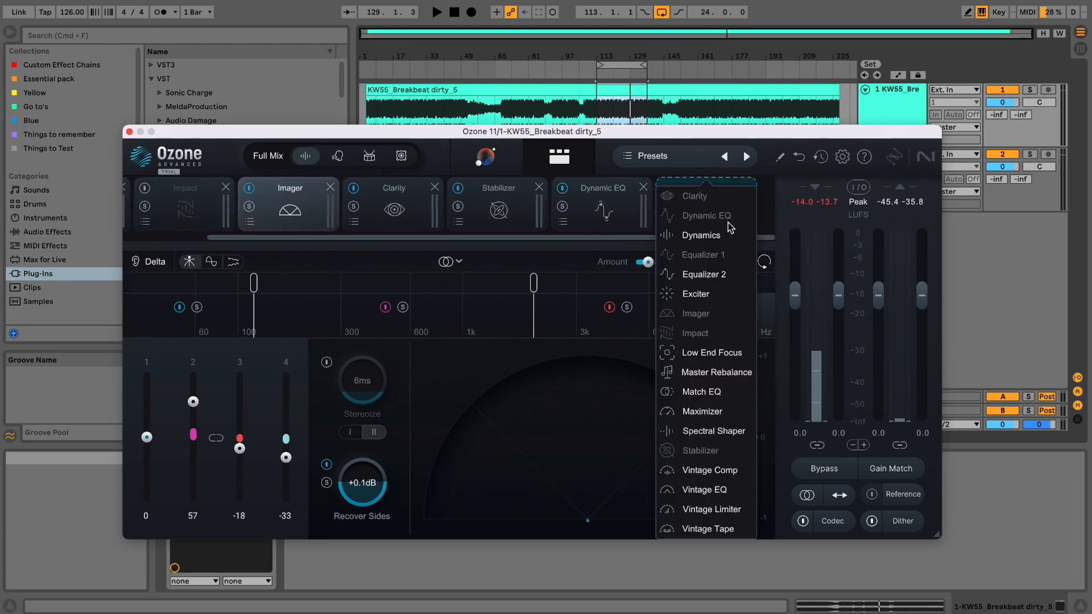
pyautogui.click(728, 508)
pyautogui.press('space')
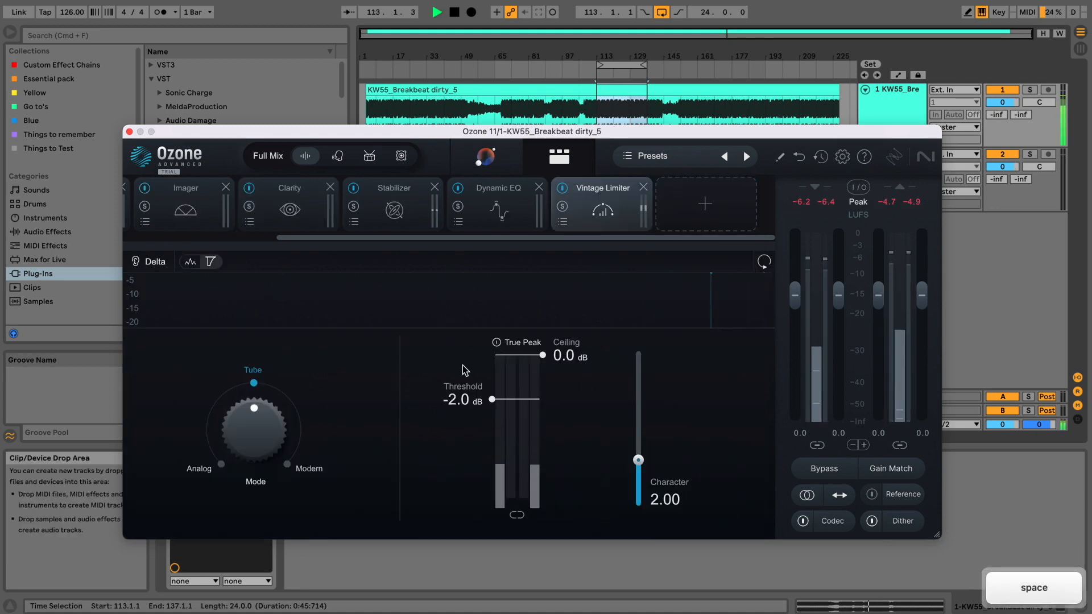
# Set the Vintage Limiter to True Peak, a -0.1 dB ceiling, a -3.7 dB threshold and Modern mode
pyautogui.click(514, 345)
pyautogui.moveTo(542, 355); pyautogui.dragTo(539, 360)
pyautogui.moveTo(507, 399); pyautogui.dragTo(508, 424)
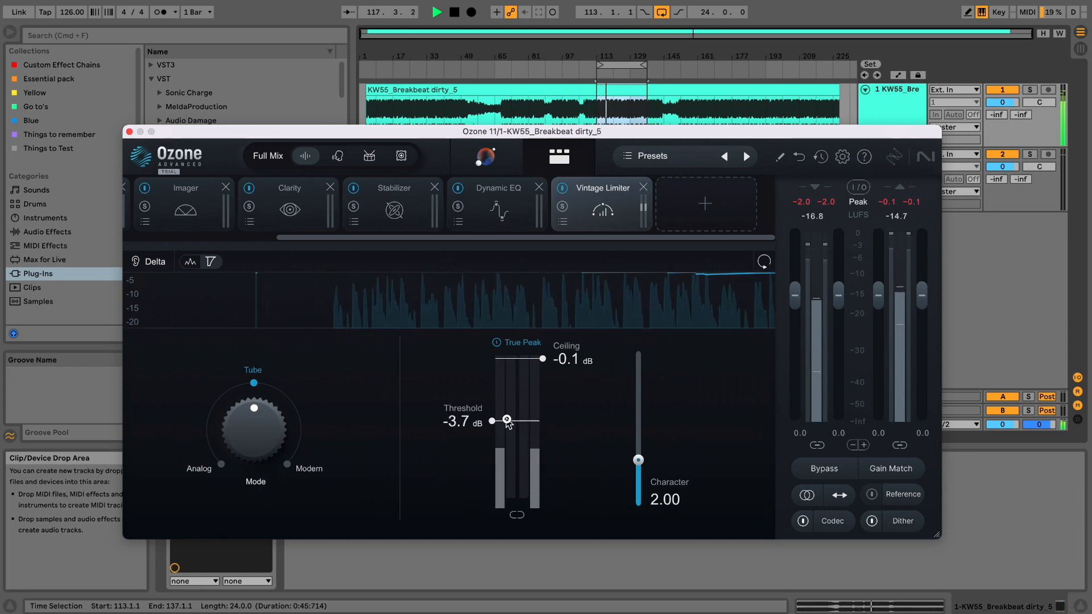
pyautogui.moveTo(244, 447); pyautogui.dragTo(254, 340)
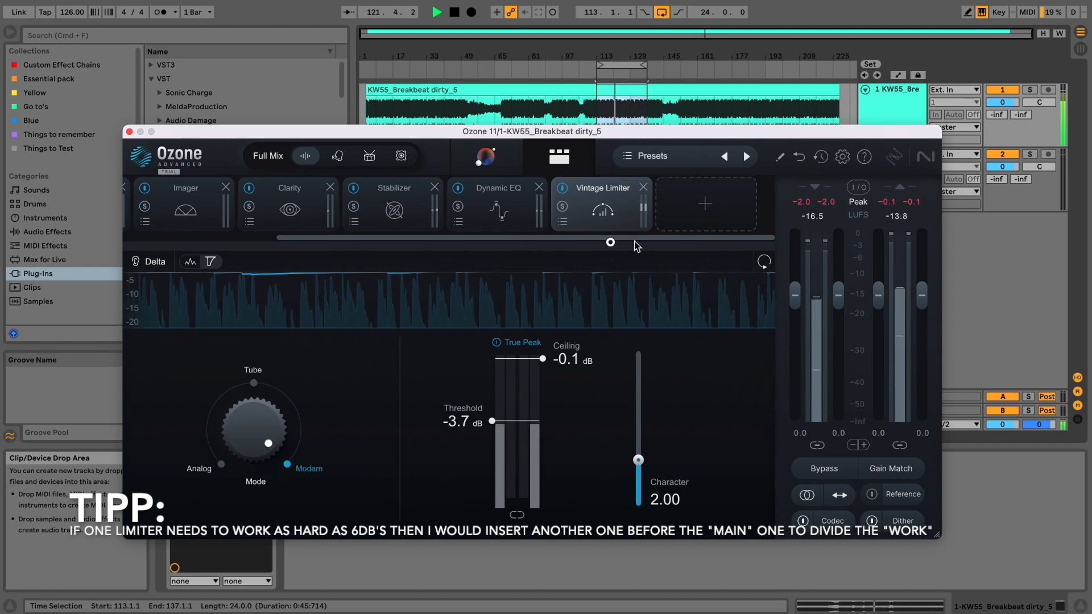
# Add a Low End Focus module and move it to the very start of the module chain, before Equalizer 1
pyautogui.click(711, 213)
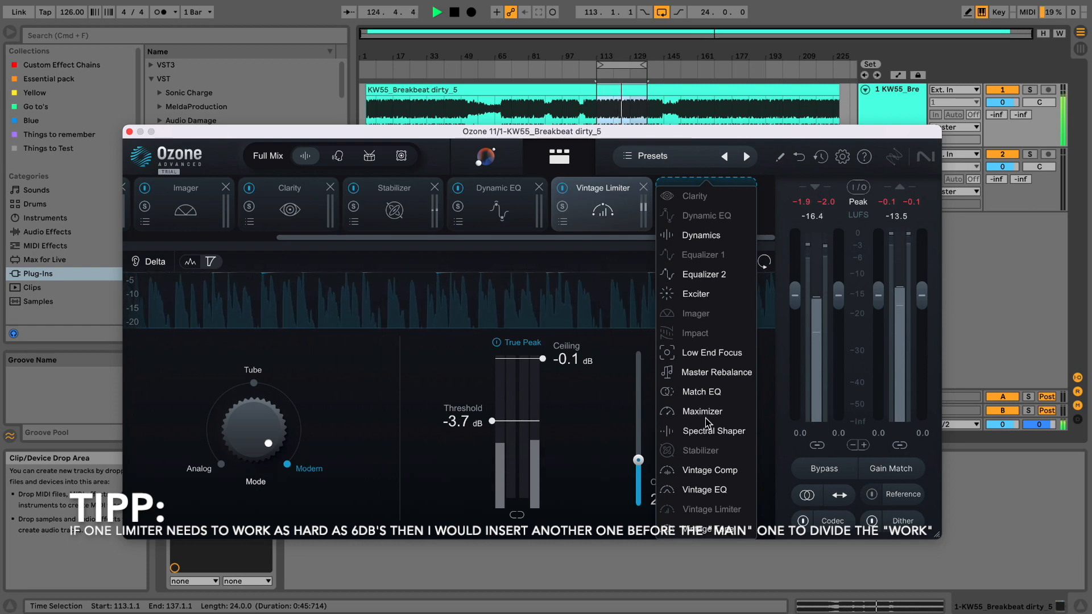
pyautogui.click(674, 353)
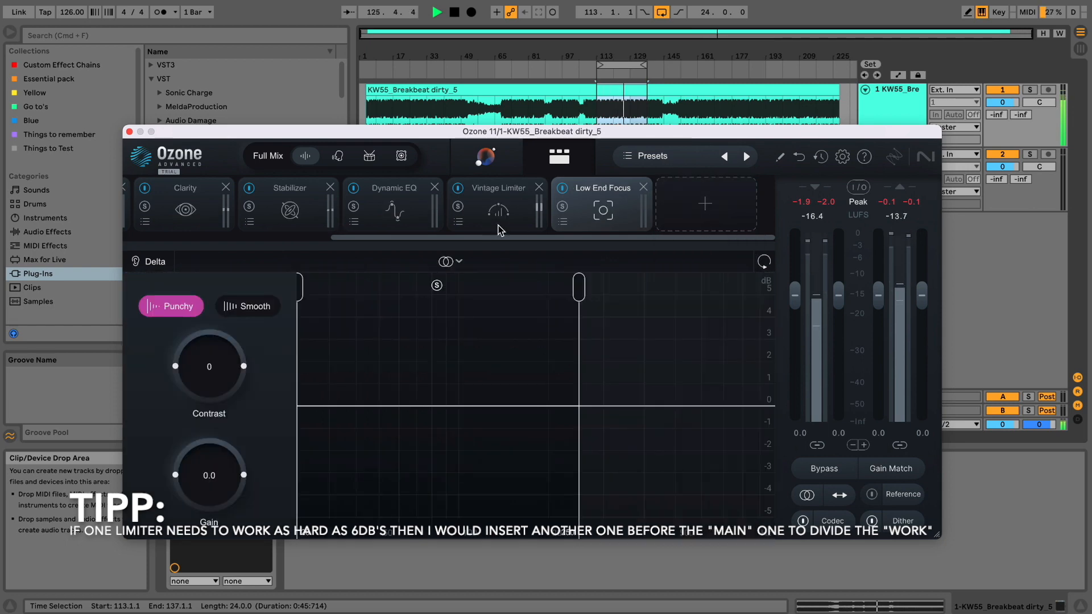
pyautogui.moveTo(595, 206); pyautogui.dragTo(169, 216)
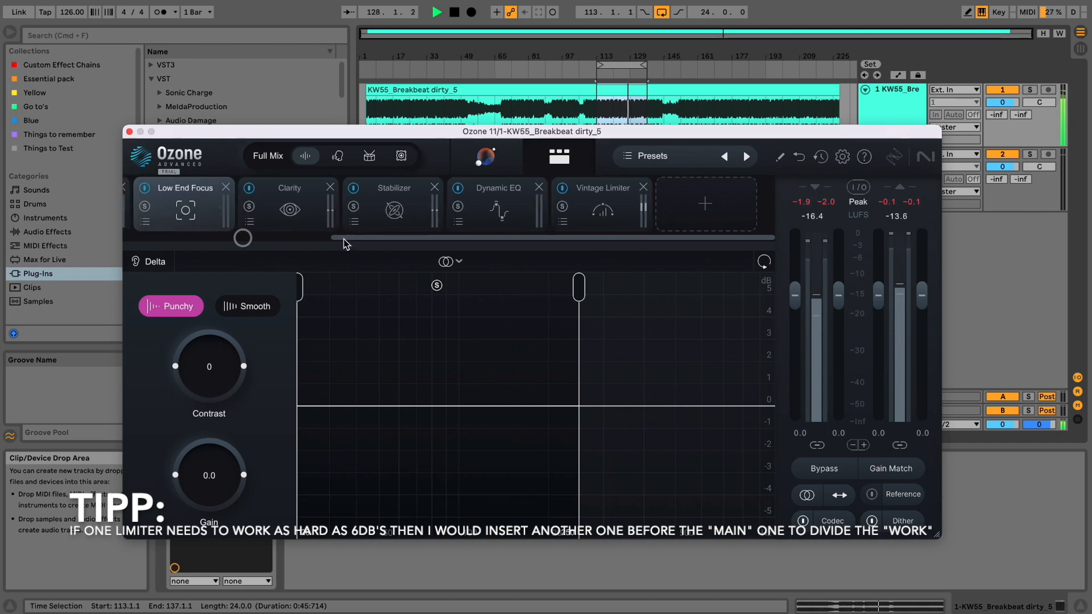
pyautogui.hscroll(-8, 343, 239)
pyautogui.moveTo(448, 213); pyautogui.dragTo(201, 213)
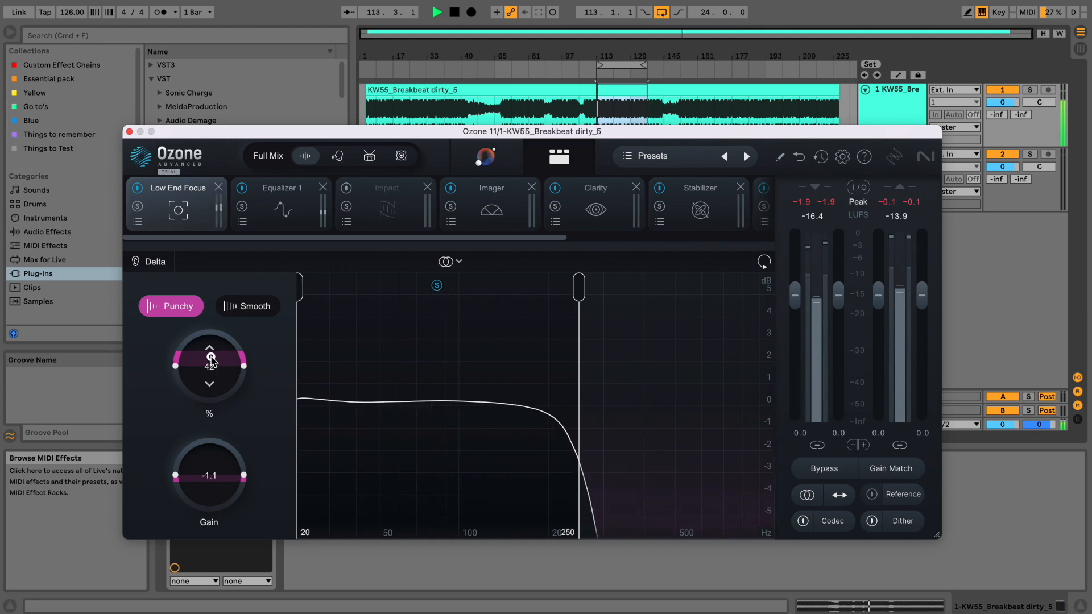
# Turn on Gain Match and compare the sound with Low End Focus bypassed and with all processing bypassed, leaving both active
pyautogui.click(138, 189)
pyautogui.click(138, 189)
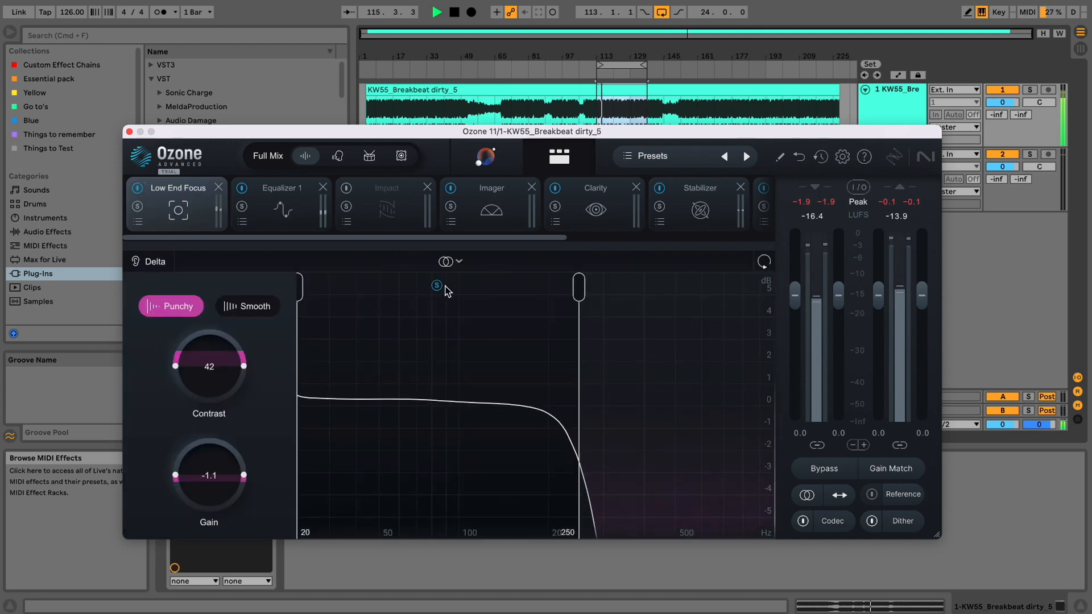
pyautogui.click(876, 469)
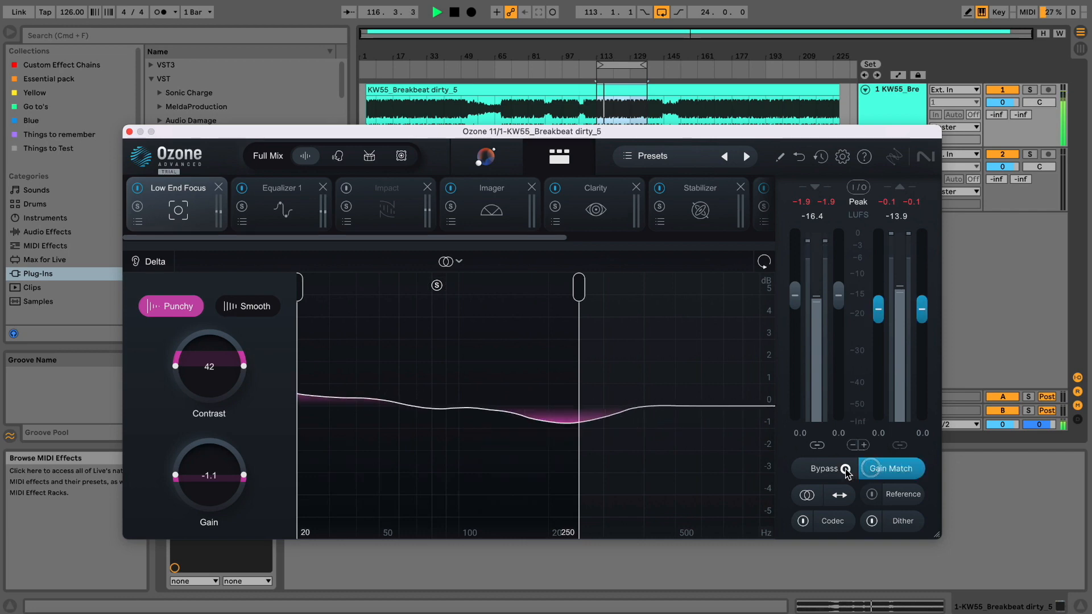
pyautogui.click(830, 468)
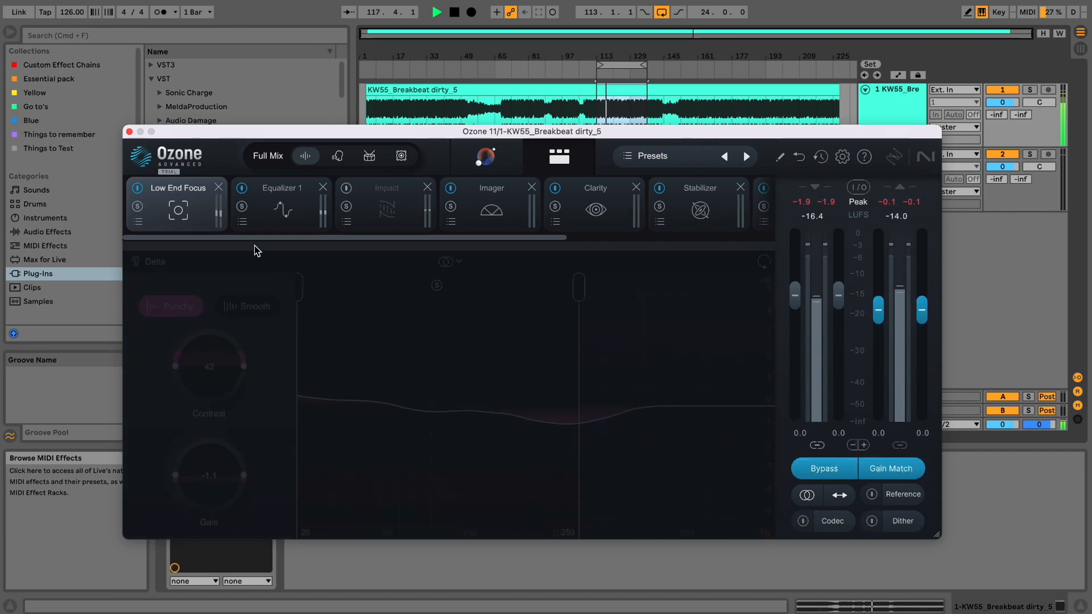
pyautogui.click(804, 466)
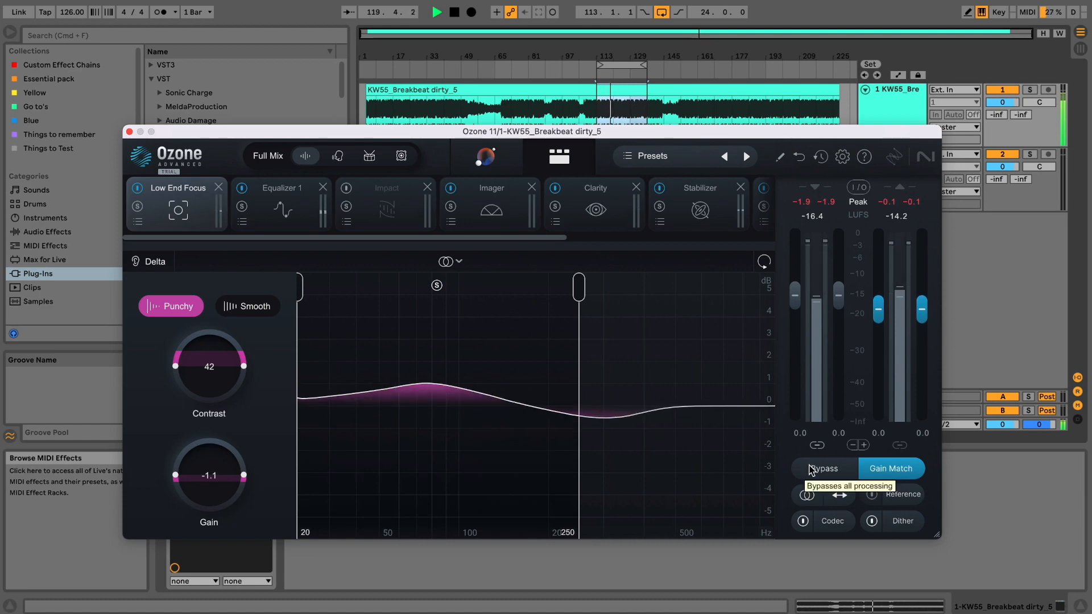
pyautogui.click(138, 188)
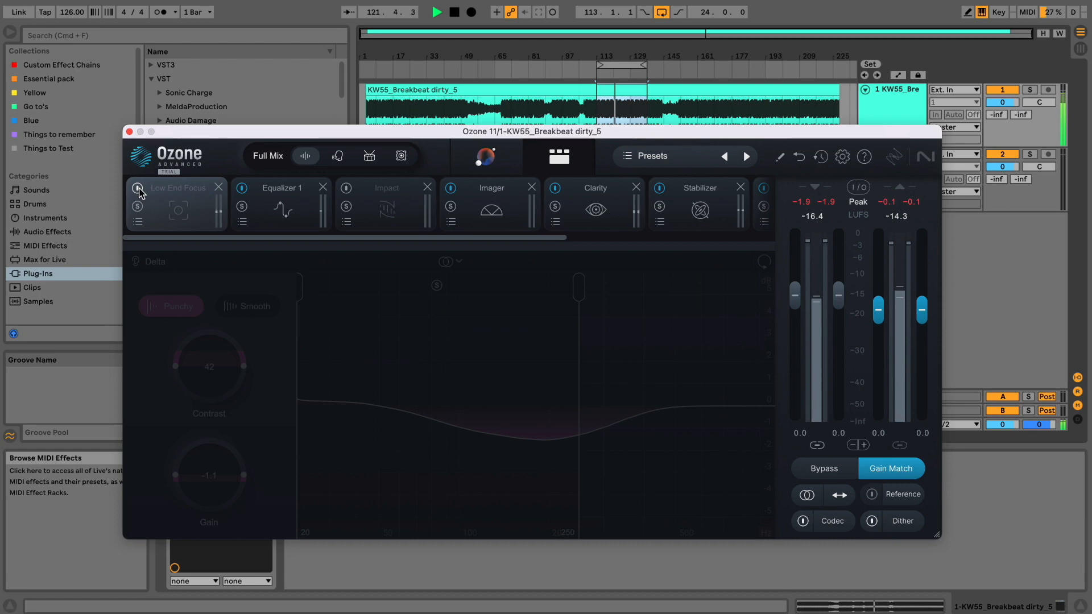
pyautogui.click(139, 189)
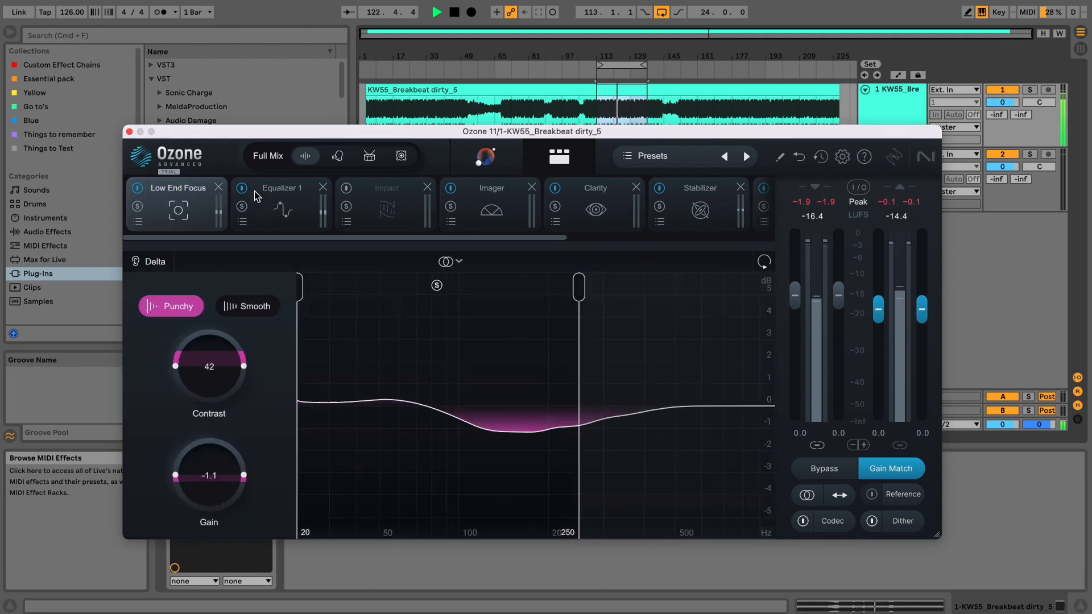
# Reduce Equalizer 1's high shelf to about 1.2 dB at 6928 Hz
pyautogui.click(272, 202)
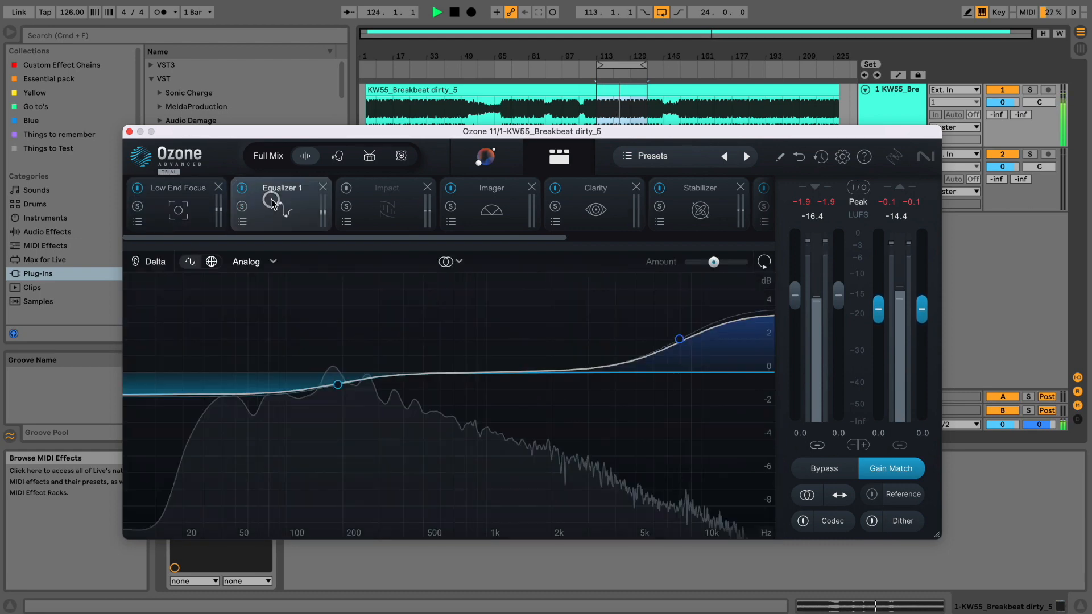
pyautogui.click(337, 384)
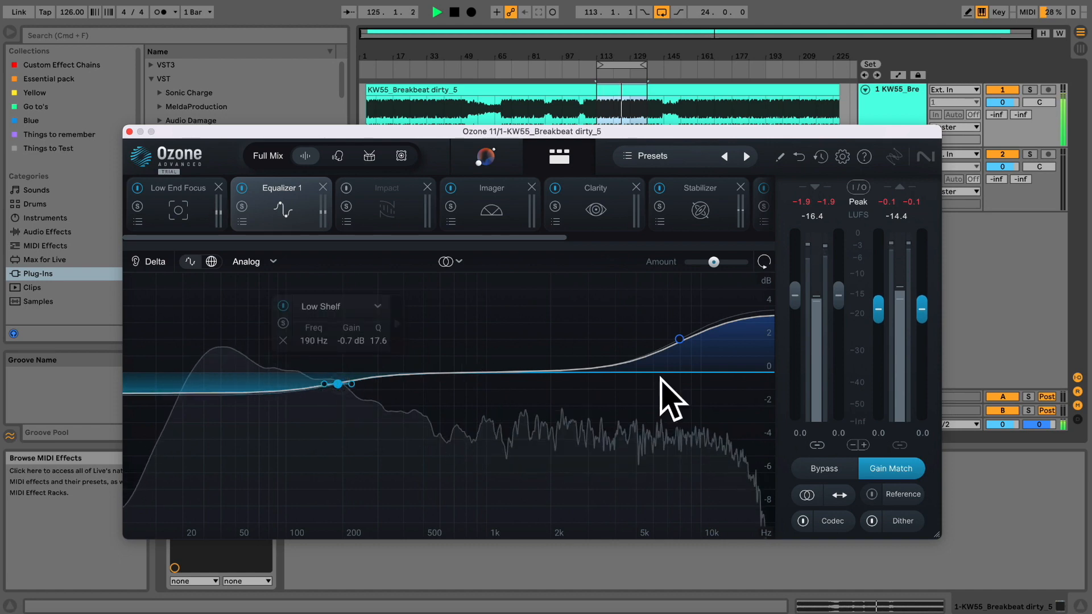
pyautogui.click(678, 340)
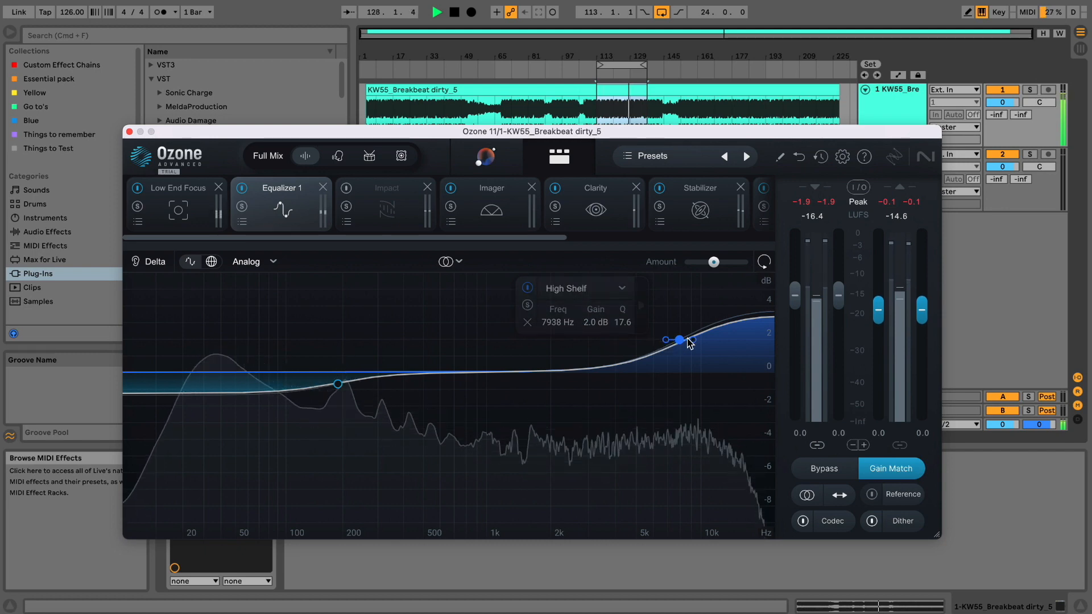
pyautogui.moveTo(684, 339); pyautogui.dragTo(666, 352)
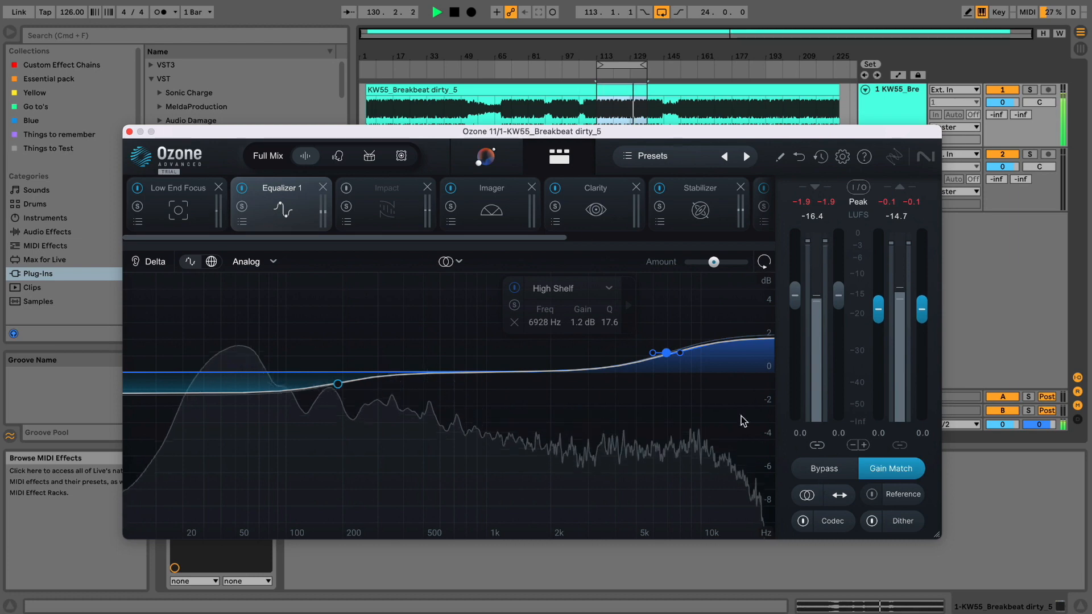
# Switch to Audiolens and compare the playing track's tonal curve with the Vid - Lagoon, Silat Beksi, Ruffin_Dark Vibe Track, Lizz 909 R1 and Villalobos targets
pyautogui.click(130, 131)
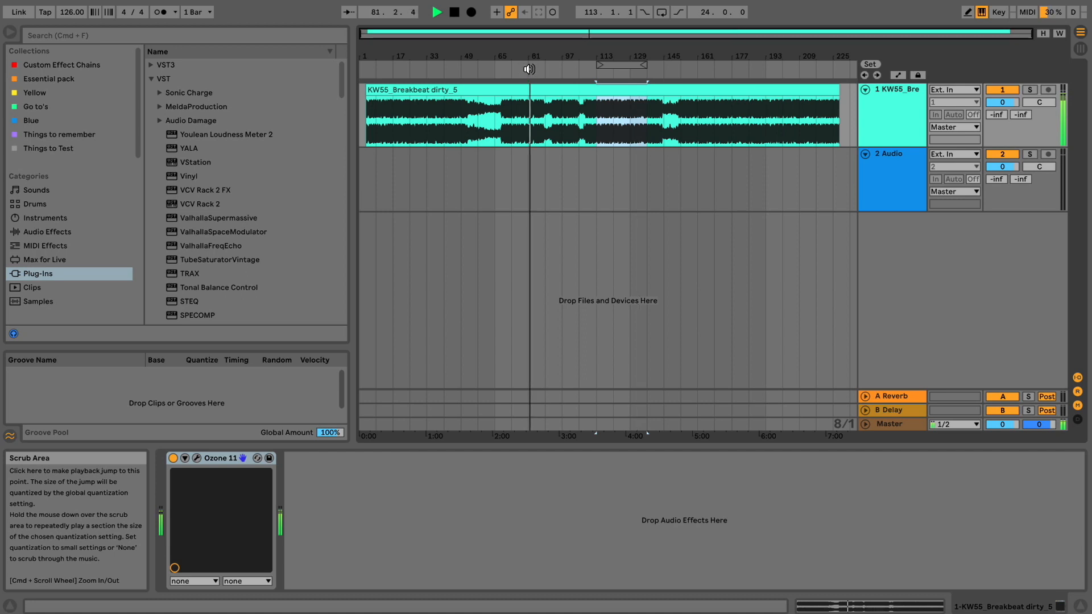
pyautogui.press('XF86AudioRaiseVolume')
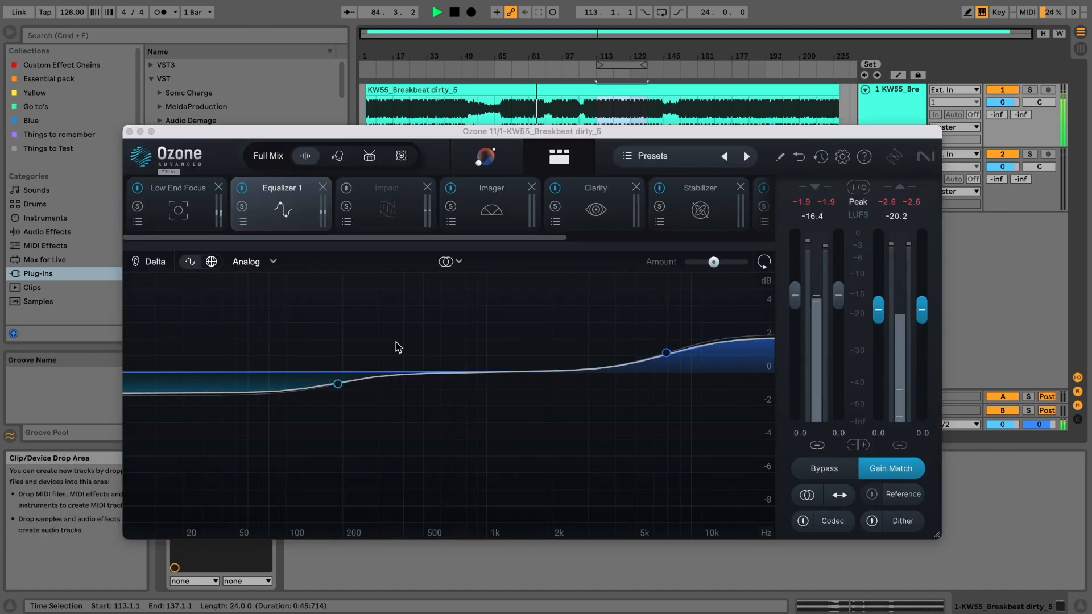
pyautogui.click(630, 613)
pyautogui.click(384, 305)
pyautogui.click(313, 348)
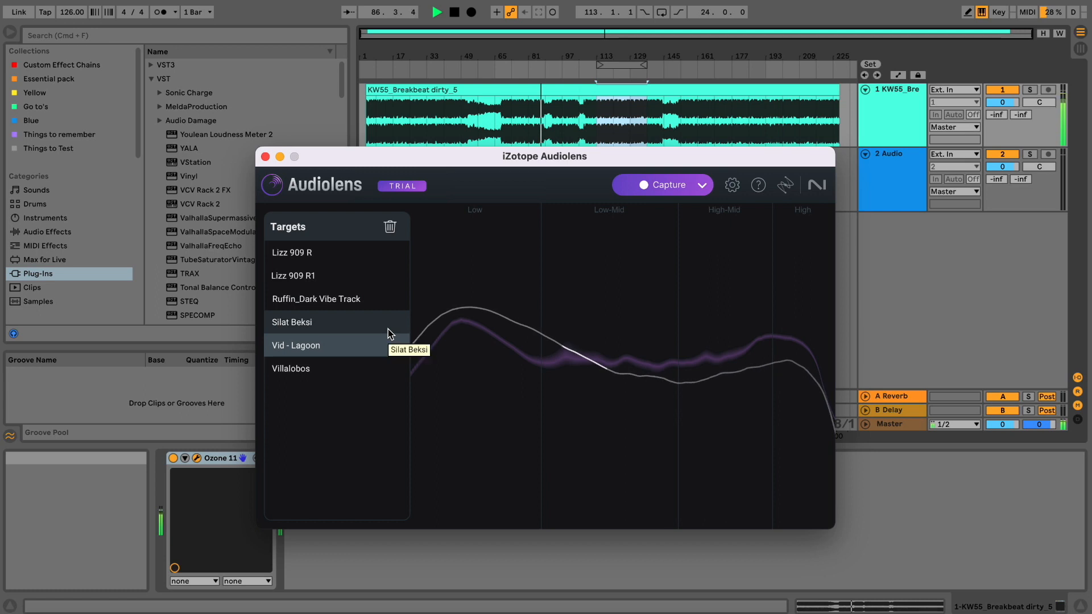
pyautogui.click(373, 322)
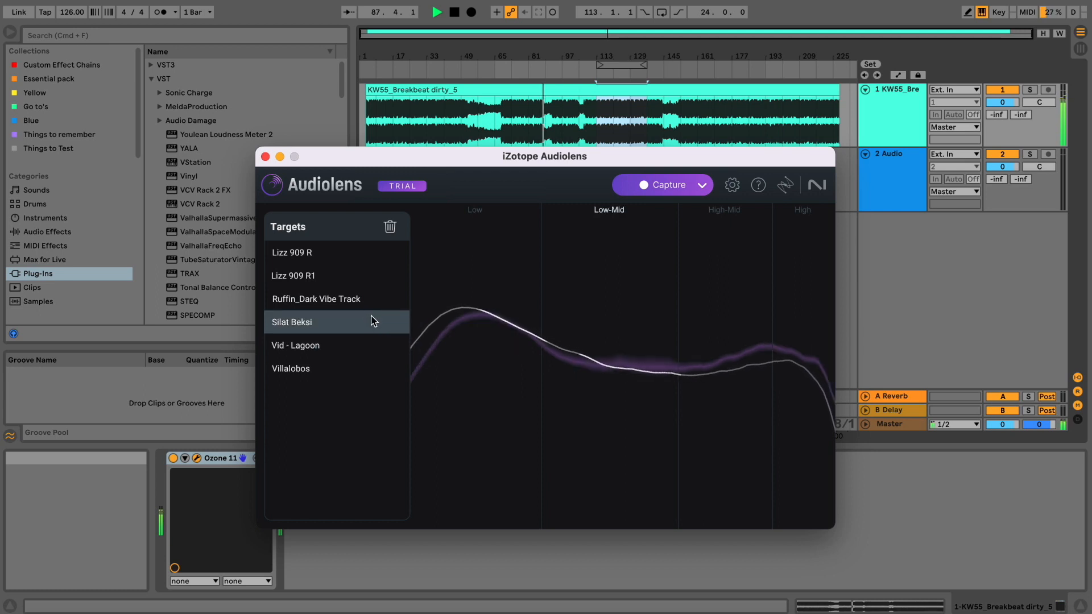
pyautogui.click(368, 307)
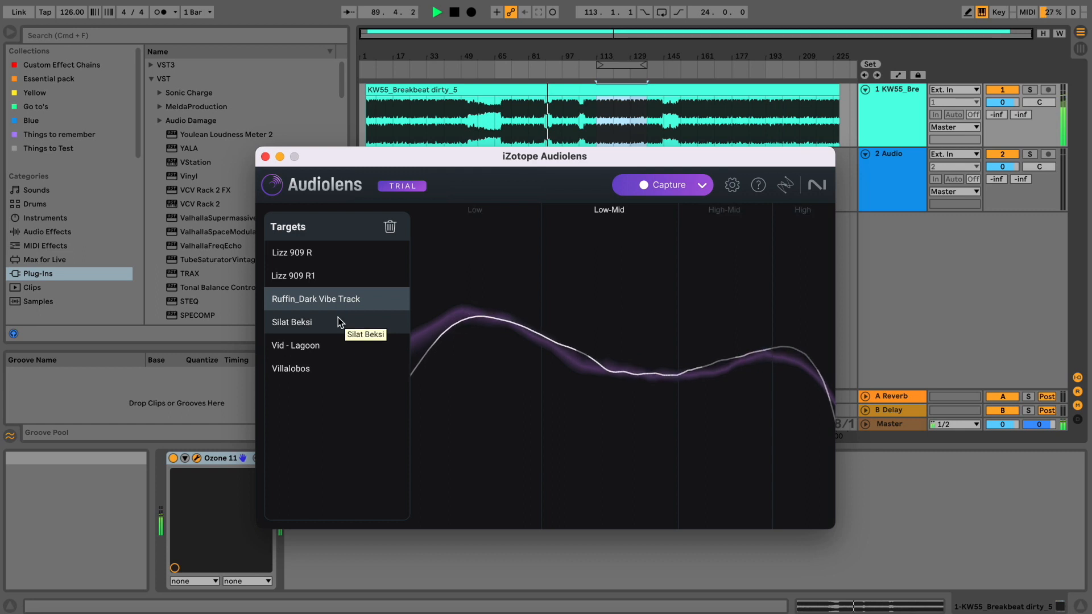
pyautogui.click(347, 277)
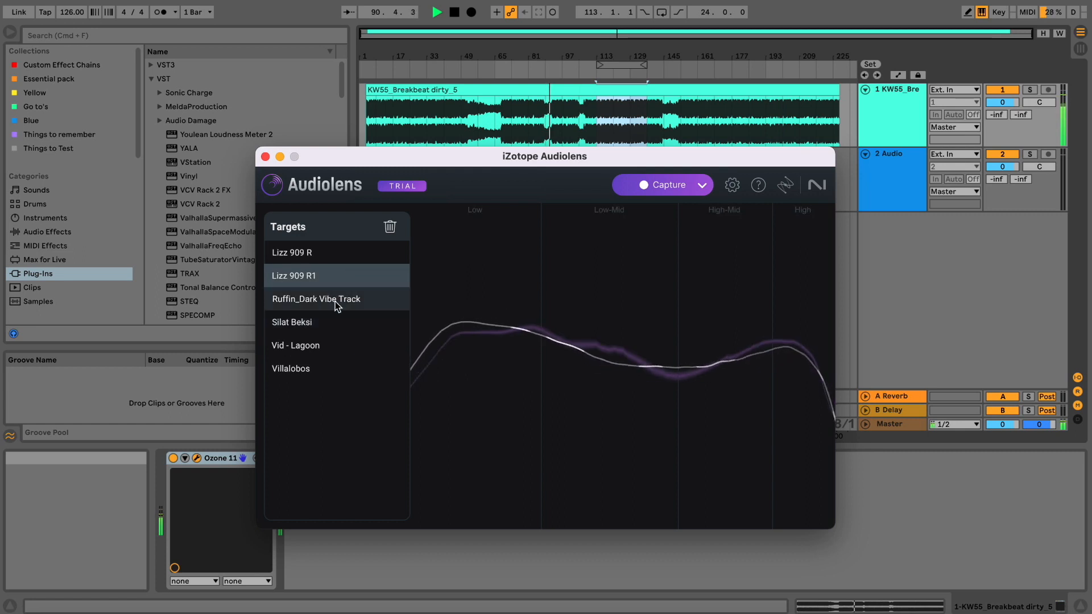
pyautogui.click(329, 346)
pyautogui.click(327, 368)
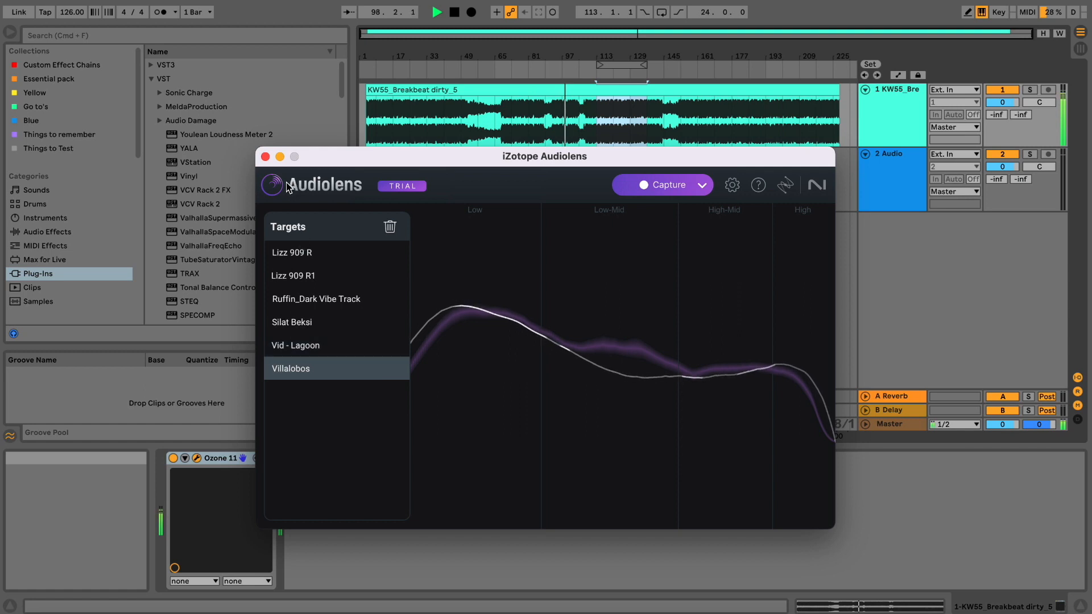
# Close Audiolens, return to Ozone 11 and set Equalizer 1's low shelf to about -0.6 dB at 185 Hz
pyautogui.click(265, 159)
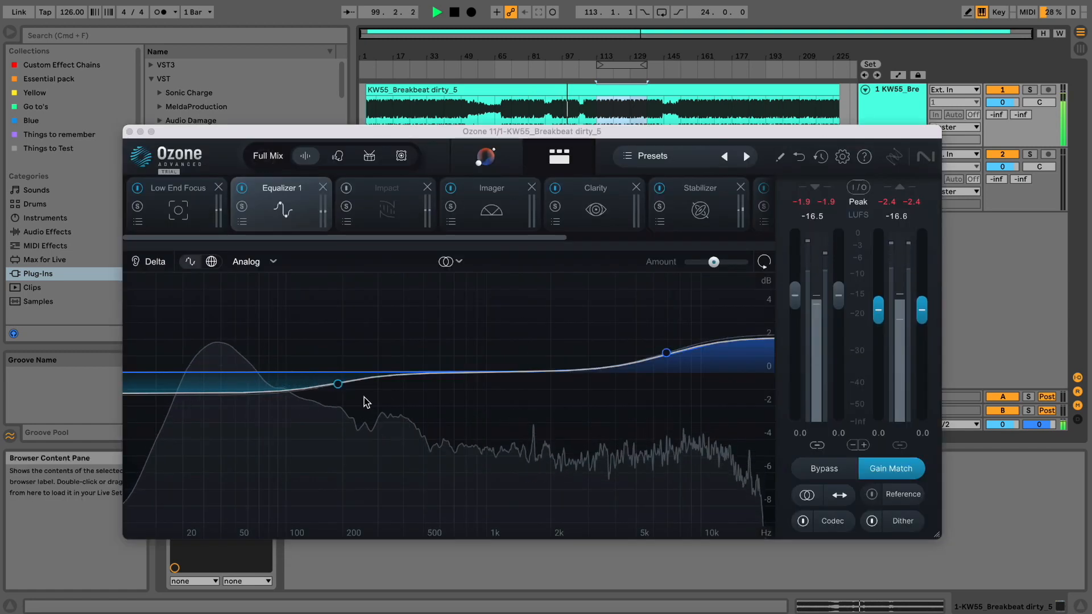
pyautogui.moveTo(341, 387)
pyautogui.mouseDown()
pyautogui.moveTo(338, 366)
pyautogui.moveTo(336, 382)
pyautogui.mouseUp()
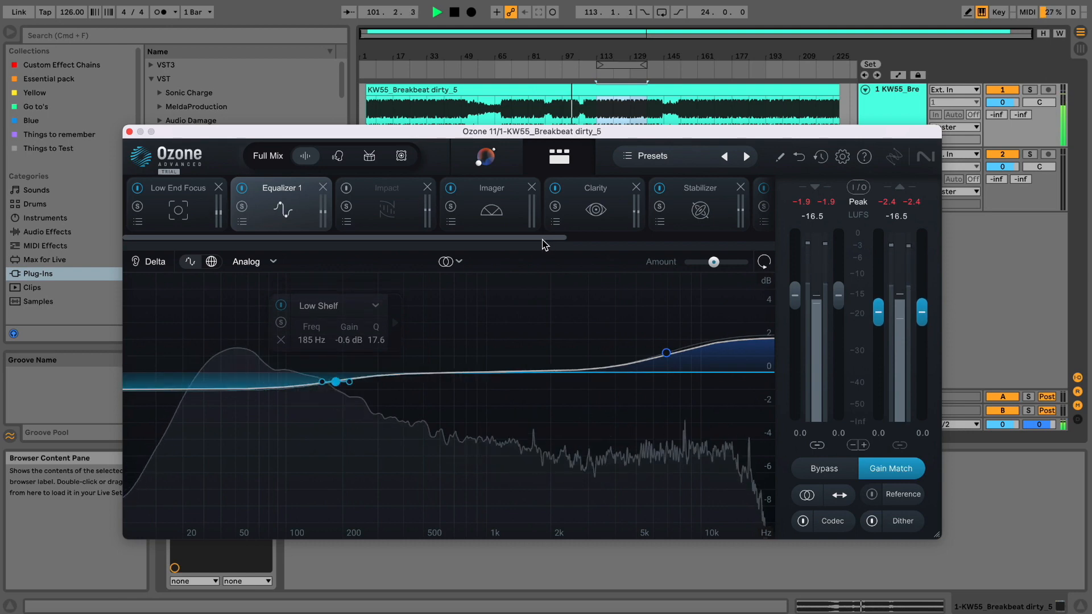
# Add a Master Rebalance module at the end of the chain, focus it on Bass and set its gain to 1.9 dB
pyautogui.moveTo(542, 239); pyautogui.dragTo(751, 240)
pyautogui.click(732, 215)
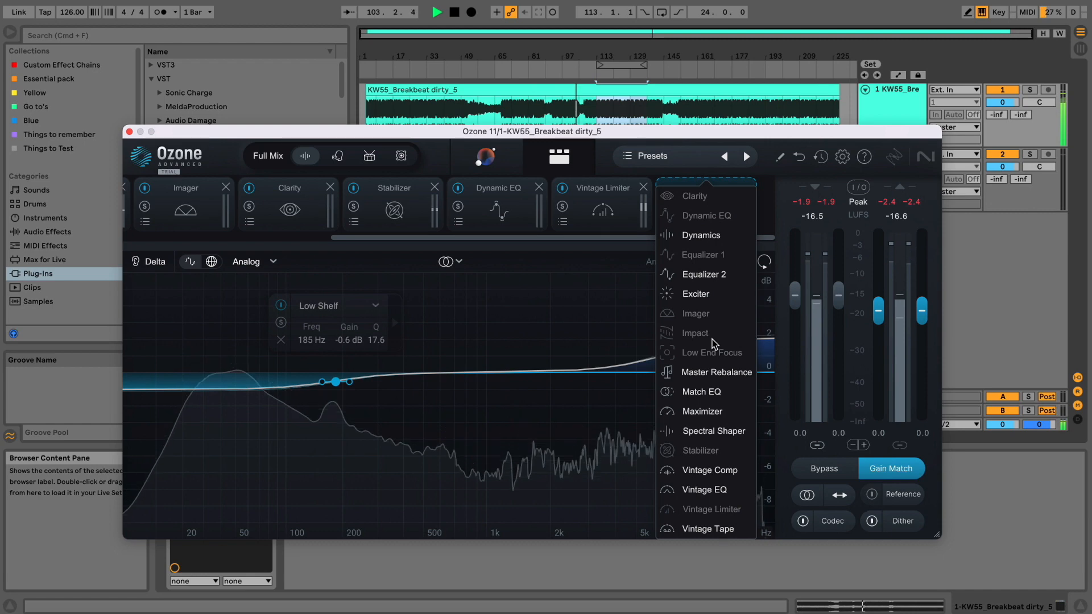
pyautogui.click(711, 371)
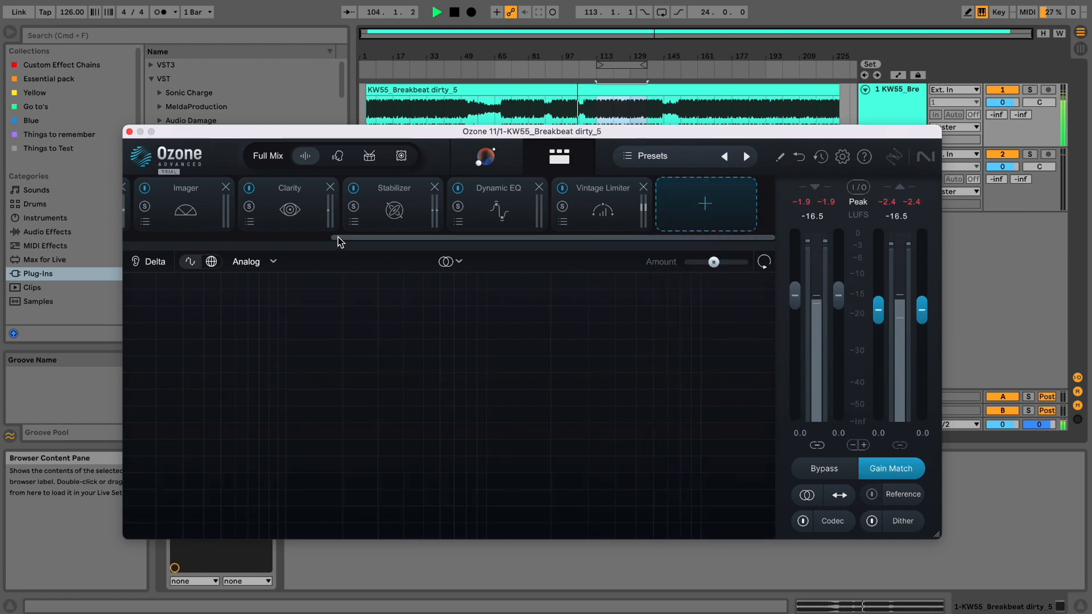
pyautogui.click(427, 497)
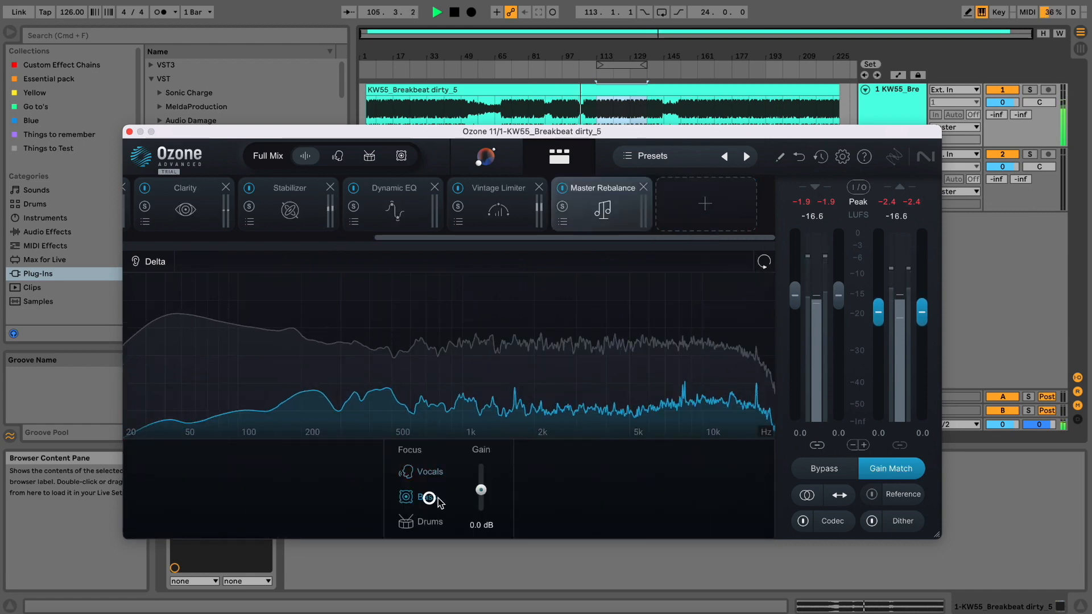
pyautogui.moveTo(480, 492); pyautogui.dragTo(481, 484)
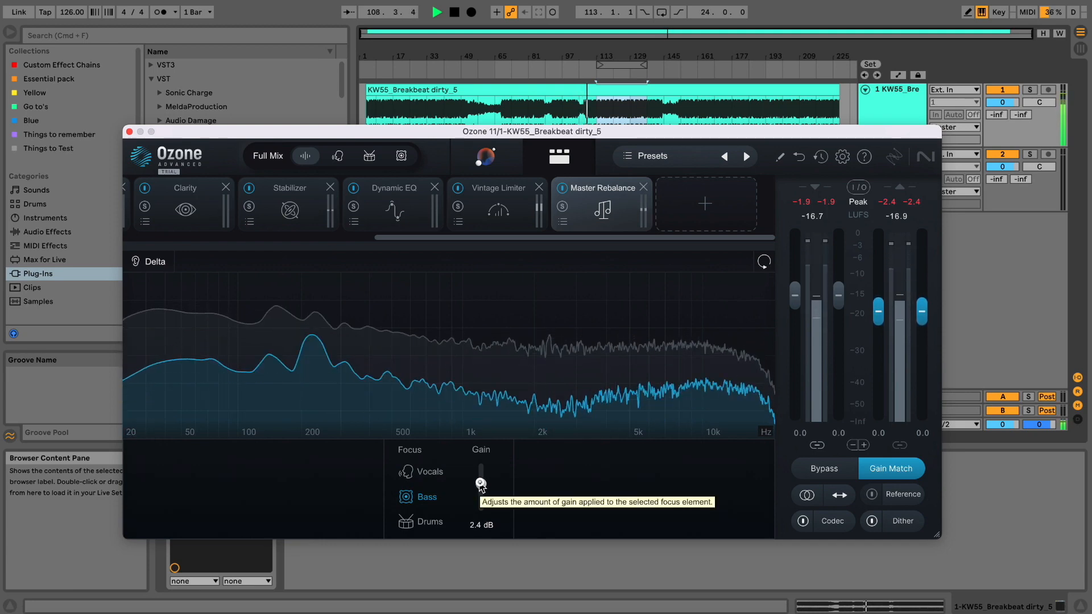
pyautogui.moveTo(481, 485); pyautogui.dragTo(481, 485)
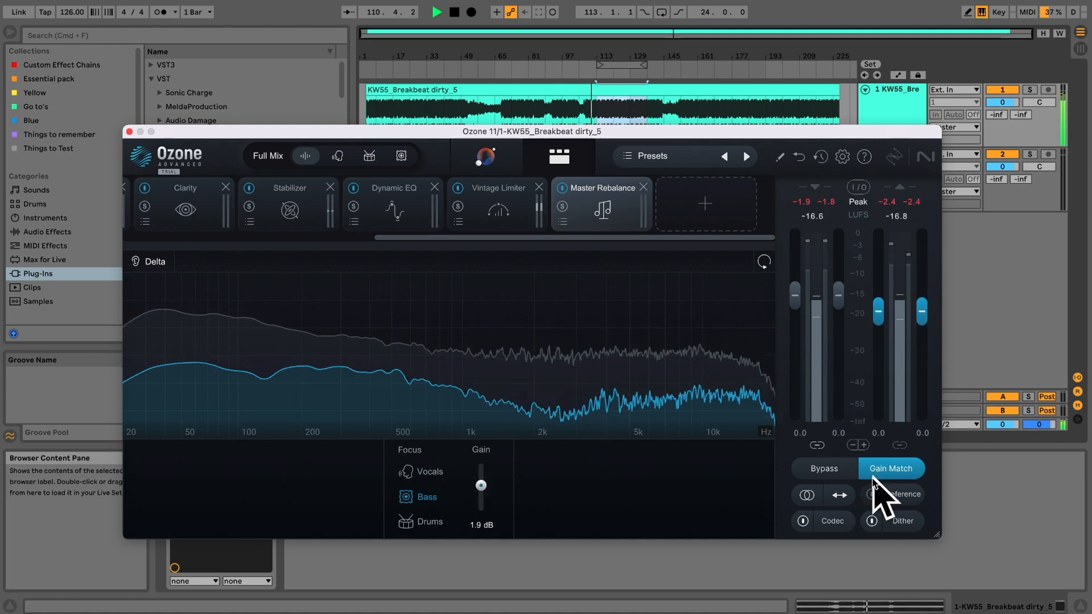
# Compare the sound with all processing and with only Master Rebalance bypassed, and move Master Rebalance before the Vintage Limiter
pyautogui.click(842, 472)
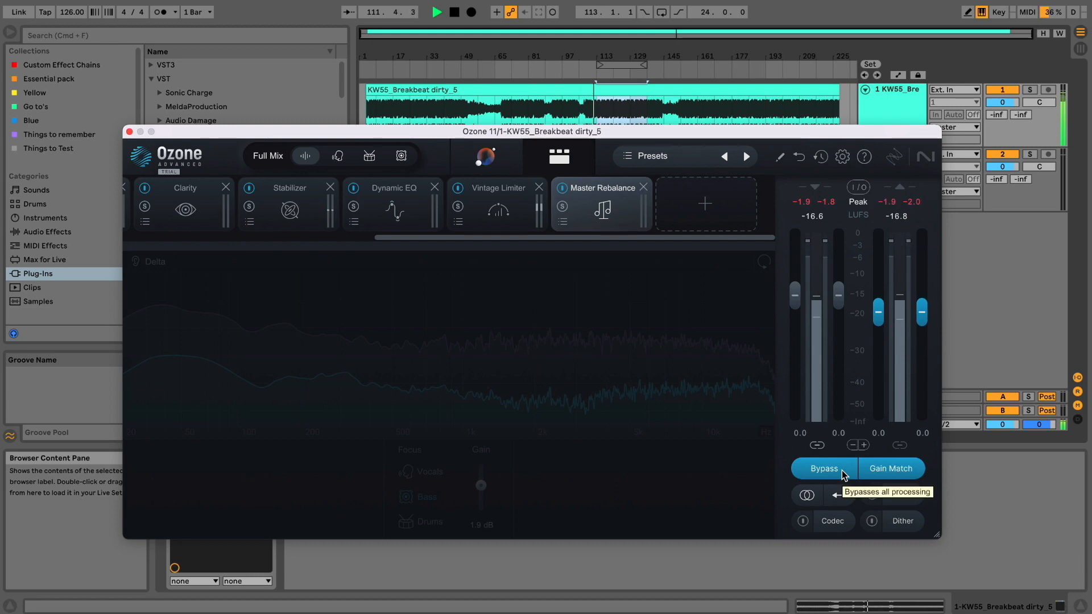
pyautogui.click(842, 472)
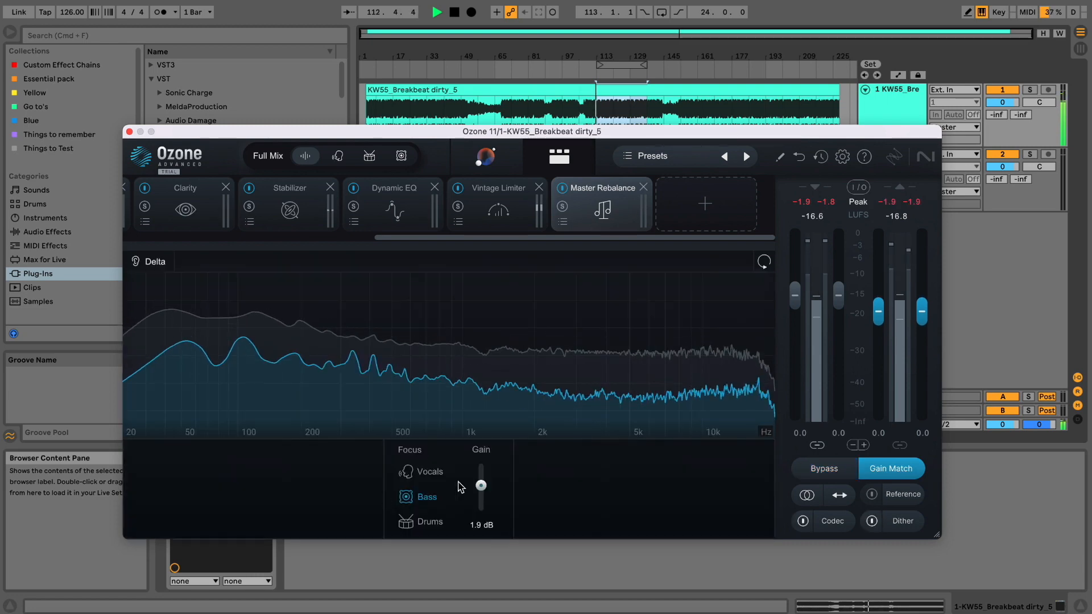
pyautogui.click(560, 189)
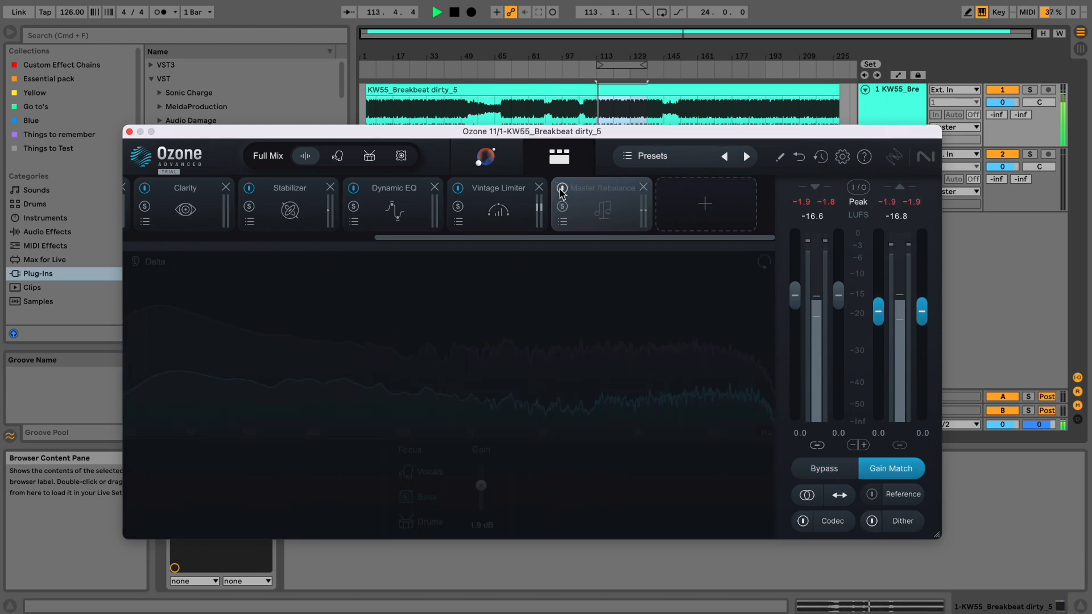
pyautogui.click(560, 189)
pyautogui.moveTo(605, 208); pyautogui.dragTo(495, 208)
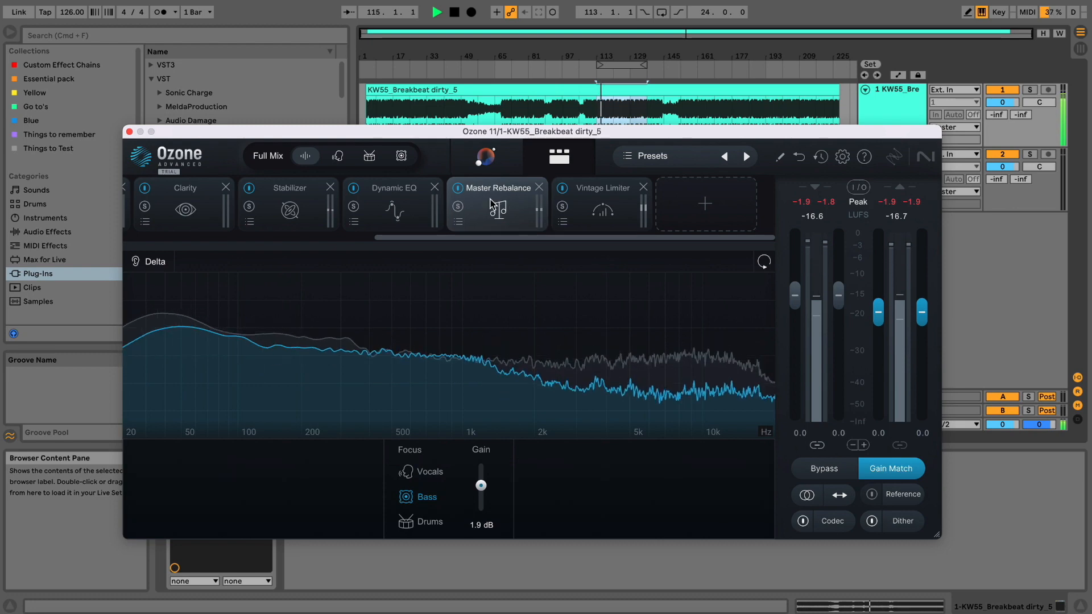
# Add a Vintage Tape module, place it directly before Master Rebalance and compare the sound with it bypassed and active
pyautogui.click(688, 209)
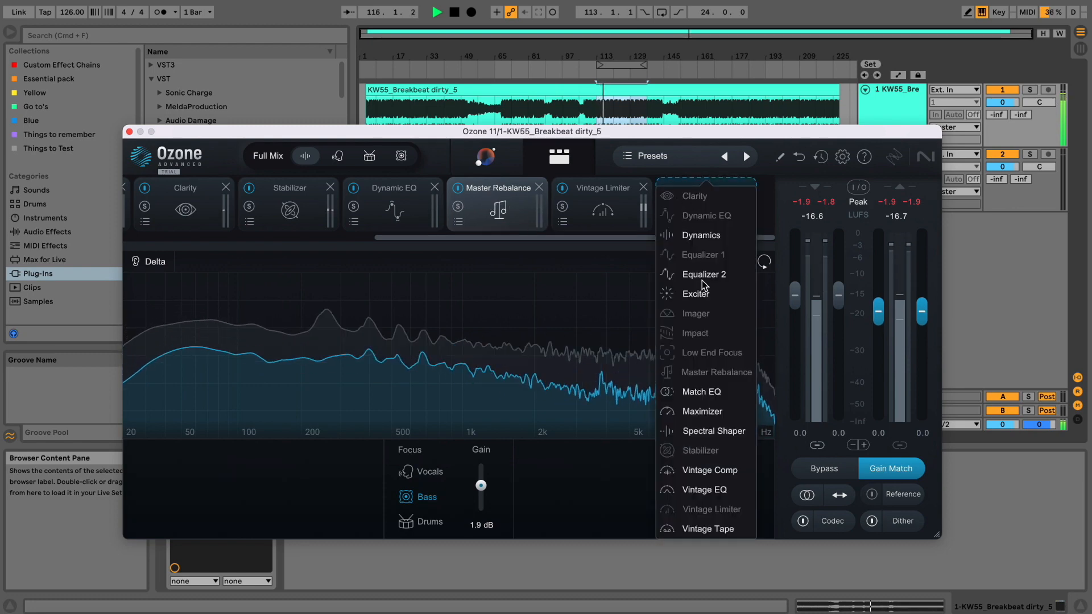
pyautogui.click(708, 529)
pyautogui.moveTo(569, 210); pyautogui.dragTo(398, 209)
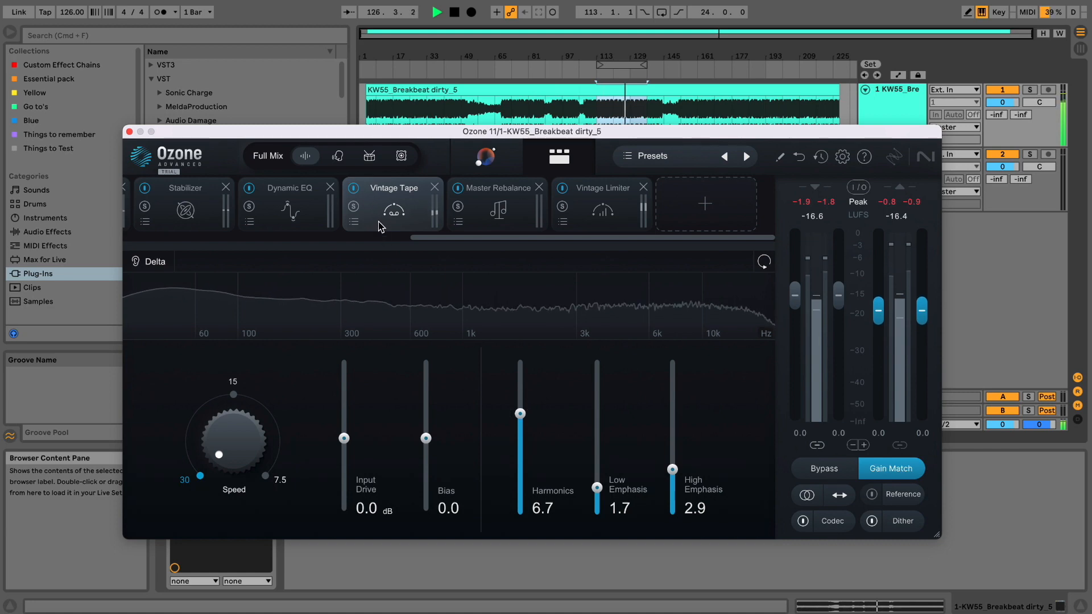
pyautogui.click(354, 187)
pyautogui.click(354, 188)
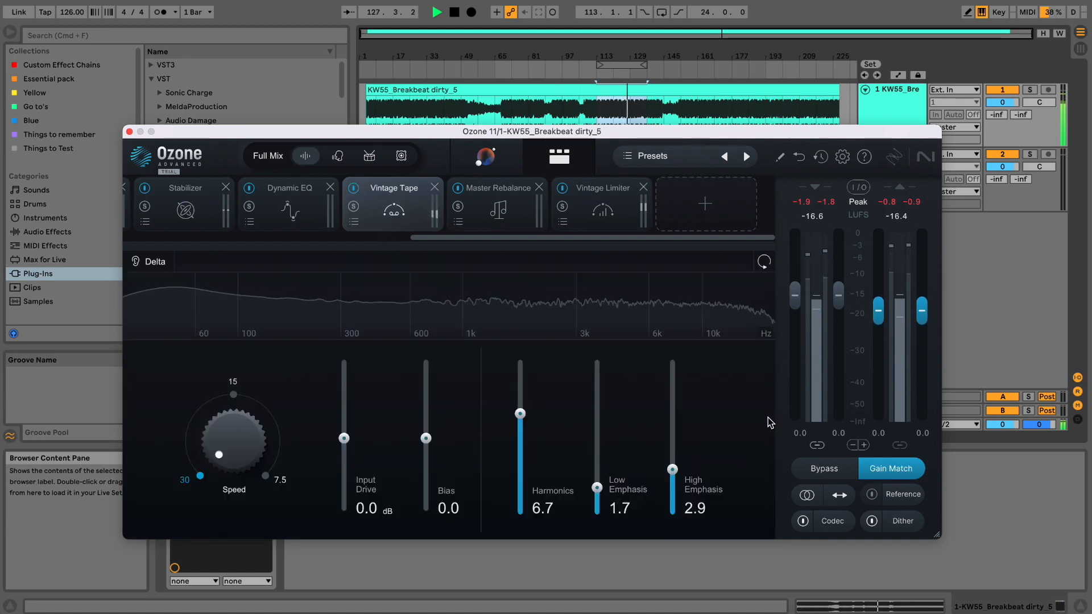
# Compare the master with all processing bypassed and active, and review the Equalizer 1 and Imager settings
pyautogui.click(808, 464)
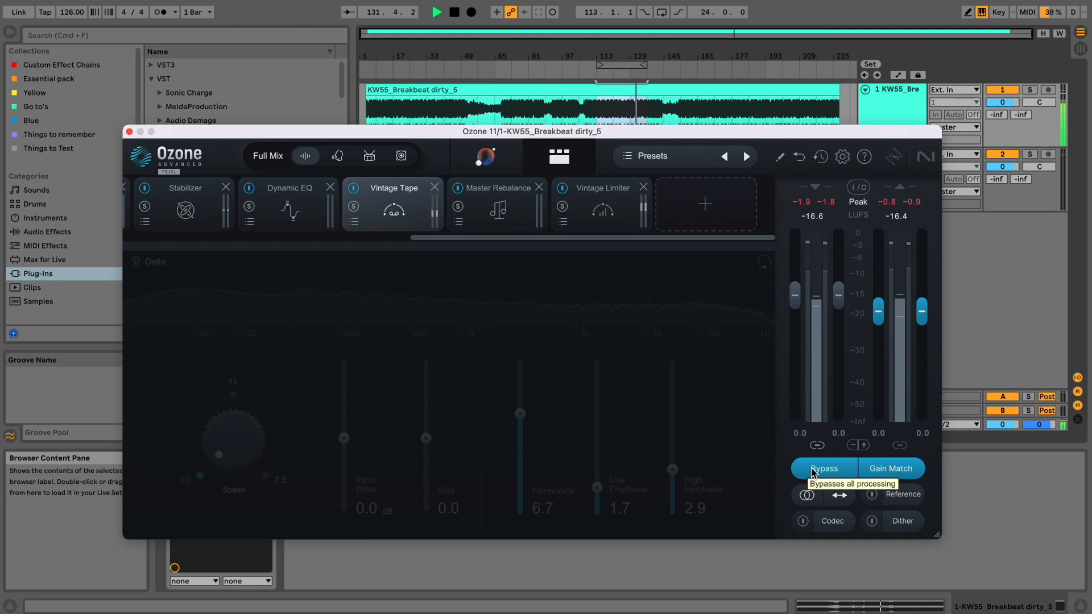
pyautogui.click(812, 470)
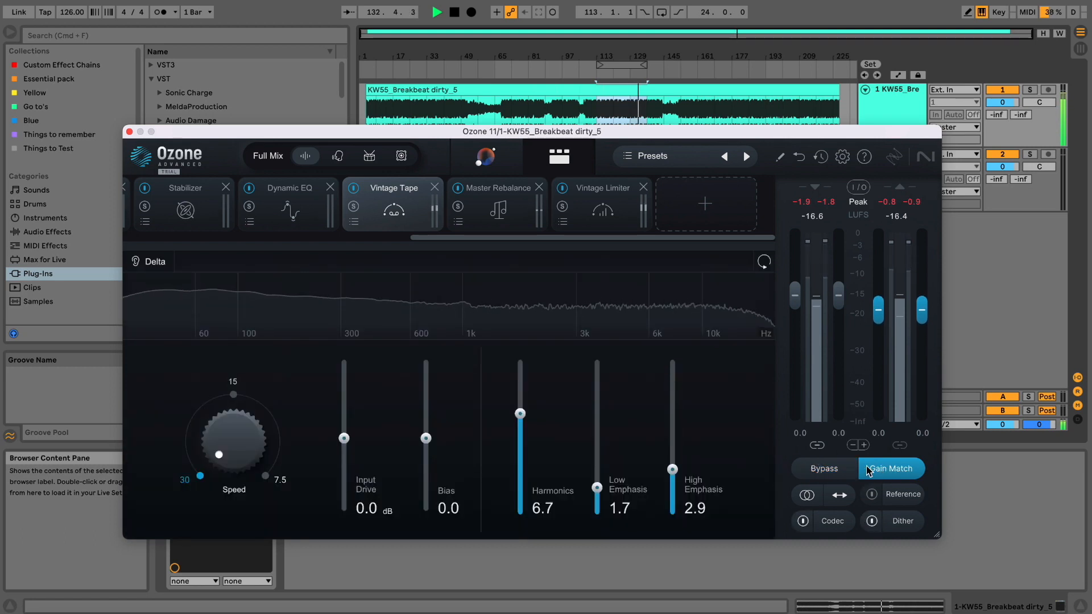
pyautogui.hscroll(-5, 382, 232)
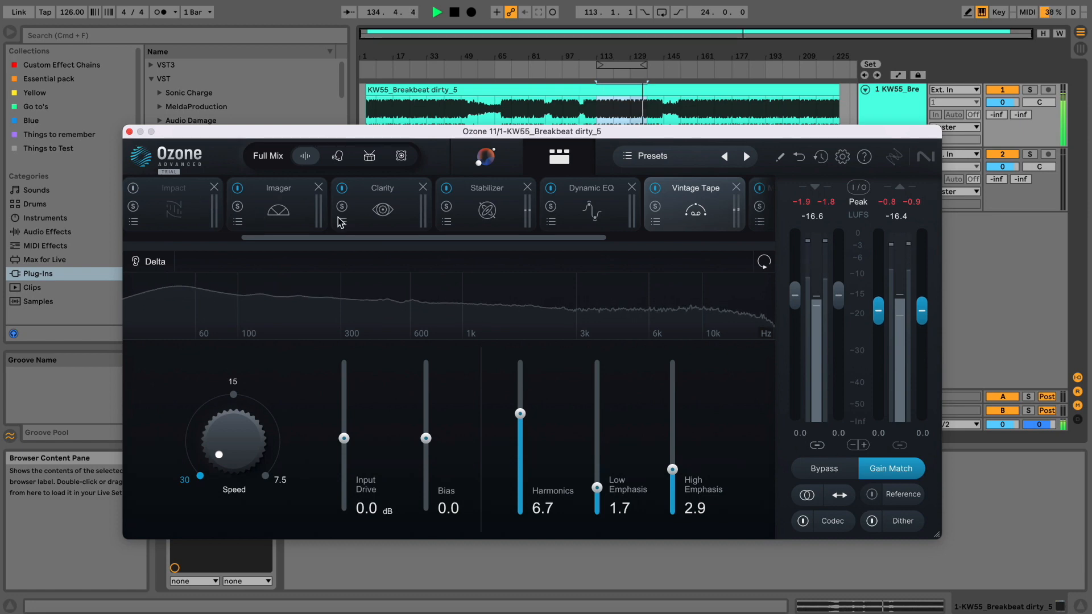
pyautogui.moveTo(272, 236); pyautogui.dragTo(158, 237)
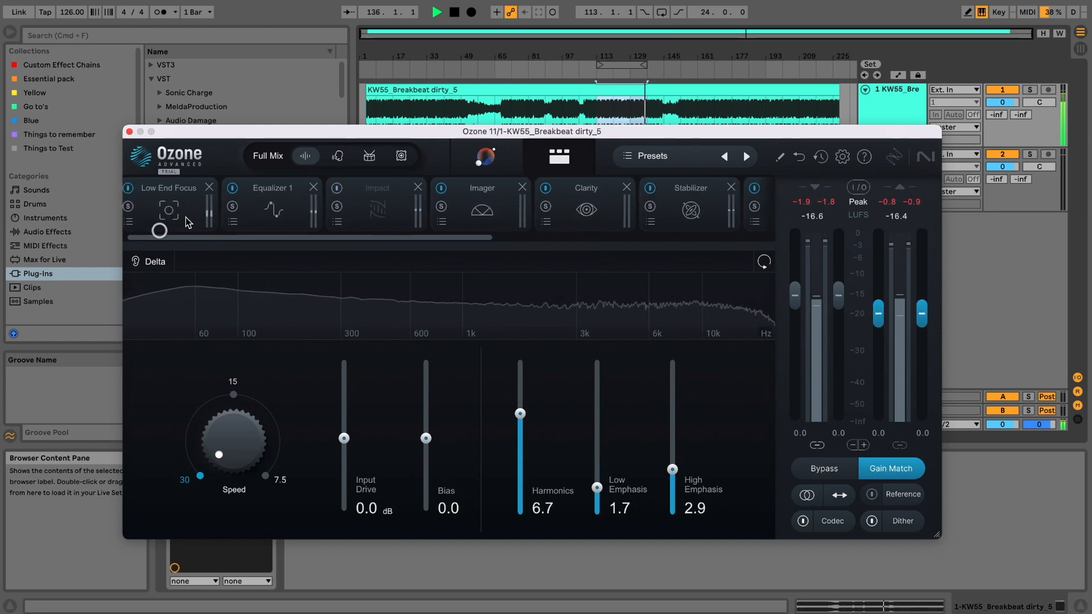
pyautogui.click(273, 205)
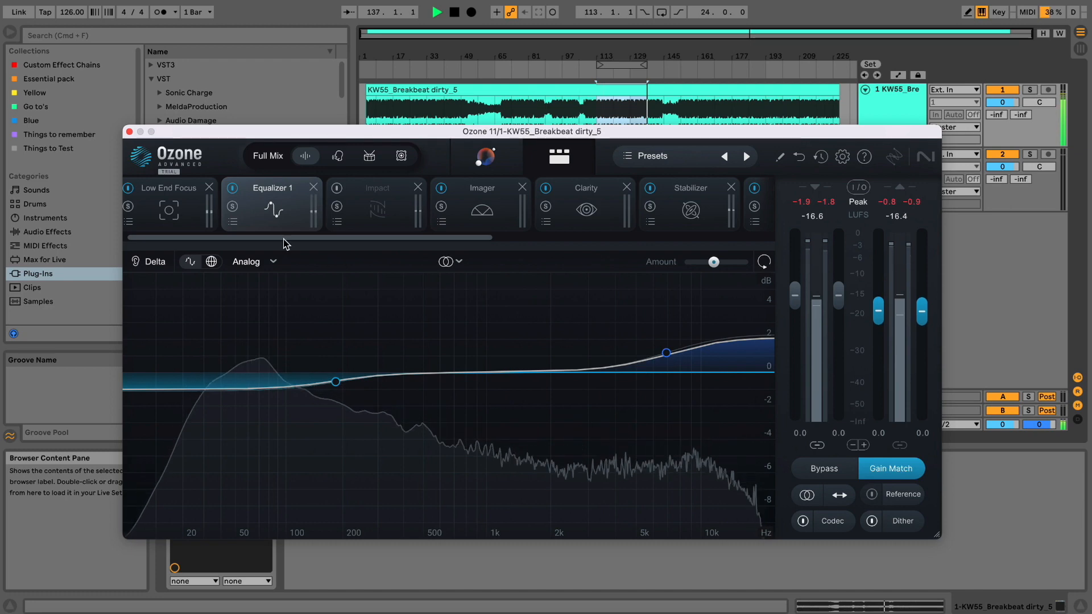
pyautogui.click(461, 212)
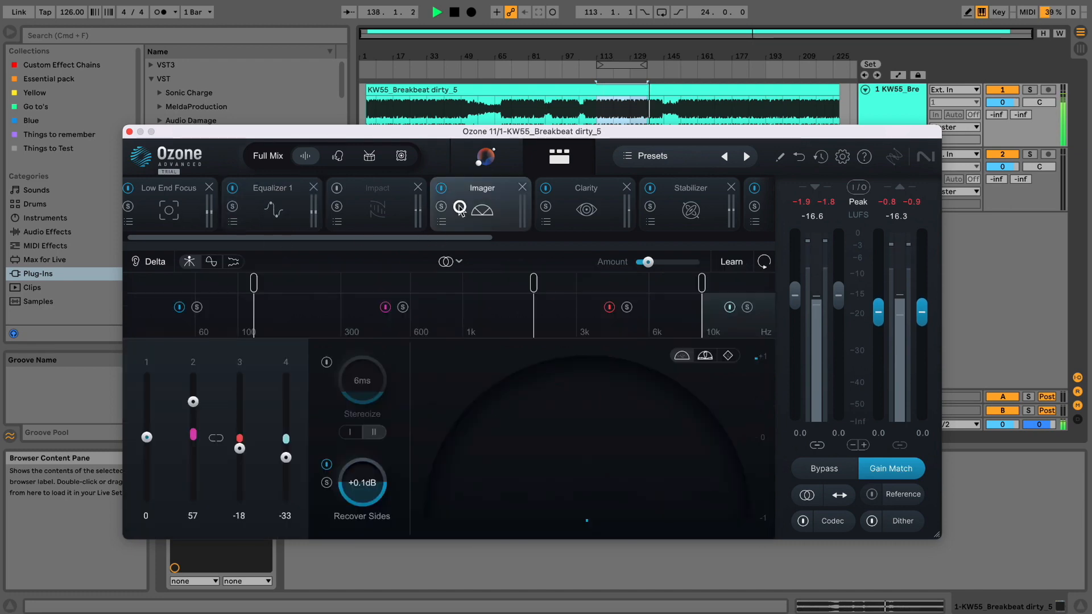
# Audition the chain with Clarity and Stabilizer bypassed, and switch Stabilizer back on
pyautogui.click(545, 189)
pyautogui.click(650, 189)
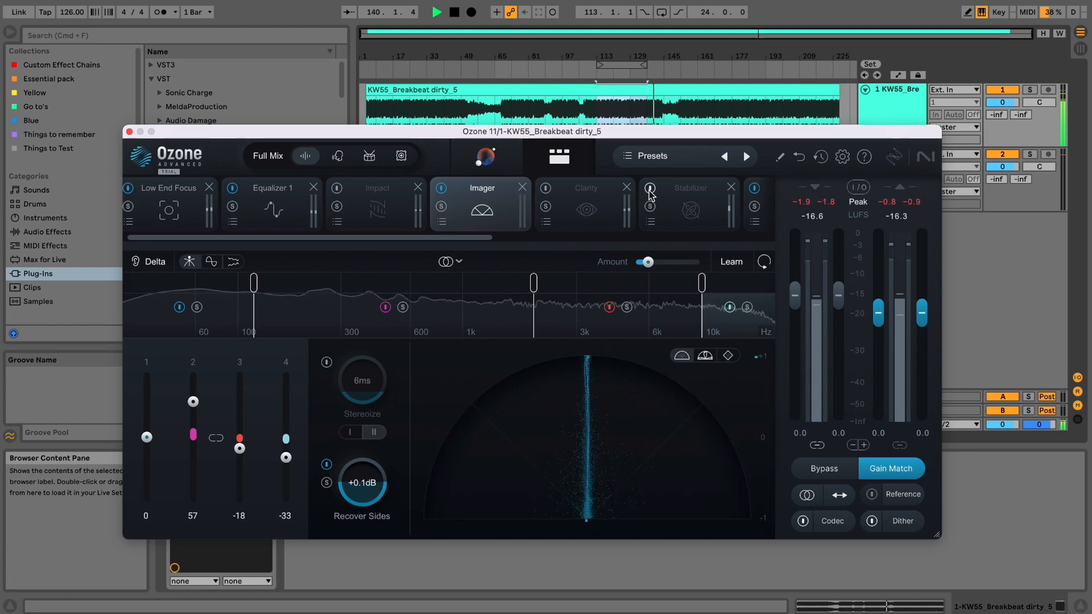
pyautogui.click(650, 188)
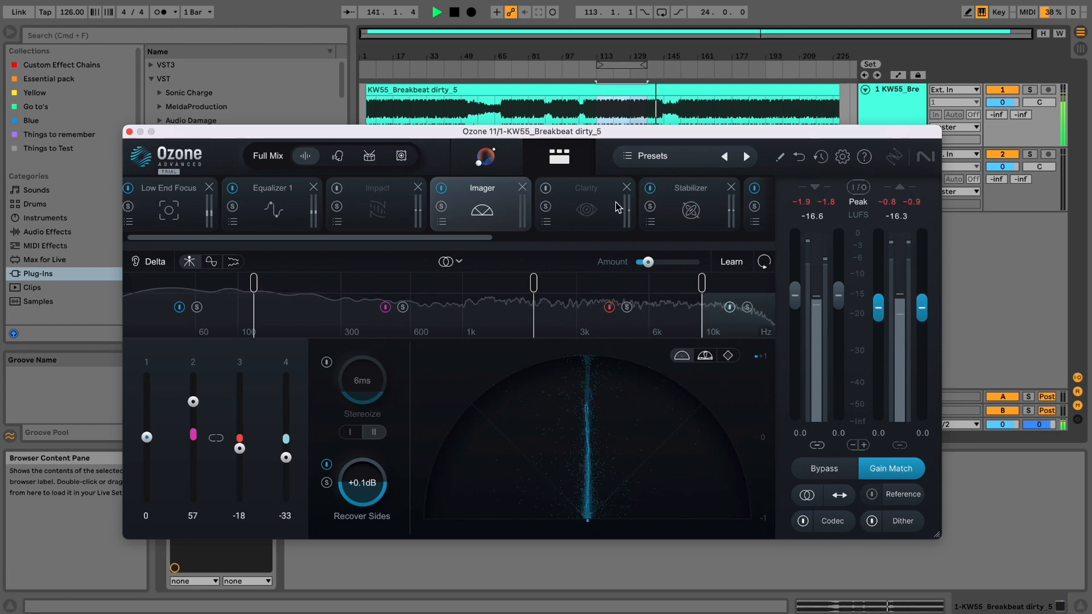
# Re-enable Clarity and set its amount to 31 and its tilt to -1.0 dB/oct
pyautogui.click(587, 208)
pyautogui.click(544, 188)
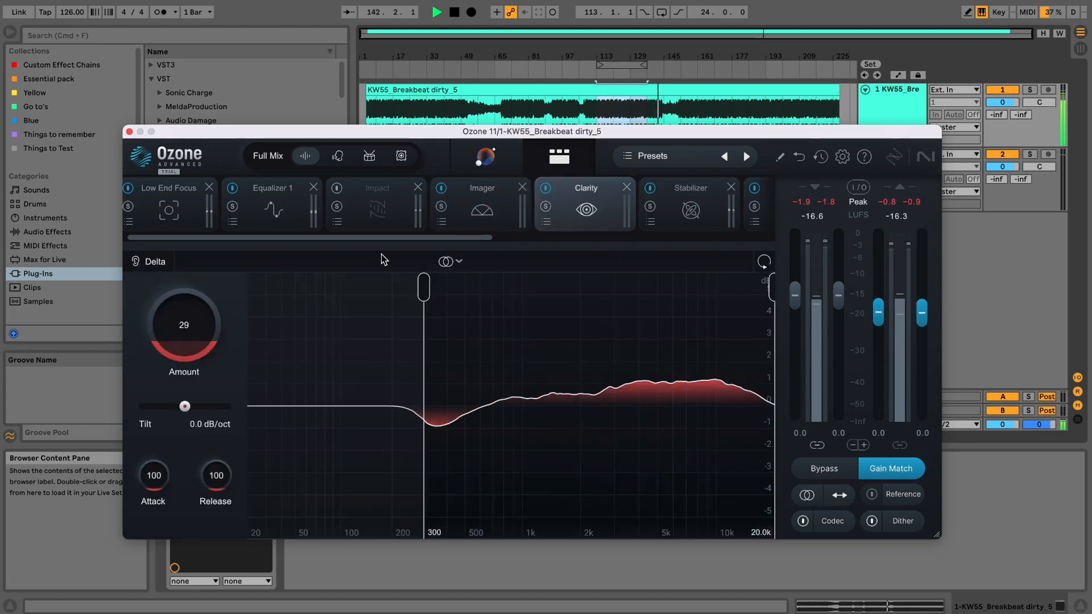
pyautogui.moveTo(194, 324); pyautogui.dragTo(194, 322)
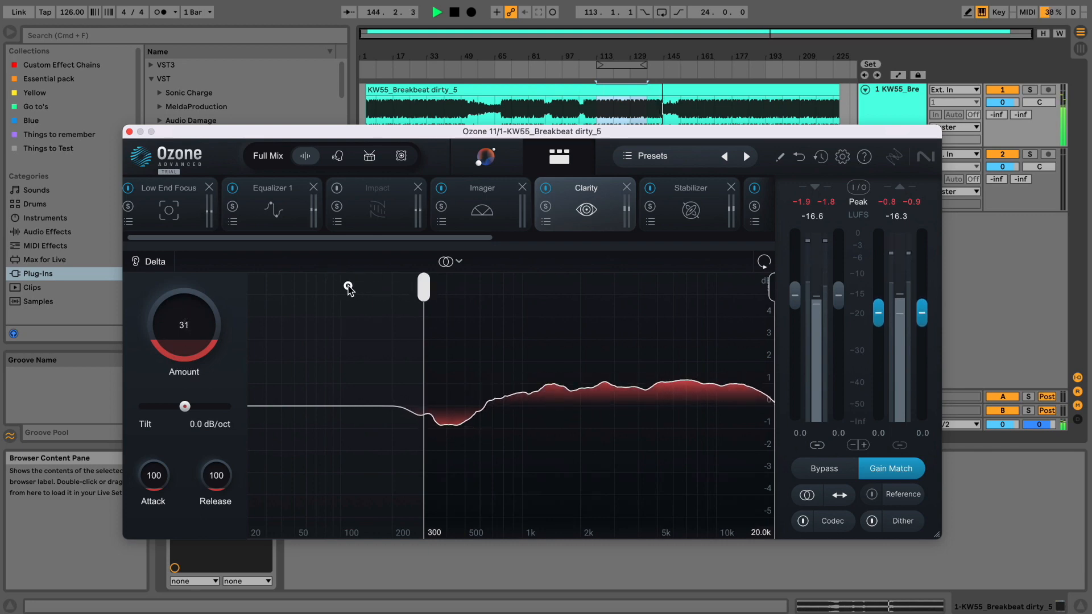
pyautogui.moveTo(185, 406); pyautogui.dragTo(176, 406)
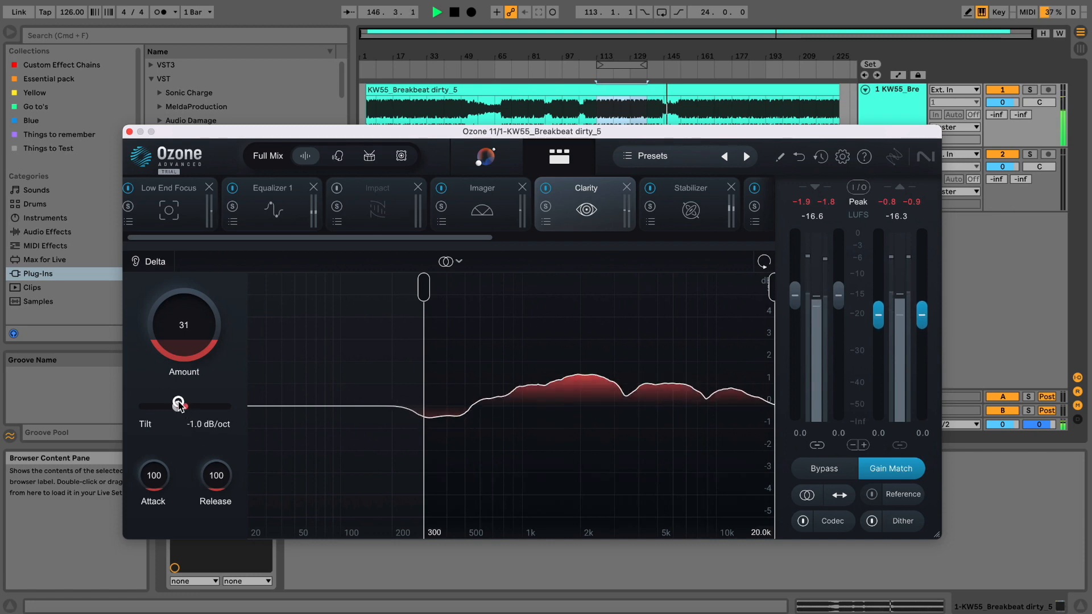
# Switch Stabilizer to Cut mode and set its amount to 40
pyautogui.click(721, 187)
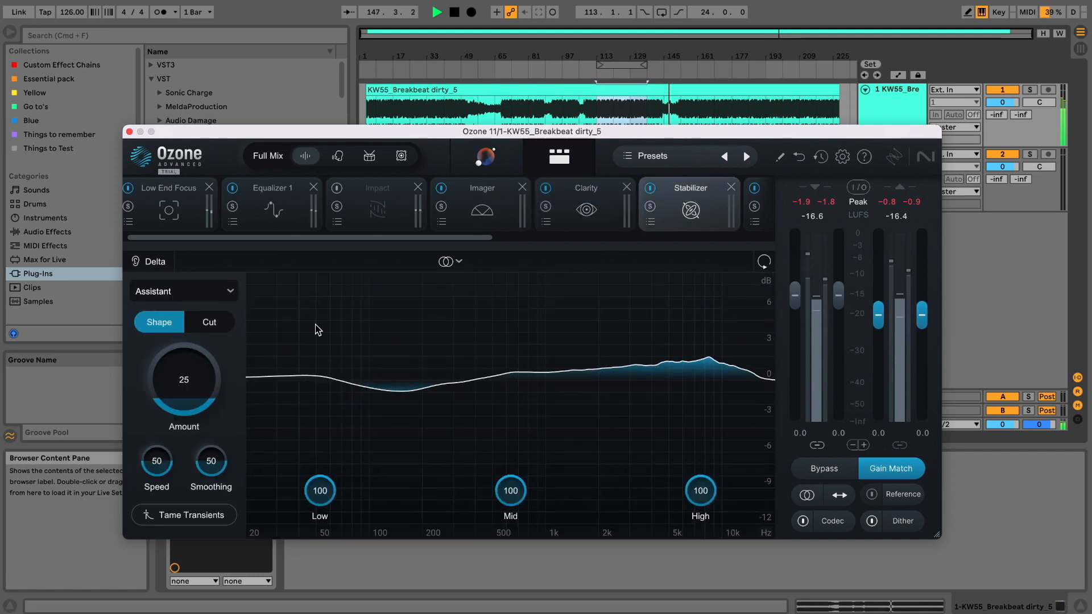
pyautogui.click(210, 323)
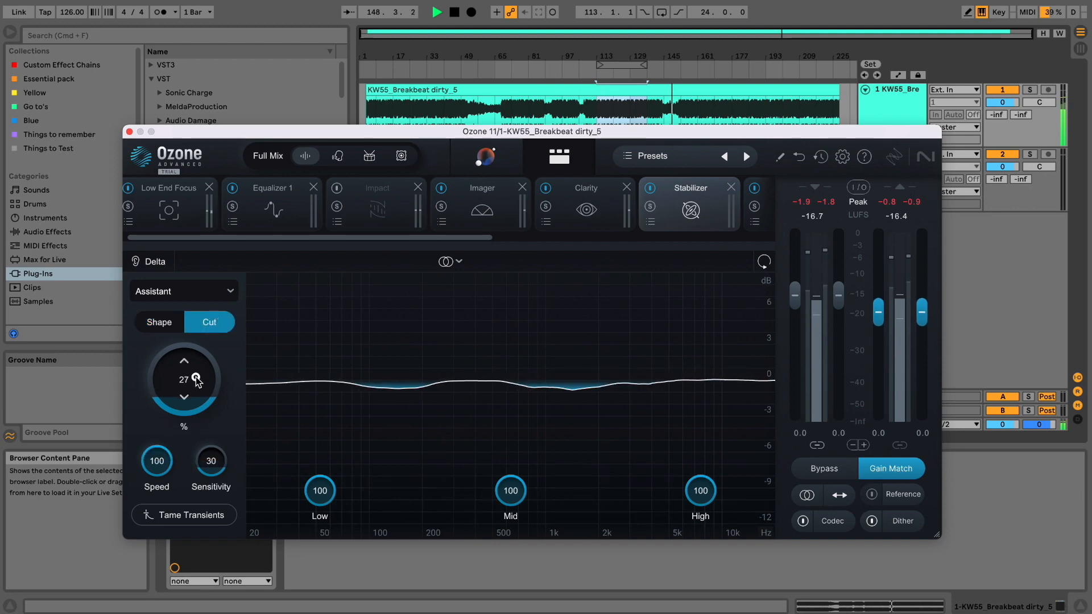
pyautogui.moveTo(196, 369); pyautogui.dragTo(196, 350)
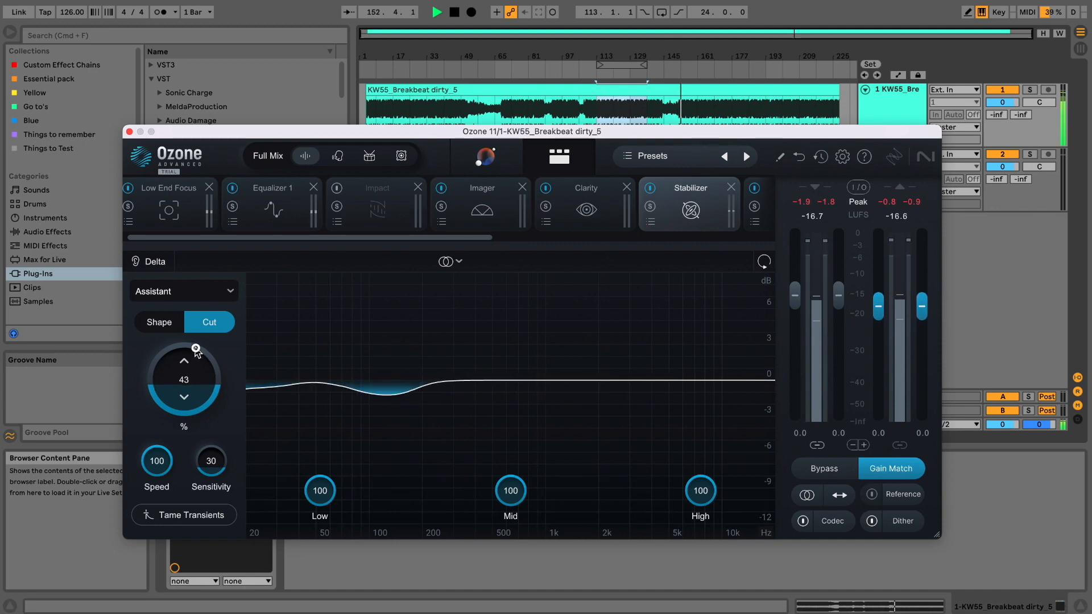
# Move Stabilizer directly before Equalizer 1 and compare the sound with only Stabilizer and with all processing bypassed
pyautogui.moveTo(670, 209); pyautogui.dragTo(272, 220)
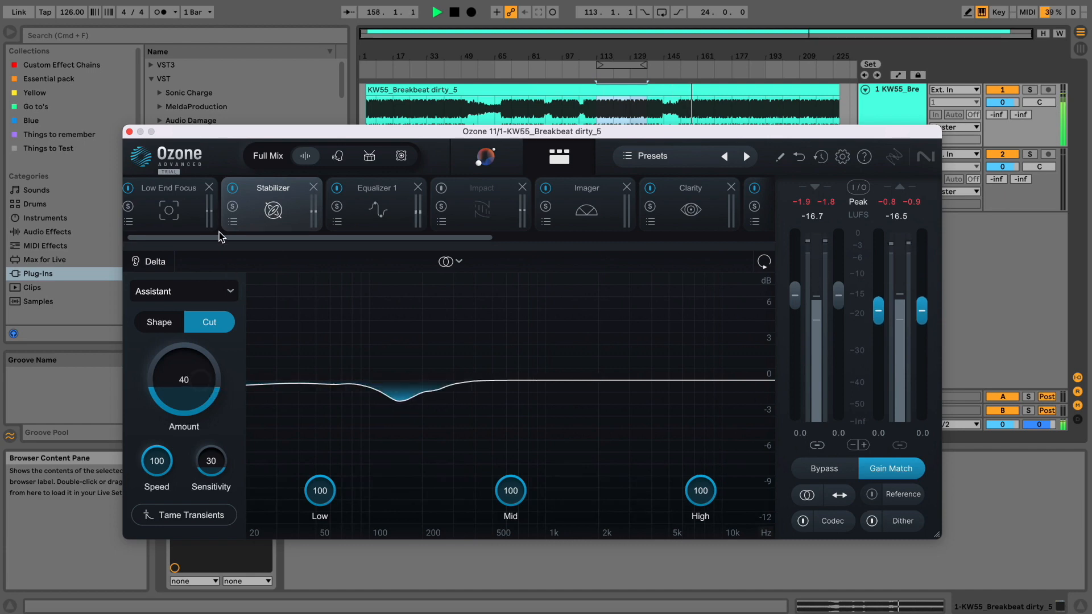
pyautogui.click(232, 189)
pyautogui.click(232, 189)
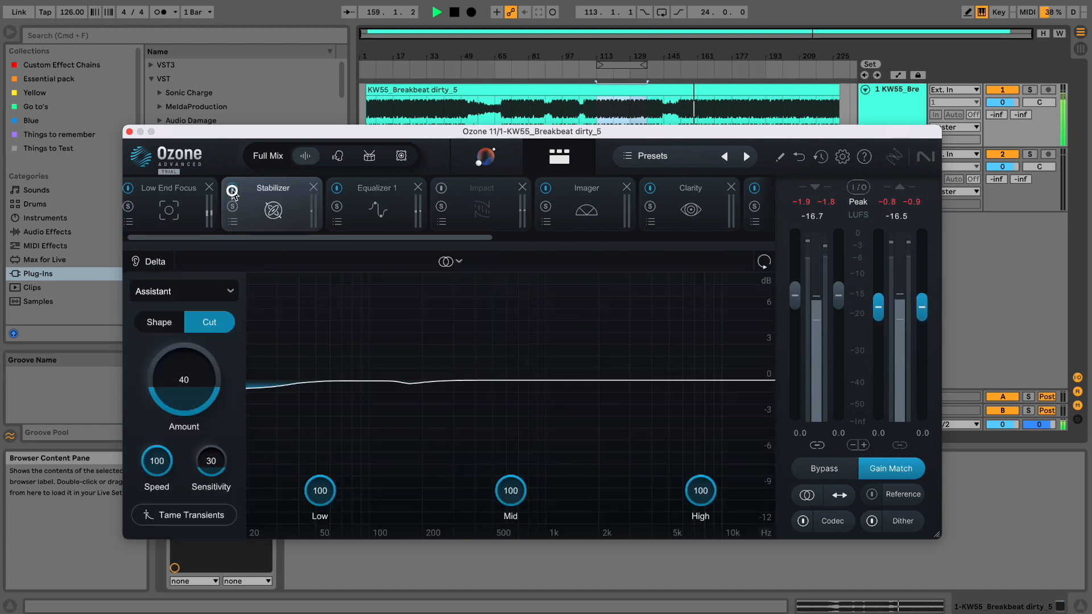
pyautogui.click(828, 469)
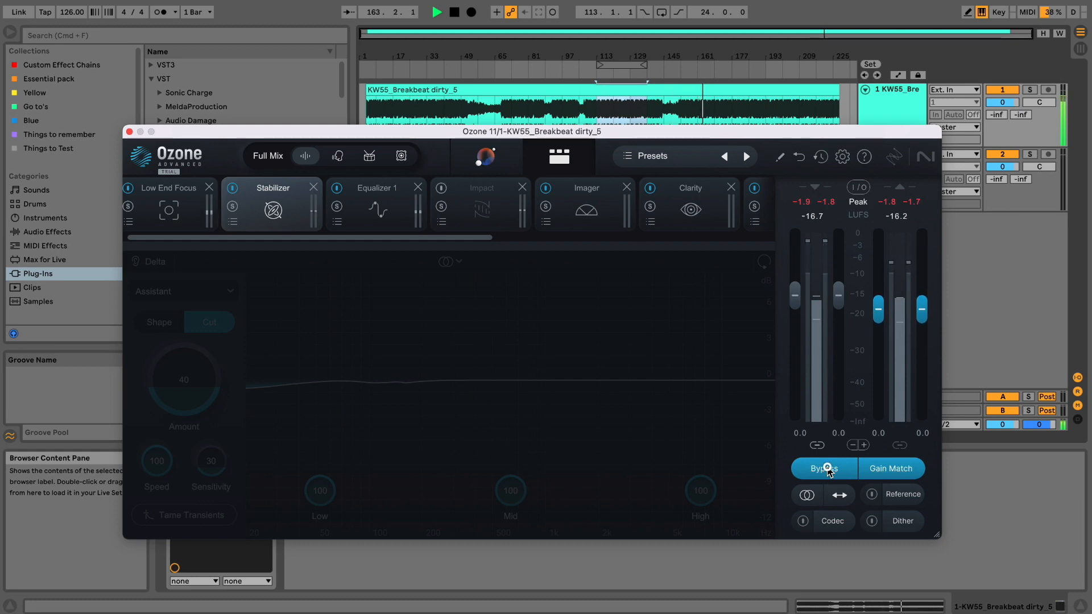
pyautogui.click(828, 470)
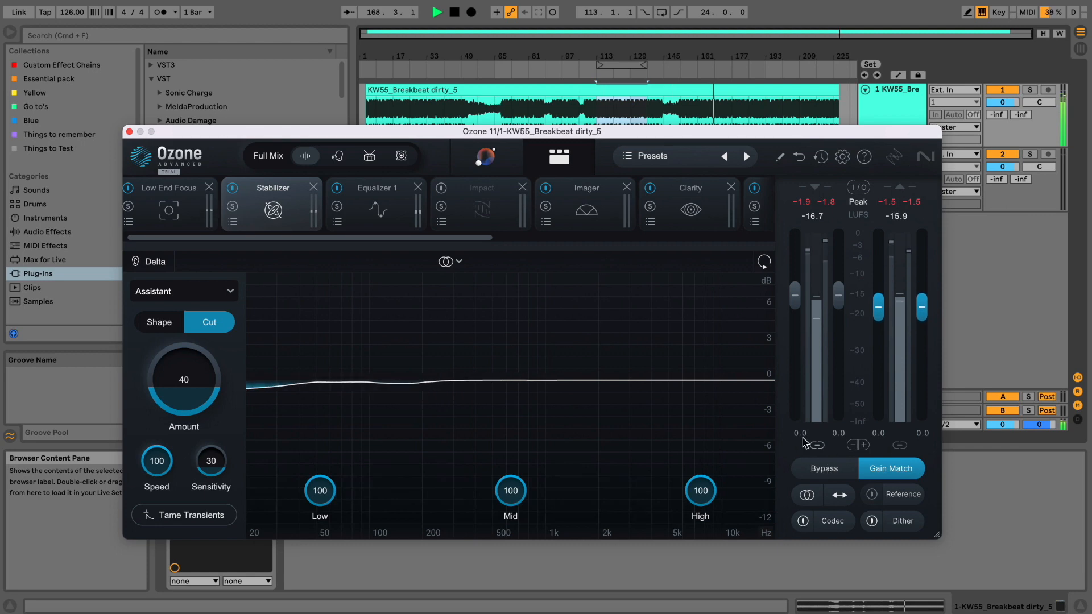
# Turn off Gain Match, audition the Vintage Limiter in Tube mode and set its mode to Analog
pyautogui.click(904, 471)
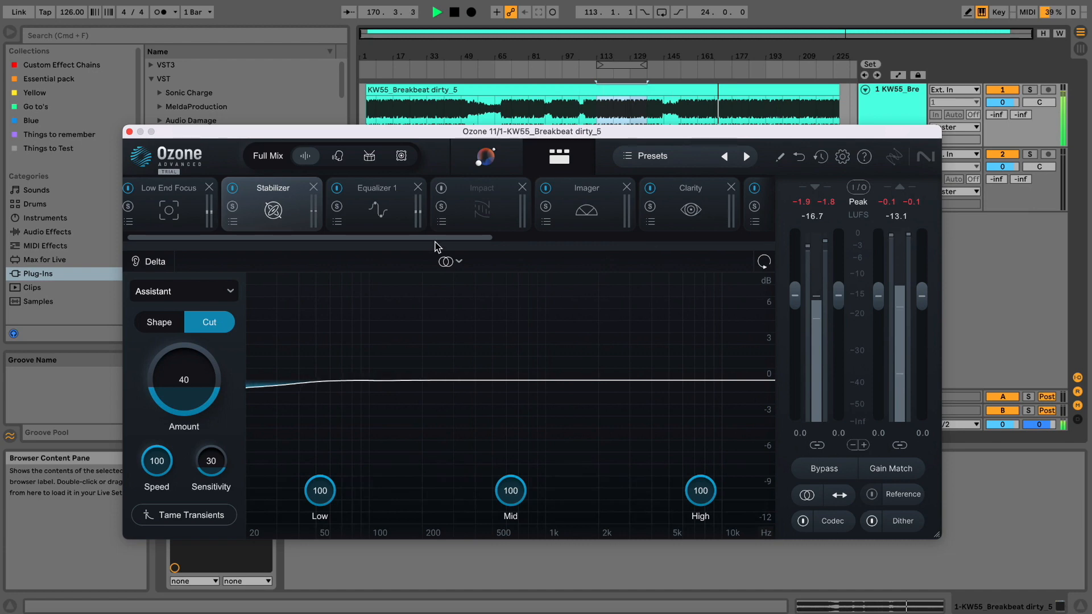
pyautogui.moveTo(465, 240); pyautogui.dragTo(766, 244)
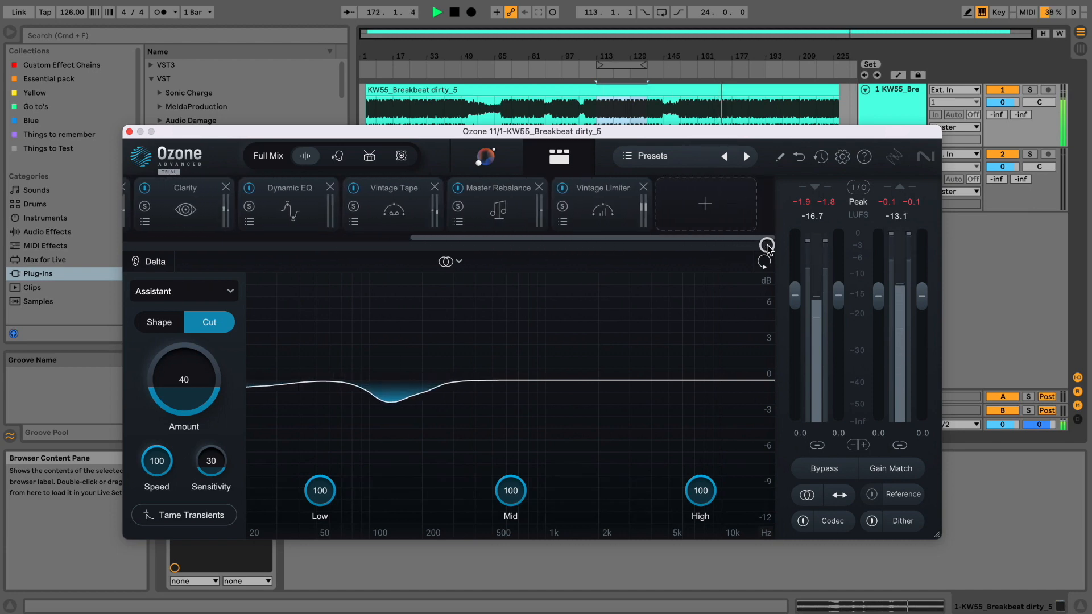
pyautogui.click(611, 210)
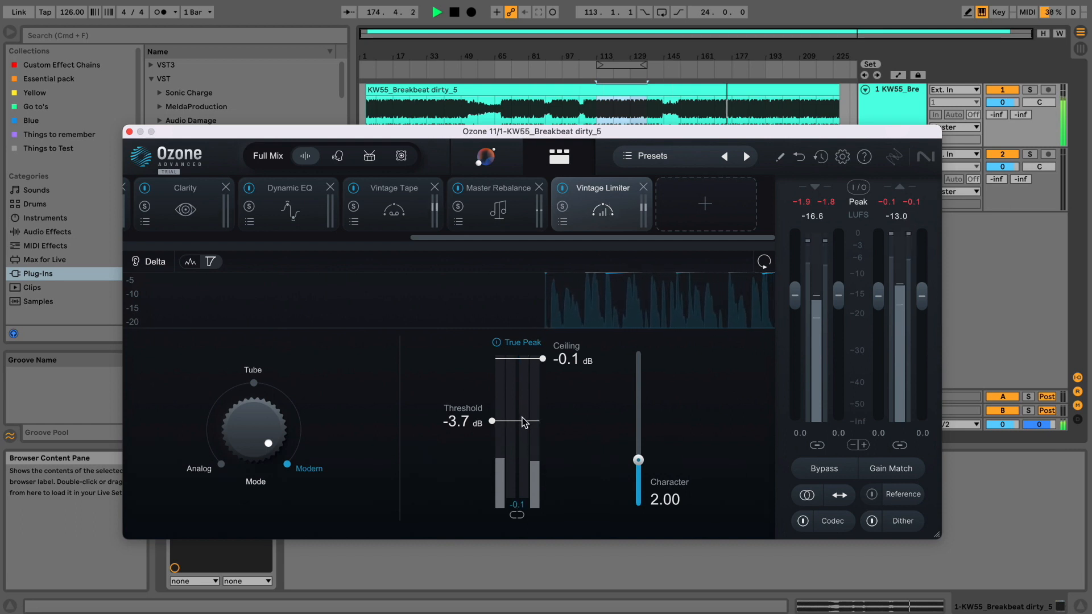
pyautogui.moveTo(244, 405); pyautogui.dragTo(258, 447)
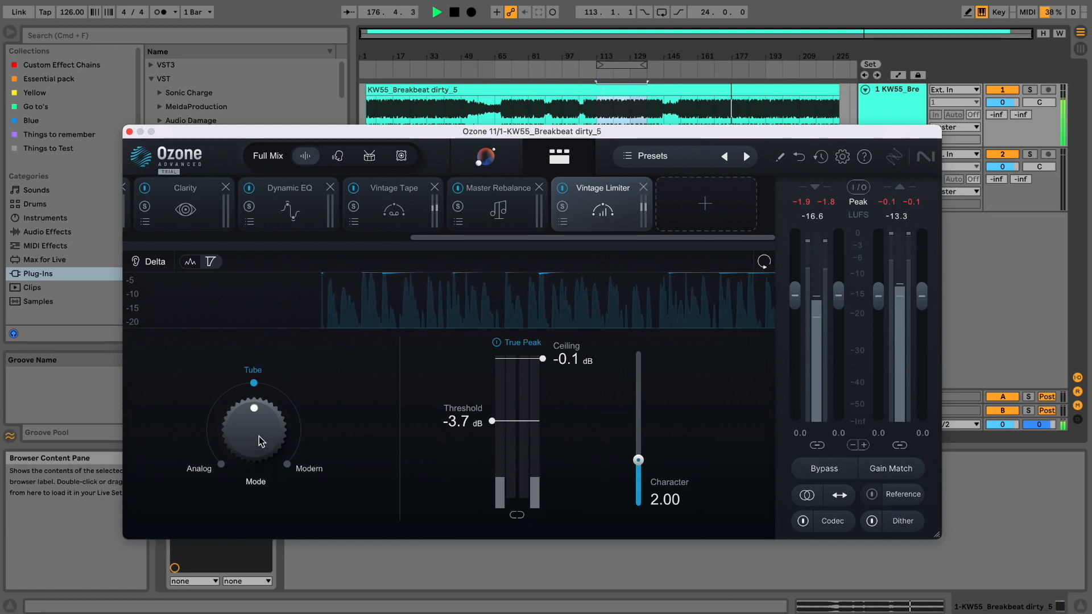
pyautogui.moveTo(258, 435); pyautogui.dragTo(263, 448)
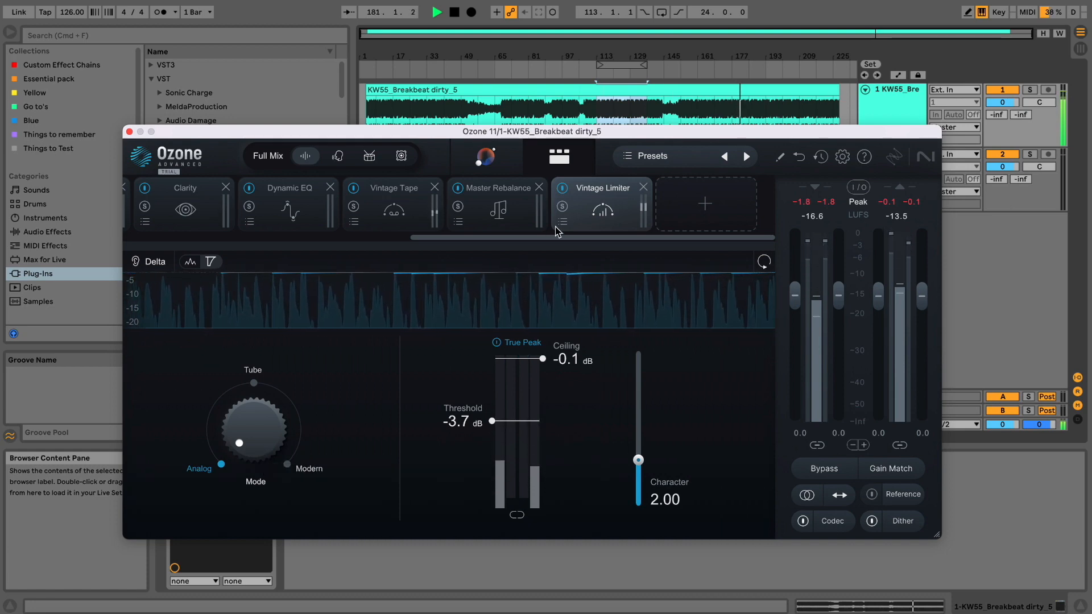
# Add a Spectral Shaper module and place it between Imager and Clarity in the chain
pyautogui.click(701, 206)
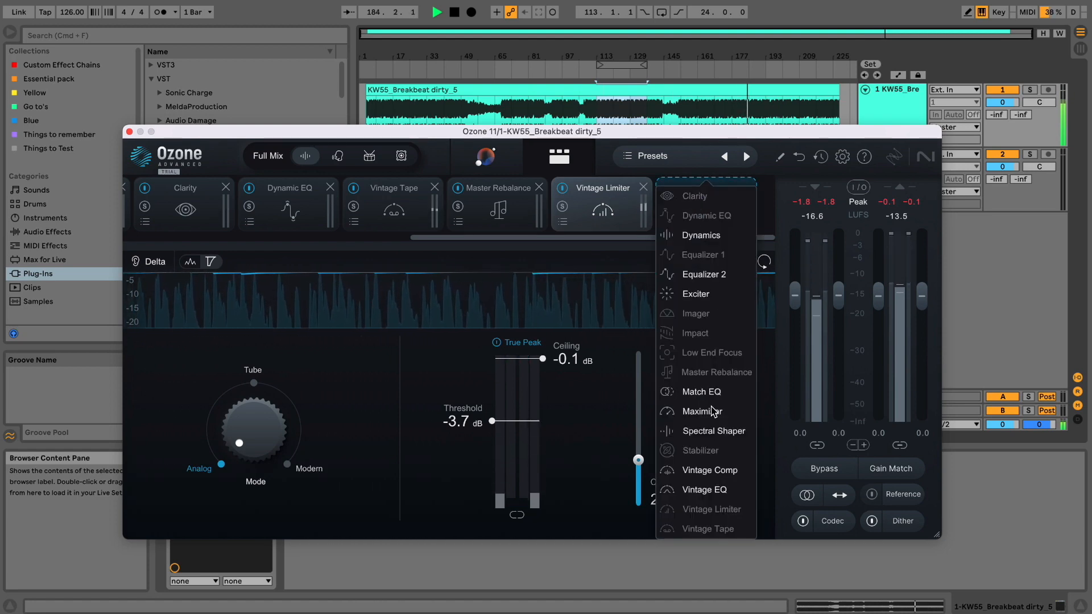
pyautogui.click(710, 432)
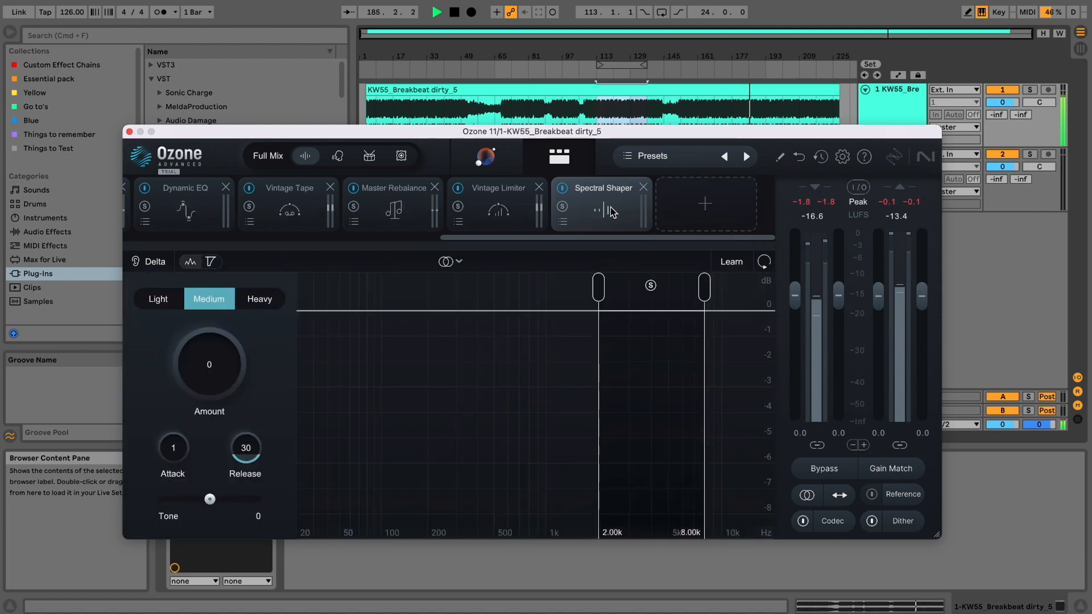
pyautogui.moveTo(601, 208); pyautogui.dragTo(213, 207)
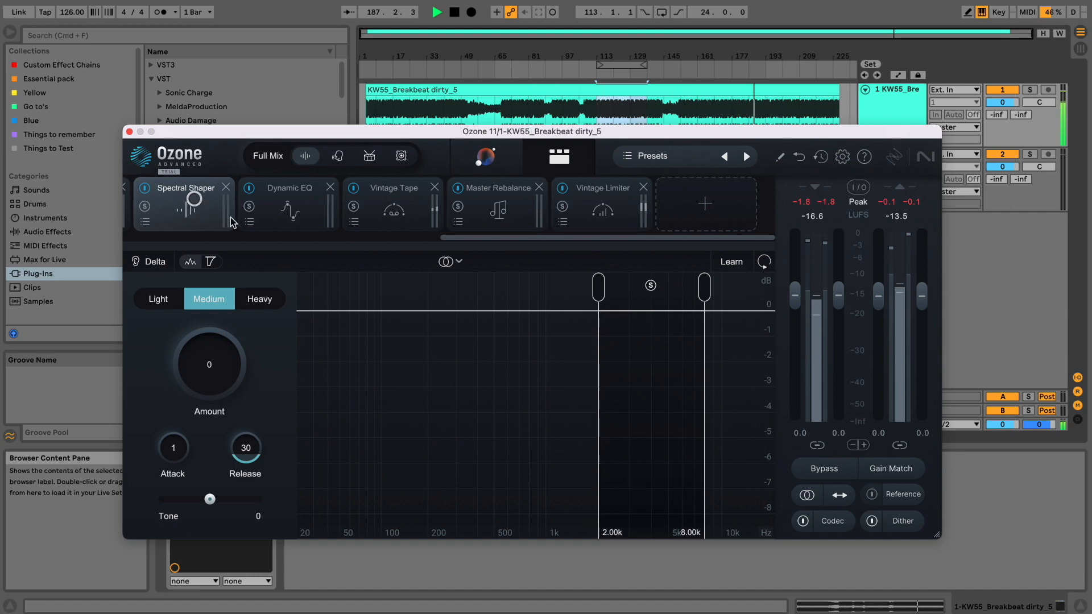
pyautogui.moveTo(461, 237); pyautogui.dragTo(352, 229)
pyautogui.moveTo(467, 215); pyautogui.dragTo(239, 236)
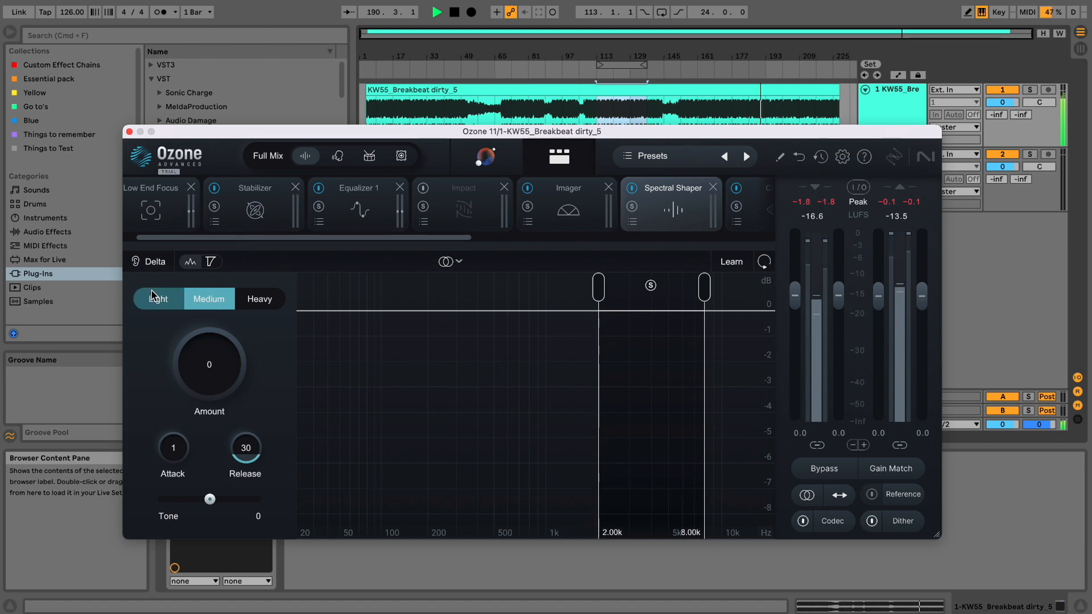
# Set Spectral Shaper to Light with a 1.71–9.62 kHz band and amount 38, and compare it bypassed and active
pyautogui.moveTo(598, 293); pyautogui.dragTo(588, 292)
pyautogui.moveTo(709, 291); pyautogui.dragTo(719, 289)
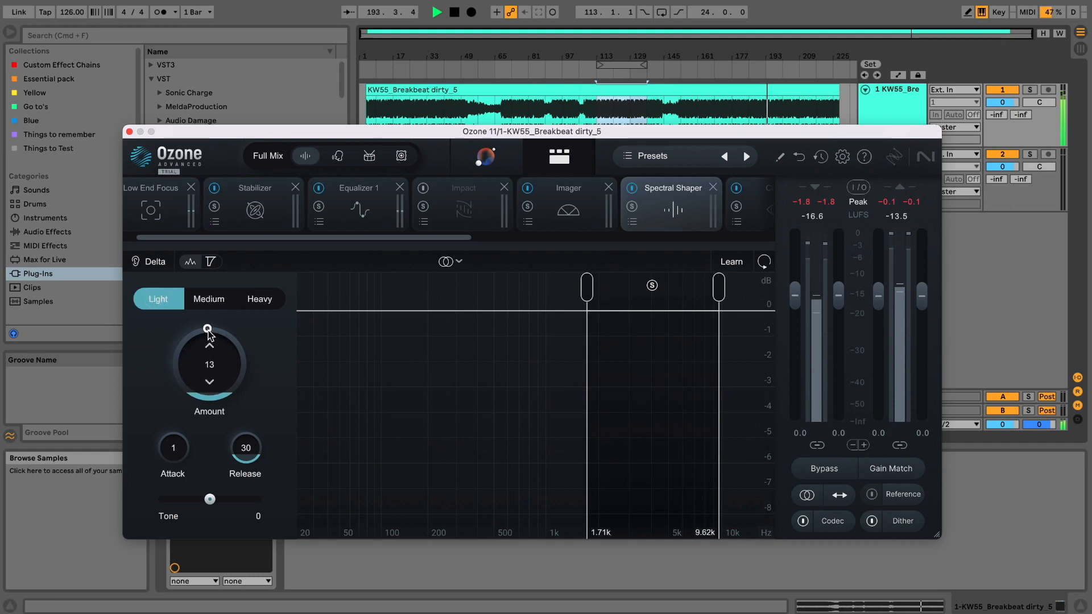
pyautogui.moveTo(207, 330); pyautogui.dragTo(206, 305)
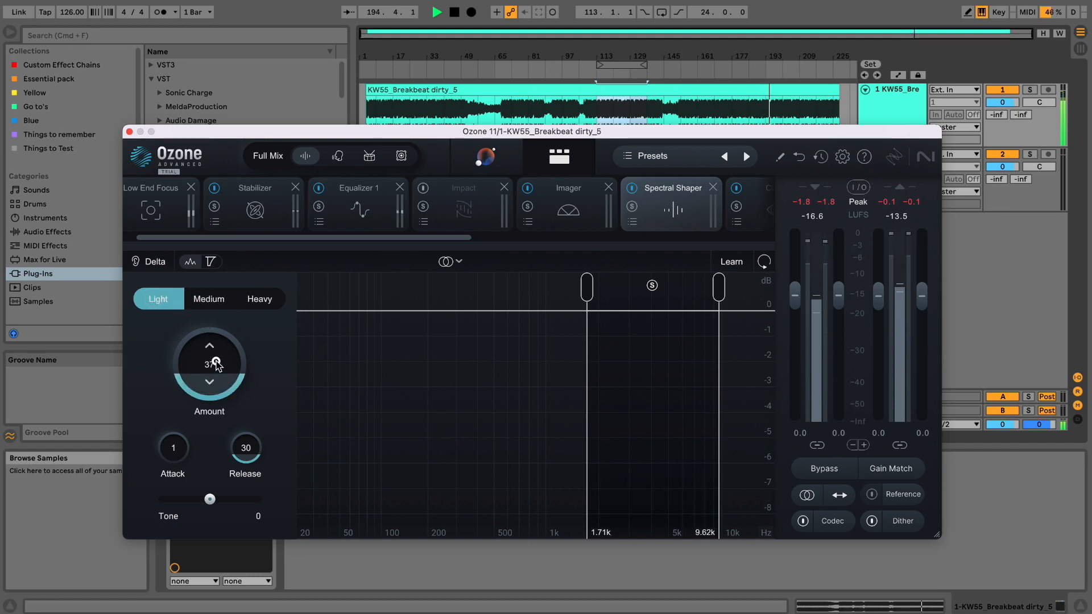
pyautogui.click(635, 188)
pyautogui.click(635, 188)
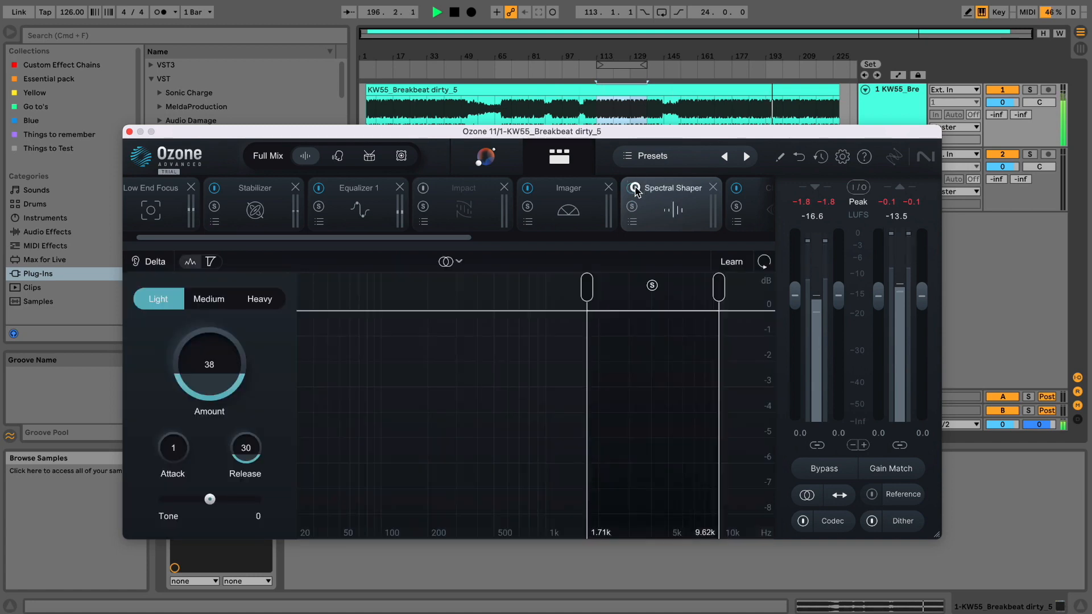
# Solo the Spectral Shaper band, set its tone to -7 and amount to 34, and switch the intensity to Medium
pyautogui.click(655, 287)
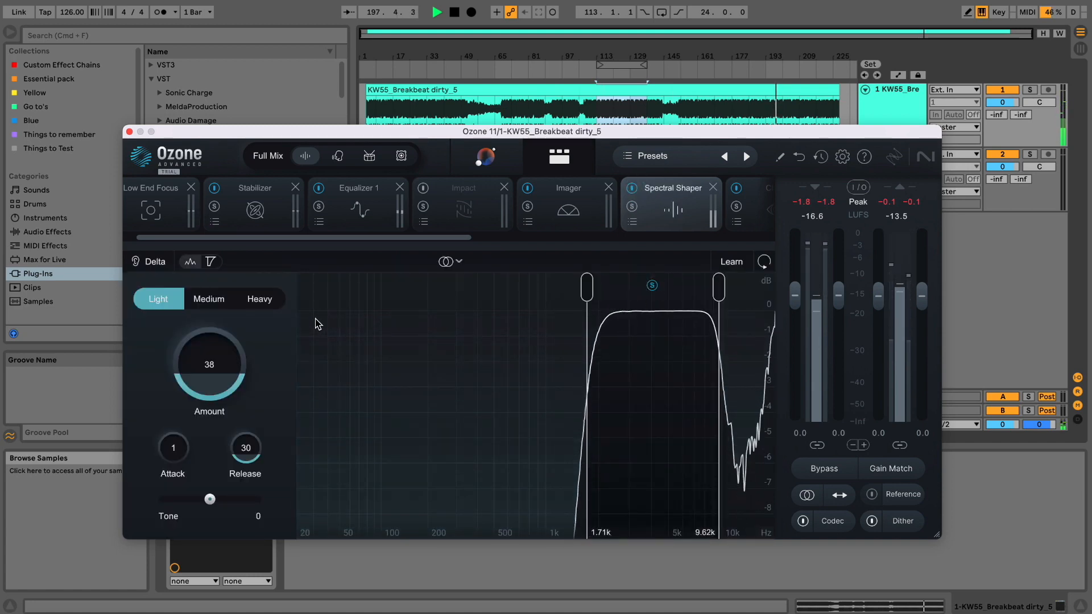
pyautogui.moveTo(222, 352); pyautogui.dragTo(231, 375)
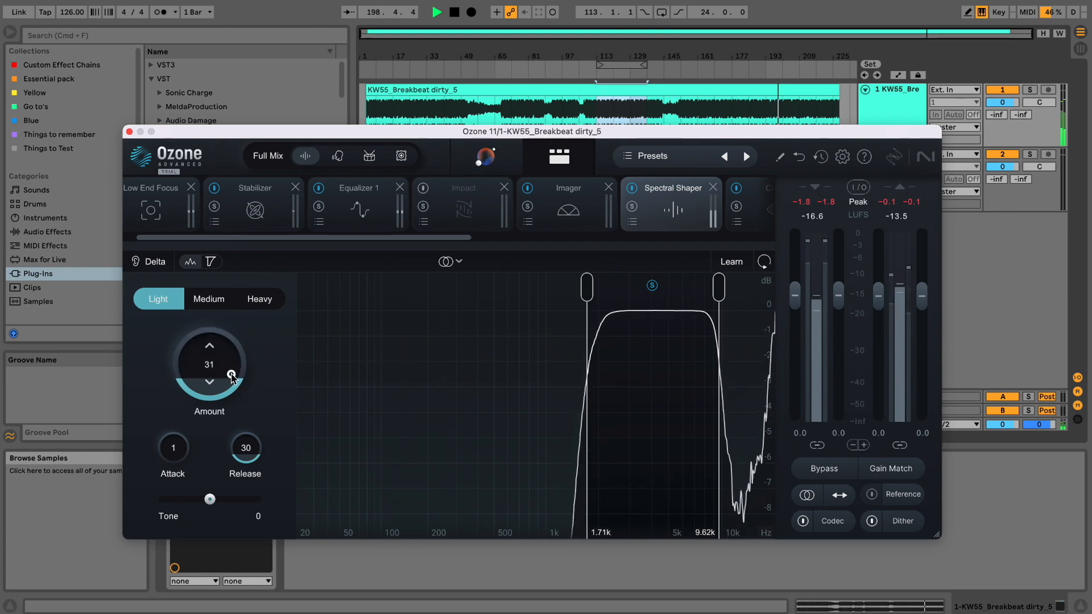
pyautogui.moveTo(210, 499); pyautogui.dragTo(216, 498)
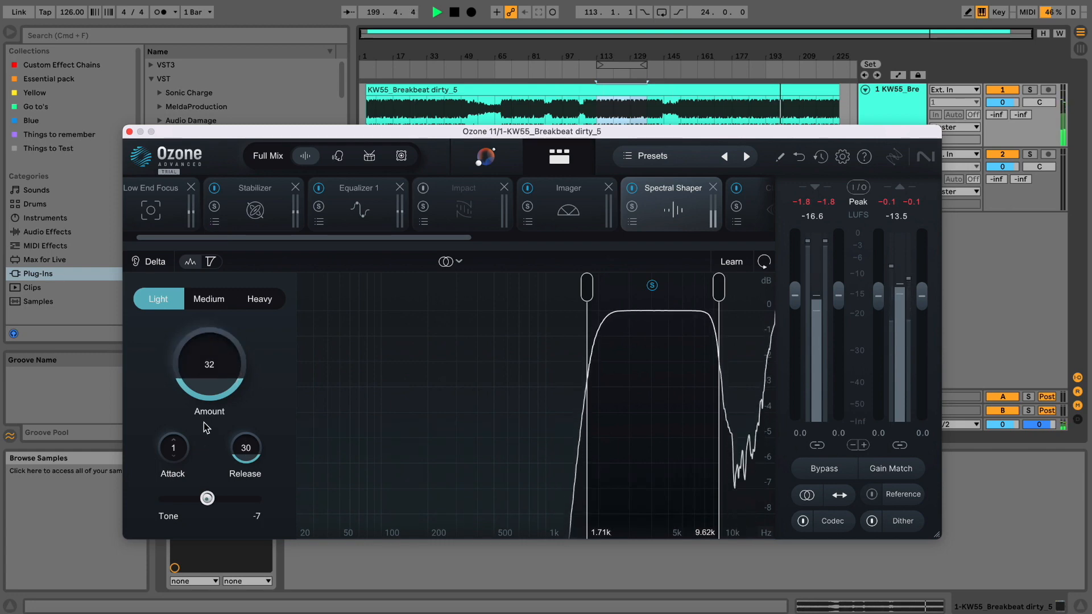
pyautogui.moveTo(214, 361); pyautogui.dragTo(223, 302)
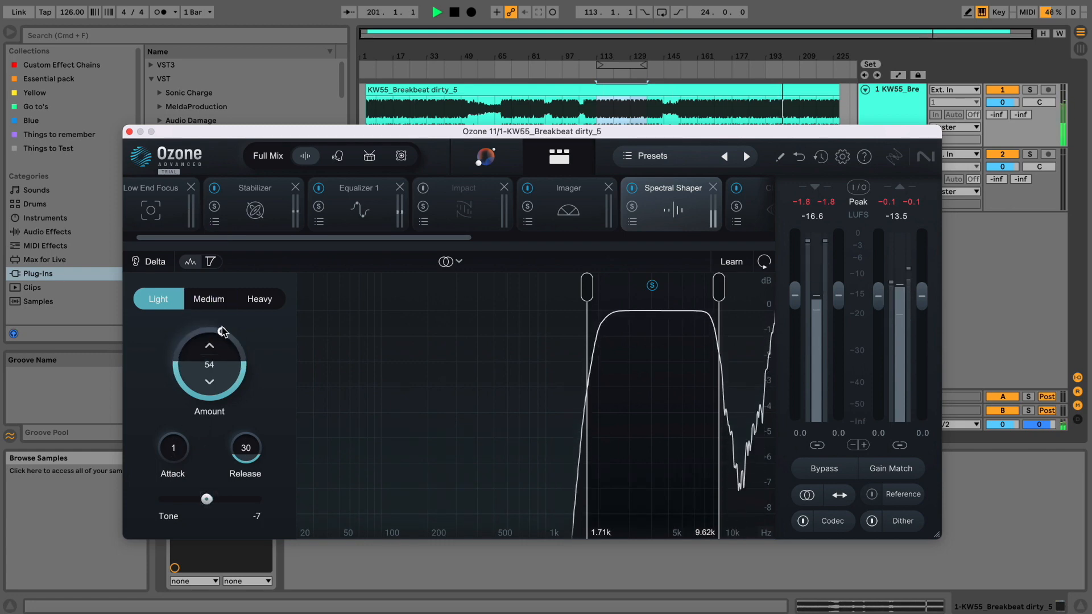
pyautogui.click(212, 301)
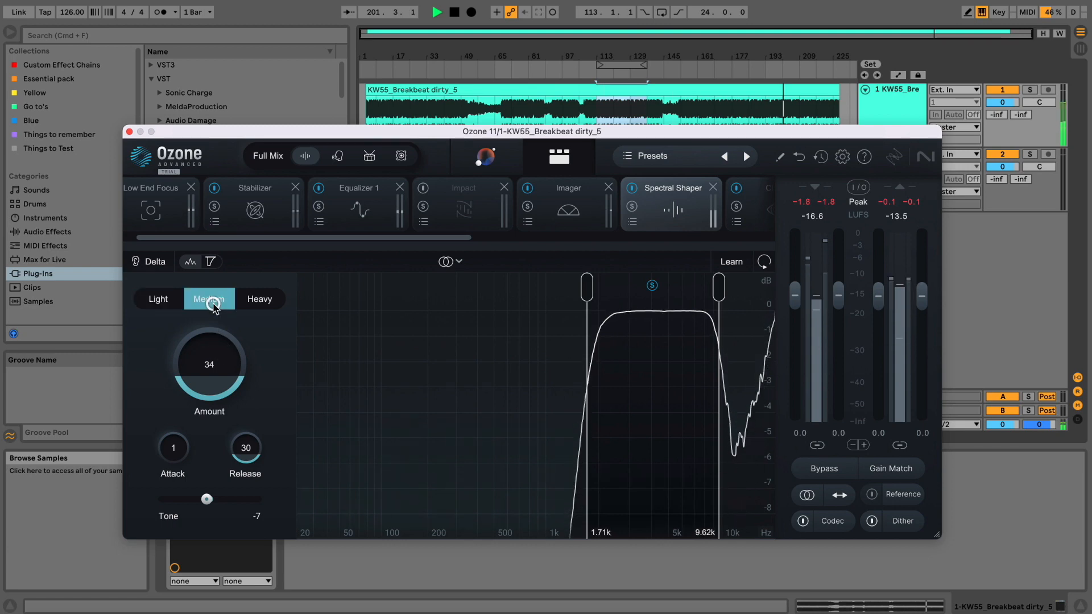
# Use Learn to set the Spectral Shaper's frequency band, and audition Light against Medium intensity while the band is soloed
pyautogui.click(207, 264)
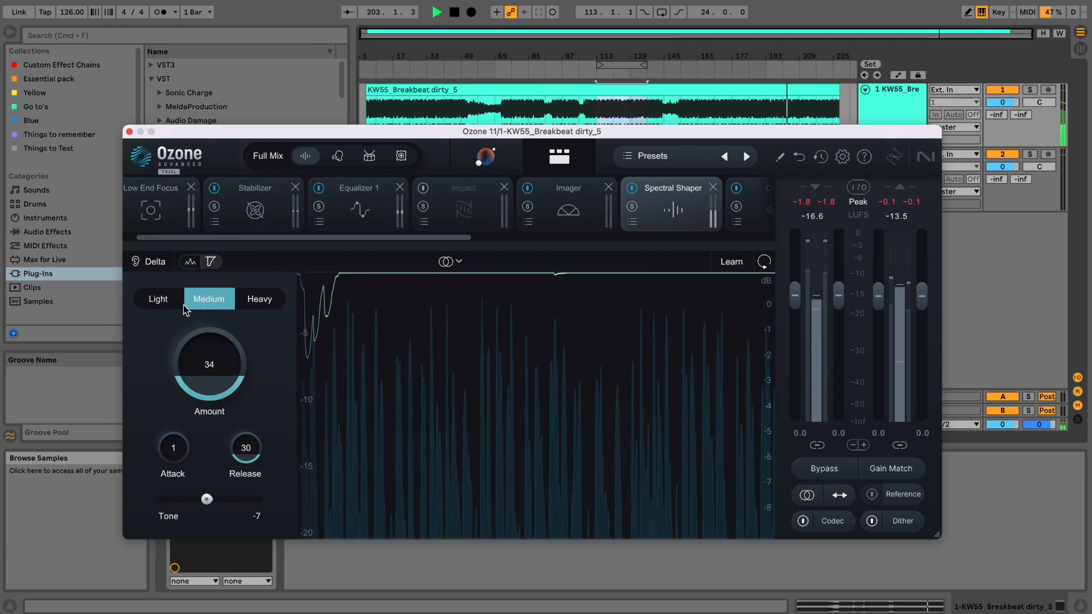
pyautogui.click(158, 299)
pyautogui.click(209, 299)
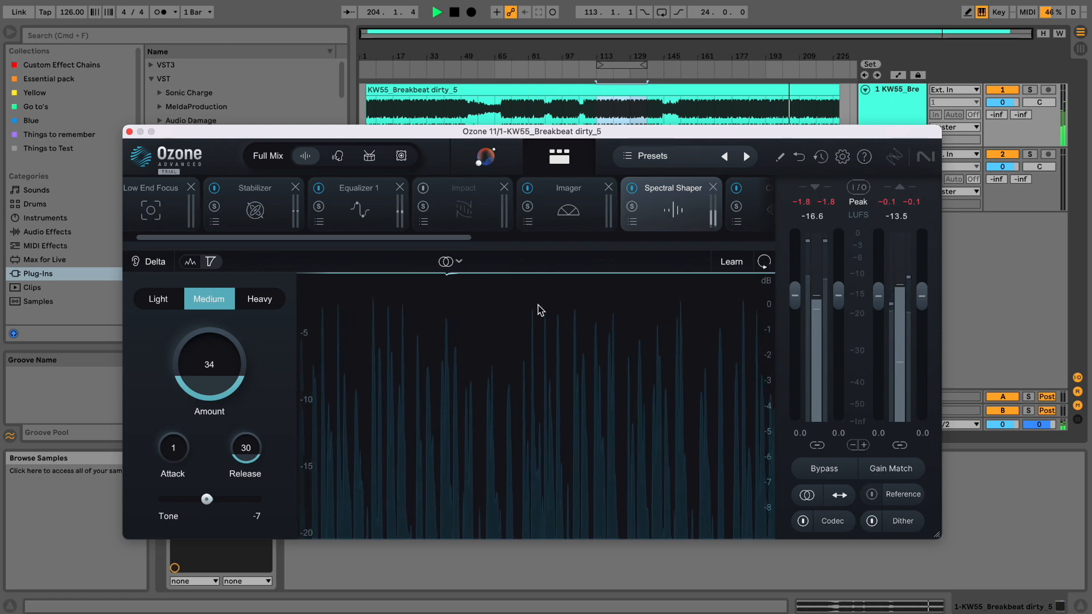
pyautogui.click(730, 262)
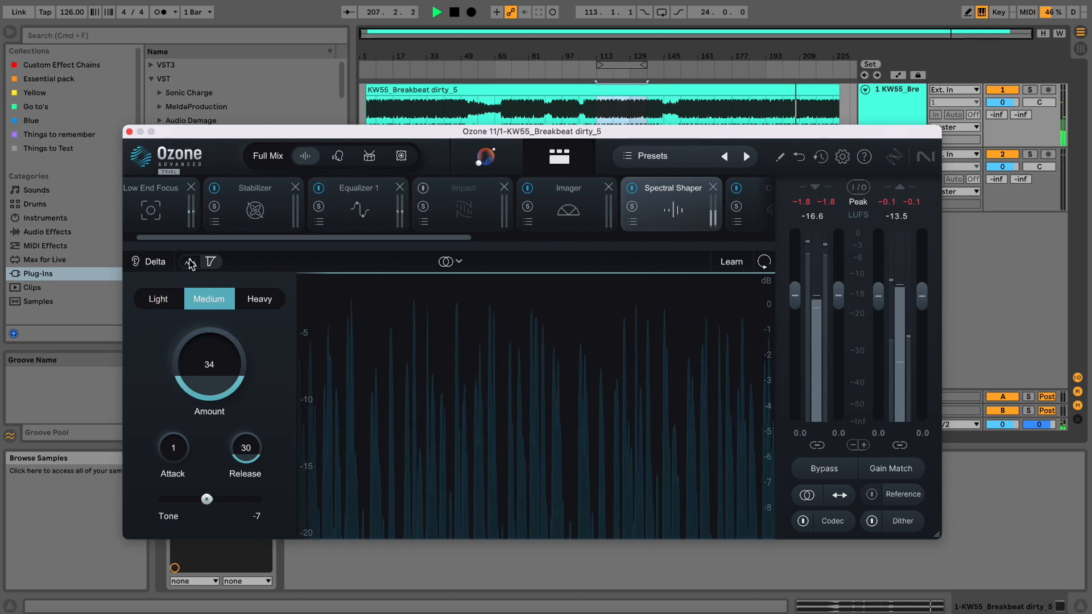
pyautogui.click(157, 298)
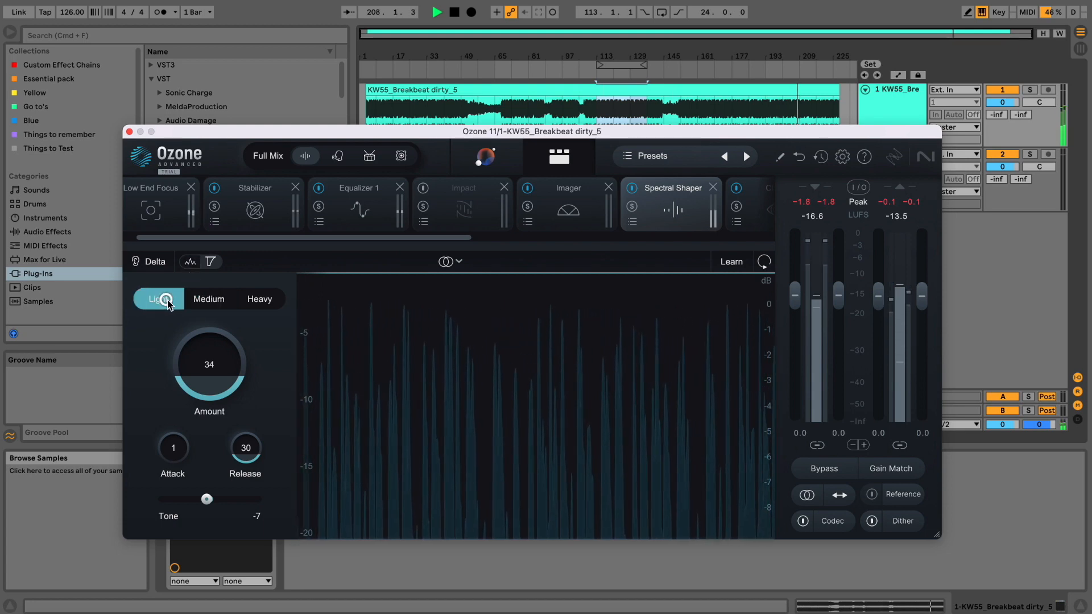
pyautogui.click(206, 302)
pyautogui.click(189, 264)
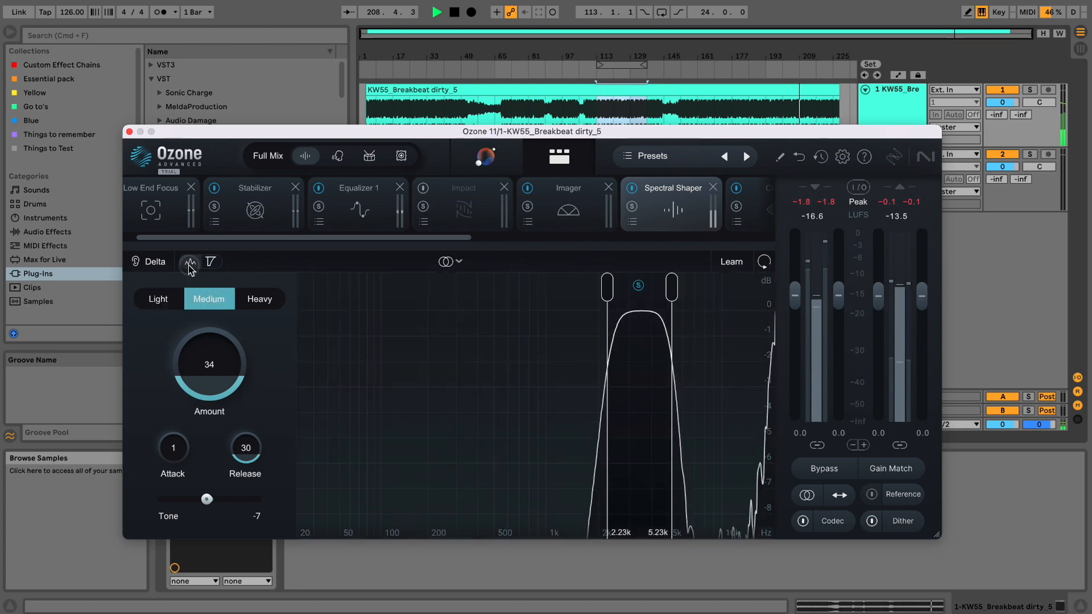
# Turn off the Spectral Shaper band solo, compare Light with Medium intensity in the full mix and keep Medium
pyautogui.click(638, 285)
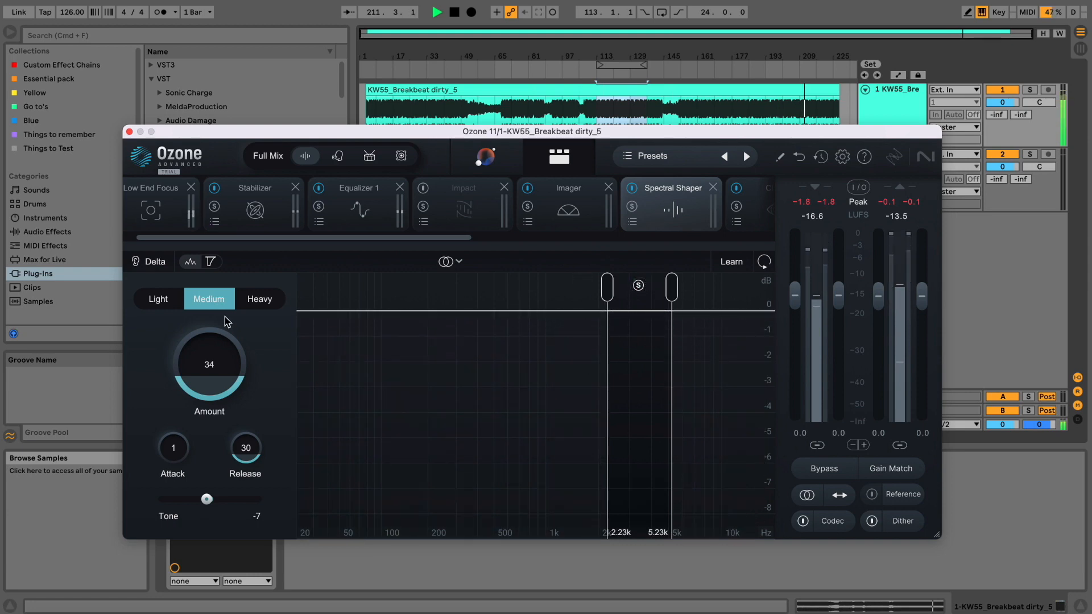
pyautogui.click(157, 298)
pyautogui.click(202, 301)
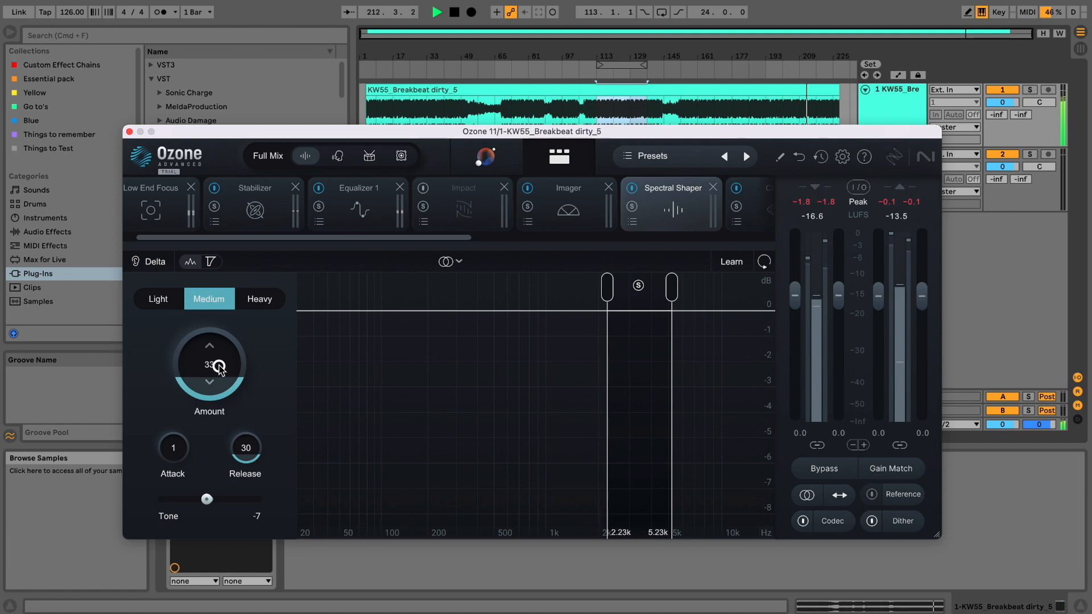
# Compare Spectral Shaper bypassed and active, set its amount to 29 and its upper band limit to 6.29 kHz, and close the plugin window
pyautogui.click(632, 189)
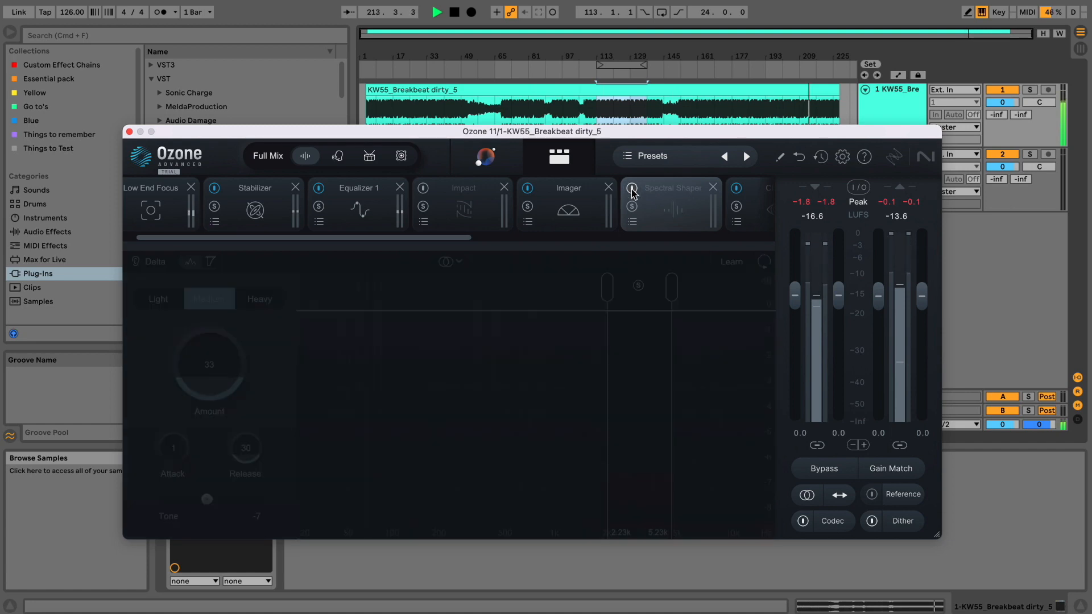
pyautogui.click(632, 189)
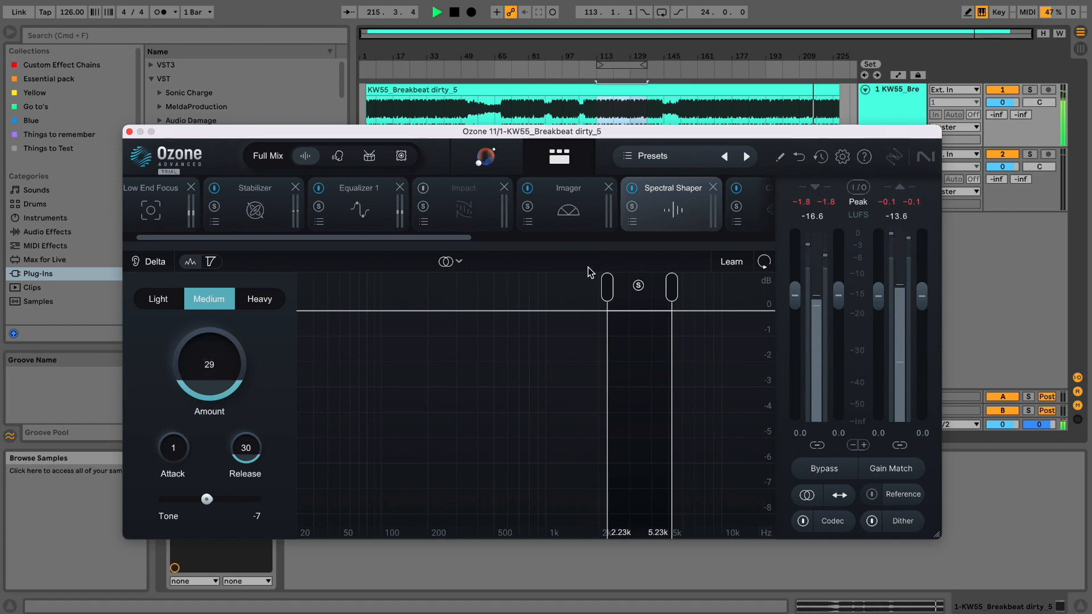
pyautogui.moveTo(675, 284); pyautogui.dragTo(688, 286)
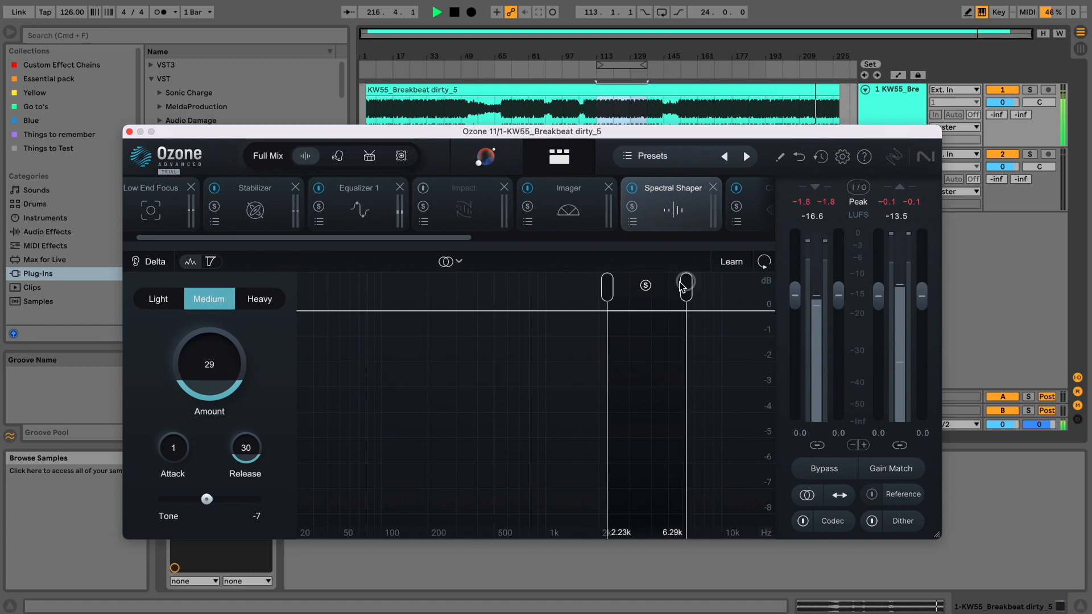
pyautogui.click(129, 131)
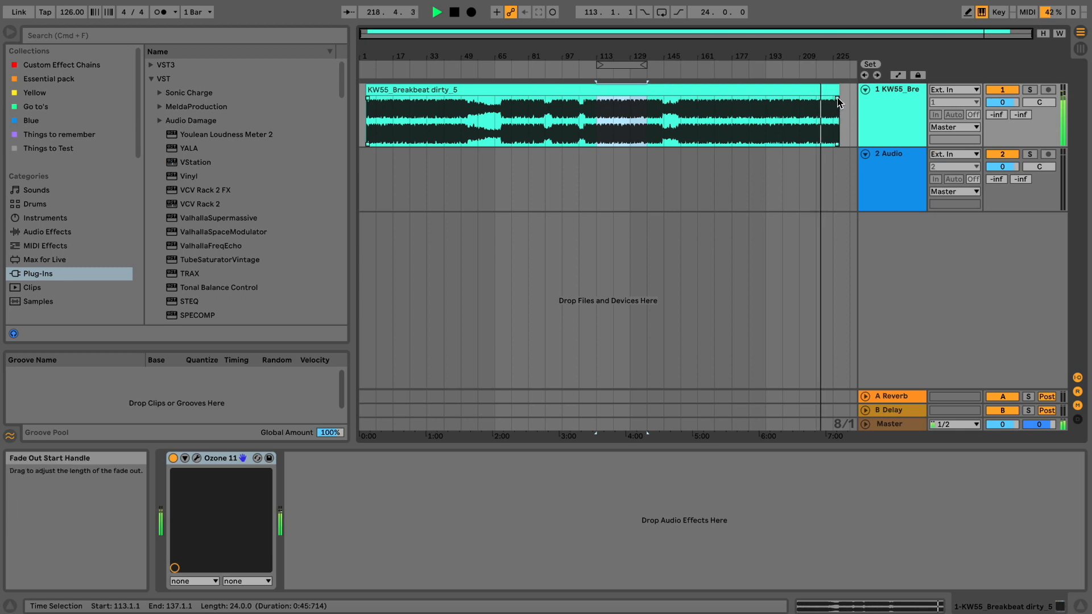
# Add a short fade-out at the end of the KW55_Breakbeat dirty_5 clip and fine-tune its start point
pyautogui.moveTo(832, 100); pyautogui.dragTo(825, 96)
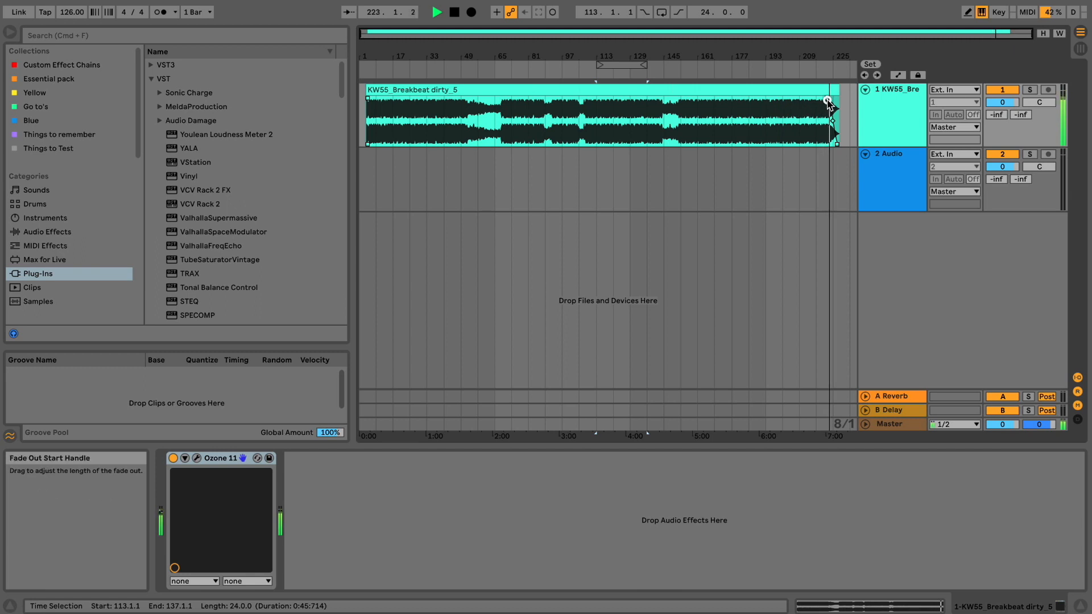
pyautogui.moveTo(839, 56); pyautogui.dragTo(767, 124)
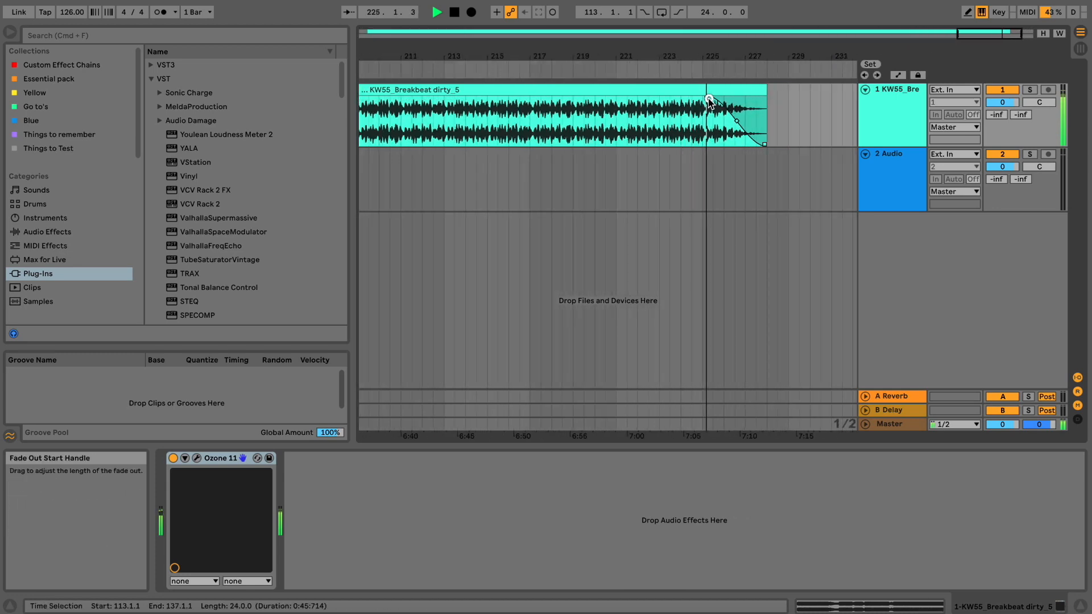
pyautogui.moveTo(722, 102); pyautogui.dragTo(739, 102)
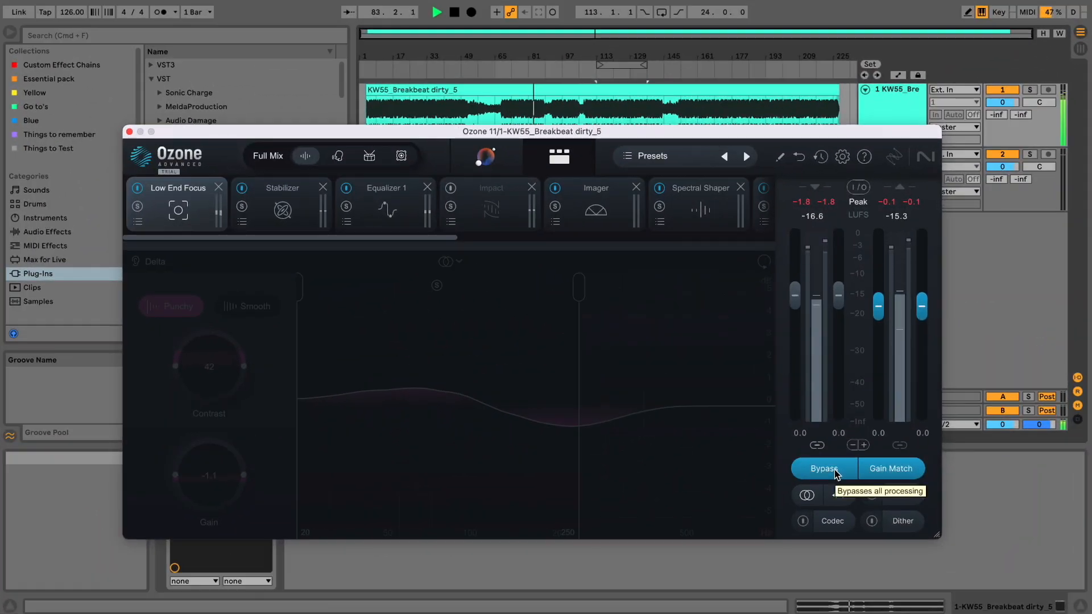
# Compare the whole Ozone chain bypassed and active with Gain Match on, and close the plugin window
pyautogui.click(835, 471)
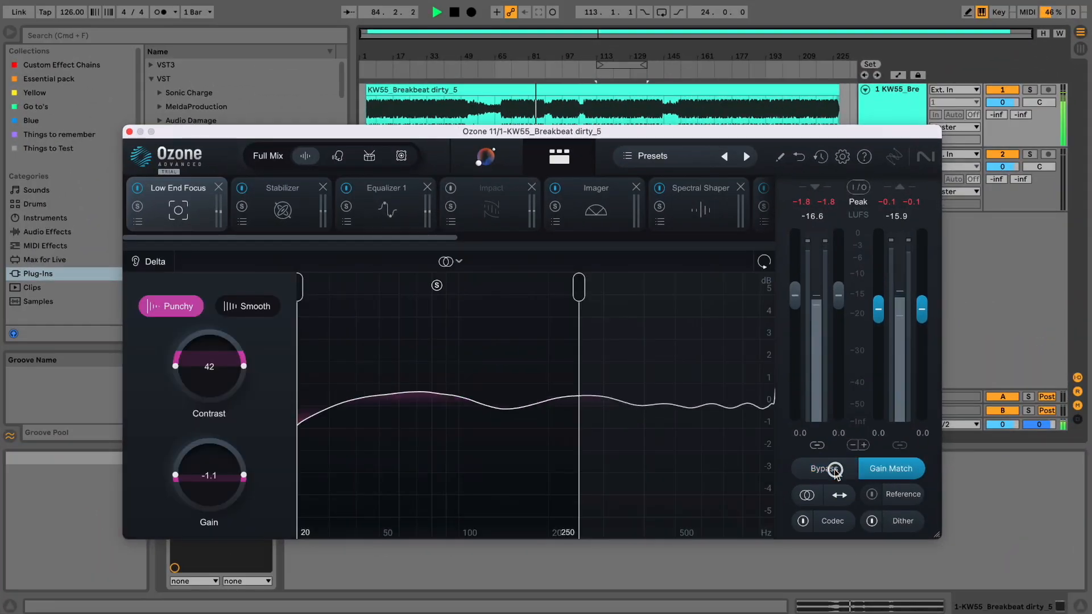
pyautogui.click(834, 472)
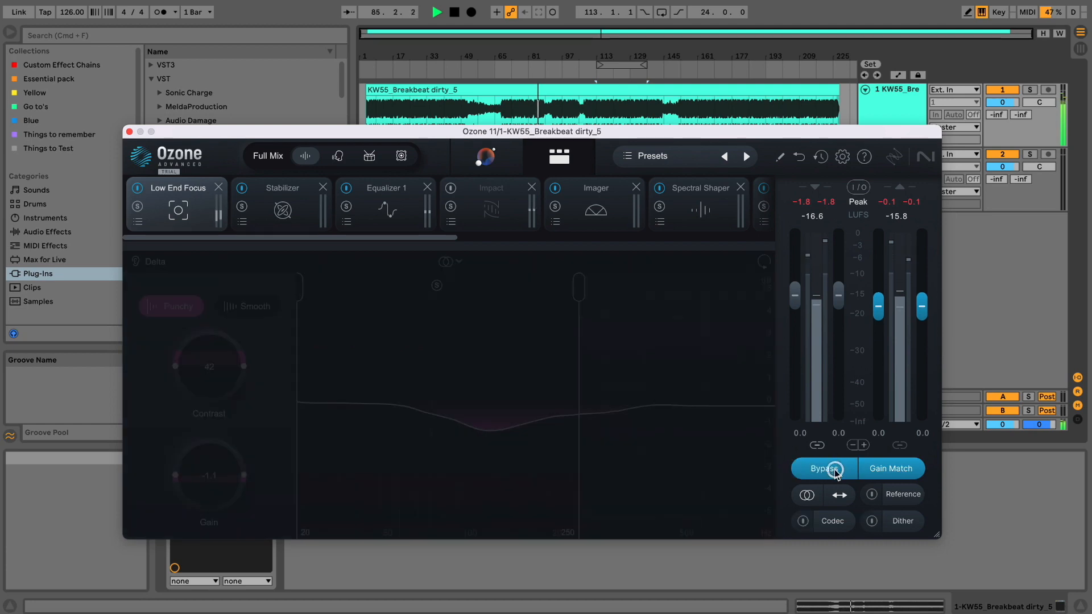
pyautogui.click(834, 472)
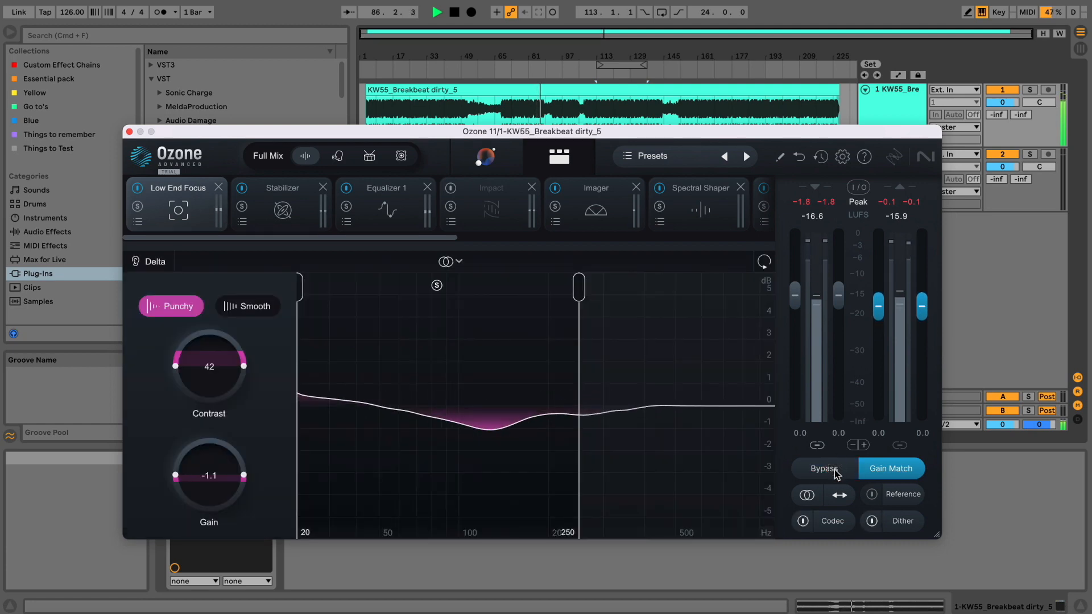
pyautogui.click(835, 472)
pyautogui.click(834, 472)
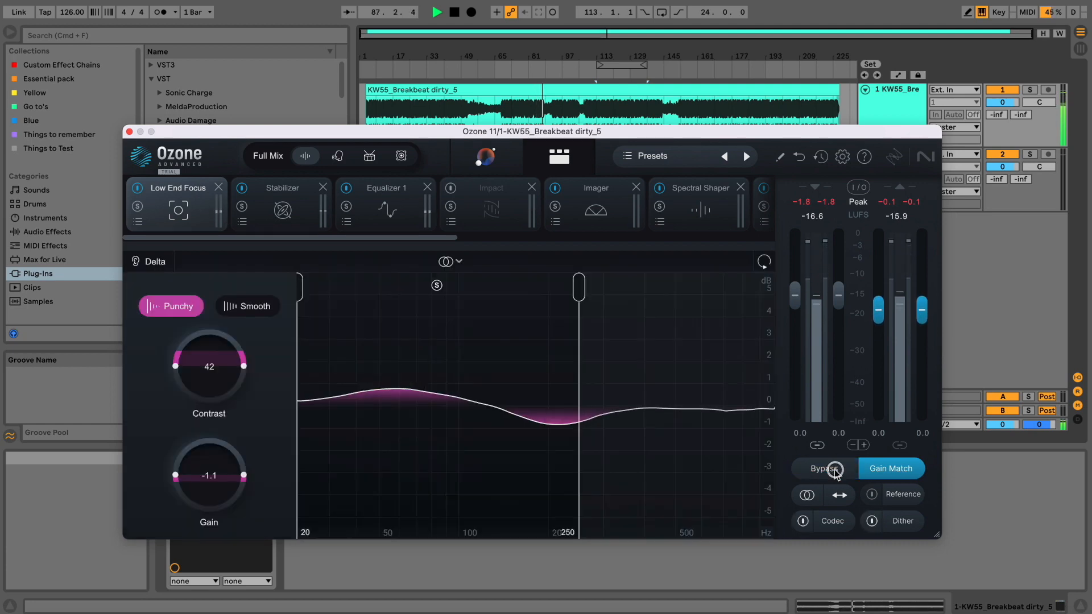
pyautogui.click(130, 131)
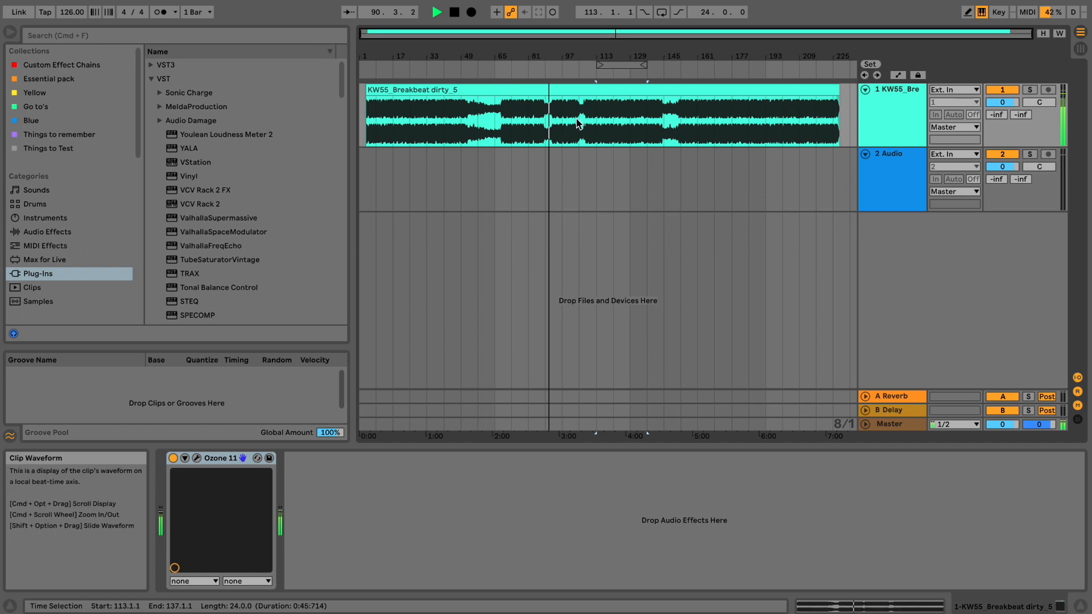
# Select the whole clip, switch to iZotope Audiolens and compare the track's tonal curve with the Silat Beksi, Vid - Lagoon and Villalobos targets
pyautogui.click(576, 90)
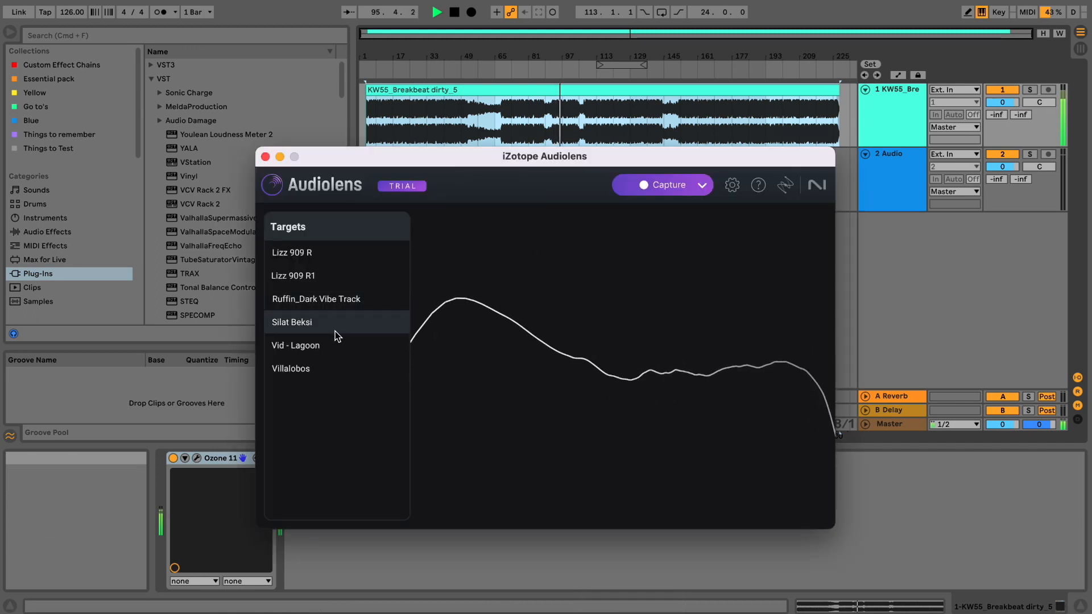
pyautogui.click(333, 324)
pyautogui.click(331, 345)
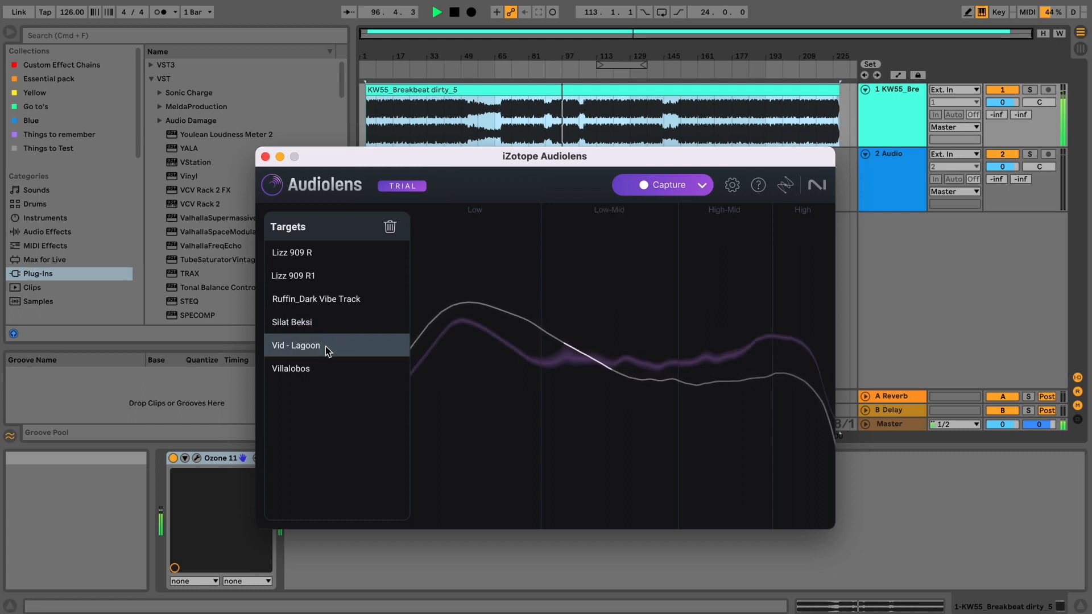
pyautogui.click(312, 324)
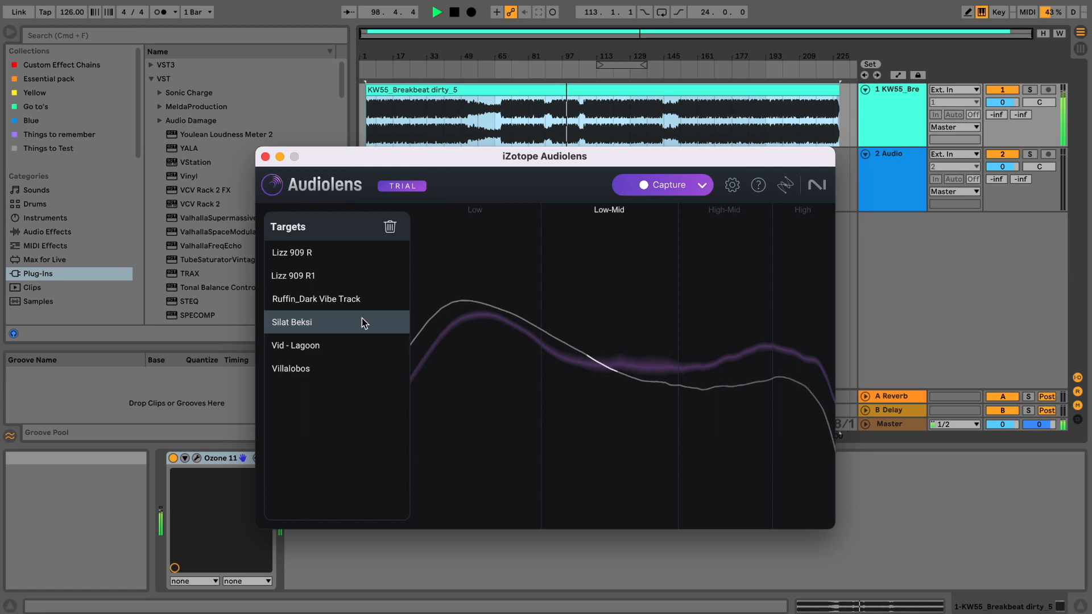
pyautogui.click(372, 299)
pyautogui.click(326, 327)
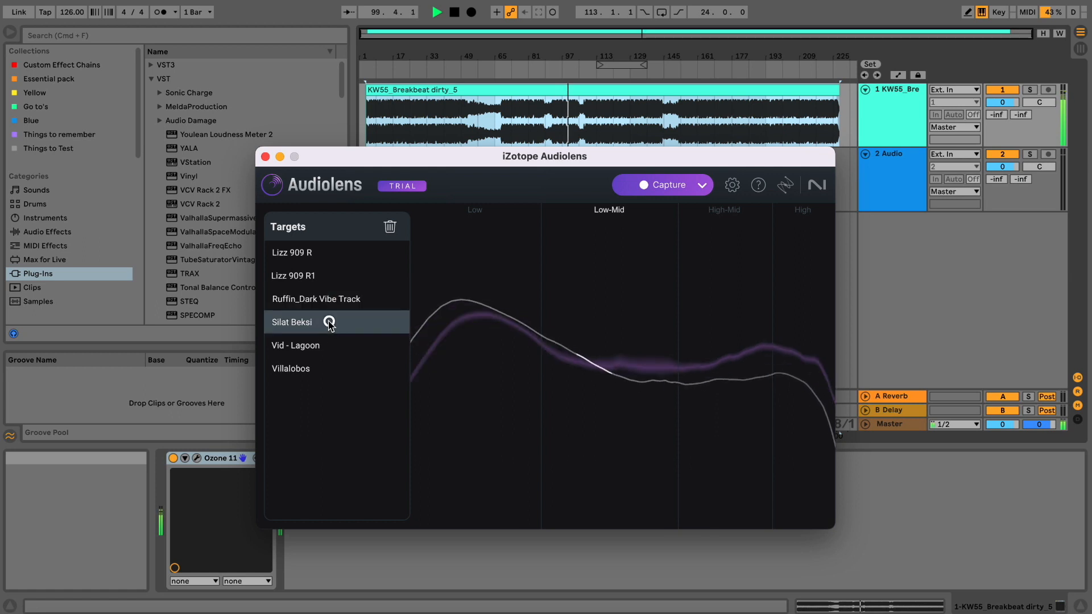
pyautogui.click(326, 349)
pyautogui.click(324, 366)
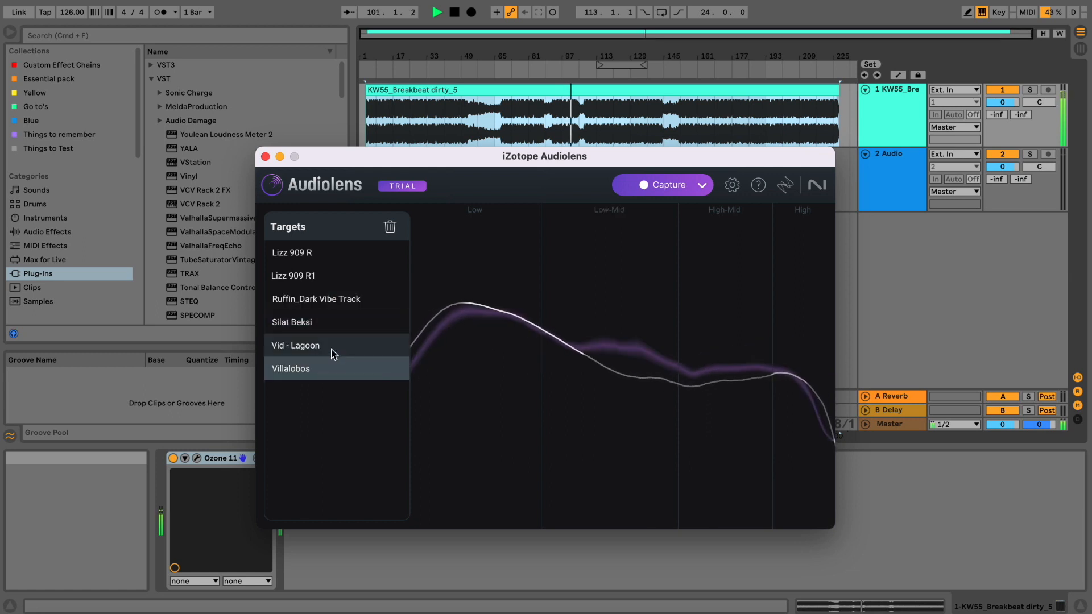
# Check the tonal curve against all six saved Audiolens targets in order, from Lizz 909 R to Villalobos, and close Audiolens
pyautogui.click(288, 250)
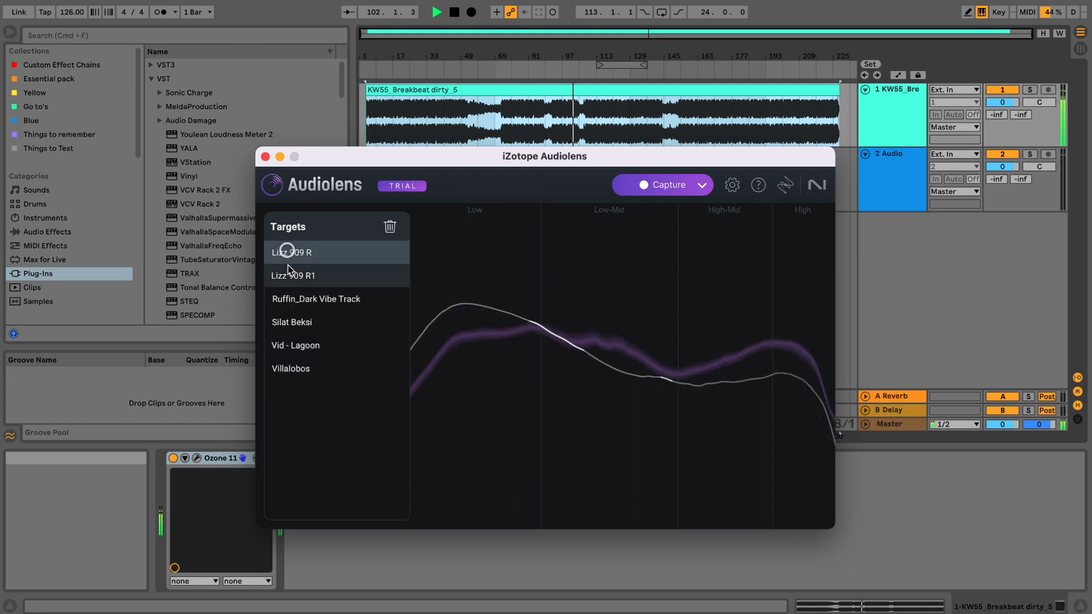
pyautogui.click(287, 267)
pyautogui.click(287, 297)
pyautogui.click(286, 320)
pyautogui.click(286, 343)
pyautogui.click(289, 366)
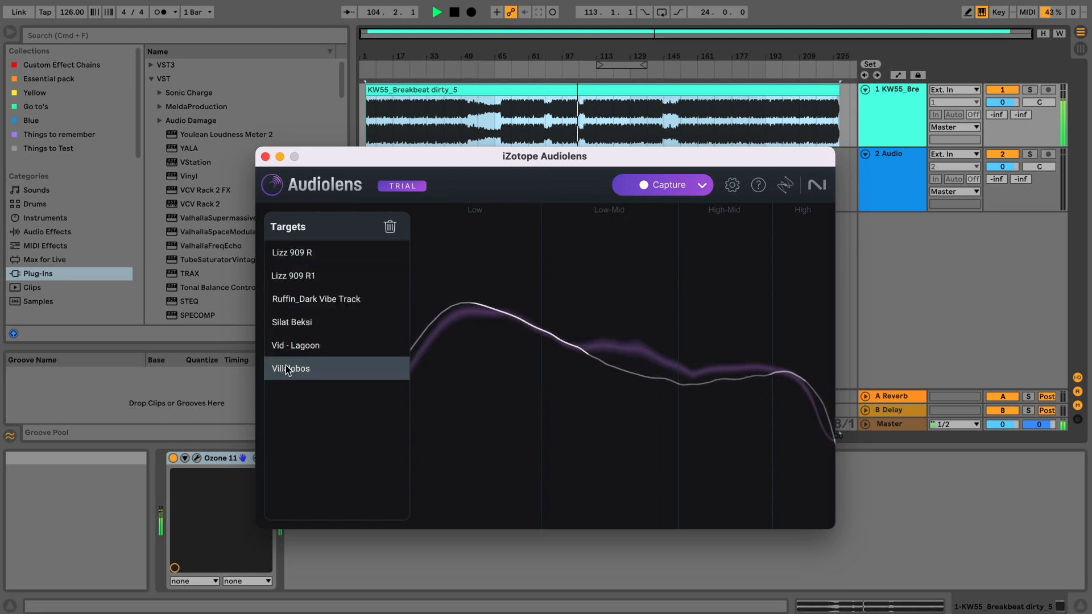
pyautogui.click(265, 157)
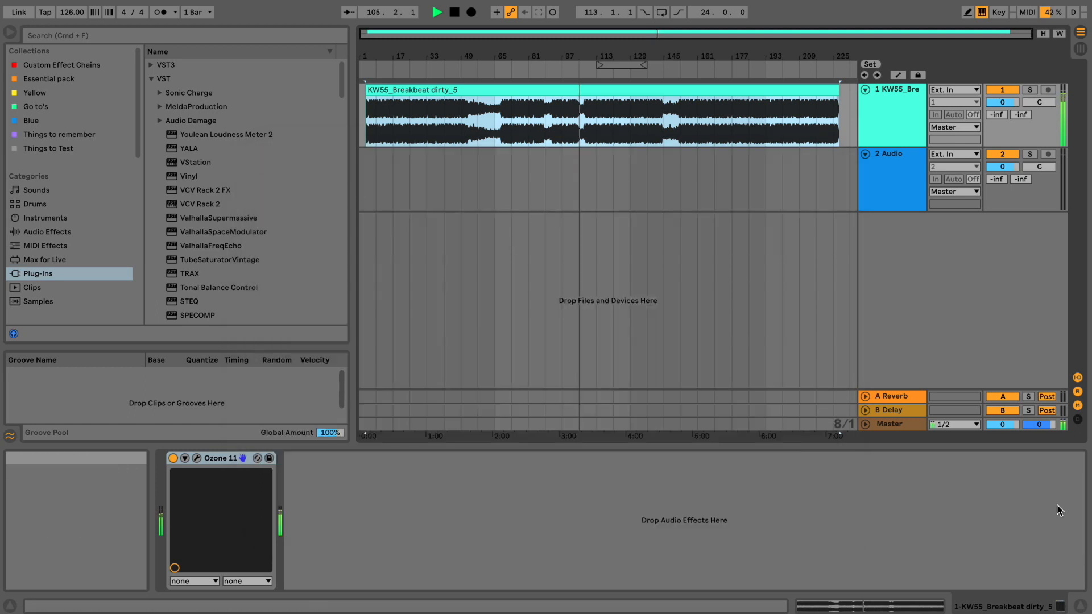